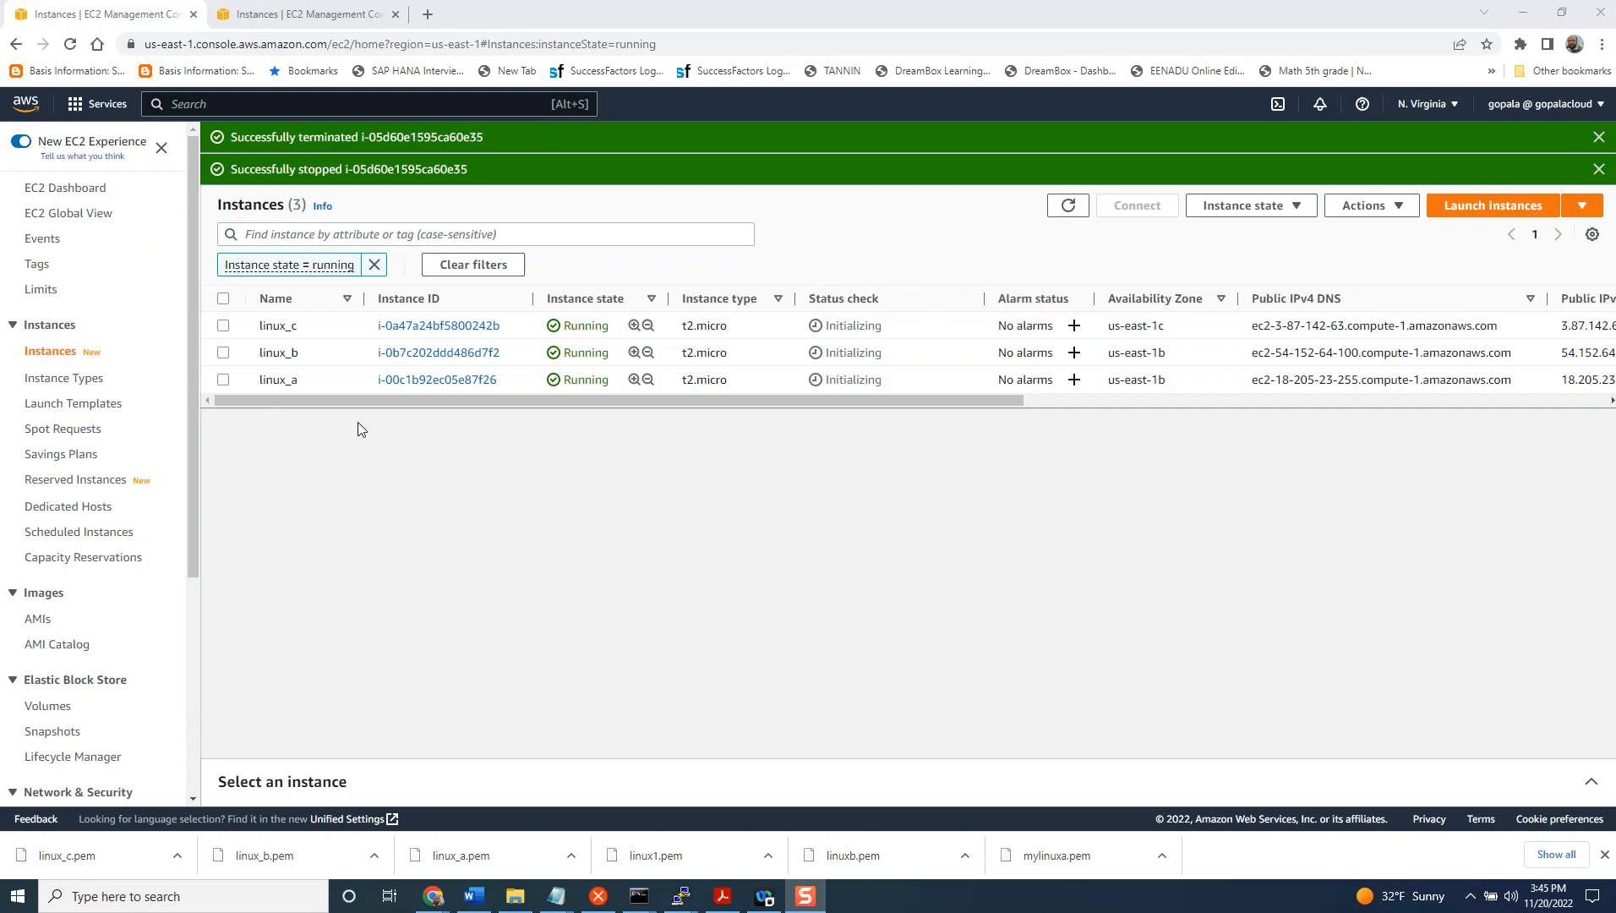
- Delete the two volumes in the Available state from the Elastic Block Store volumes list, confirming with "delete"
{"action": "left_click", "coordinate": [48, 712]}
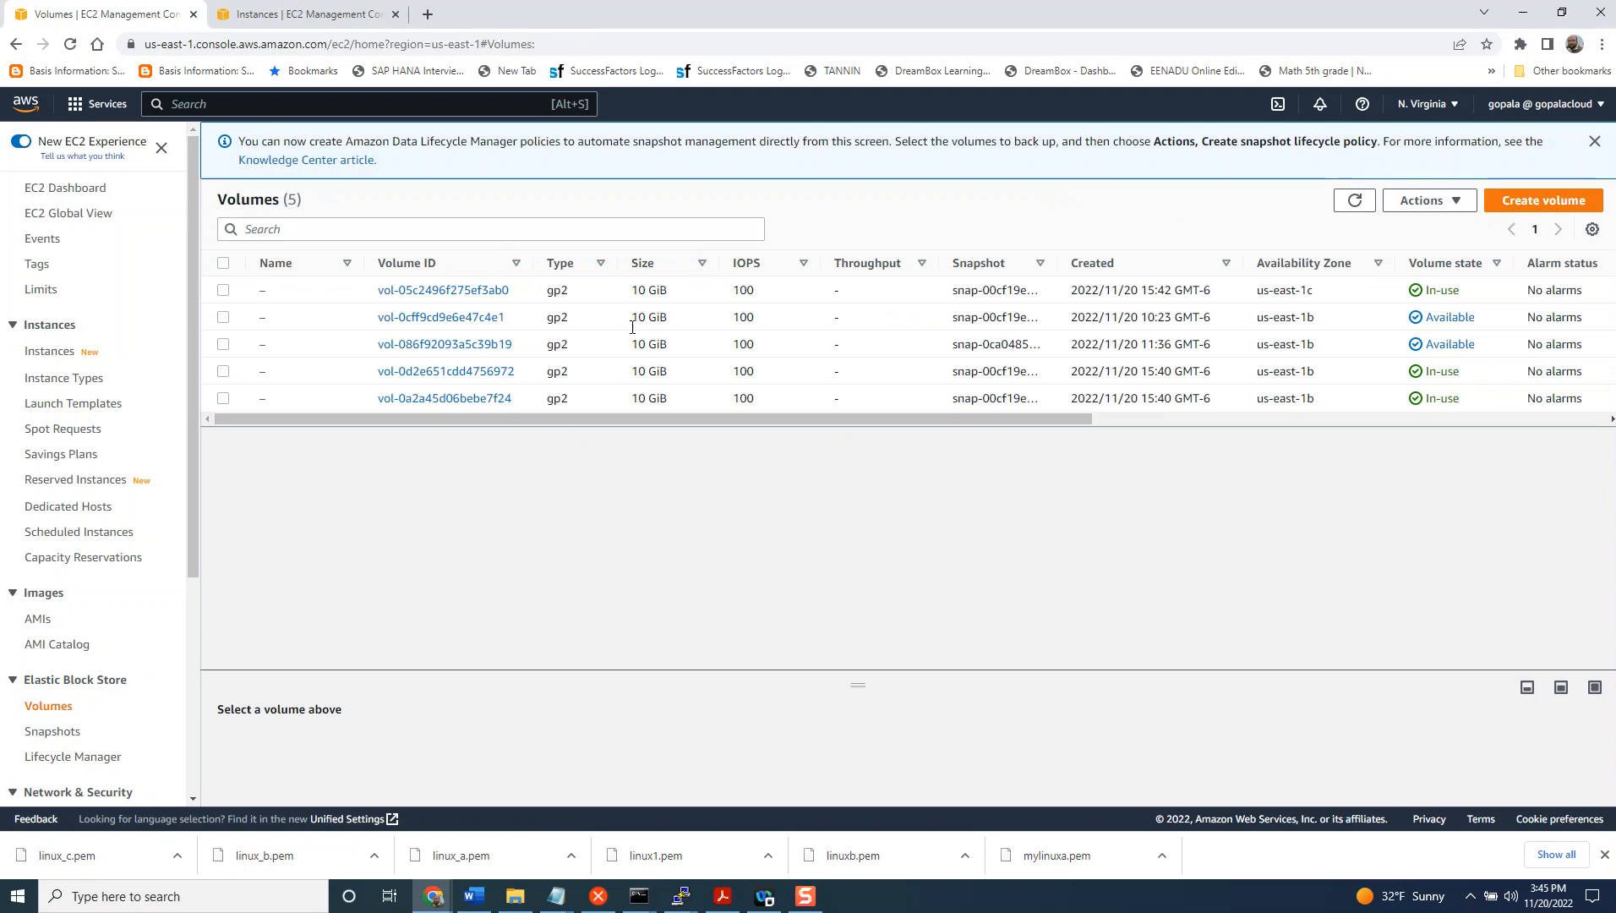
{"action": "left_click", "coordinate": [222, 318]}
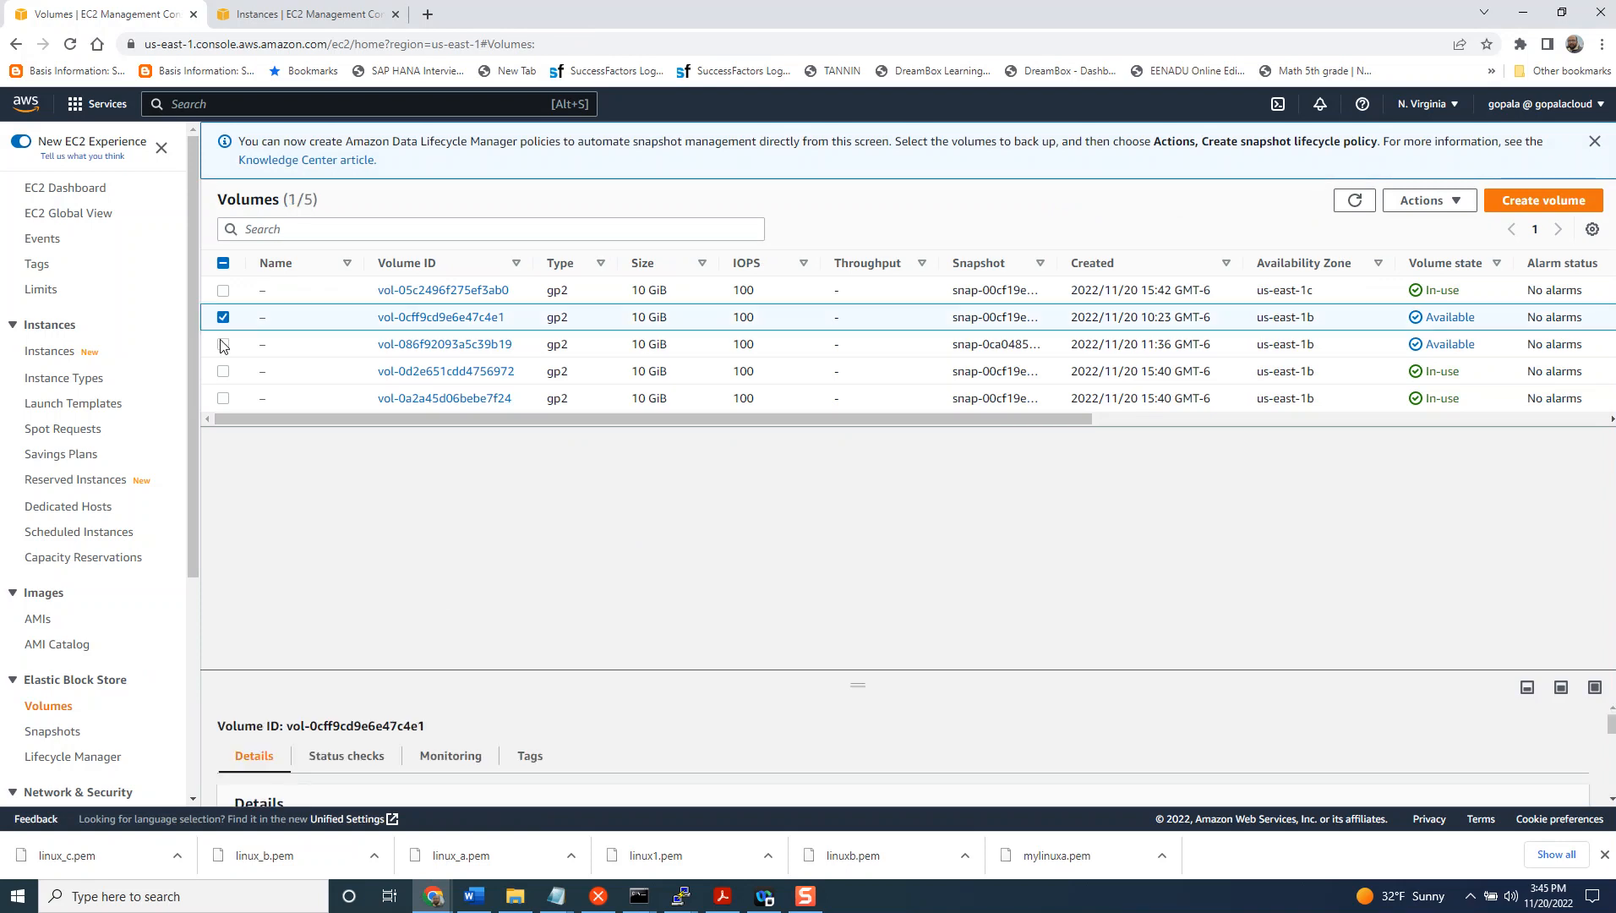
{"action": "left_click", "coordinate": [223, 345]}
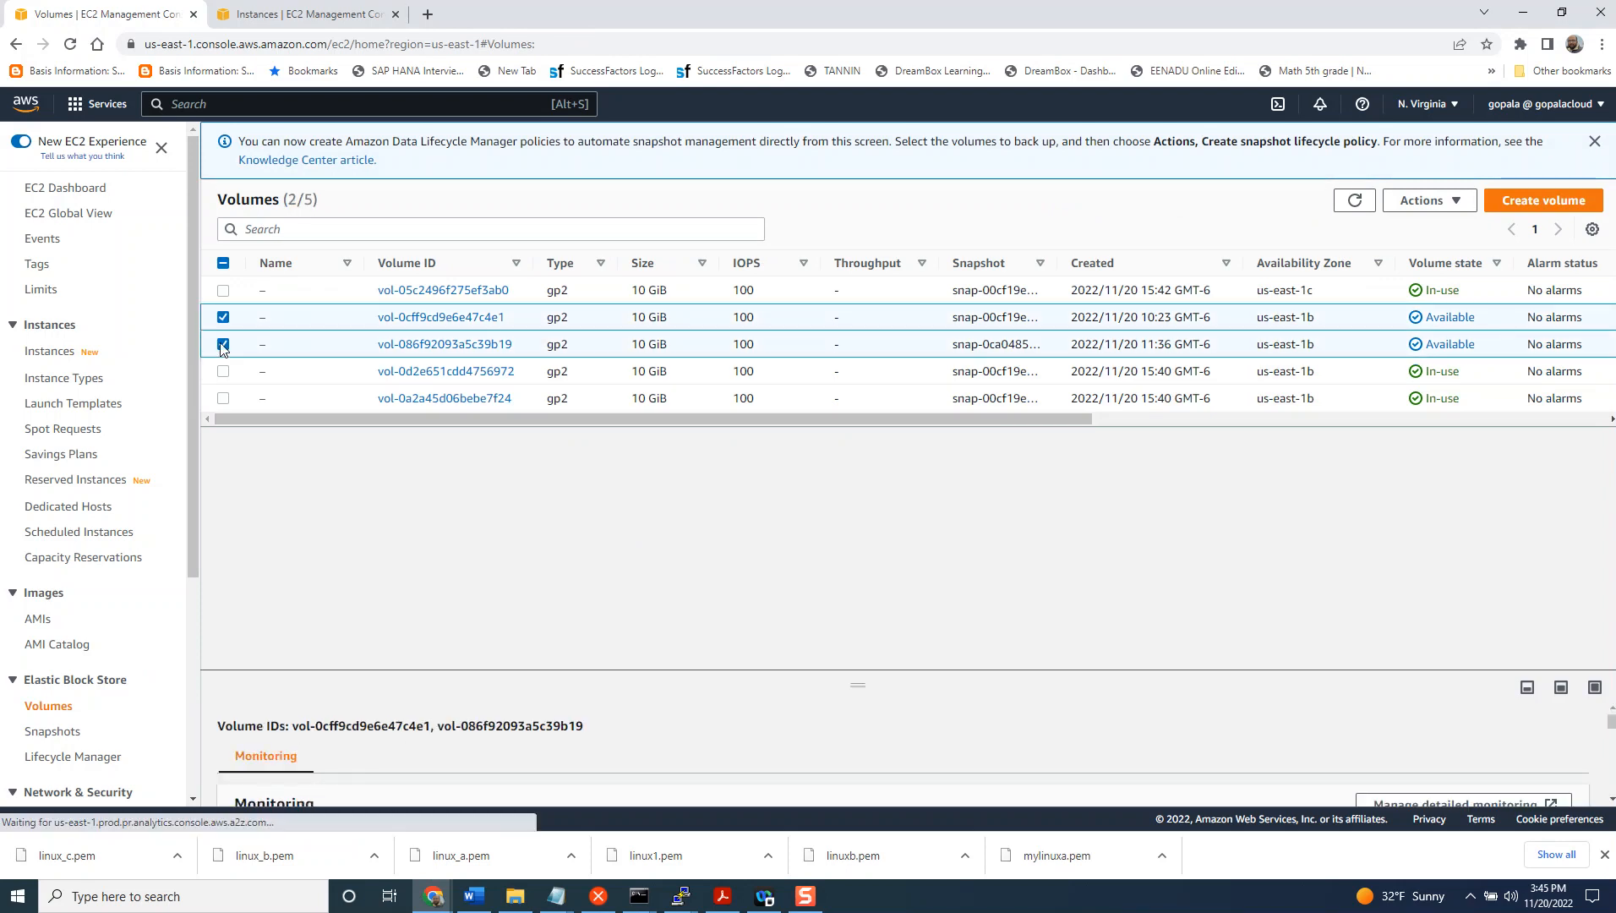
{"action": "left_click", "coordinate": [1449, 206]}
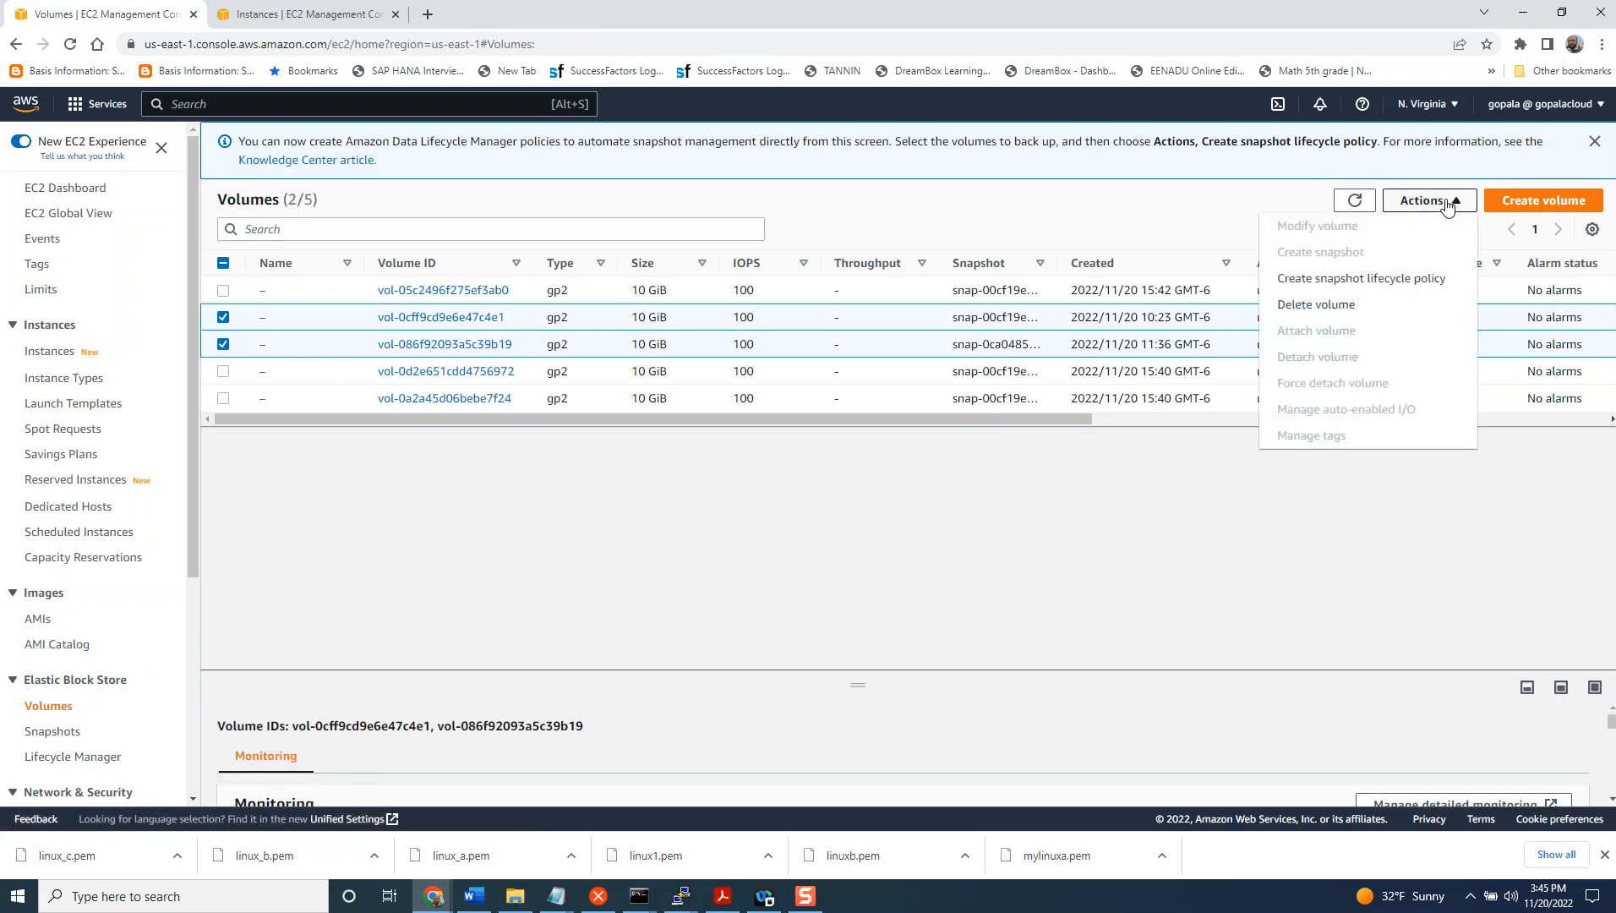
{"action": "left_click", "coordinate": [1319, 306]}
{"action": "left_click", "coordinate": [766, 549]}
{"action": "type", "text": "delete"}
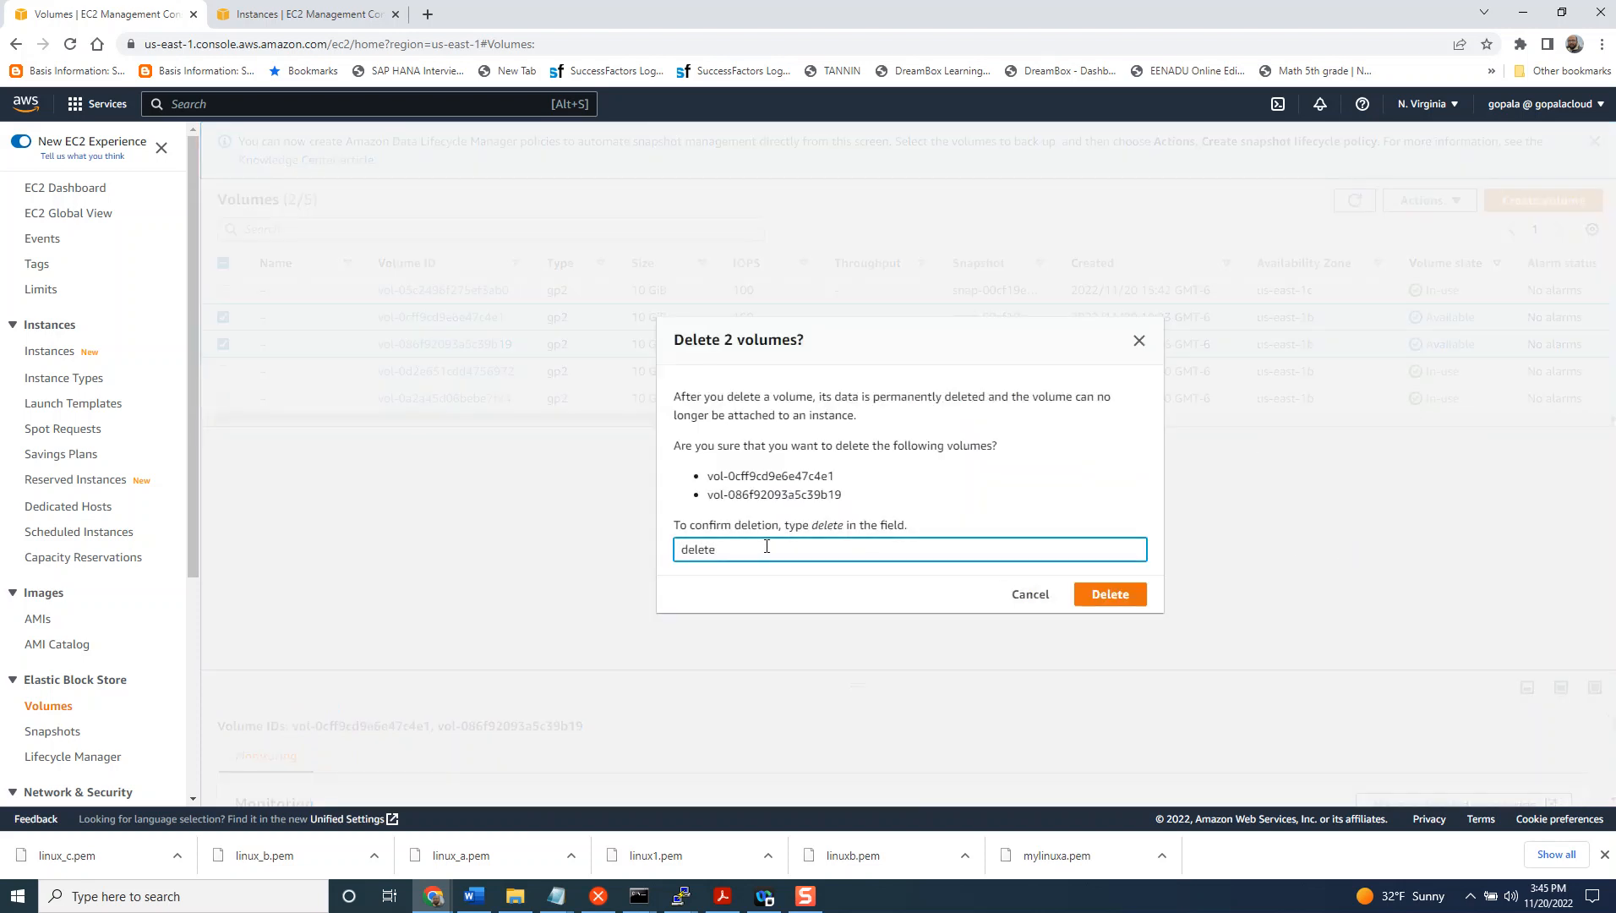
{"action": "left_click", "coordinate": [1113, 595]}
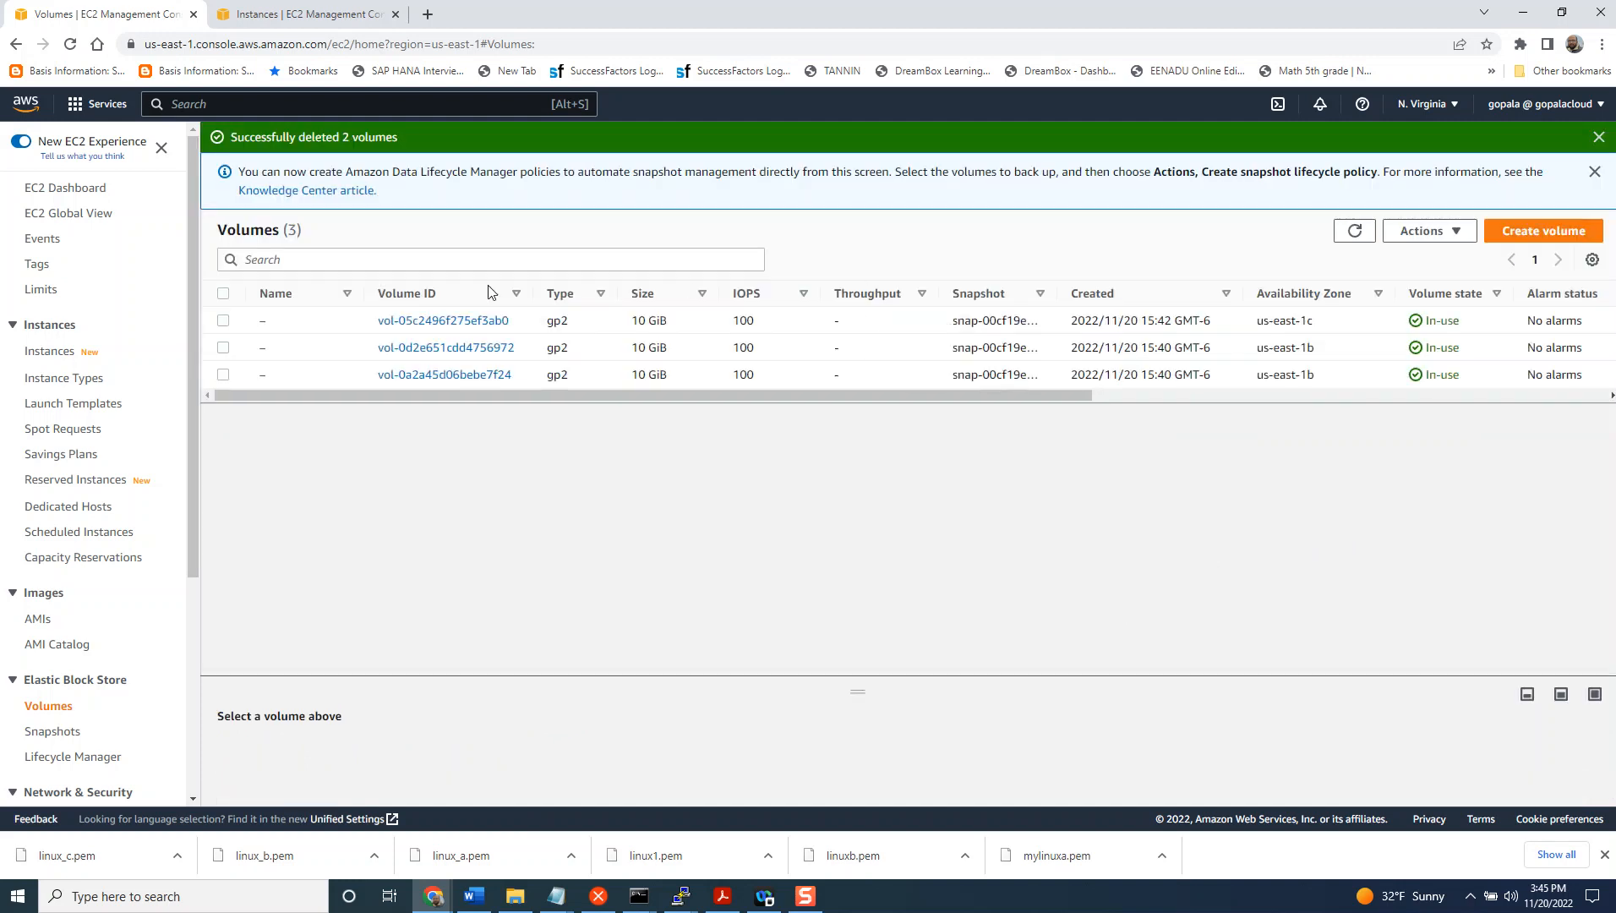
{"action": "left_click", "coordinate": [227, 323]}
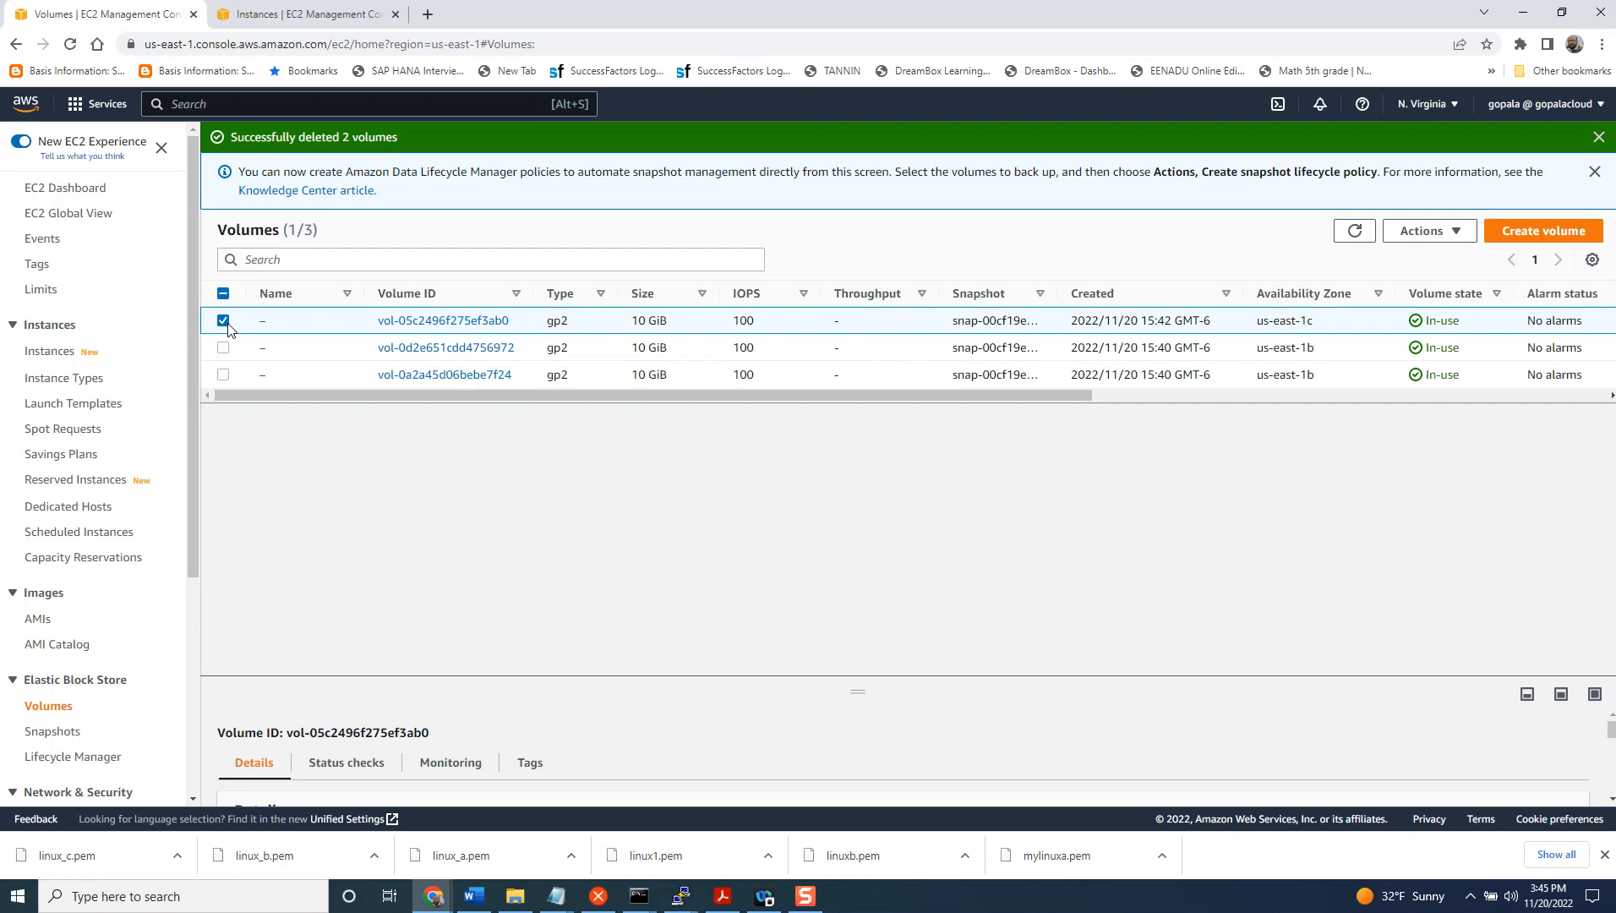
{"action": "left_click", "coordinate": [1441, 231]}
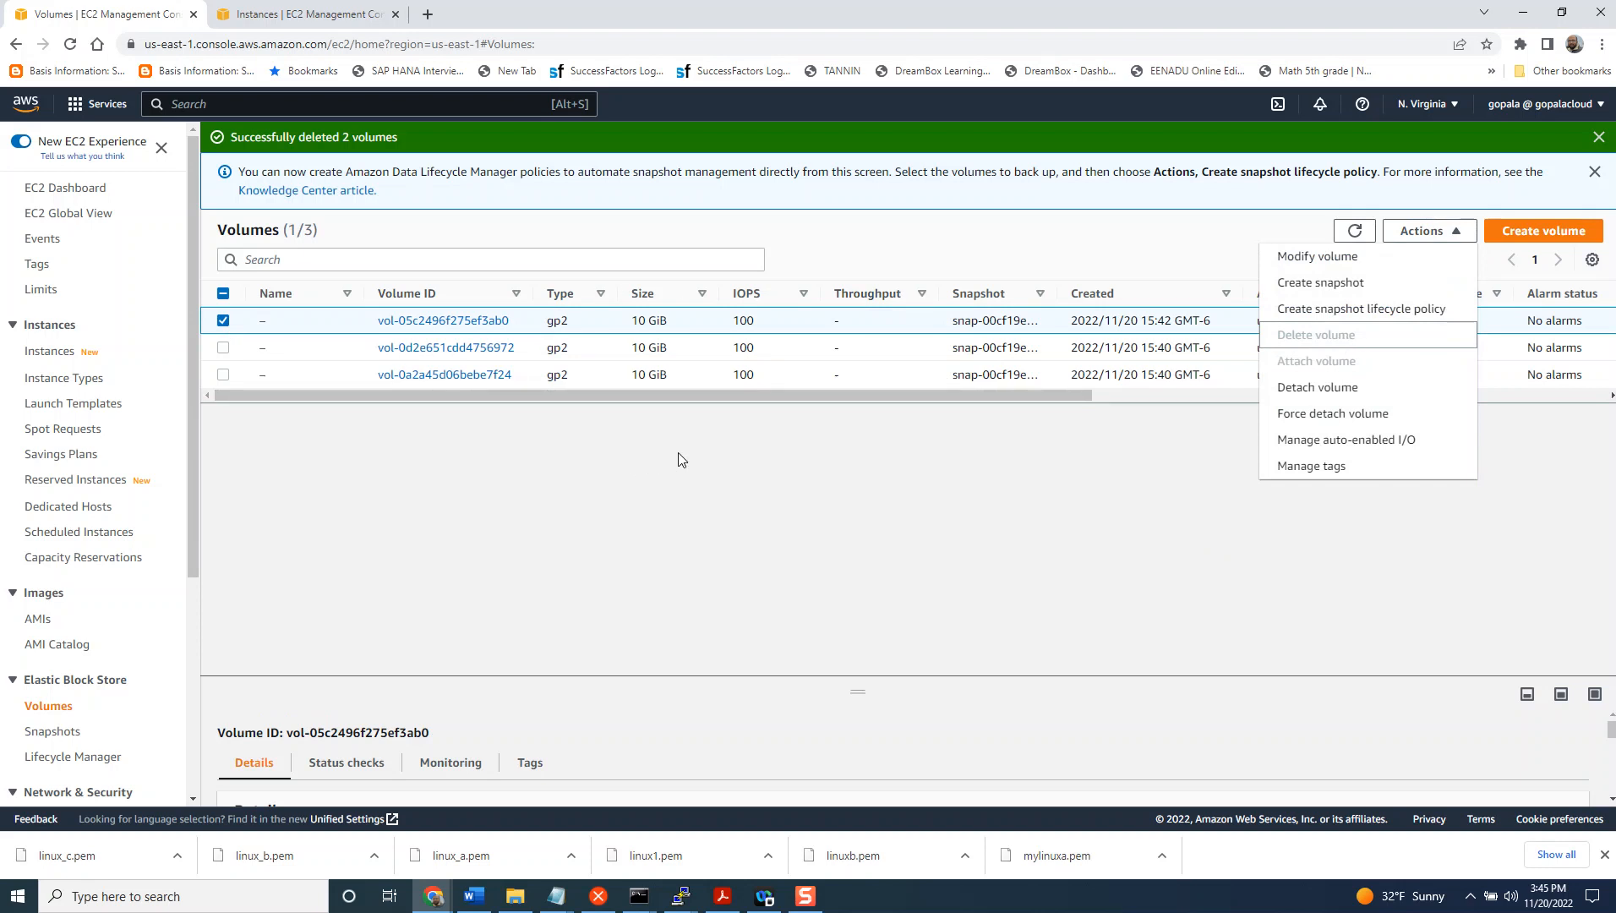
{"action": "left_click", "coordinate": [817, 450]}
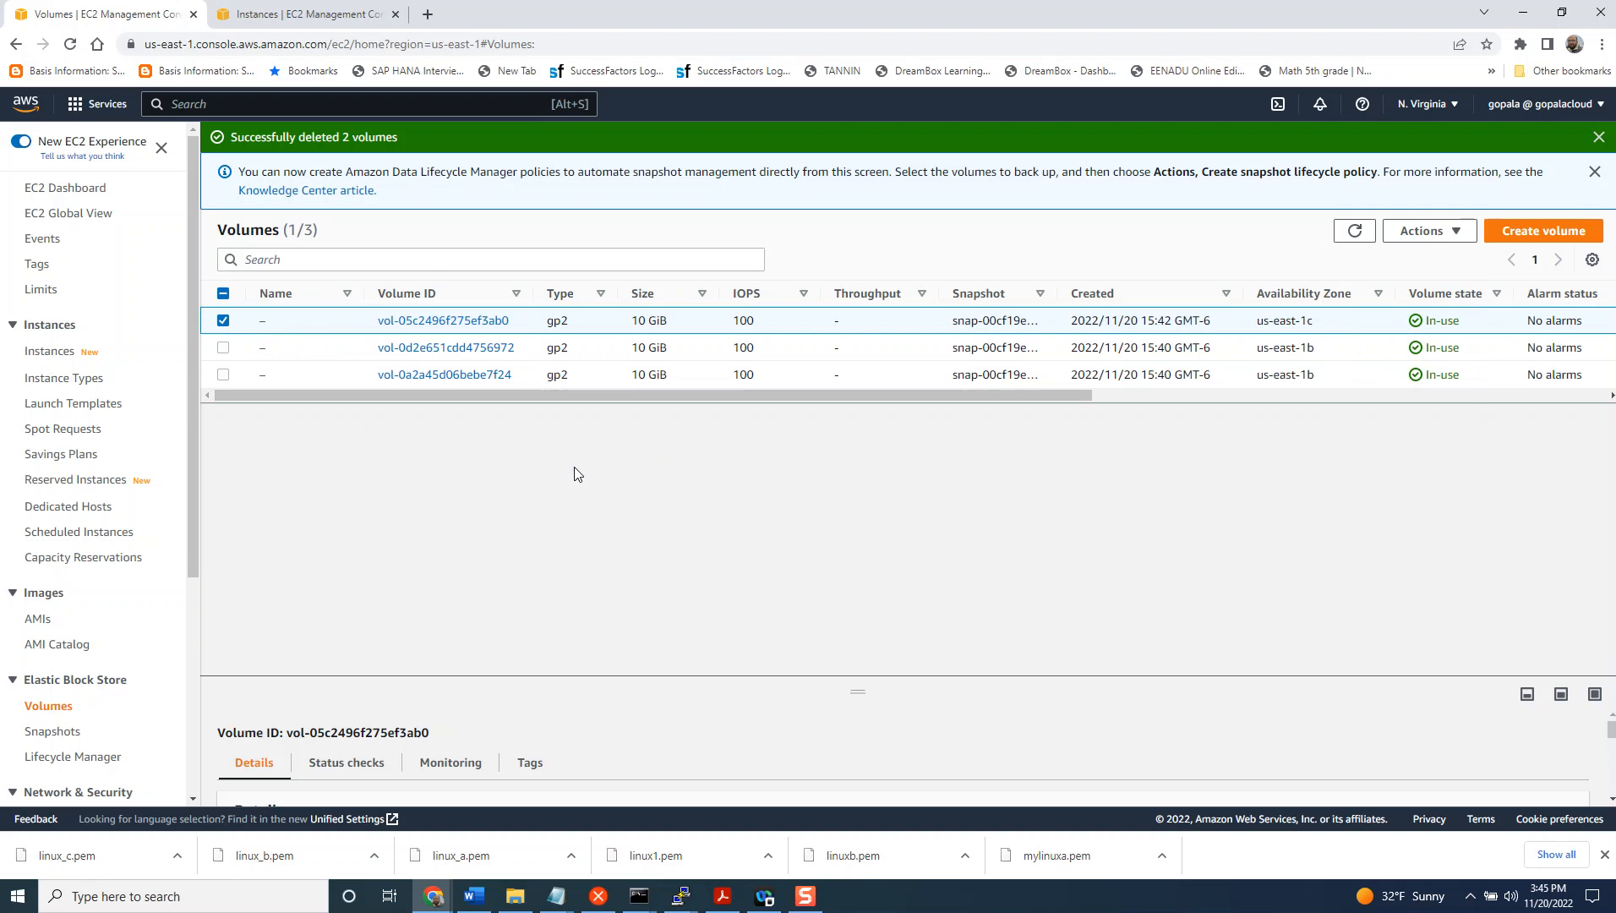
{"action": "left_click", "coordinate": [1450, 240]}
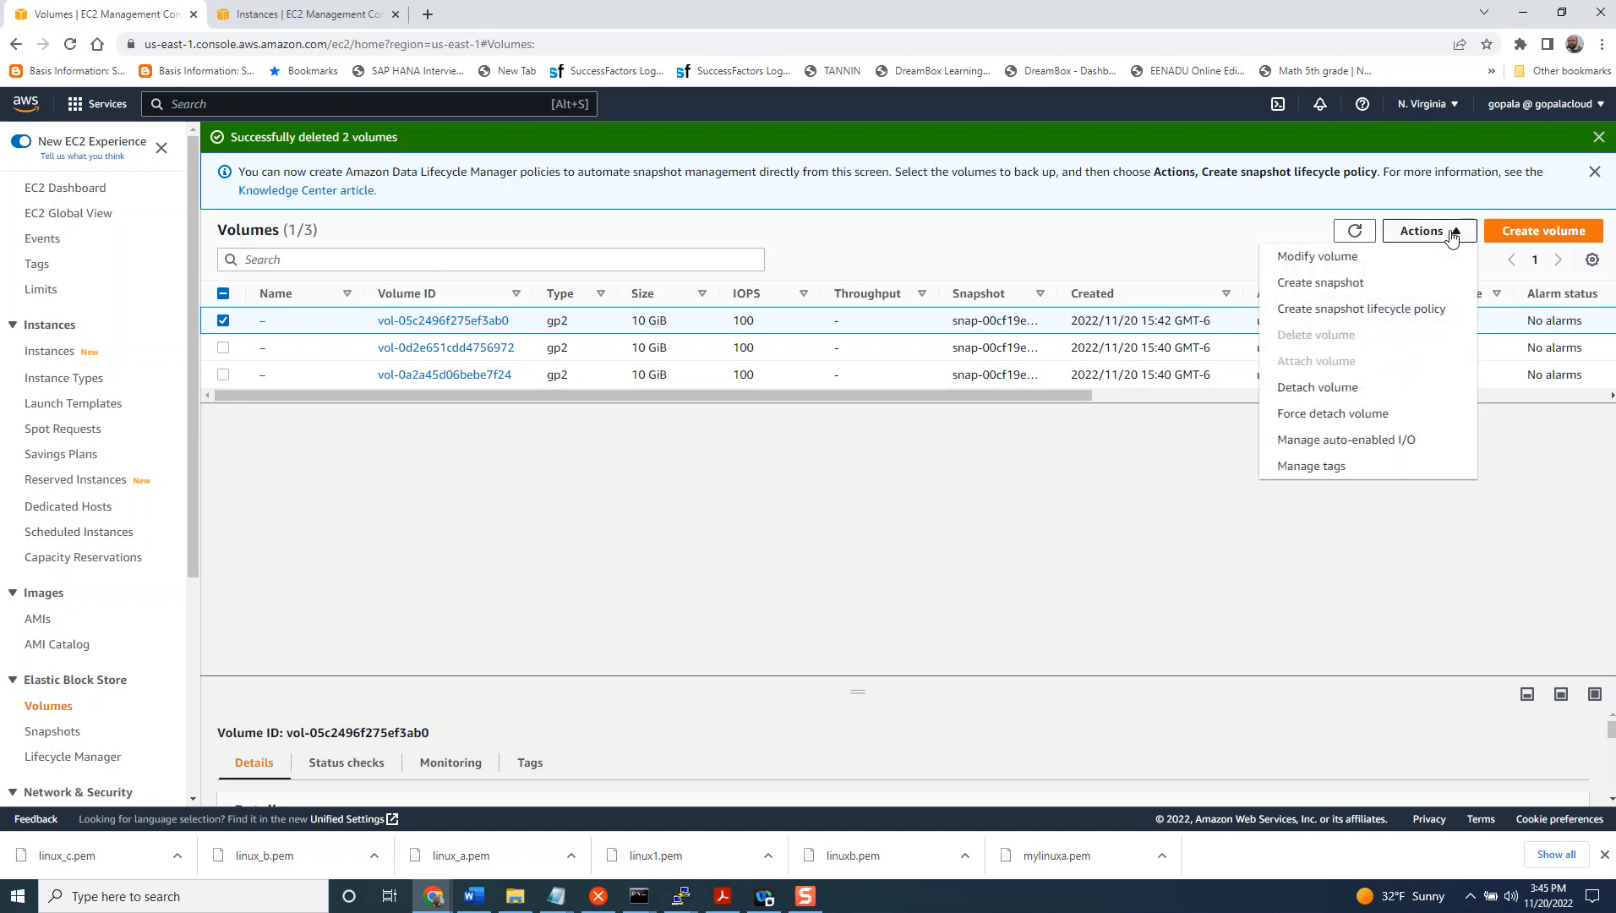
- Start creating a new EBS volume and check the availability zones of the running instances in the other browser tab
{"action": "left_click", "coordinate": [1530, 244]}
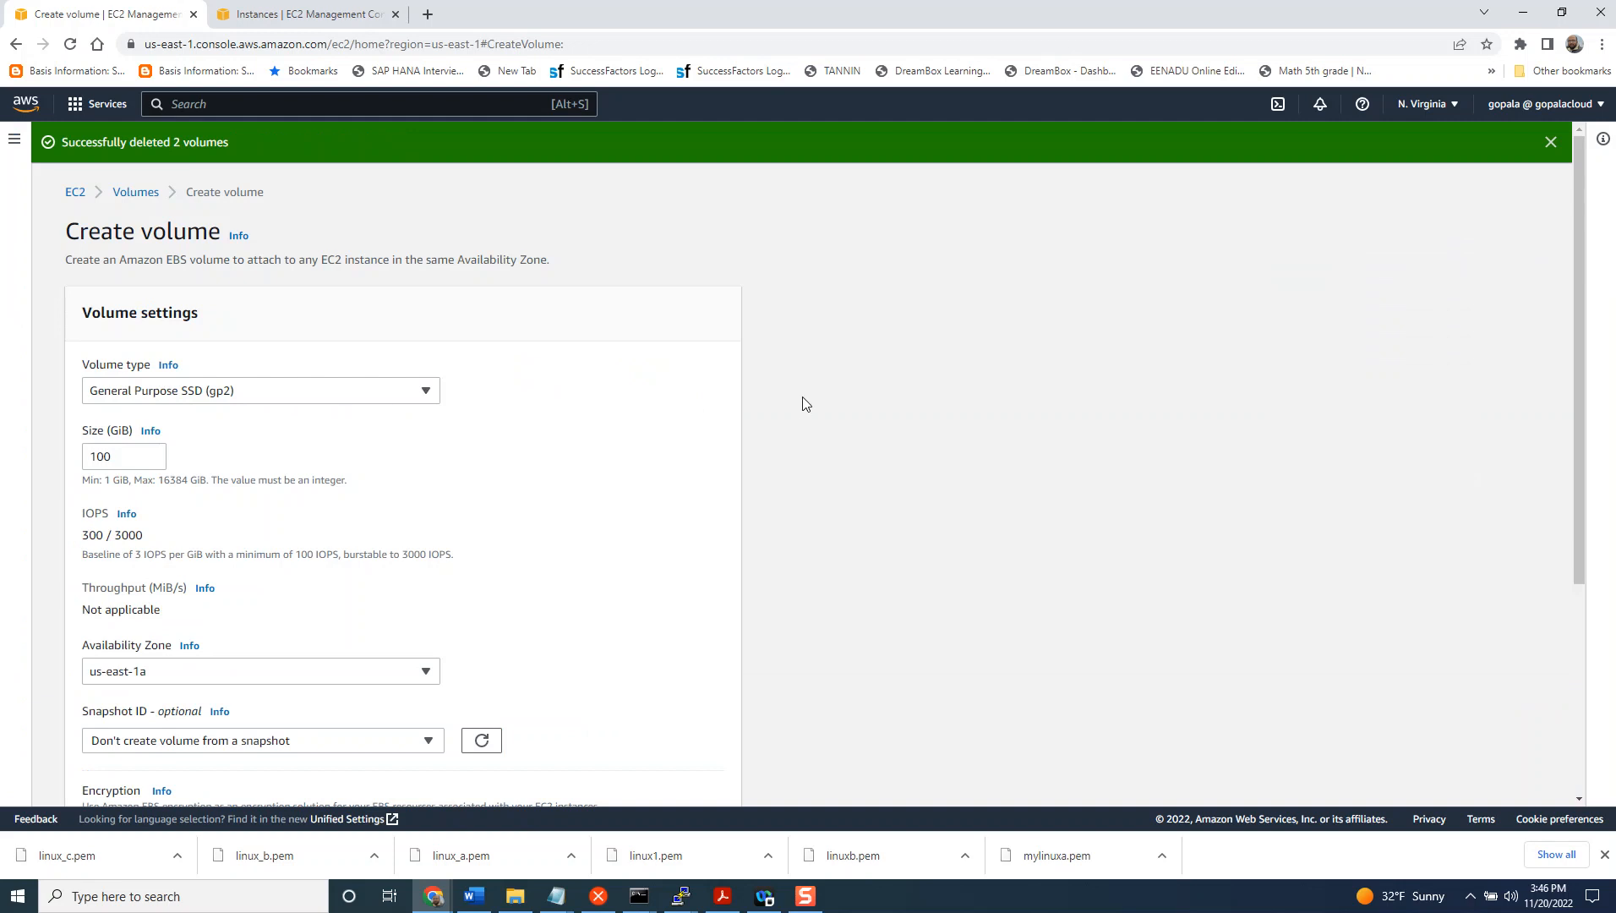
{"action": "scroll", "coordinate": [791, 390], "scroll_direction": "down", "scroll_amount": 2}
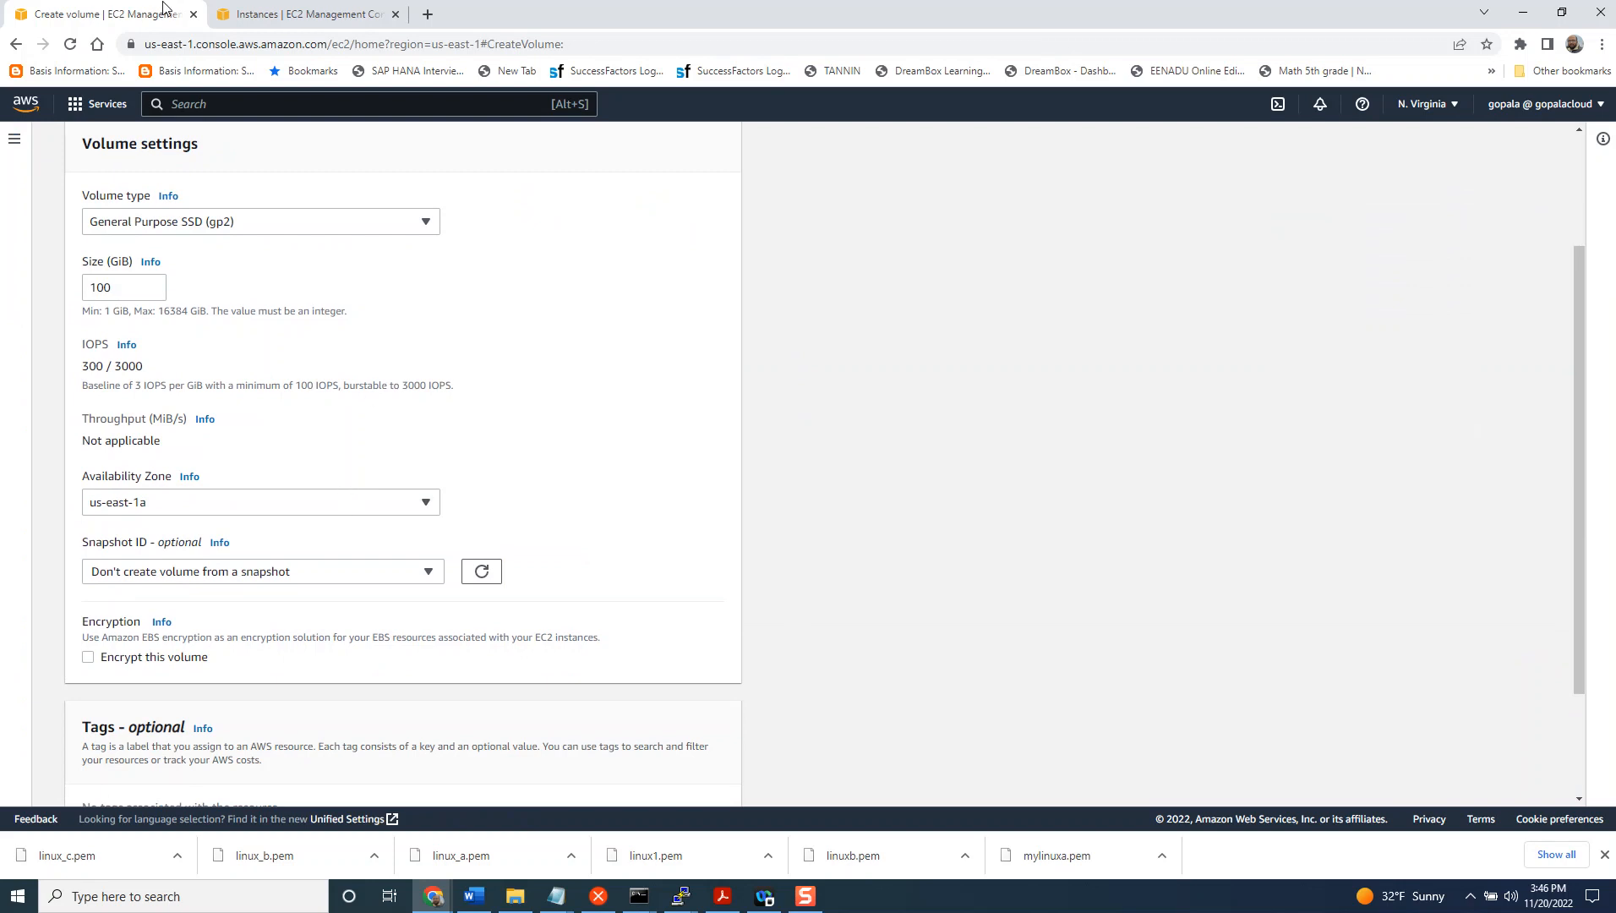
{"action": "left_click", "coordinate": [279, 12]}
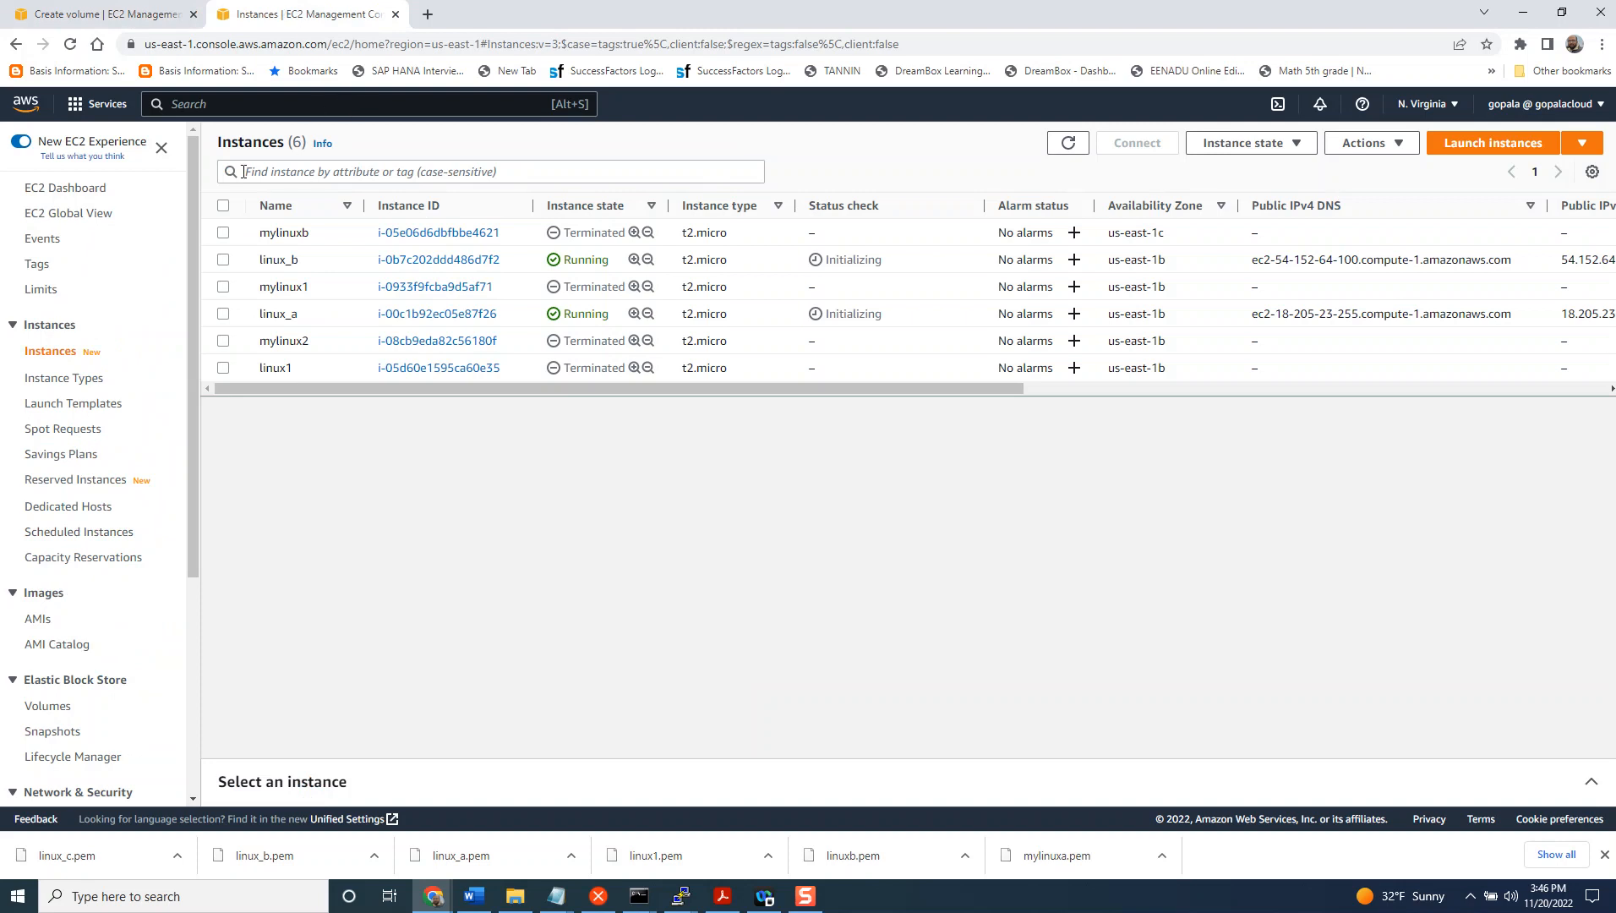
{"action": "left_click", "coordinate": [68, 189]}
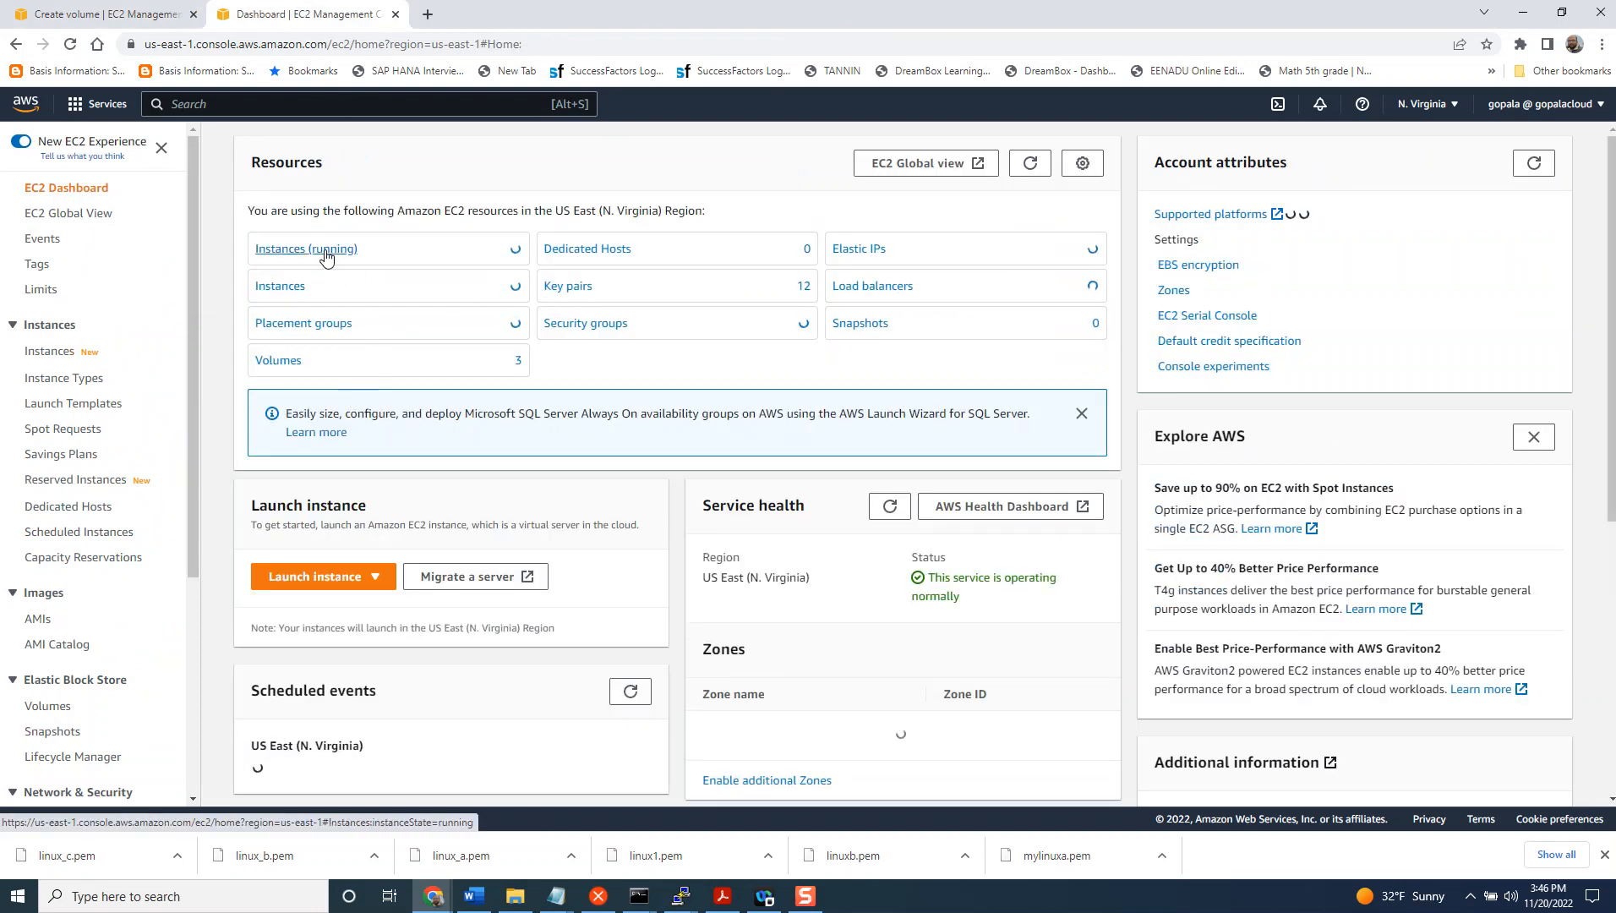
{"action": "left_click", "coordinate": [325, 252]}
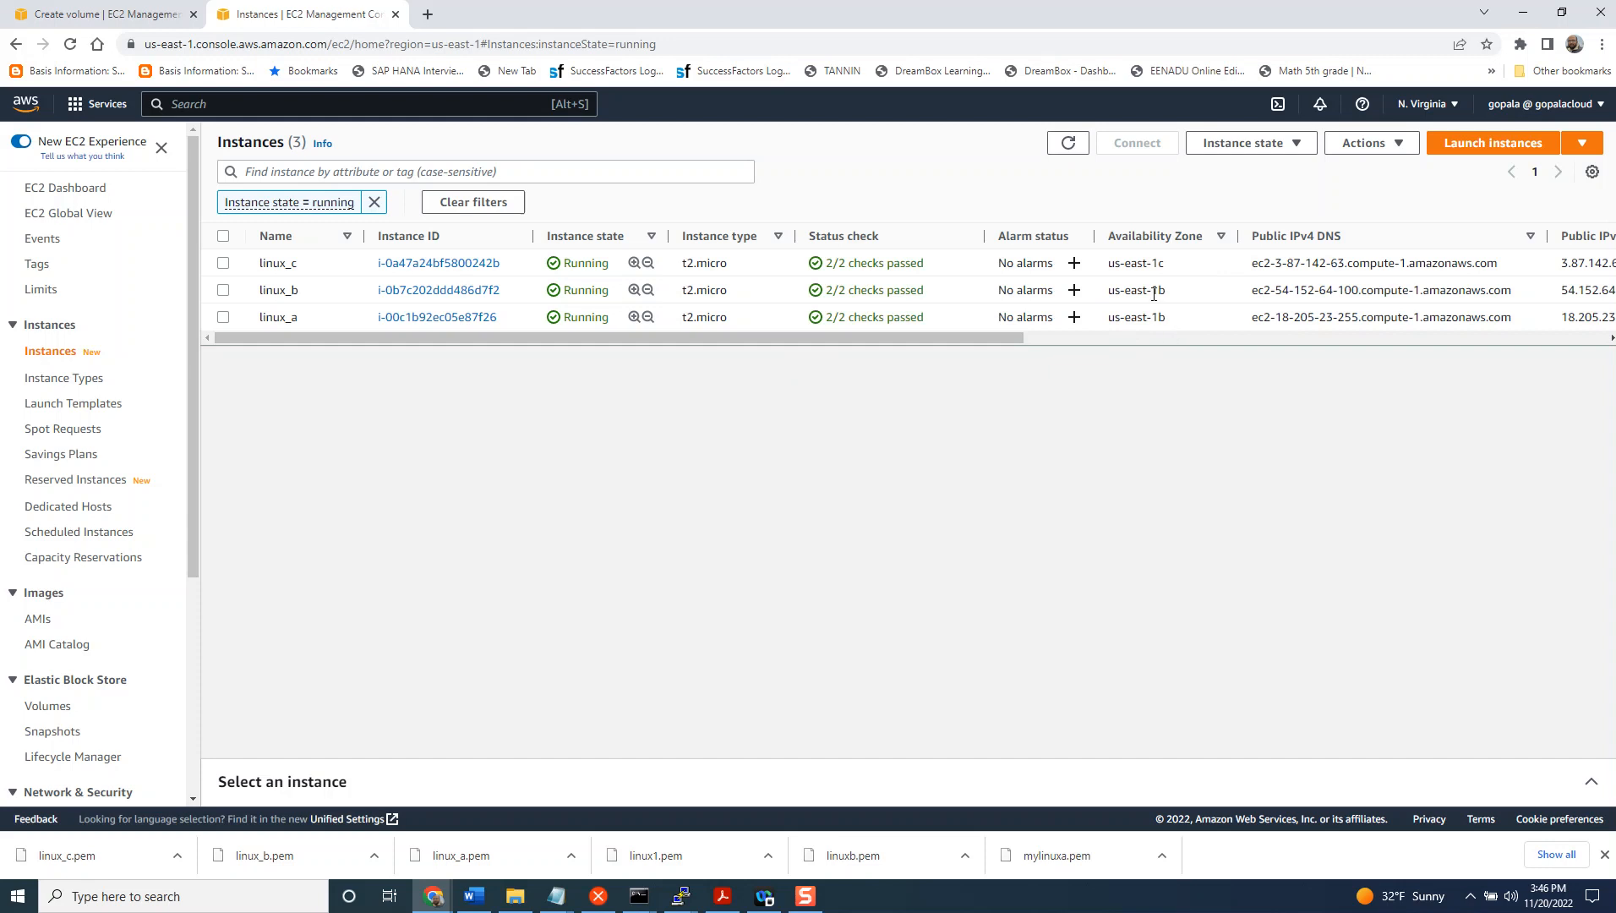
{"action": "left_click", "coordinate": [121, 12]}
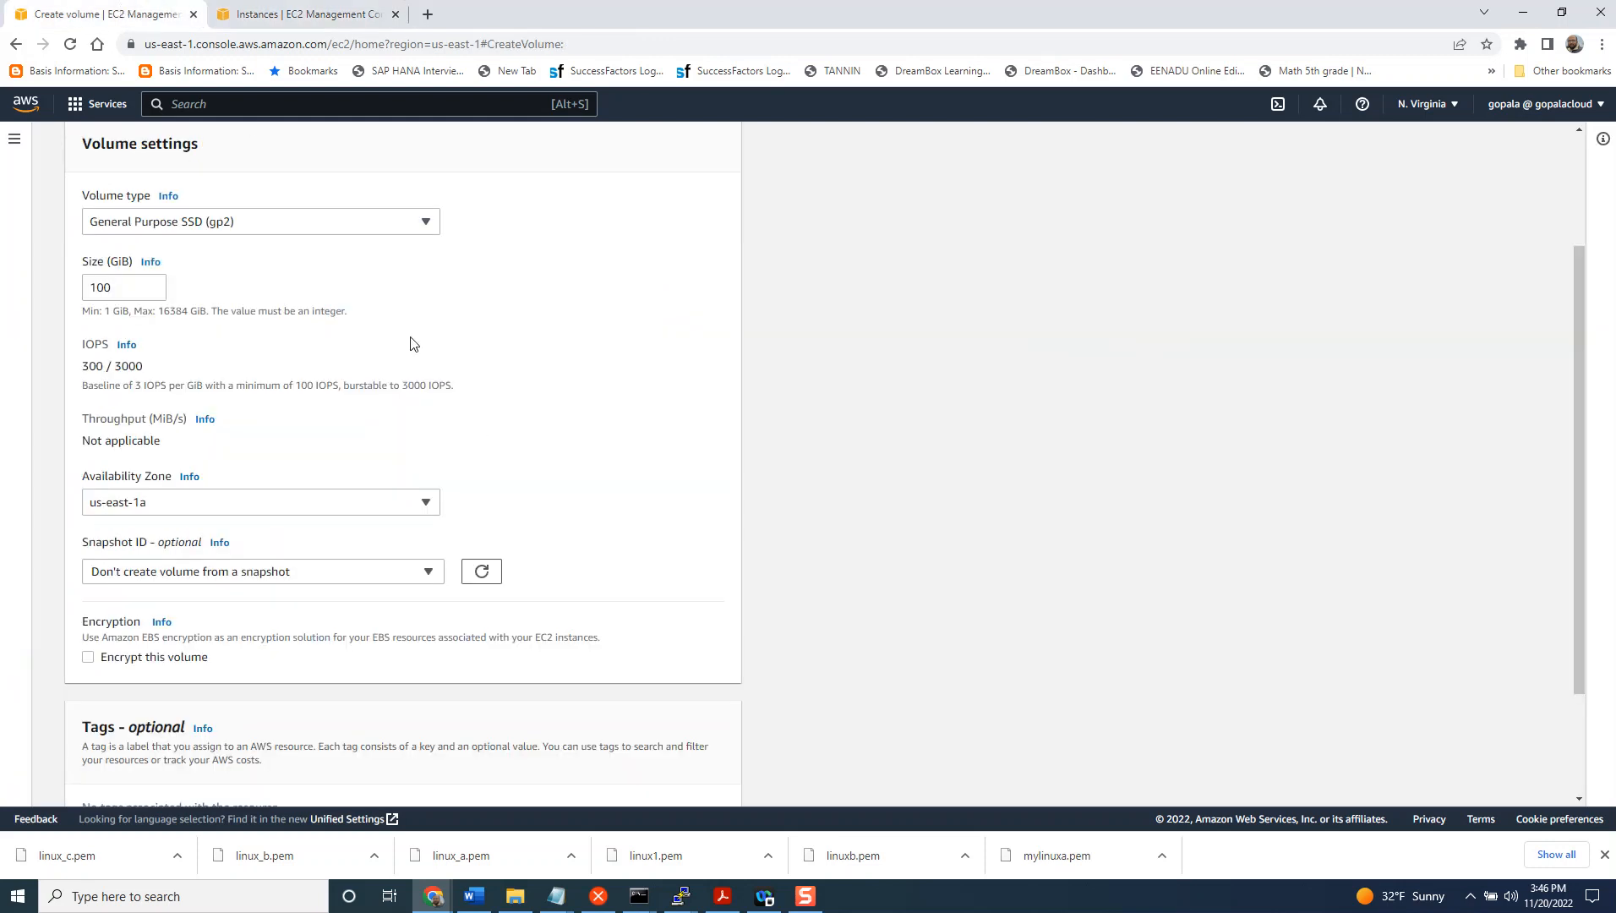
- Create the new volume in availability zone us-east-1b with a size of 10 GiB
{"action": "left_click", "coordinate": [410, 503]}
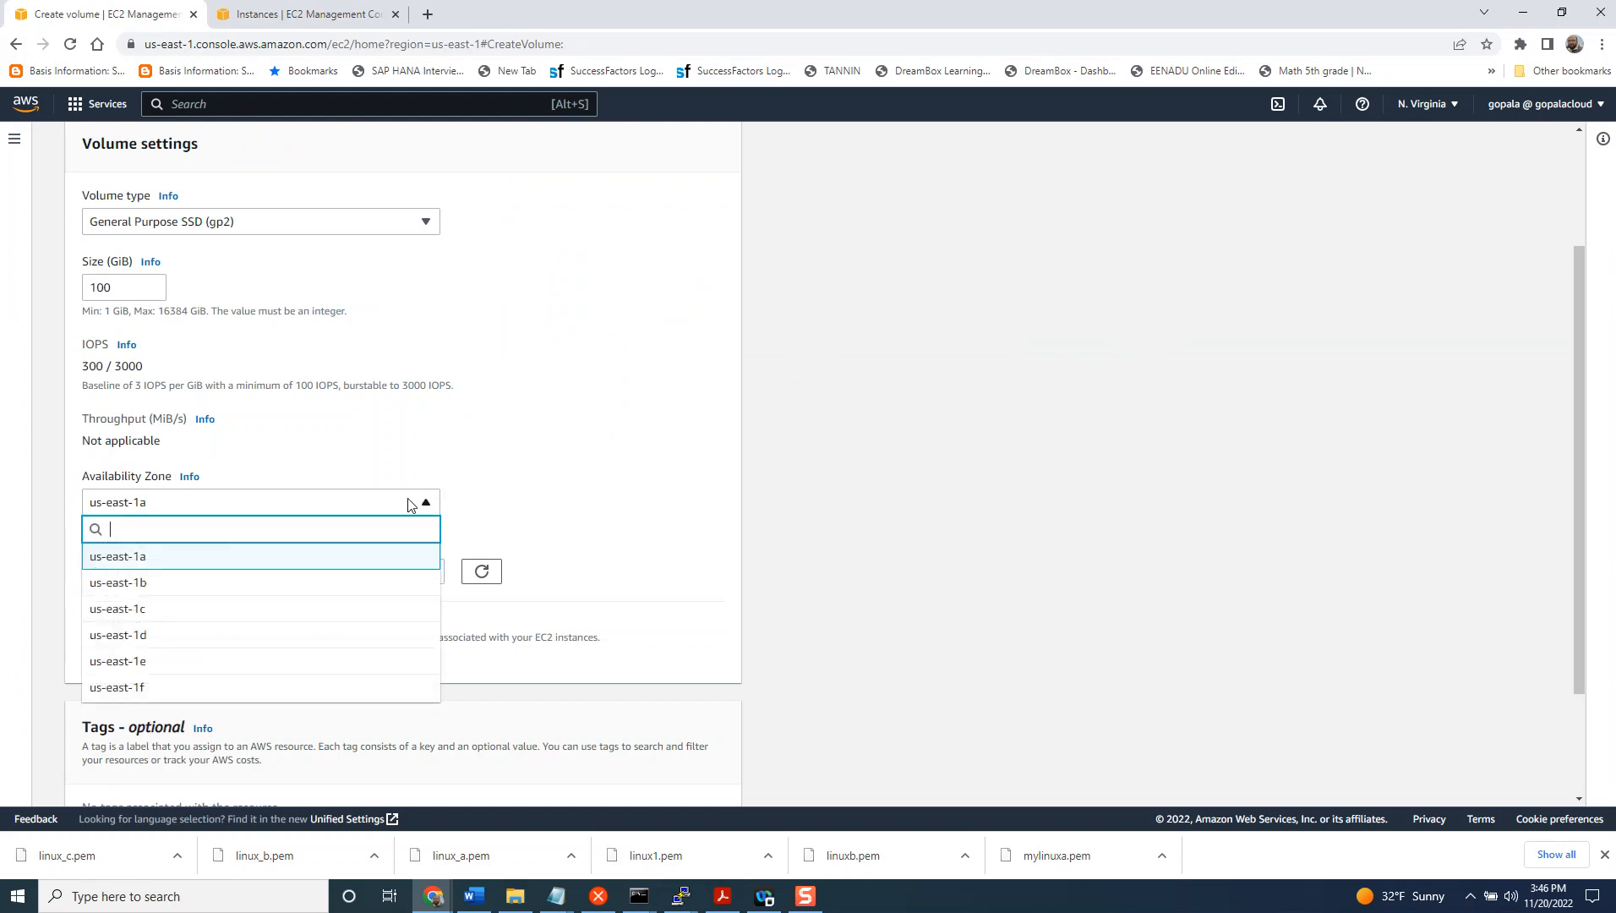
{"action": "left_click", "coordinate": [353, 583]}
{"action": "scroll", "coordinate": [714, 382], "scroll_direction": "down", "scroll_amount": 1}
{"action": "scroll", "coordinate": [714, 382], "scroll_direction": "down", "scroll_amount": 1}
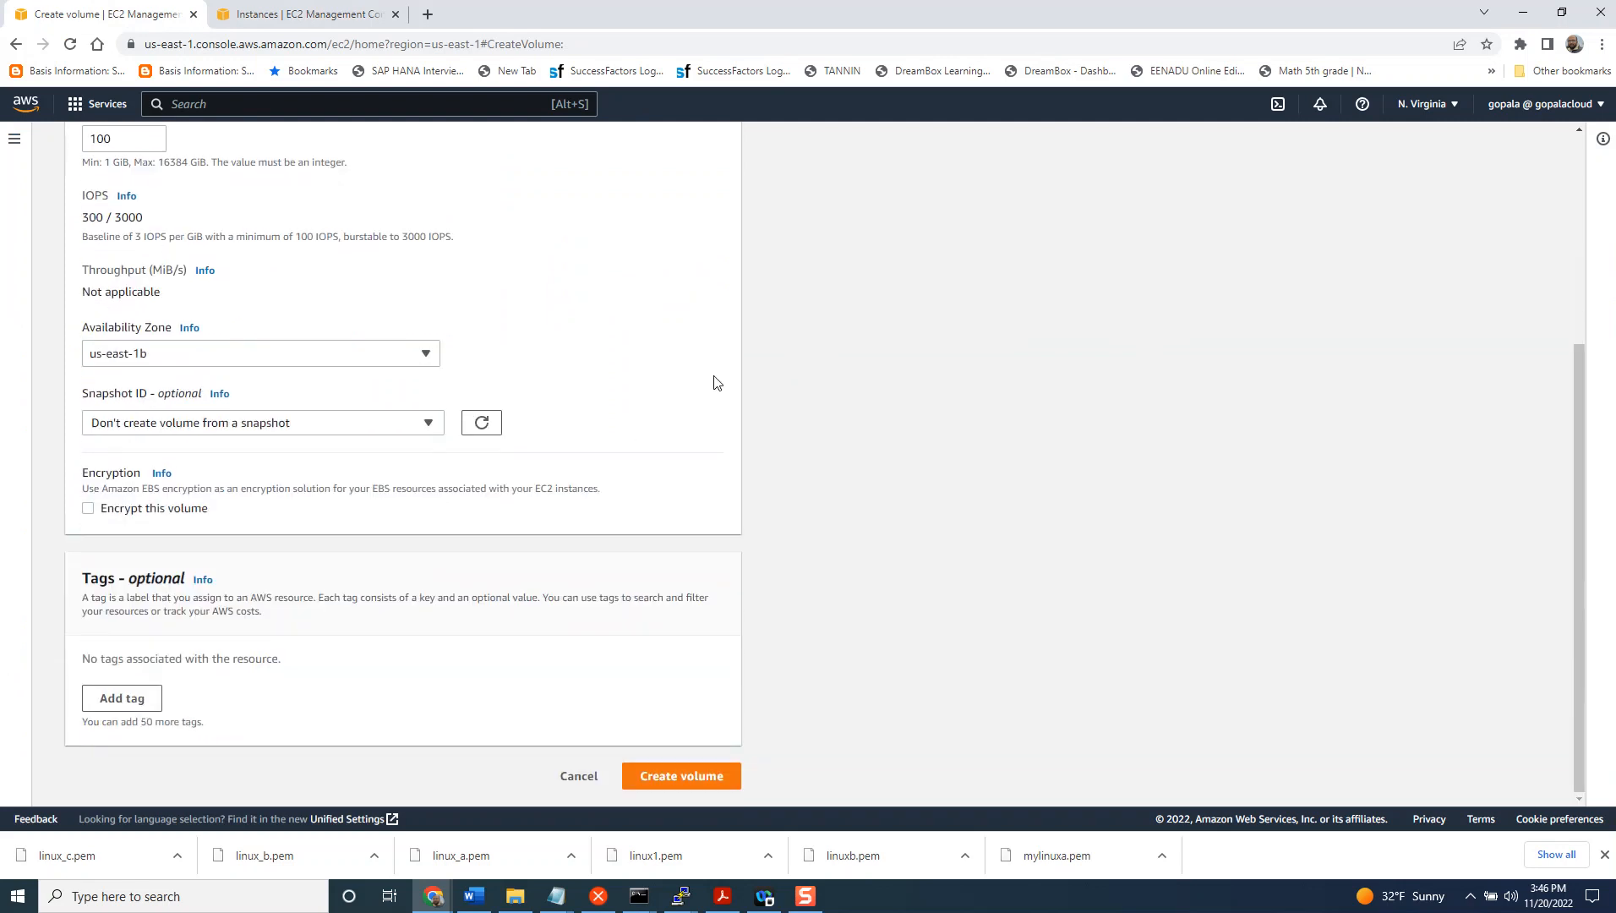
{"action": "scroll", "coordinate": [676, 376], "scroll_direction": "up", "scroll_amount": 3}
{"action": "double_click", "coordinate": [131, 456]}
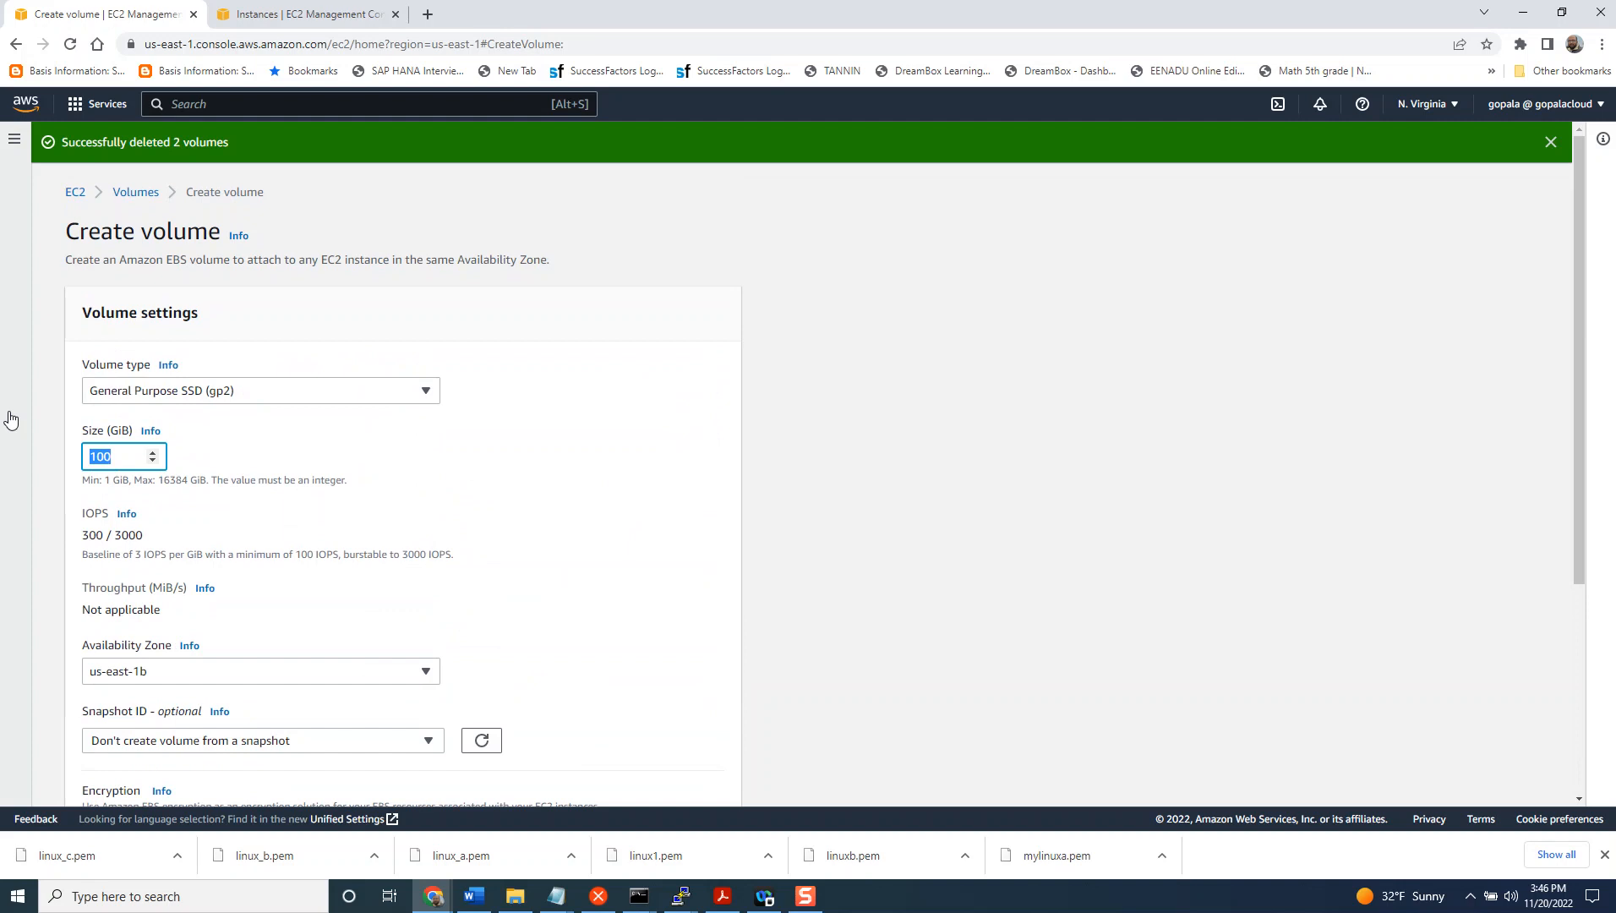
{"action": "type", "text": "10"}
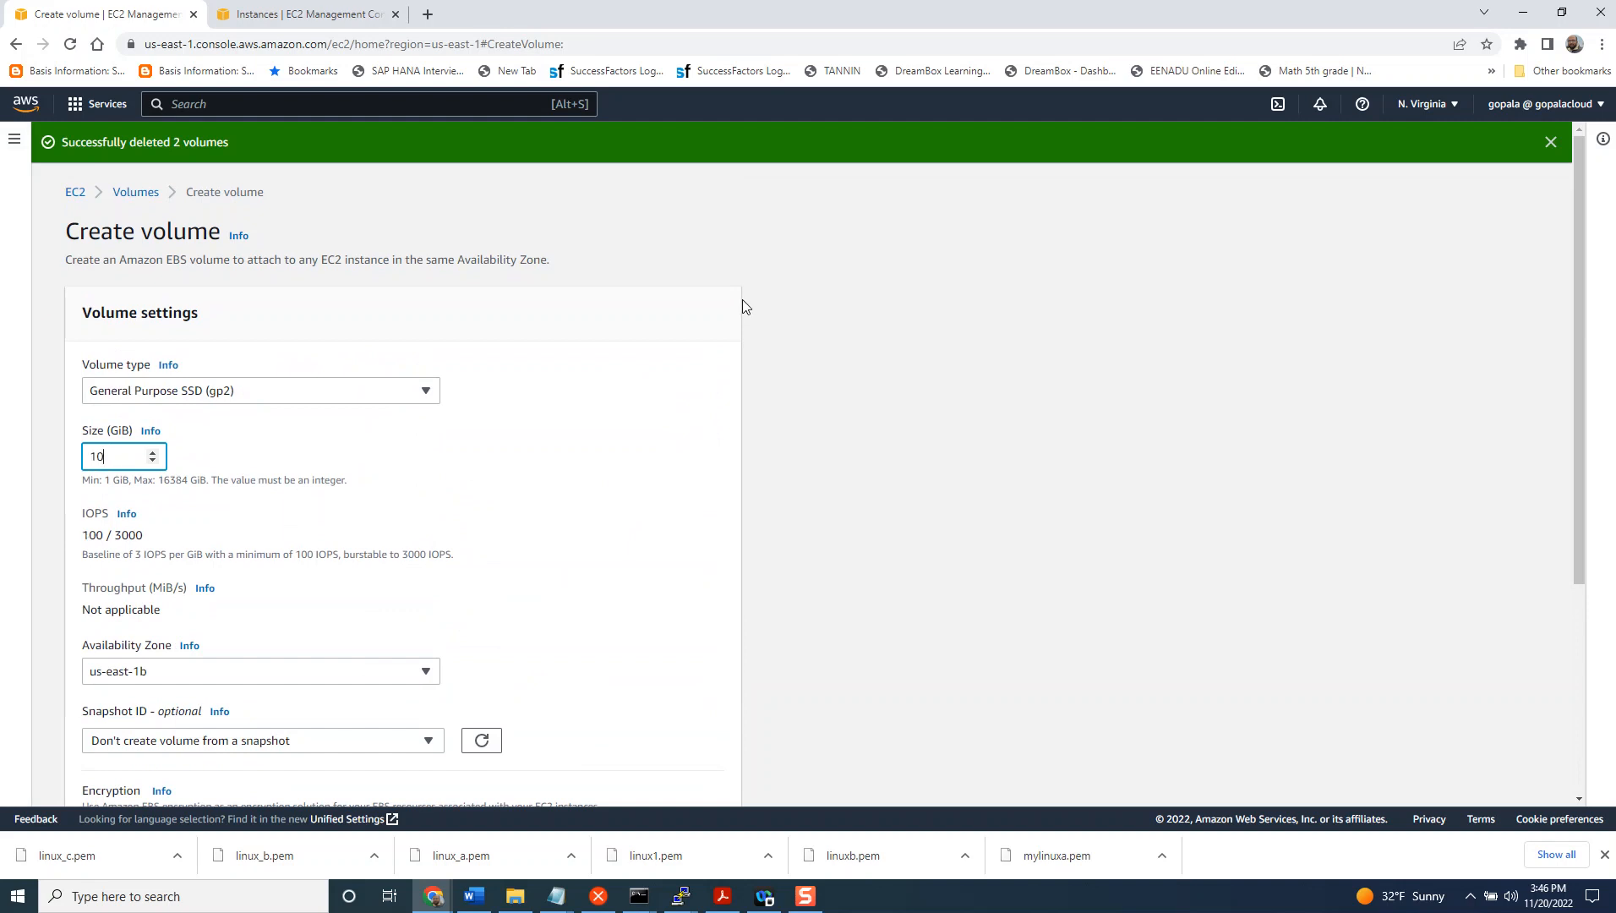
{"action": "scroll", "coordinate": [772, 342], "scroll_direction": "down", "scroll_amount": 3}
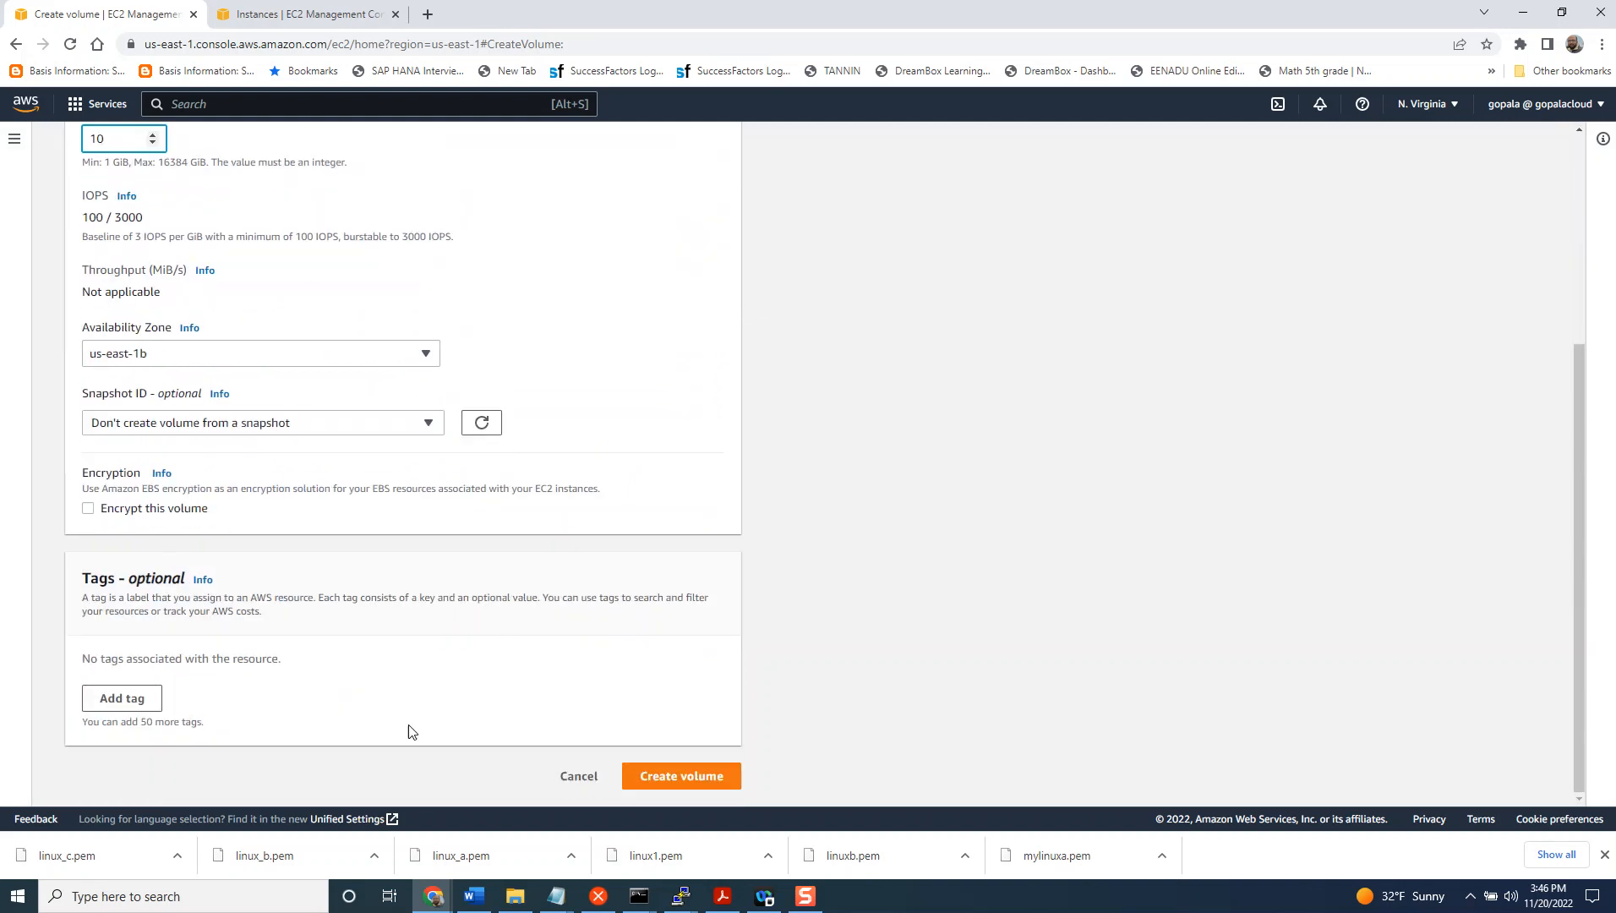
{"action": "left_click", "coordinate": [684, 784]}
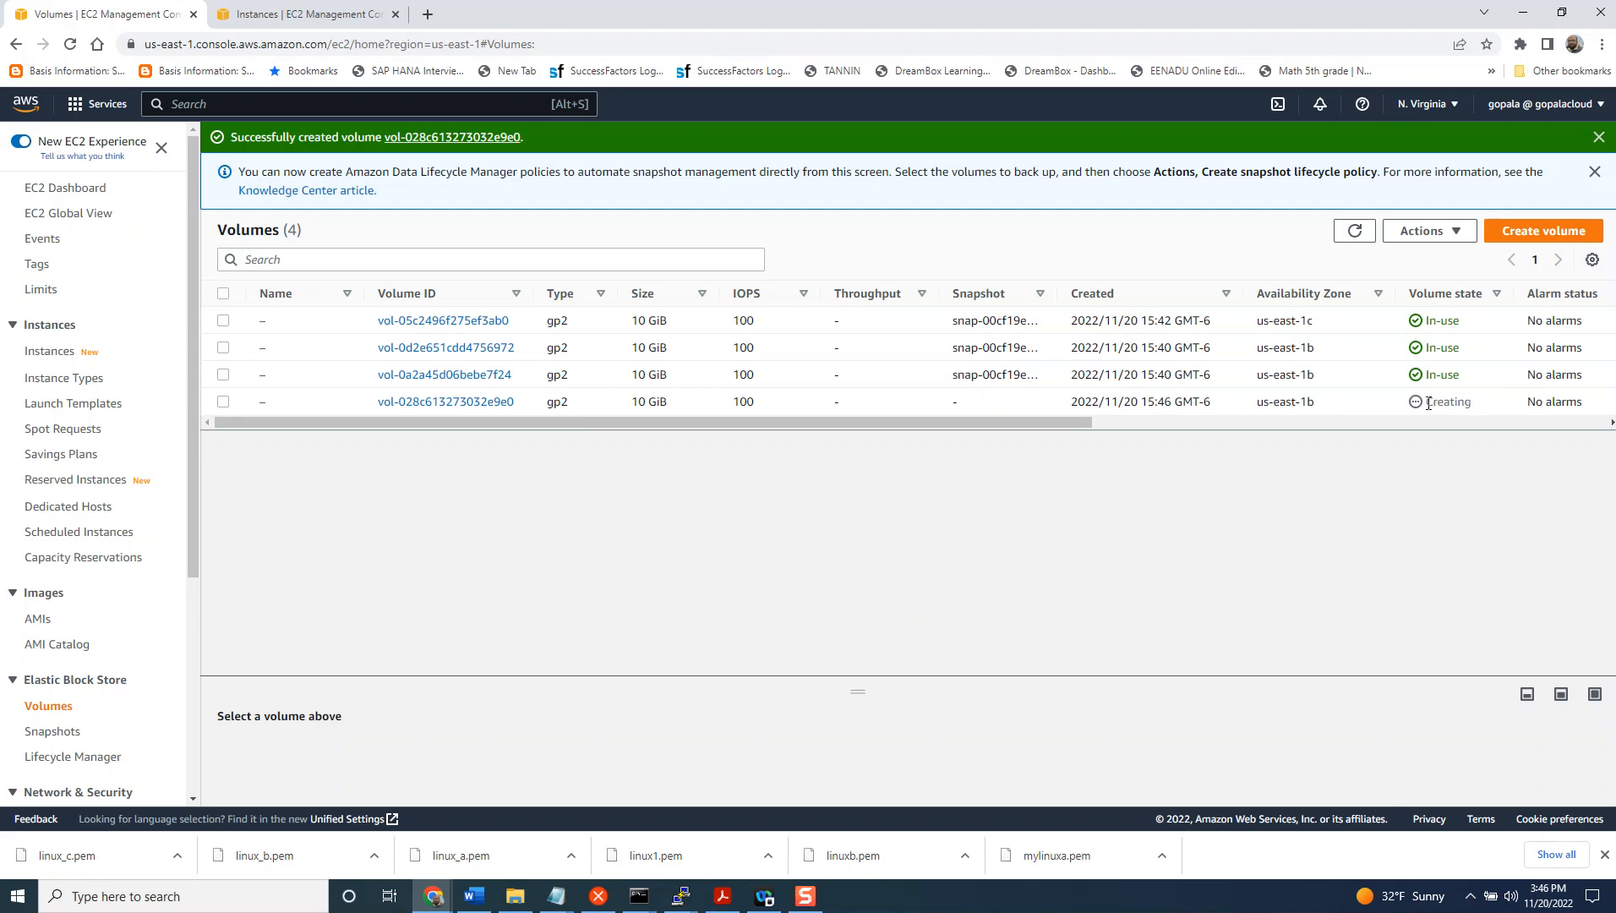
- Refresh the volumes list and attach the new us-east-1b volume to the linux_a instance with device name /dev/sdf
{"action": "left_click", "coordinate": [1356, 238]}
{"action": "left_click", "coordinate": [221, 403]}
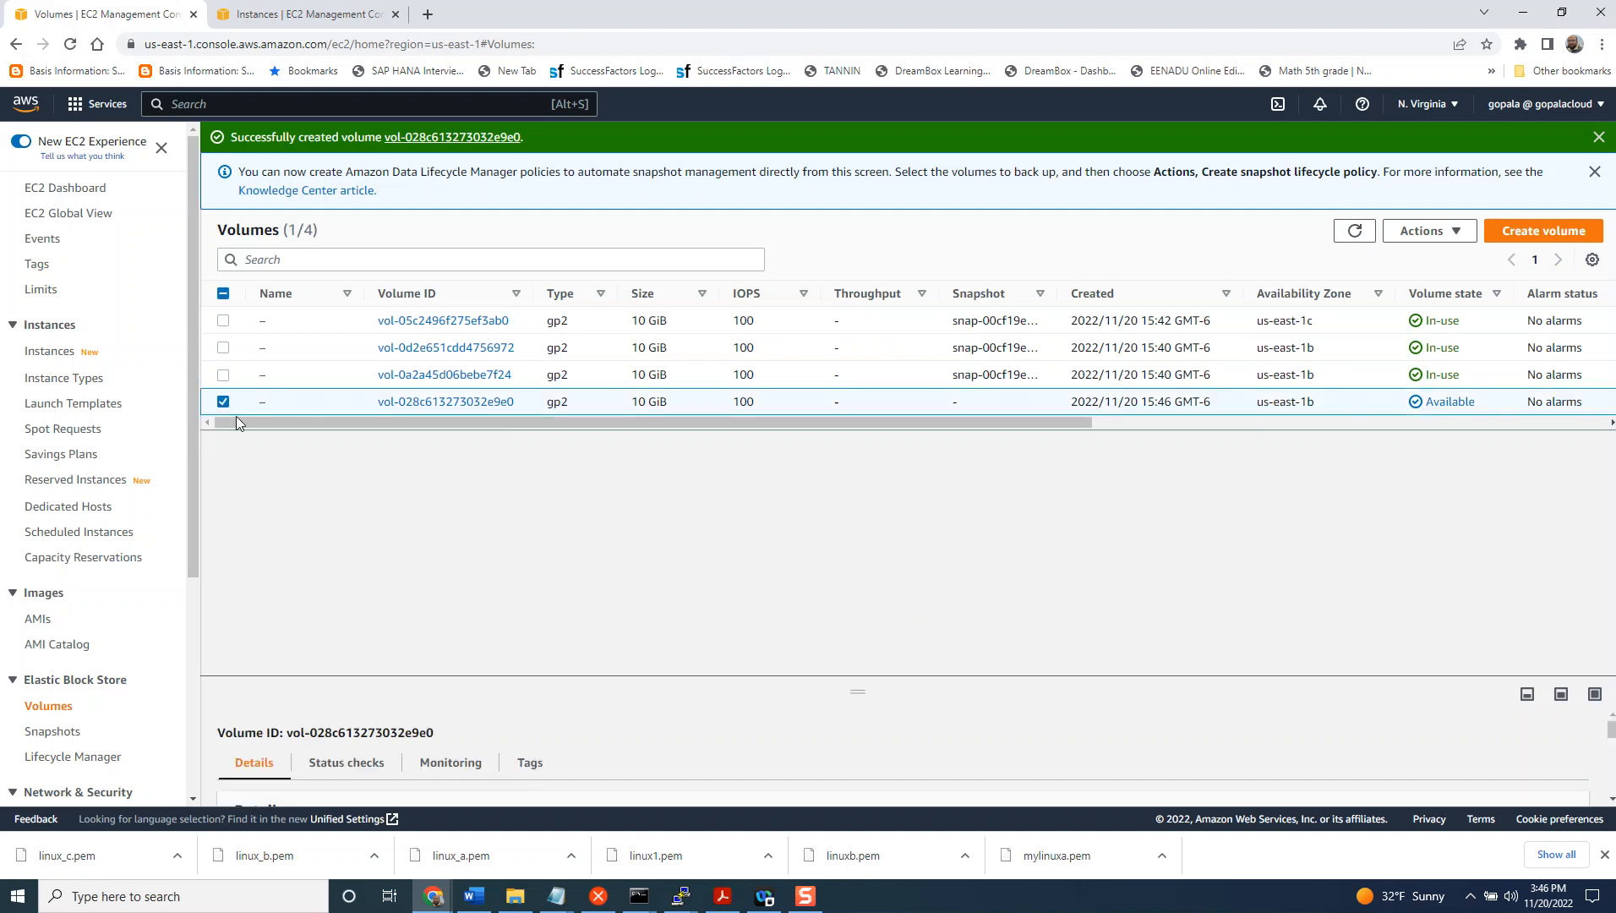
{"action": "left_click", "coordinate": [1456, 236]}
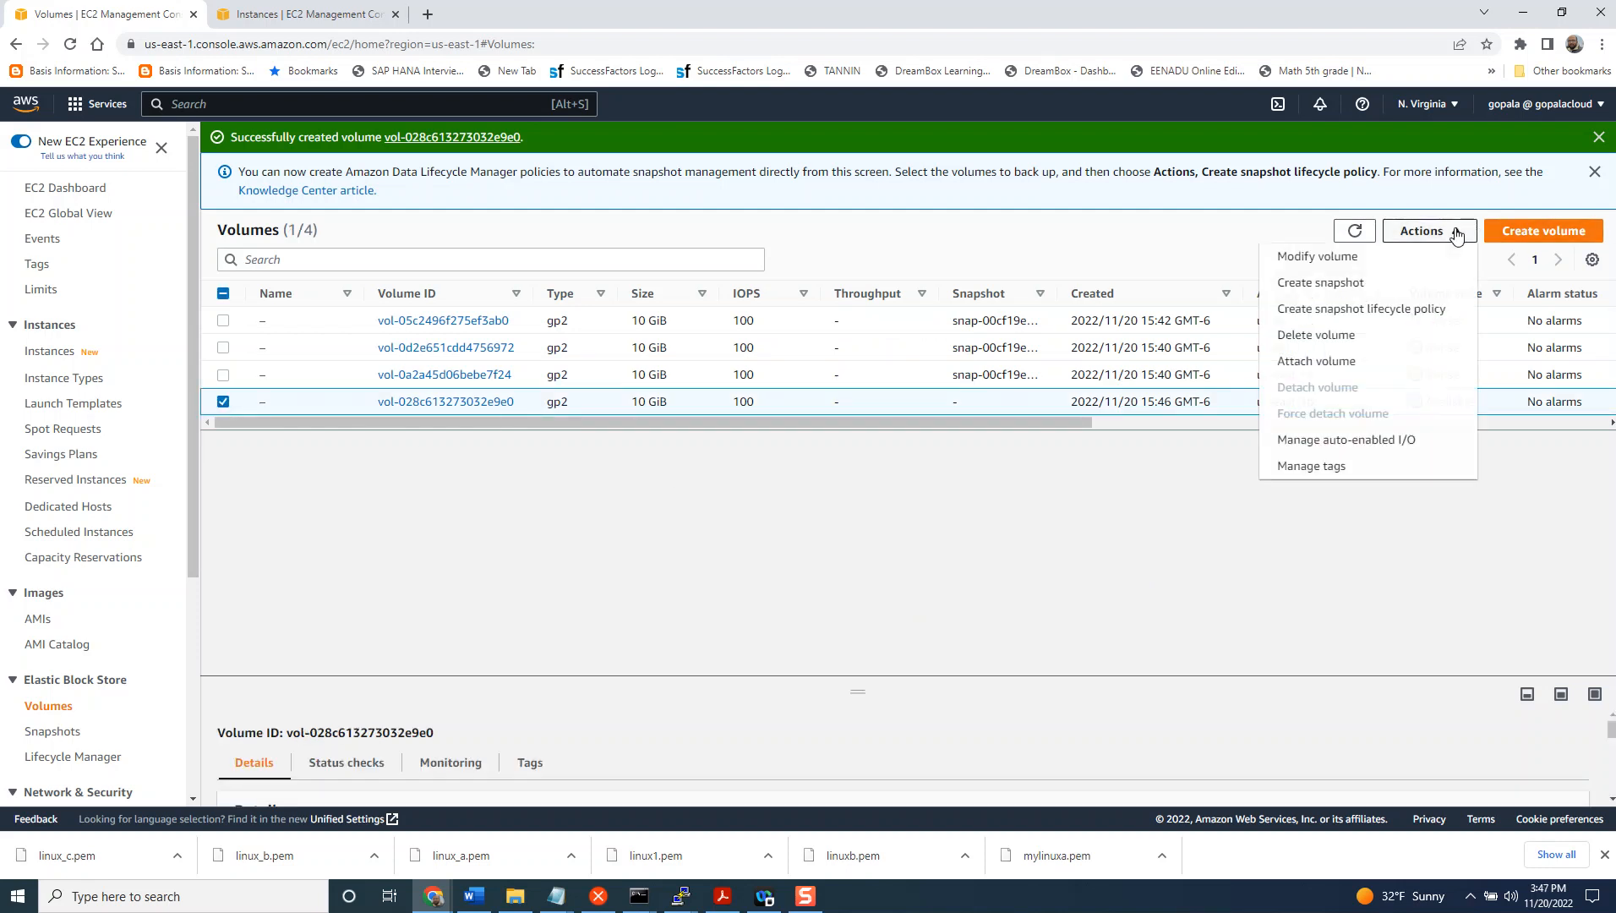
{"action": "left_click", "coordinate": [1330, 371]}
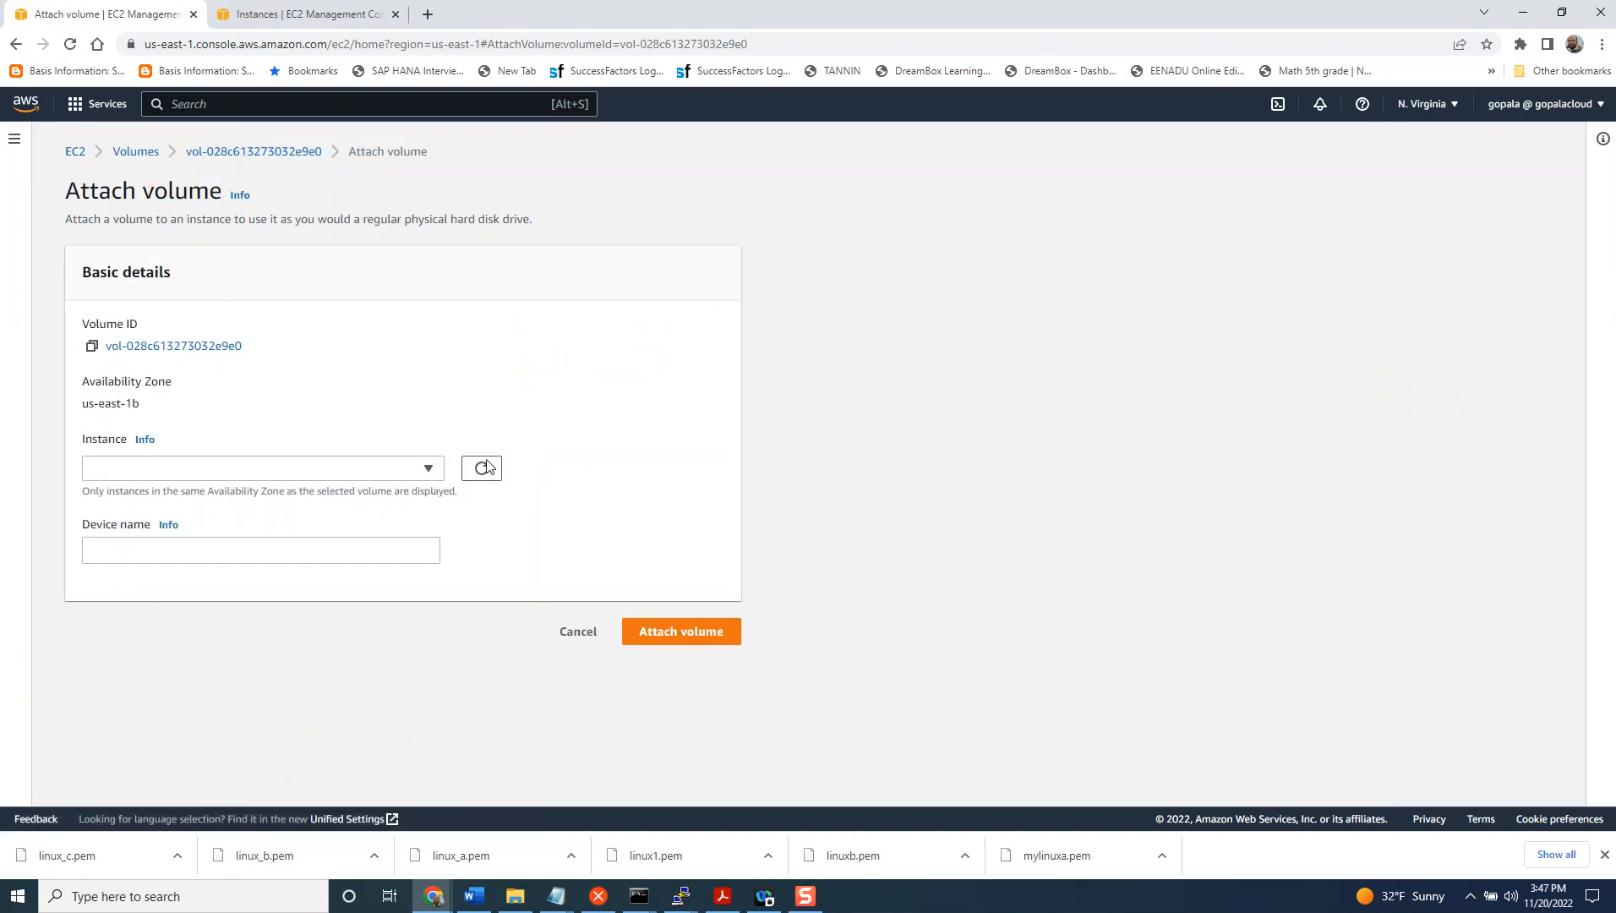
{"action": "left_click", "coordinate": [430, 470]}
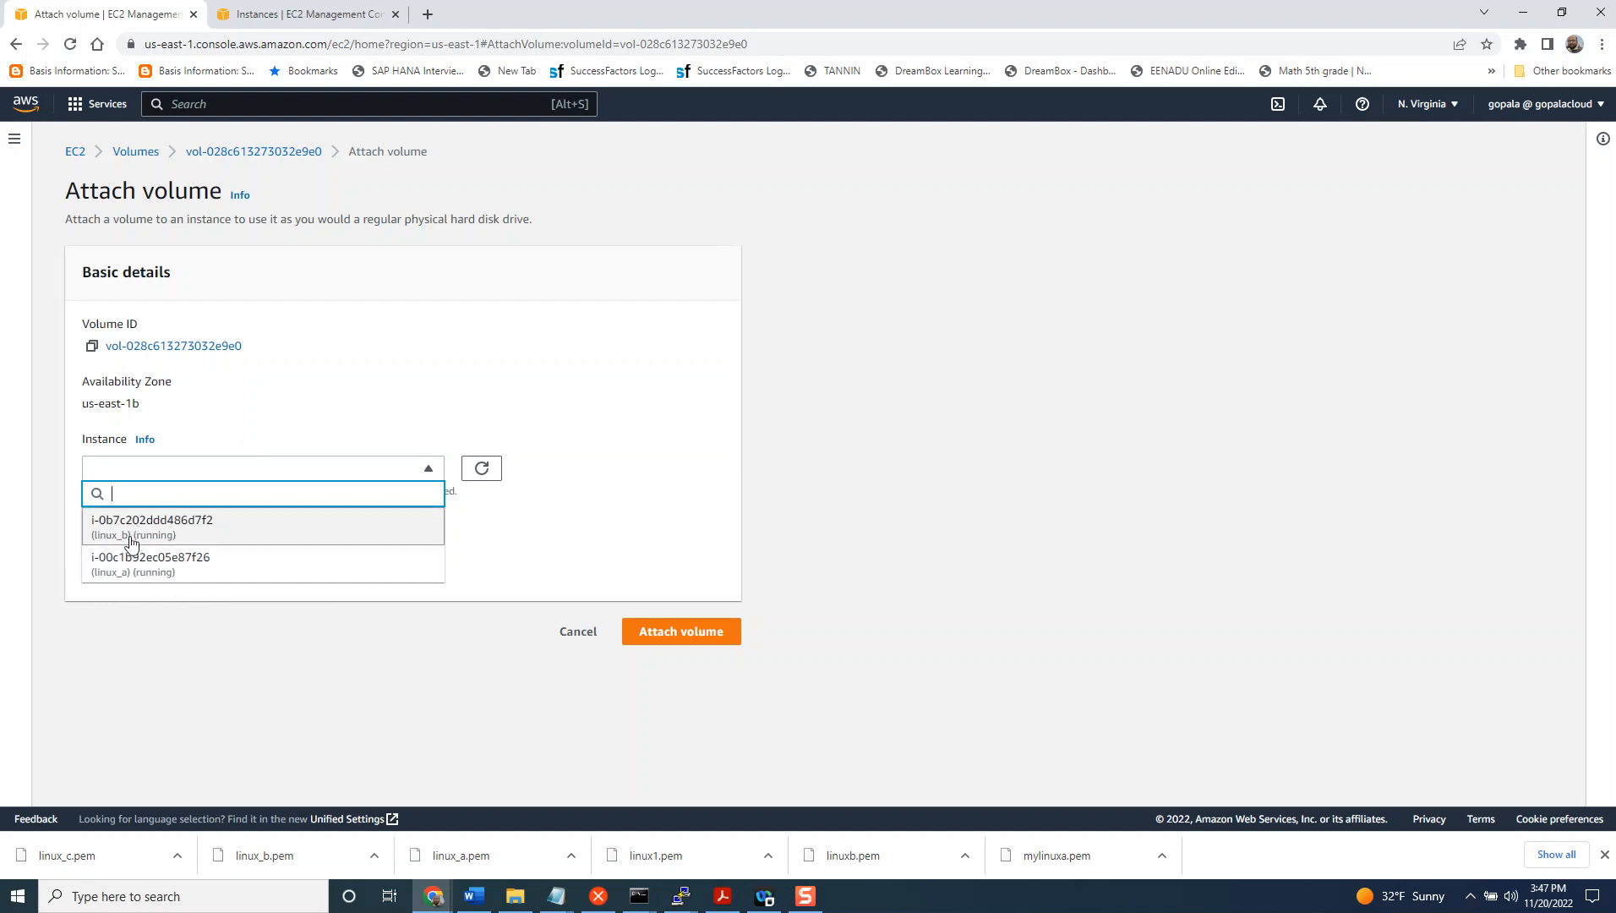
{"action": "left_click", "coordinate": [357, 17]}
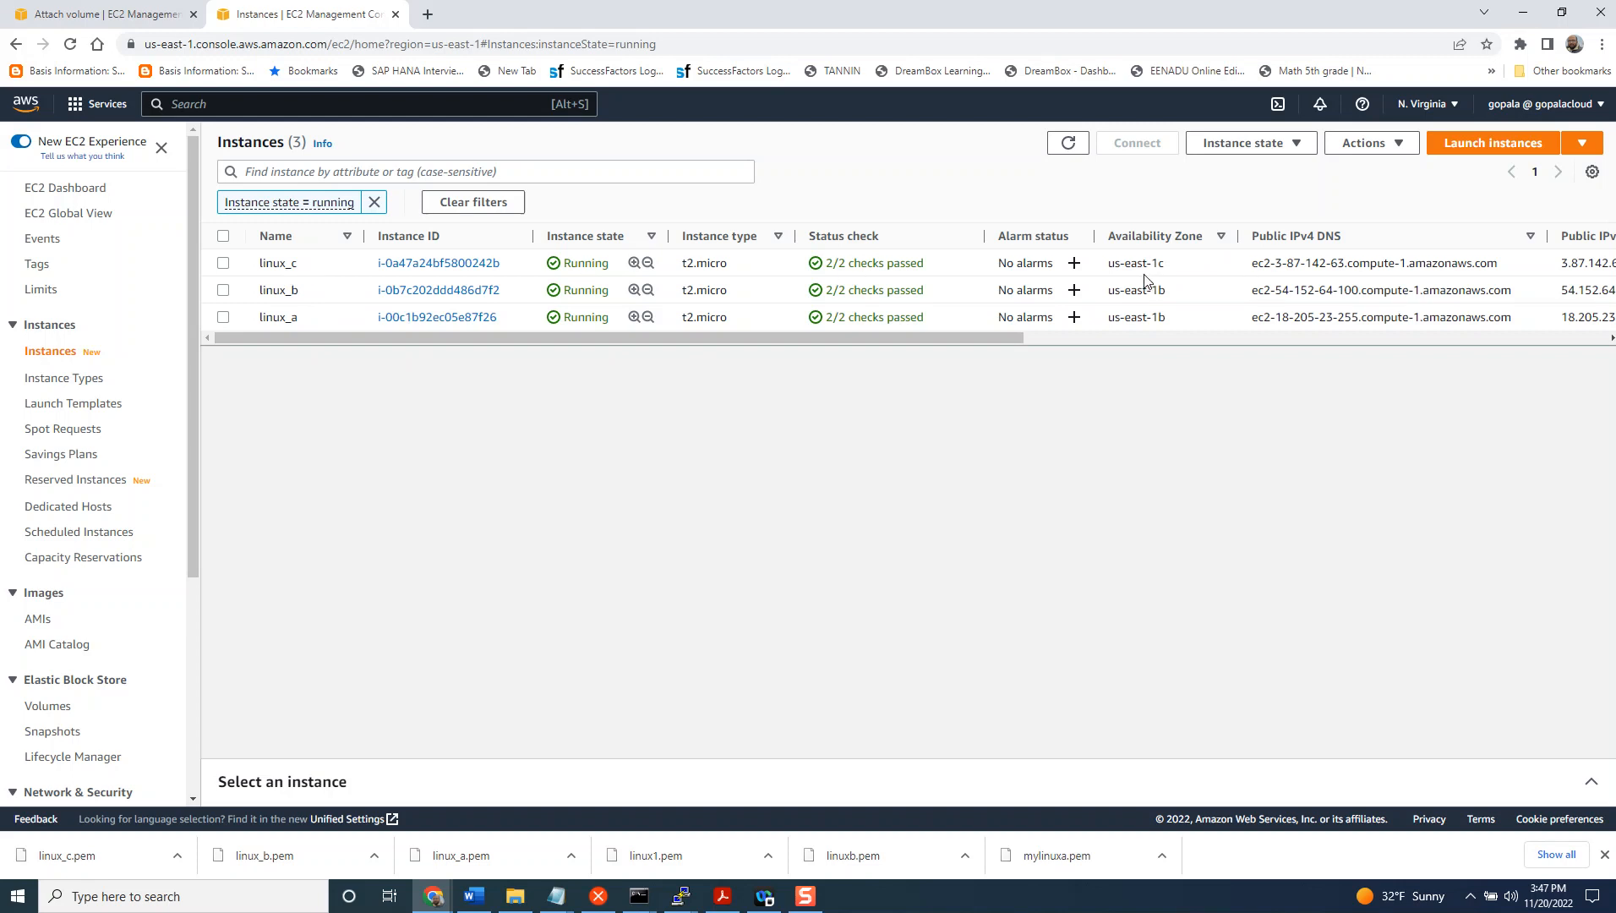
{"action": "left_click", "coordinate": [100, 19]}
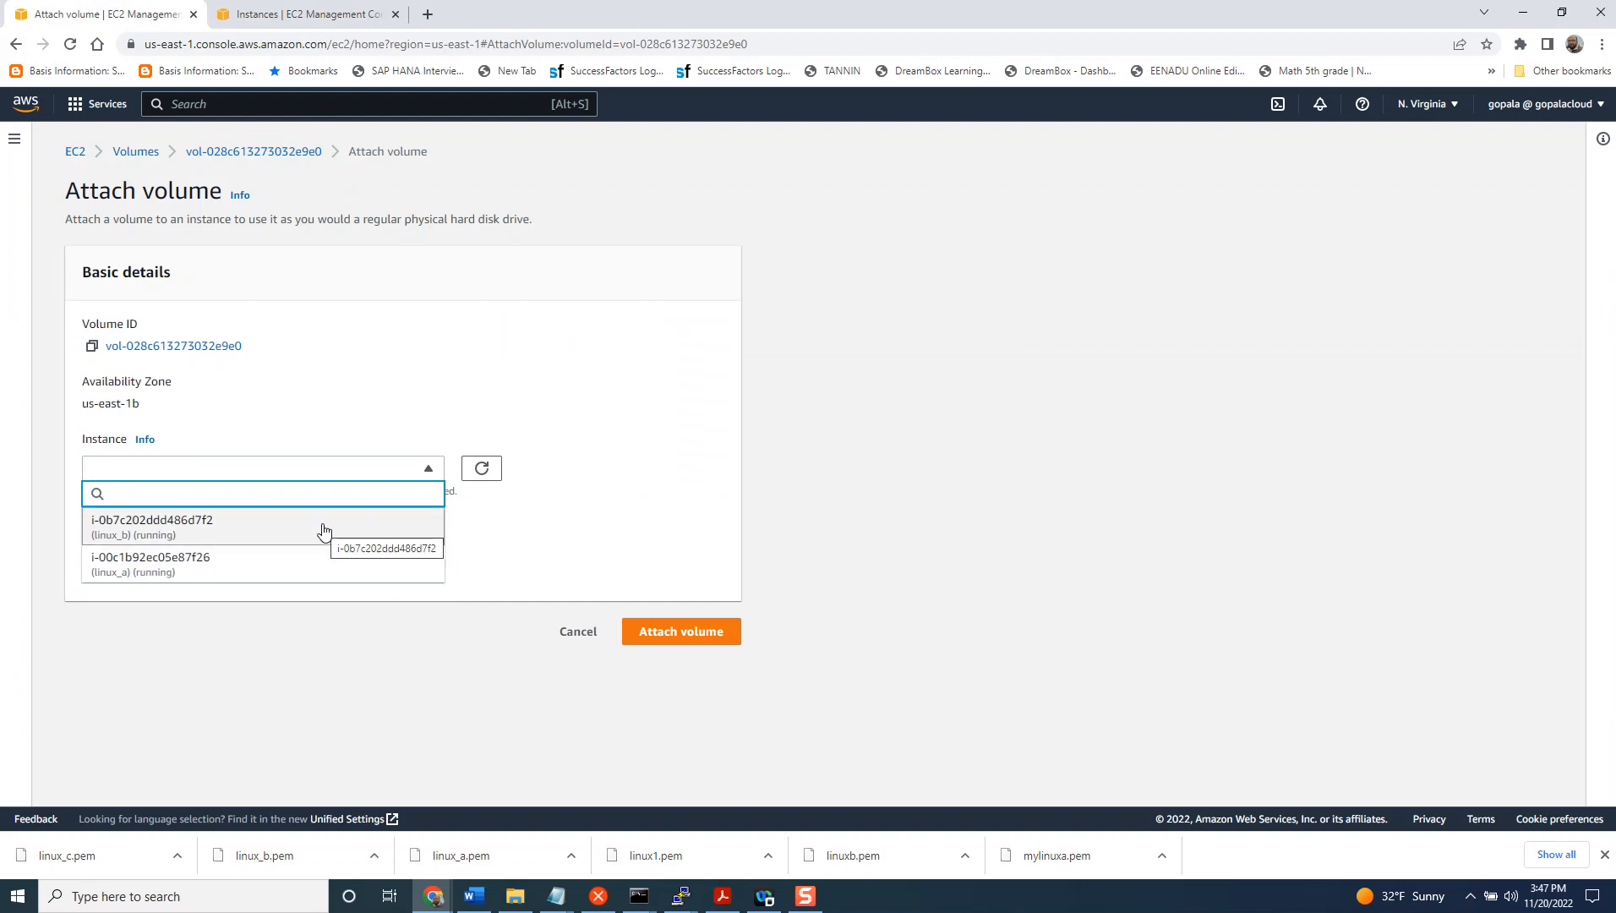
{"action": "left_click", "coordinate": [318, 575]}
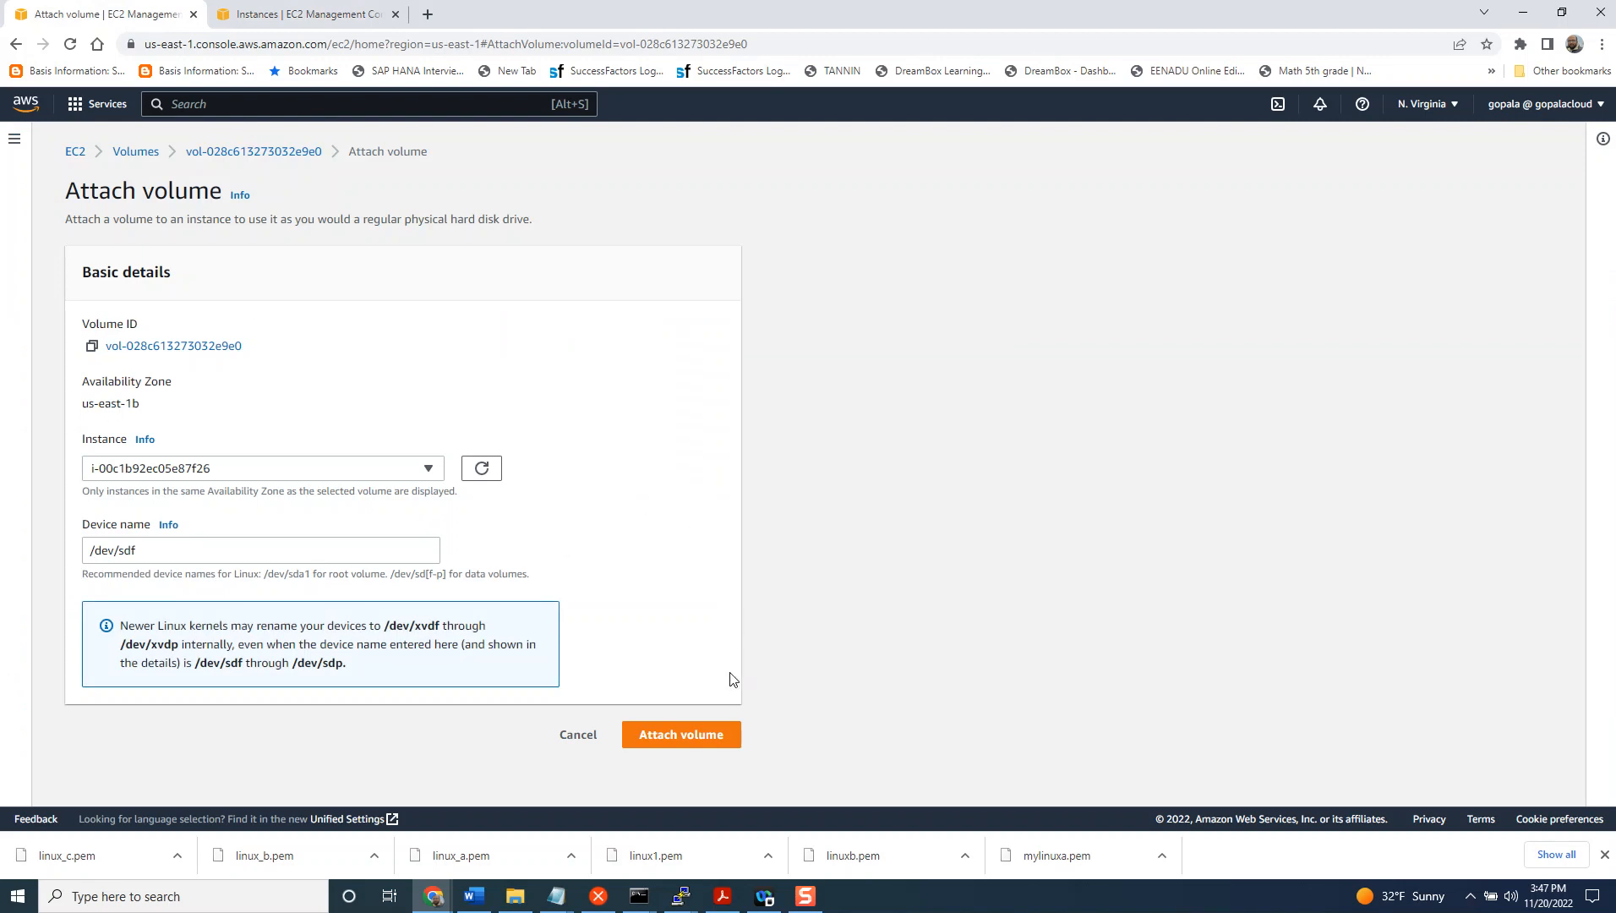
{"action": "left_click", "coordinate": [693, 745]}
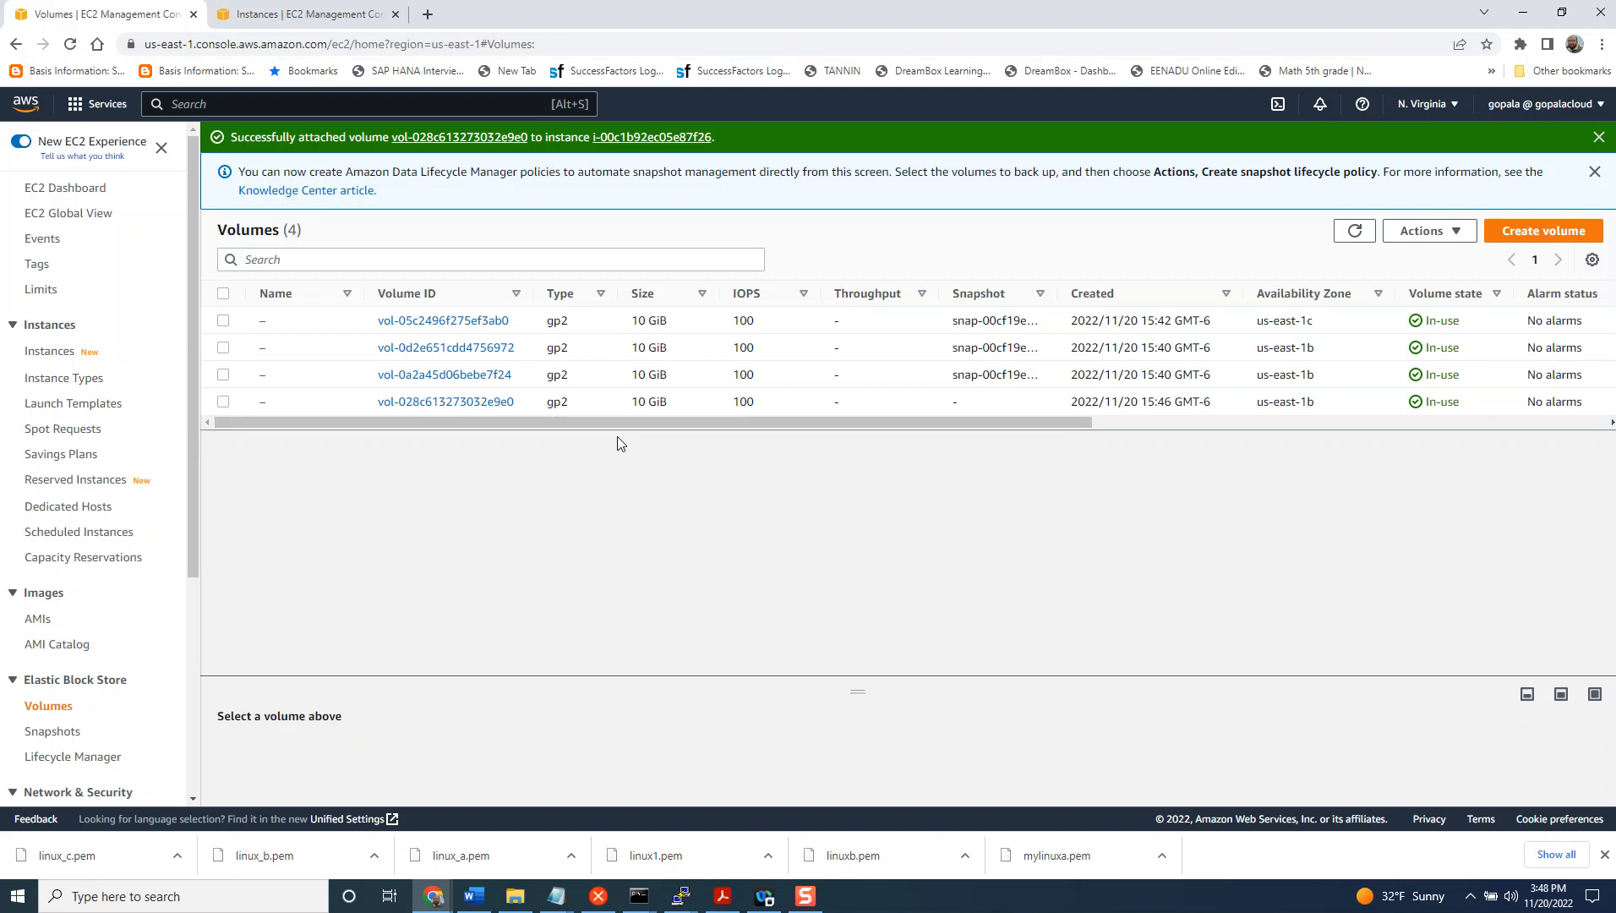
- Find and launch PuTTY from the Windows search
{"action": "left_click", "coordinate": [270, 893]}
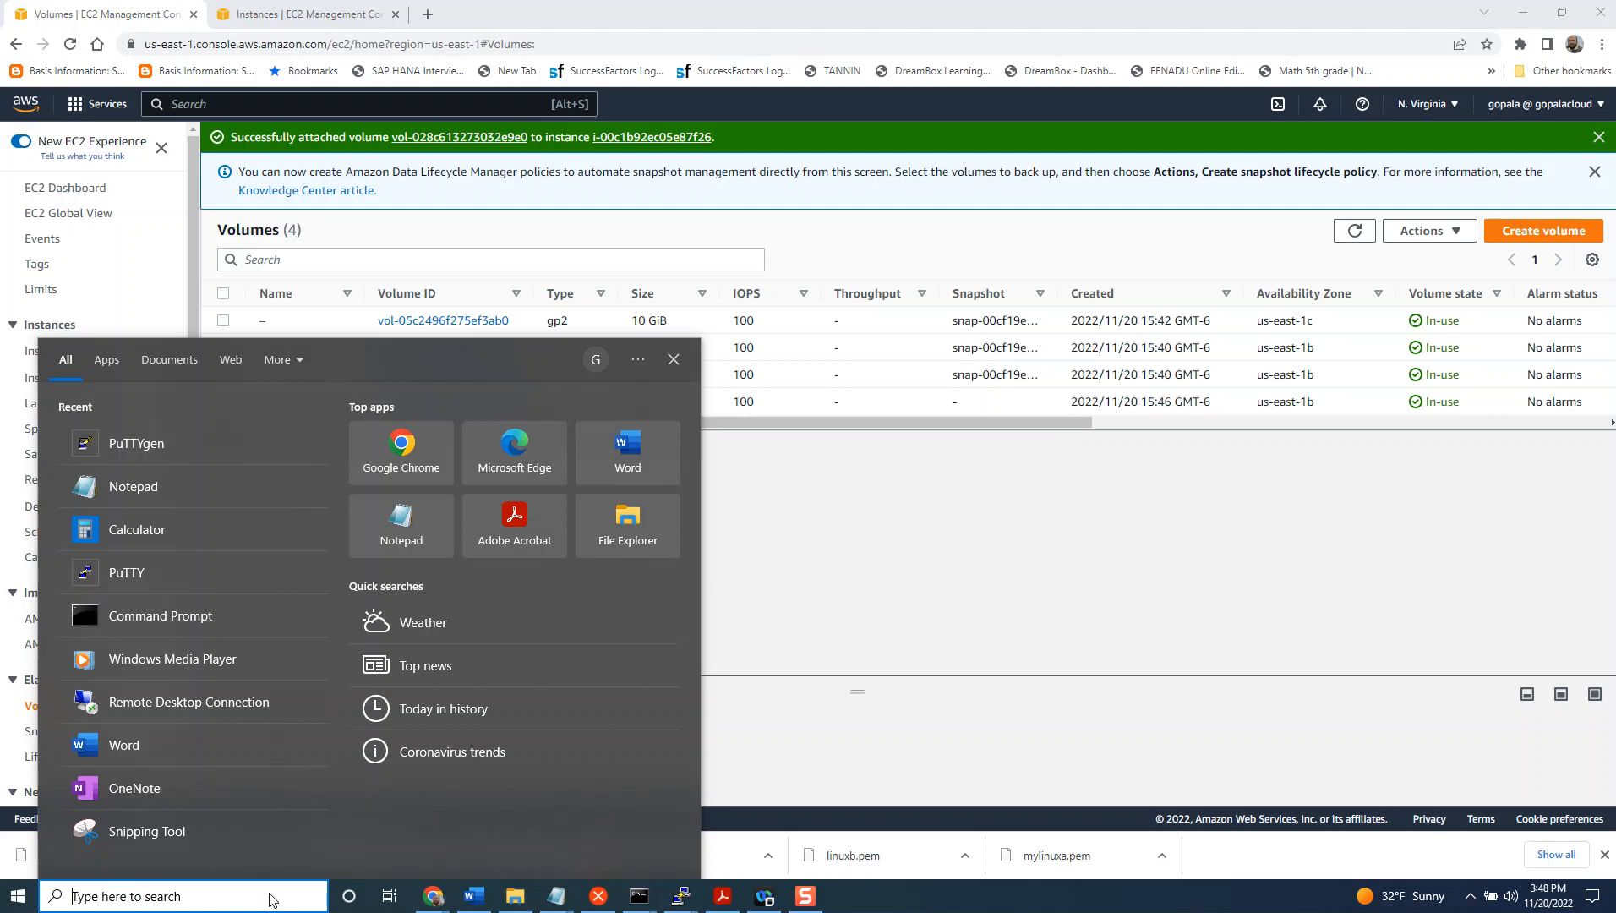
{"action": "type", "text": "putty"}
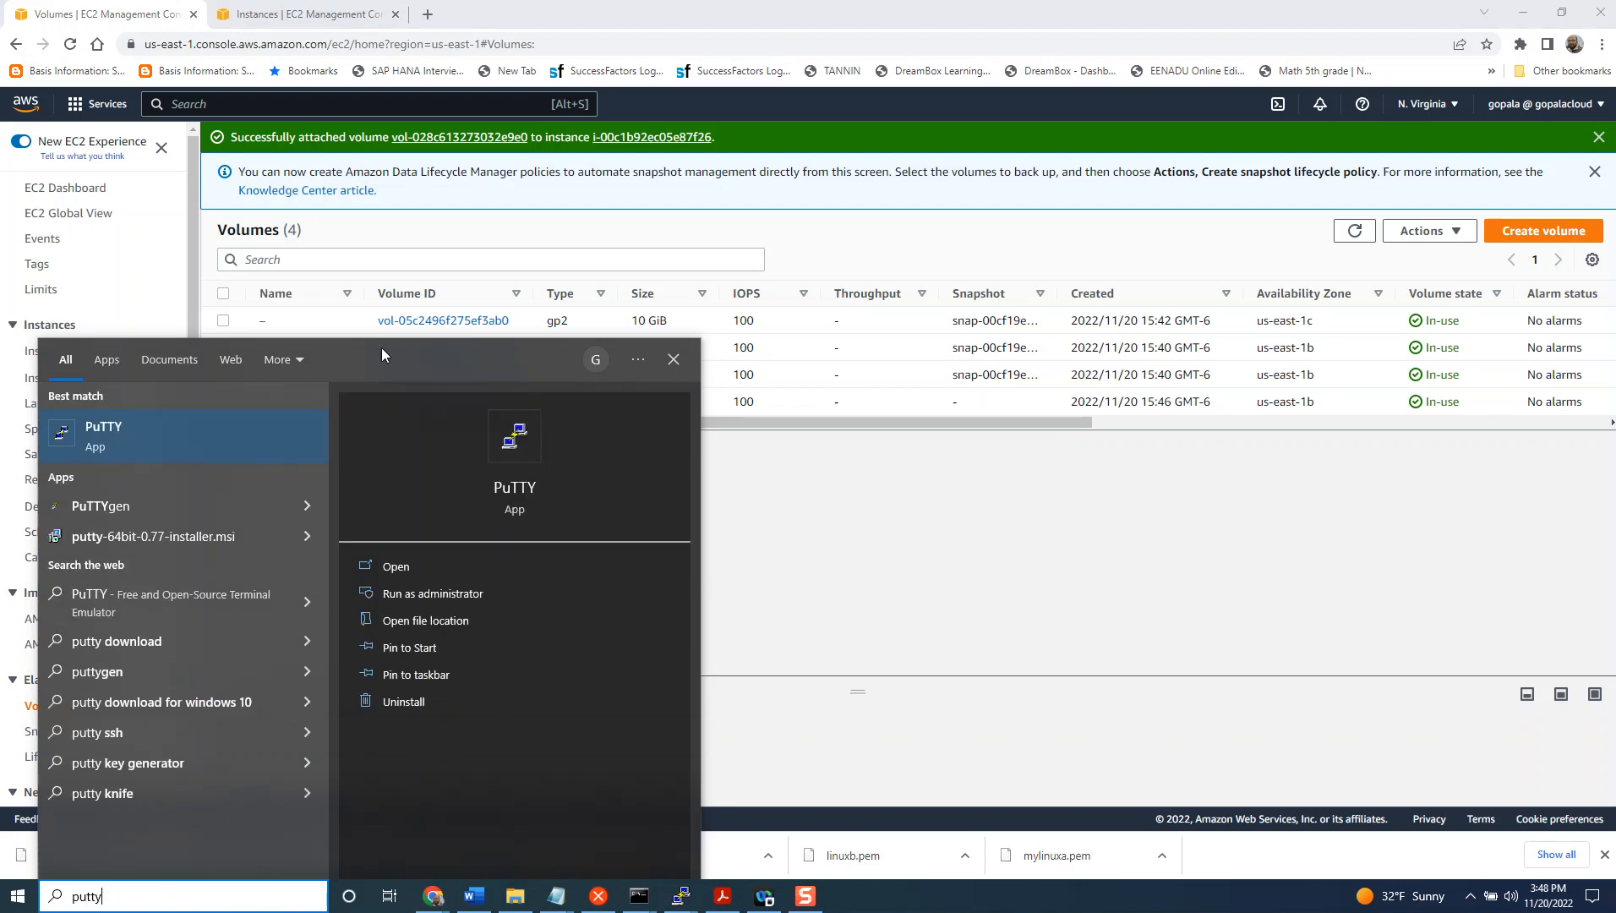
{"action": "left_click", "coordinate": [154, 430]}
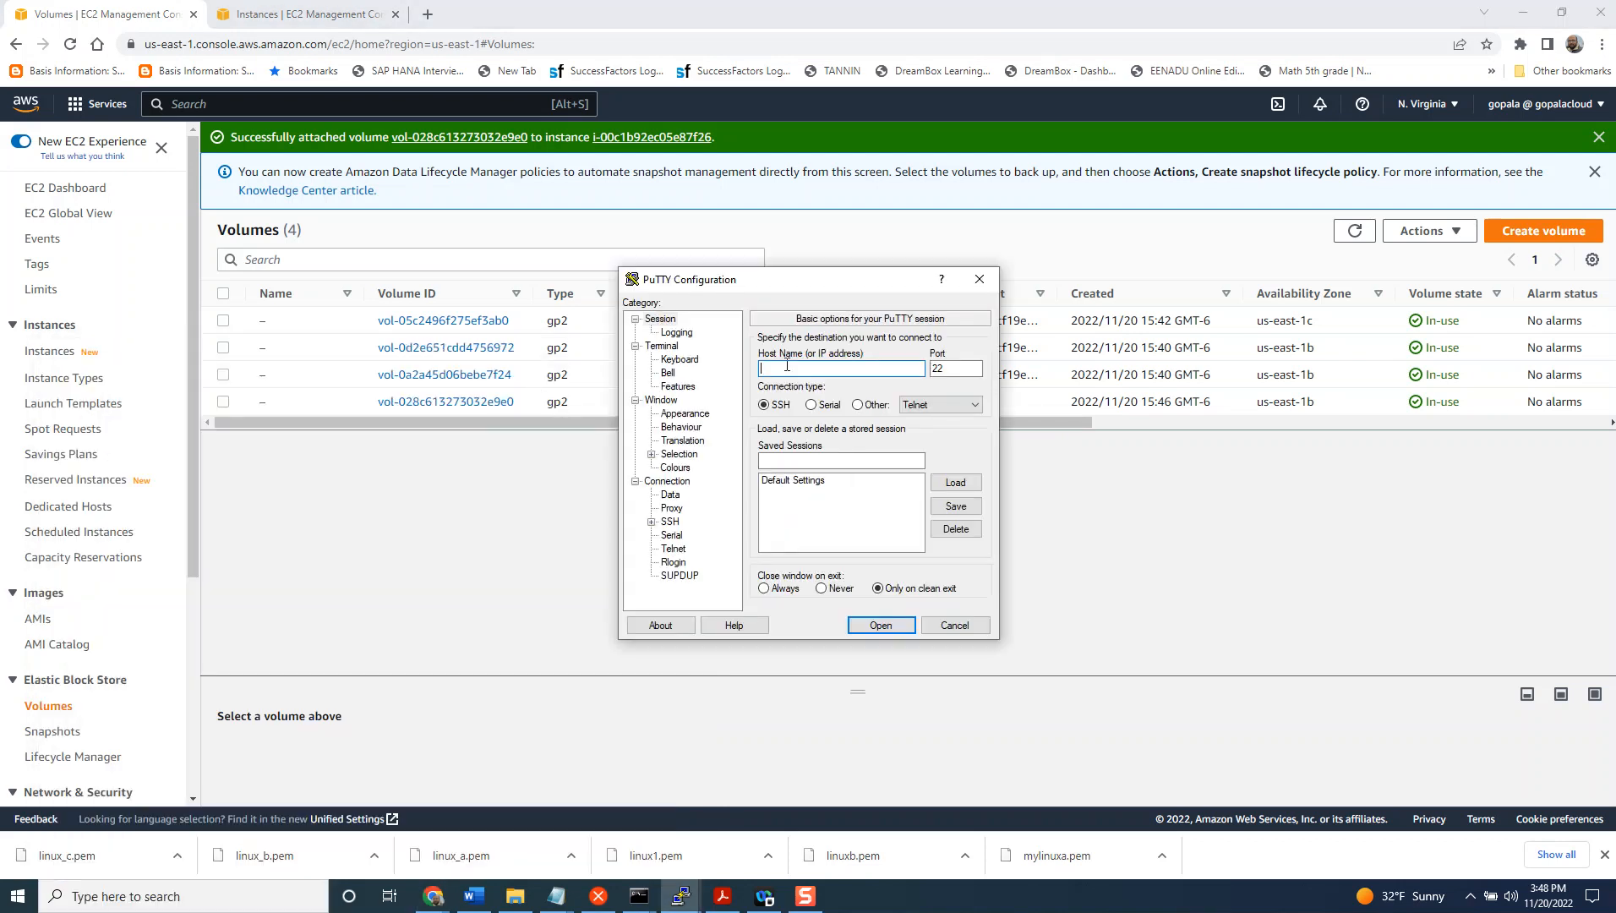
- Copy the public IPv4 address of the linux_a instance from its EC2 details and enter it as the PuTTY host name
{"action": "left_click", "coordinate": [309, 14]}
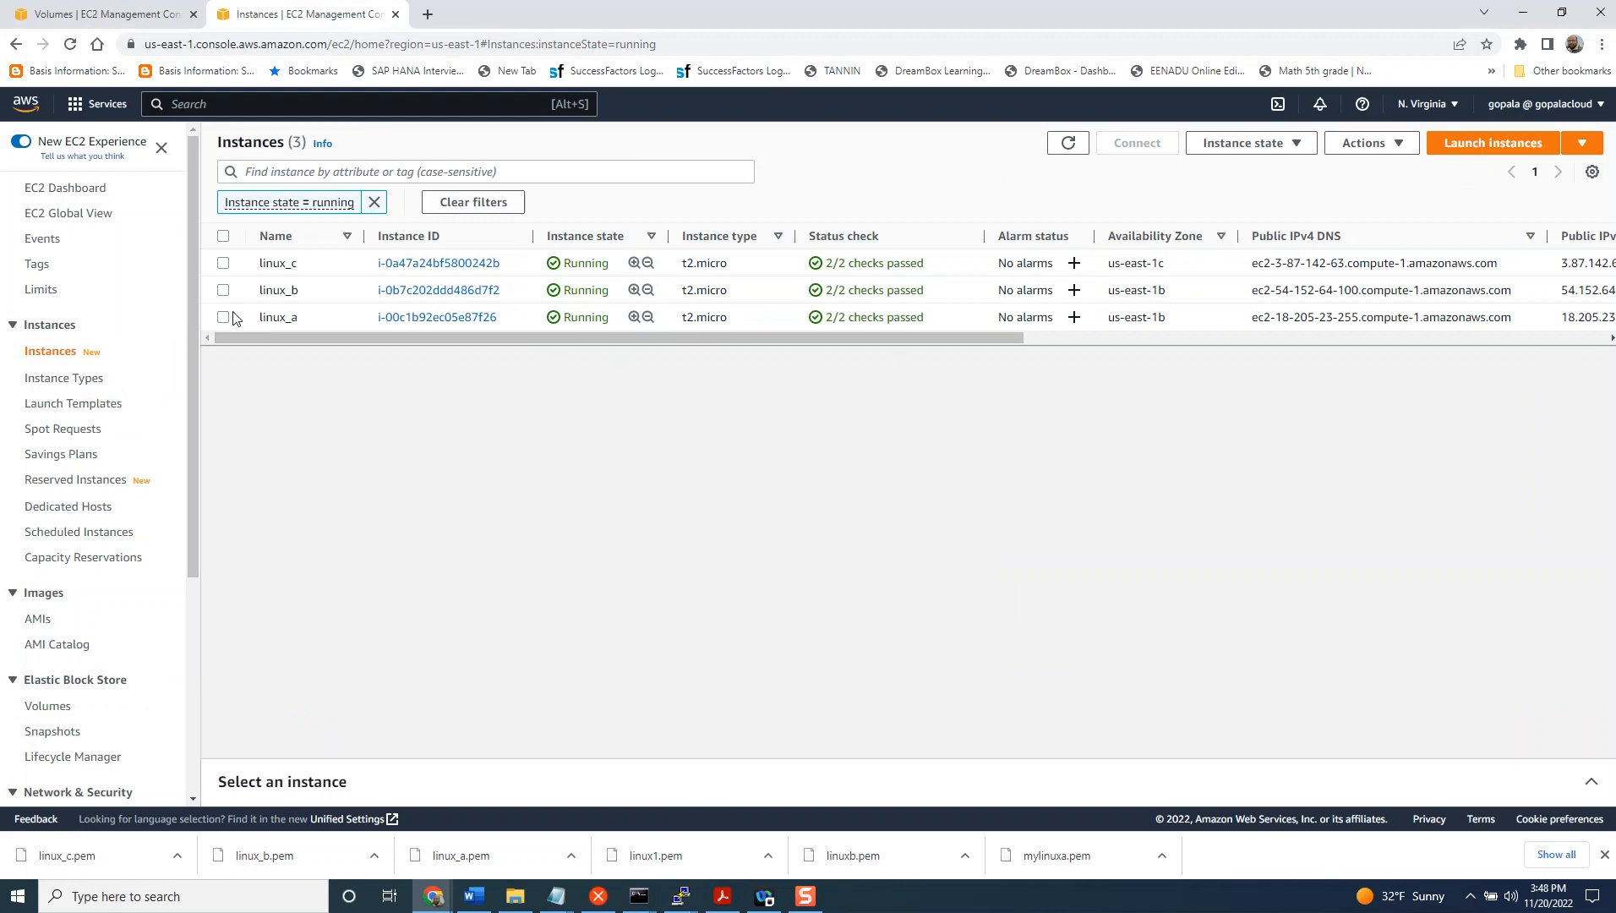
{"action": "left_click", "coordinate": [421, 319]}
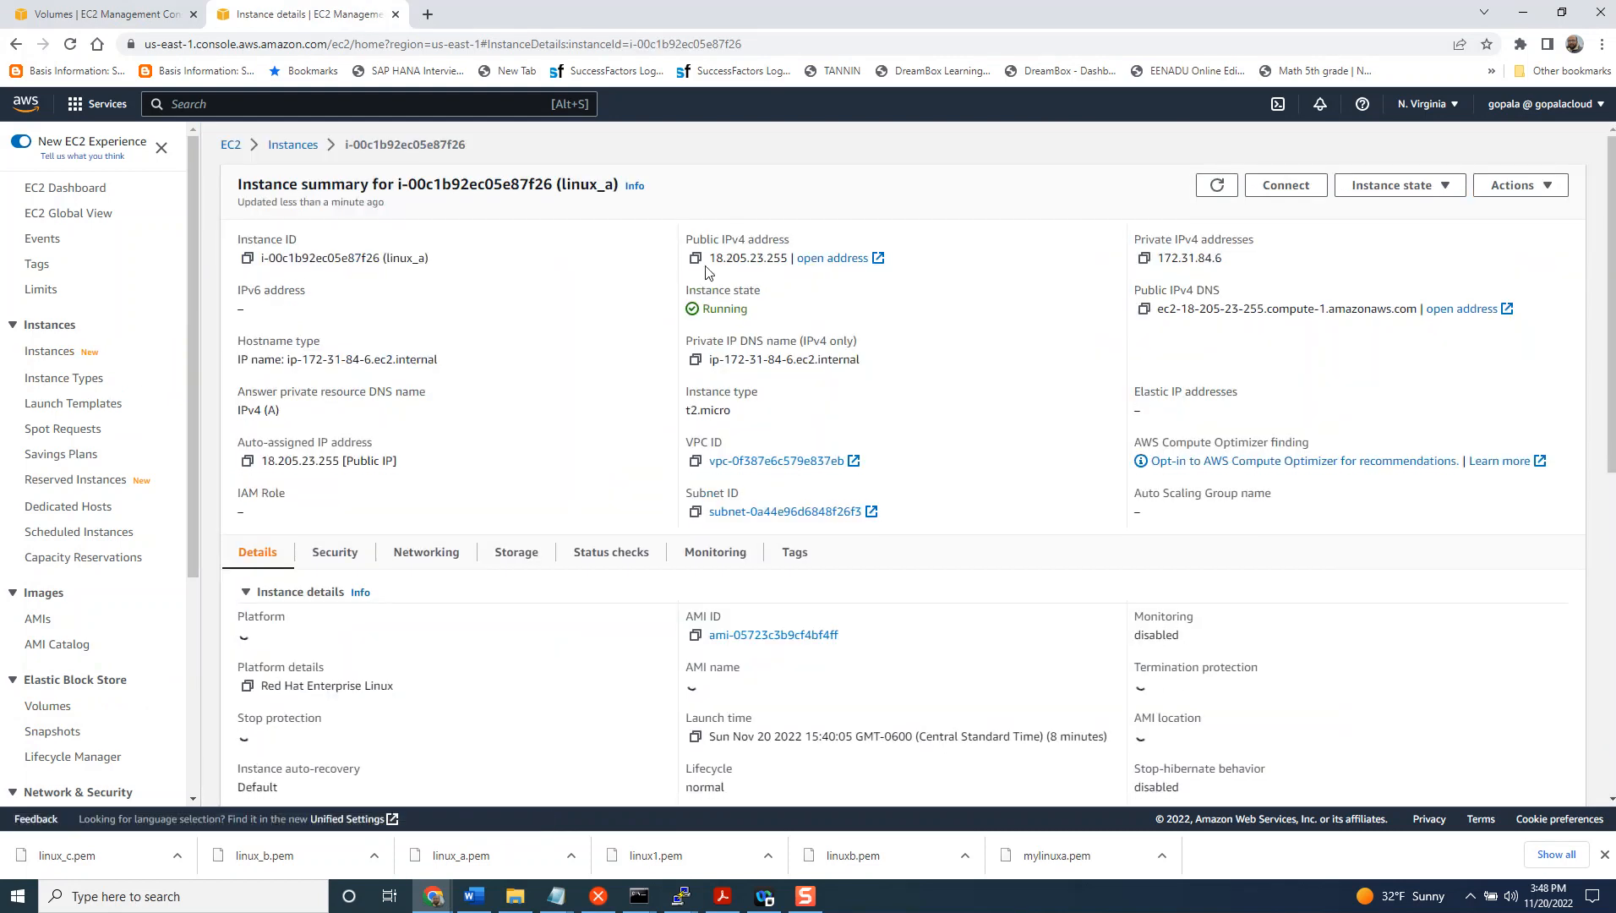
{"action": "left_click", "coordinate": [695, 258]}
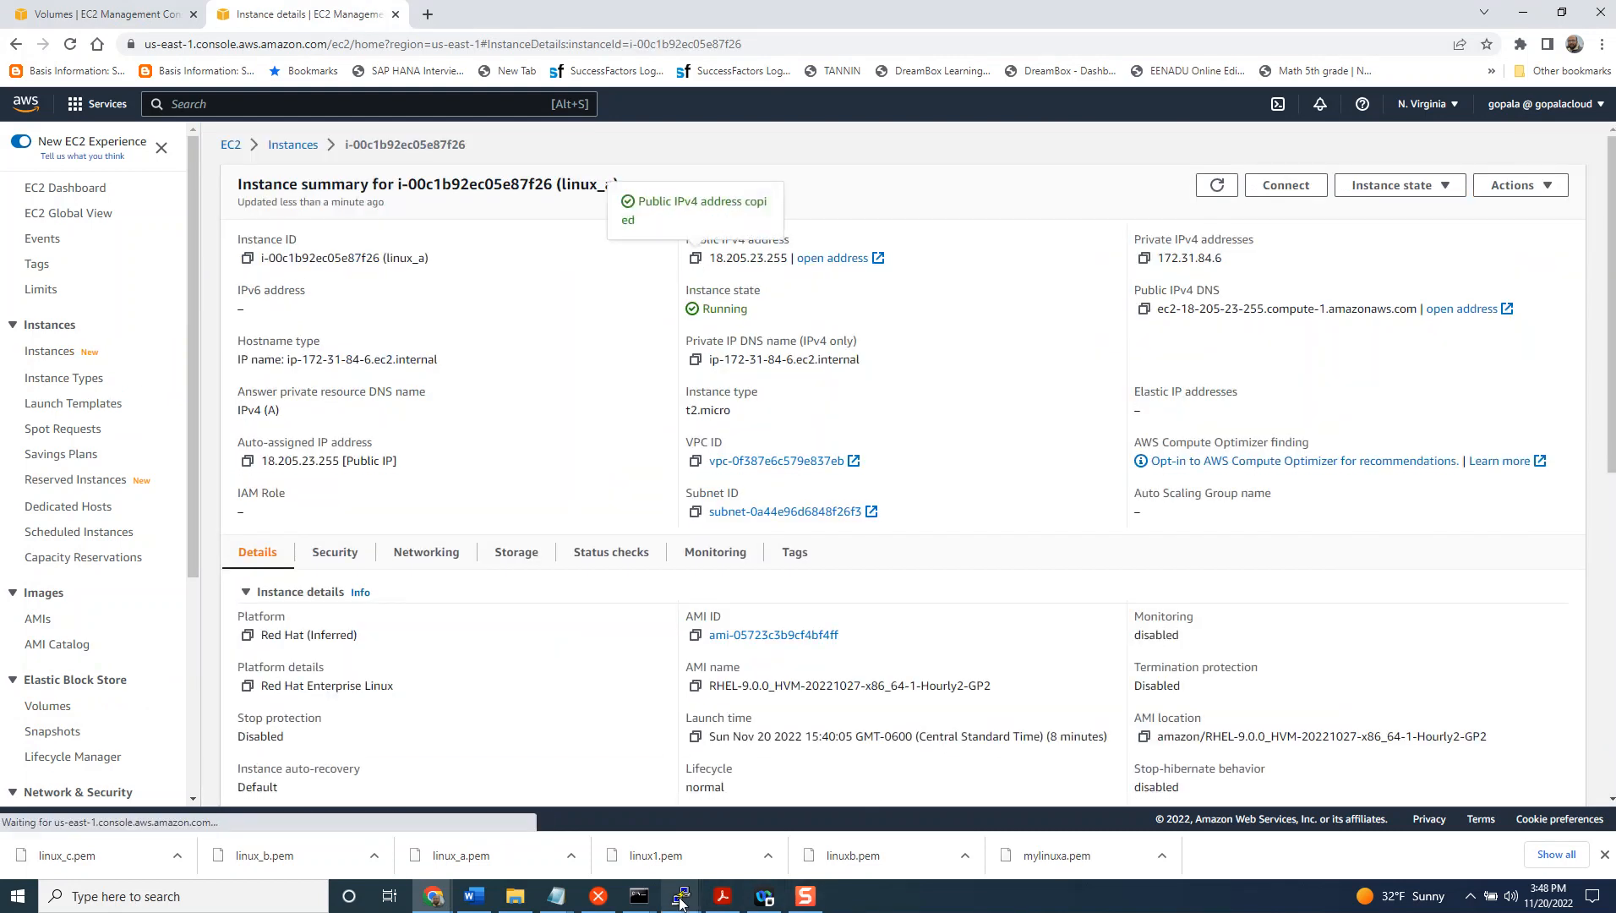
{"action": "mouse_move", "coordinate": [681, 897]}
{"action": "left_click", "coordinate": [938, 812]}
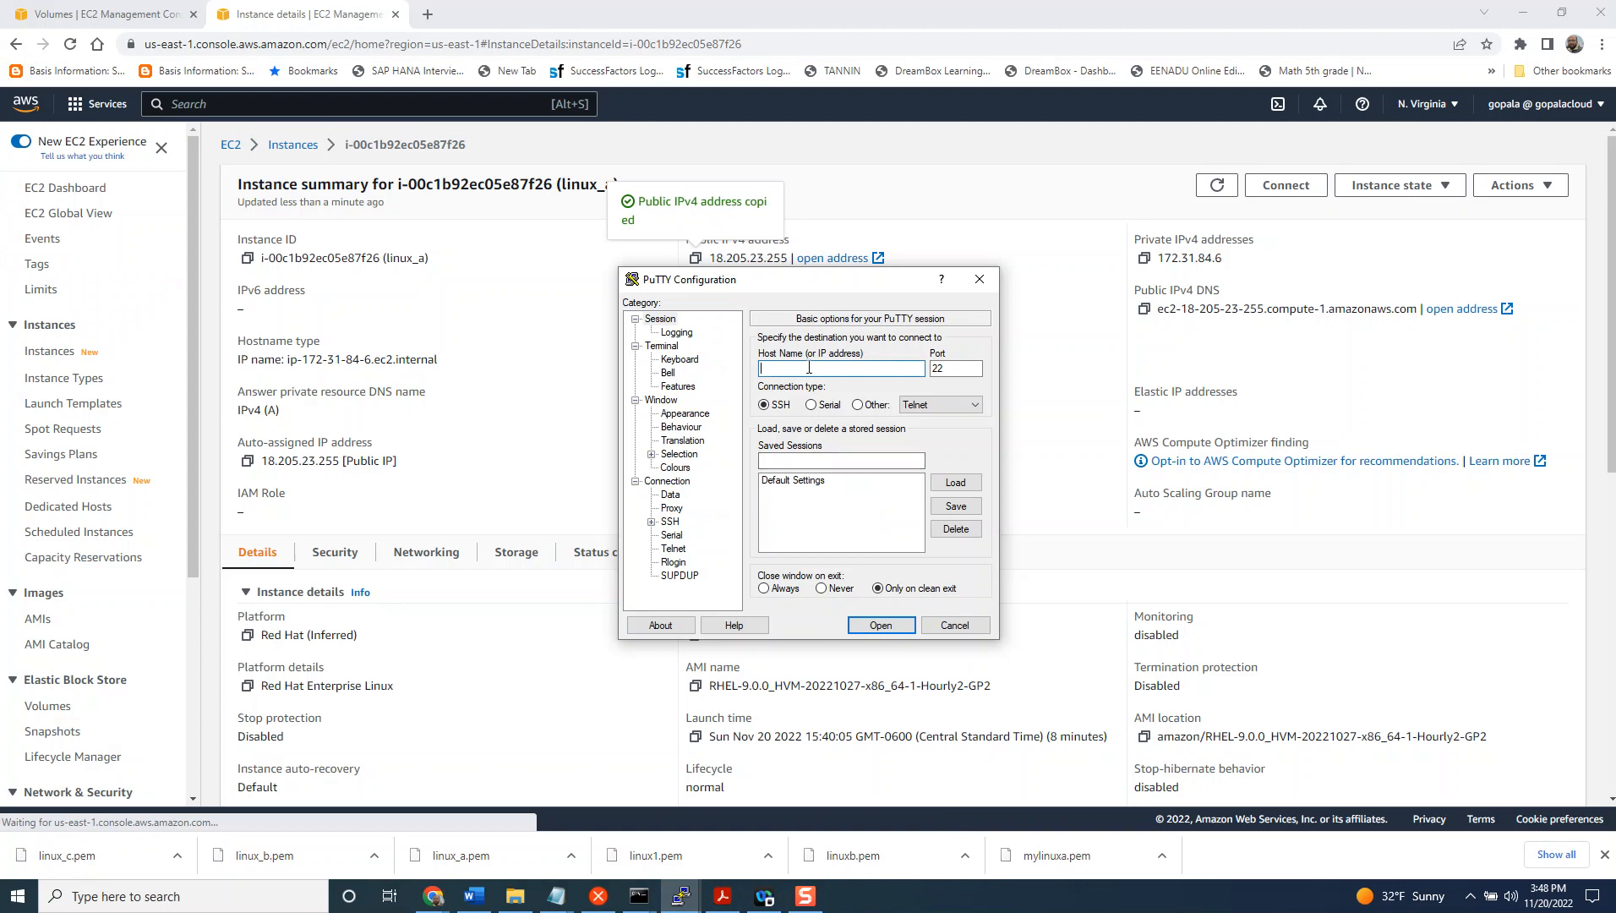
{"action": "key", "text": "ctrl+v"}
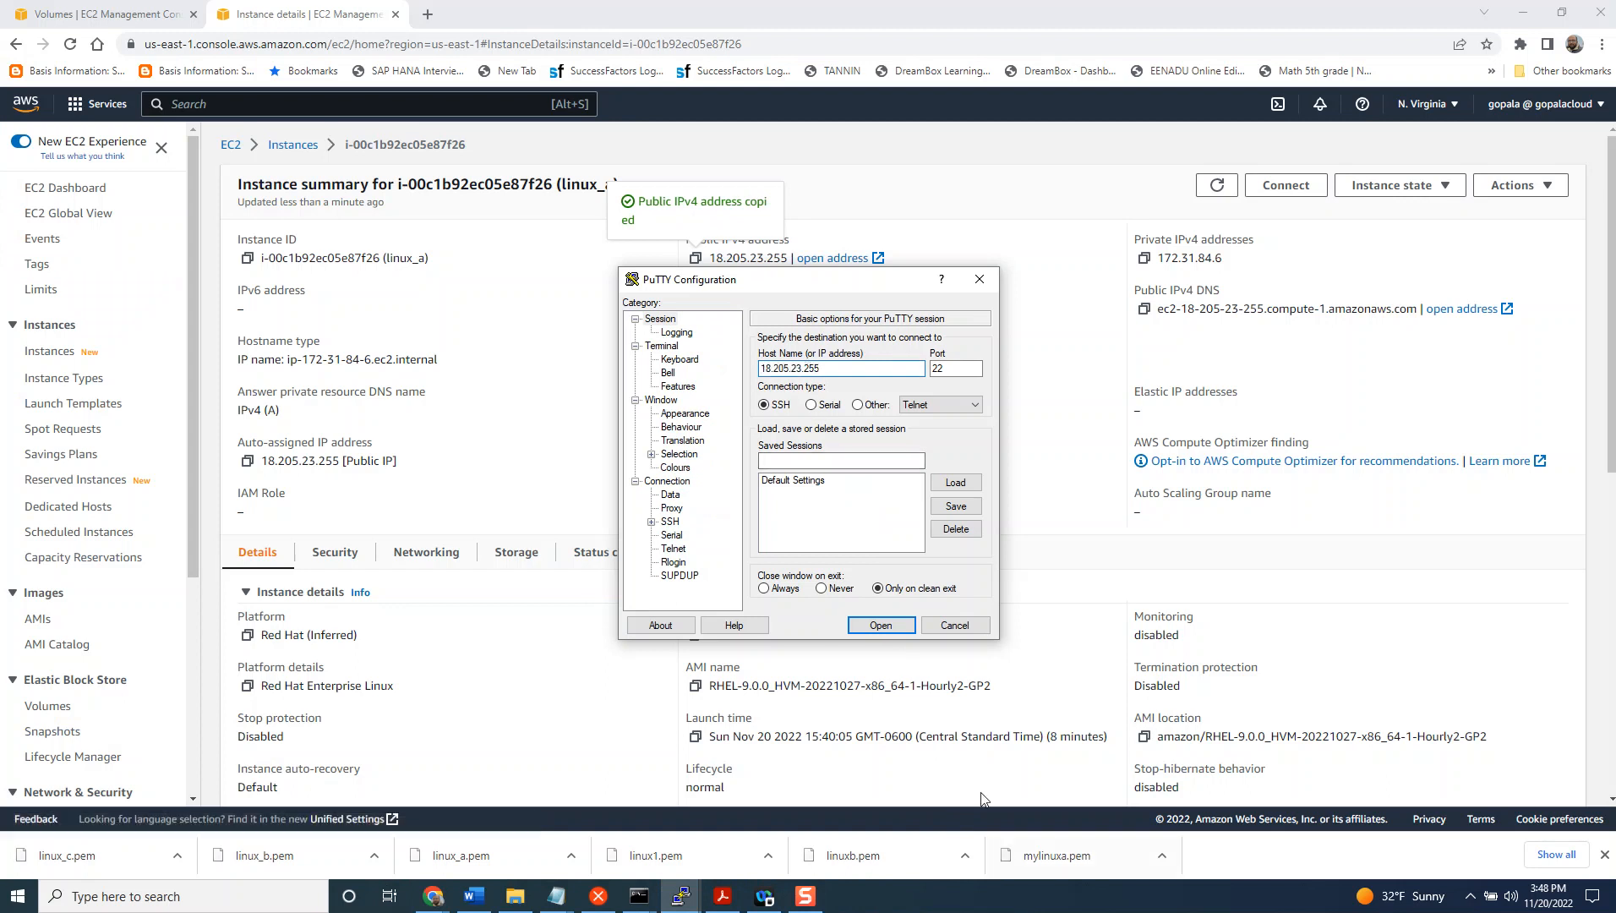
- In the SSH authentication settings, select the linux_a private key file from Downloads for authentication
{"action": "left_click", "coordinate": [671, 521]}
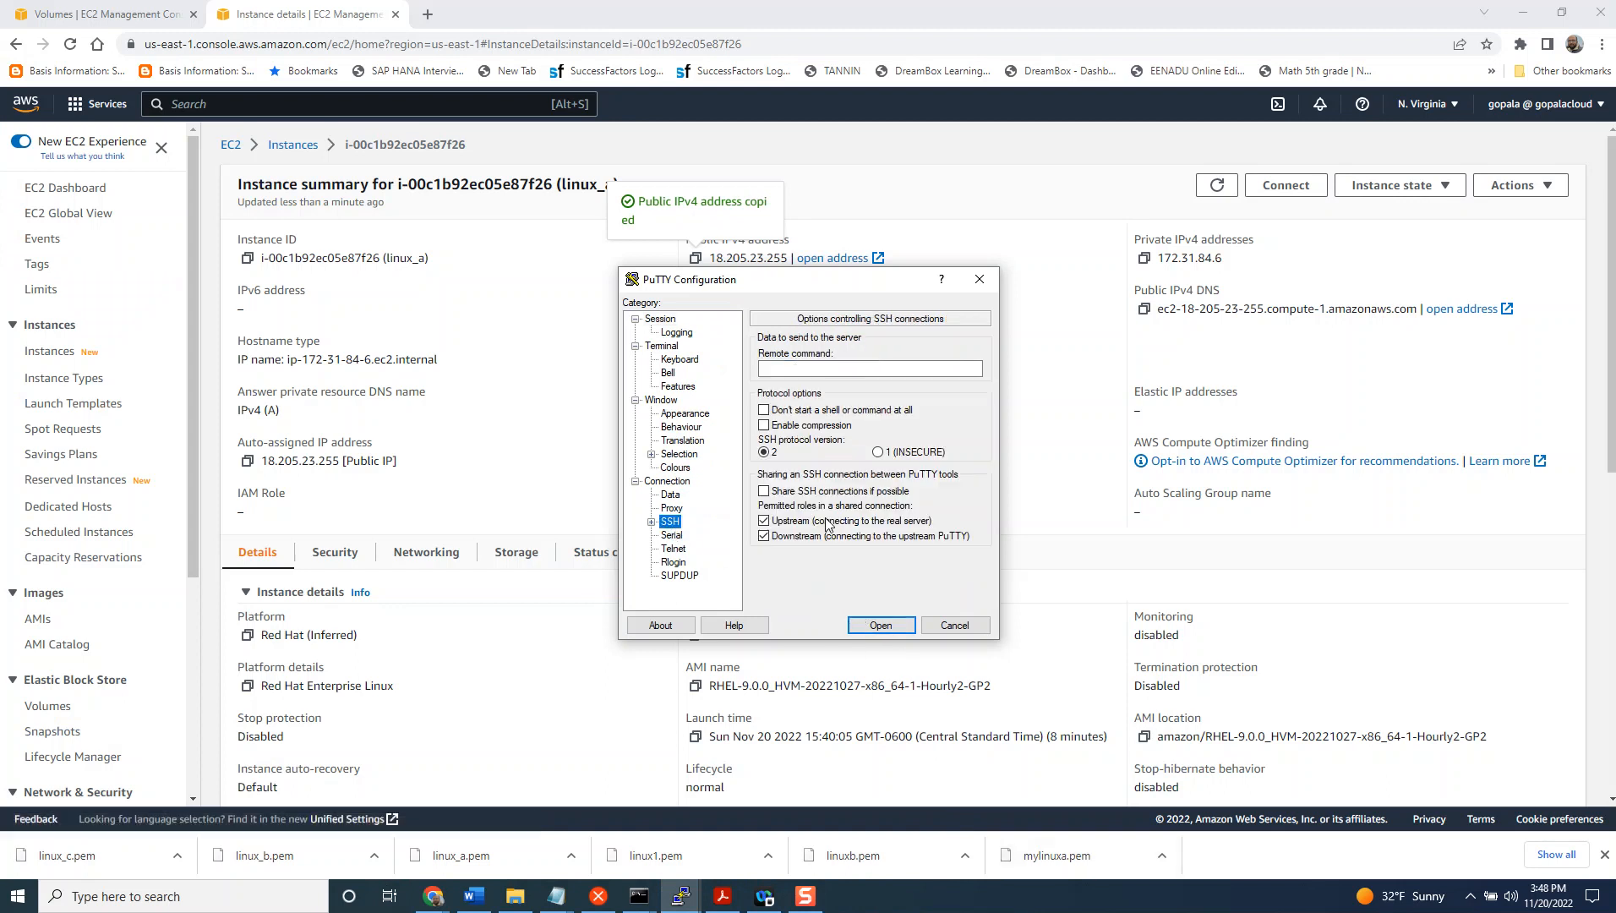
{"action": "left_click", "coordinate": [651, 522]}
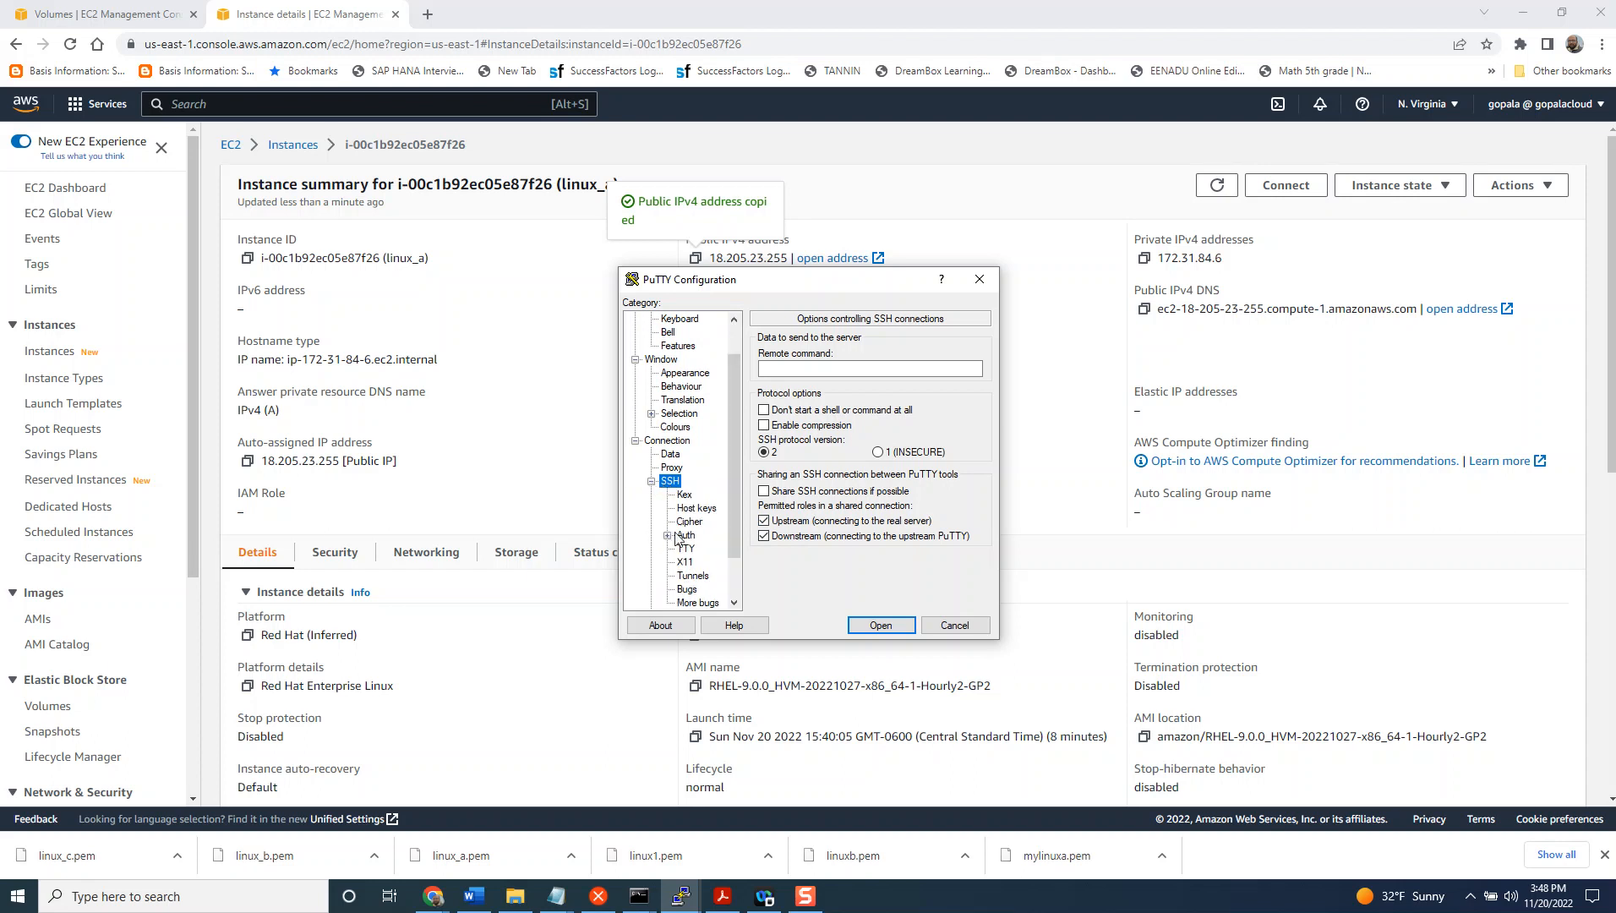
{"action": "left_click", "coordinate": [686, 536]}
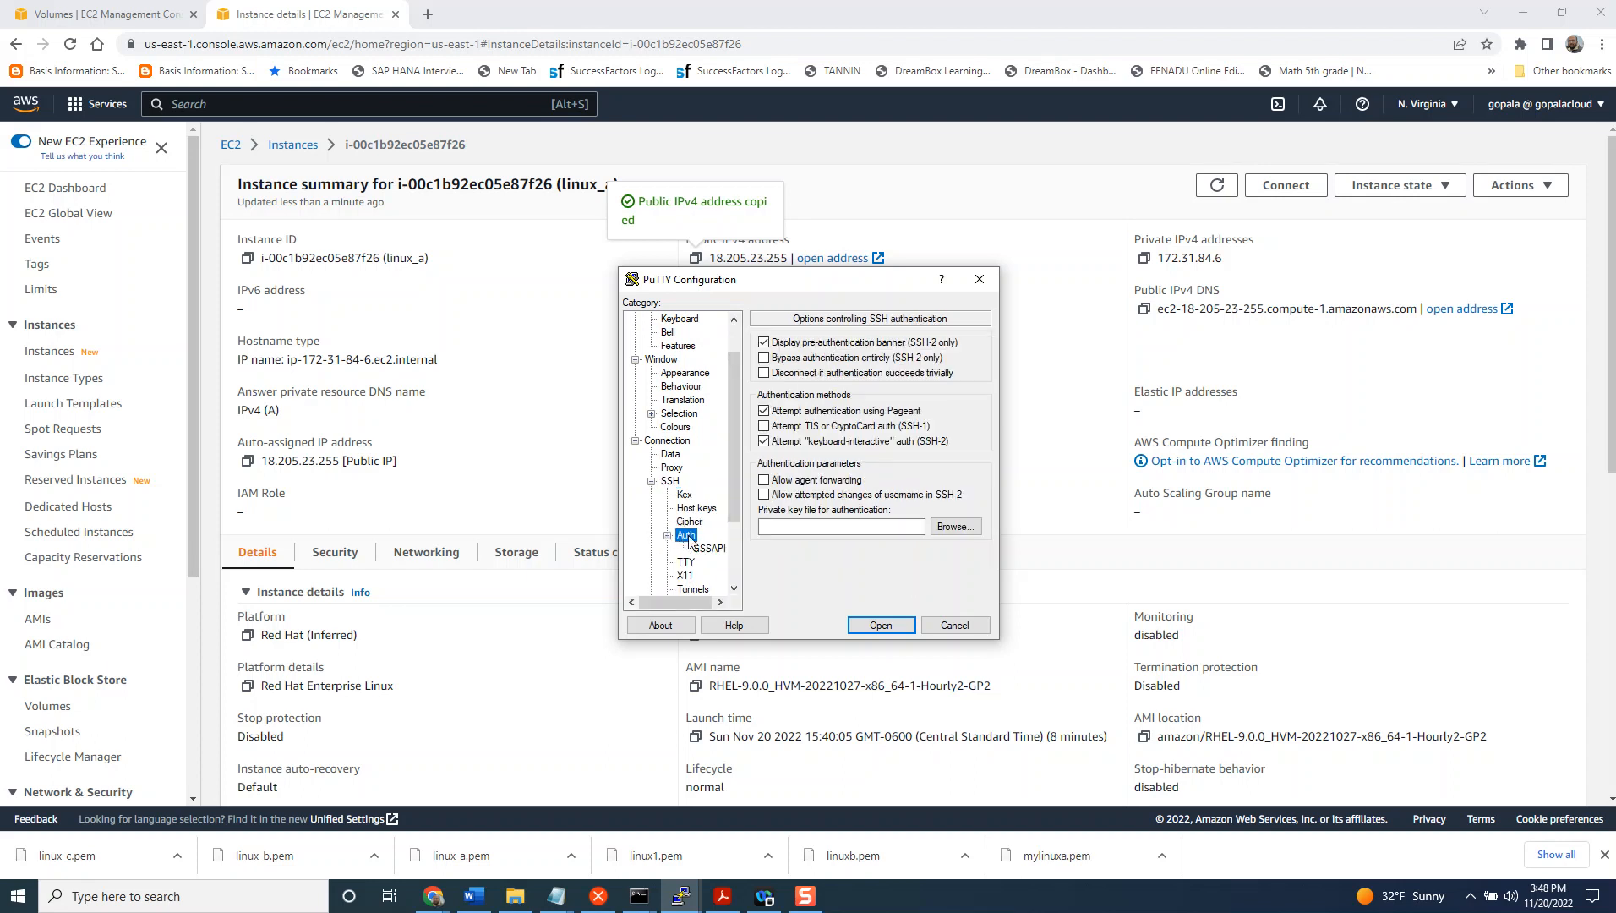
{"action": "left_click", "coordinate": [960, 532]}
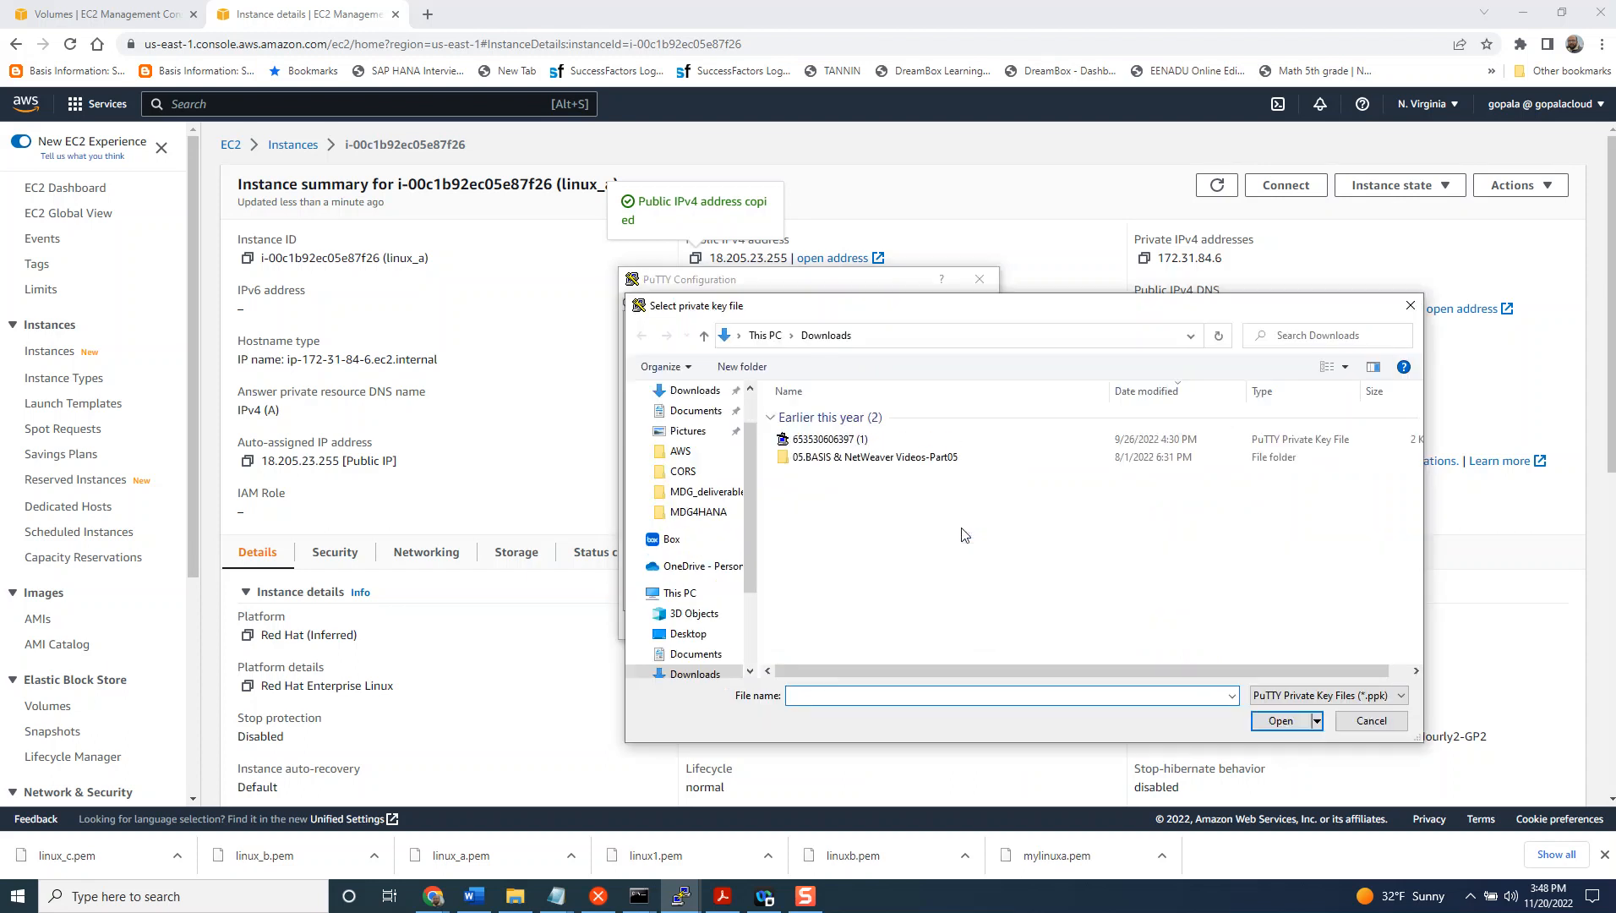
{"action": "left_click", "coordinate": [839, 448]}
{"action": "double_click", "coordinate": [839, 440]}
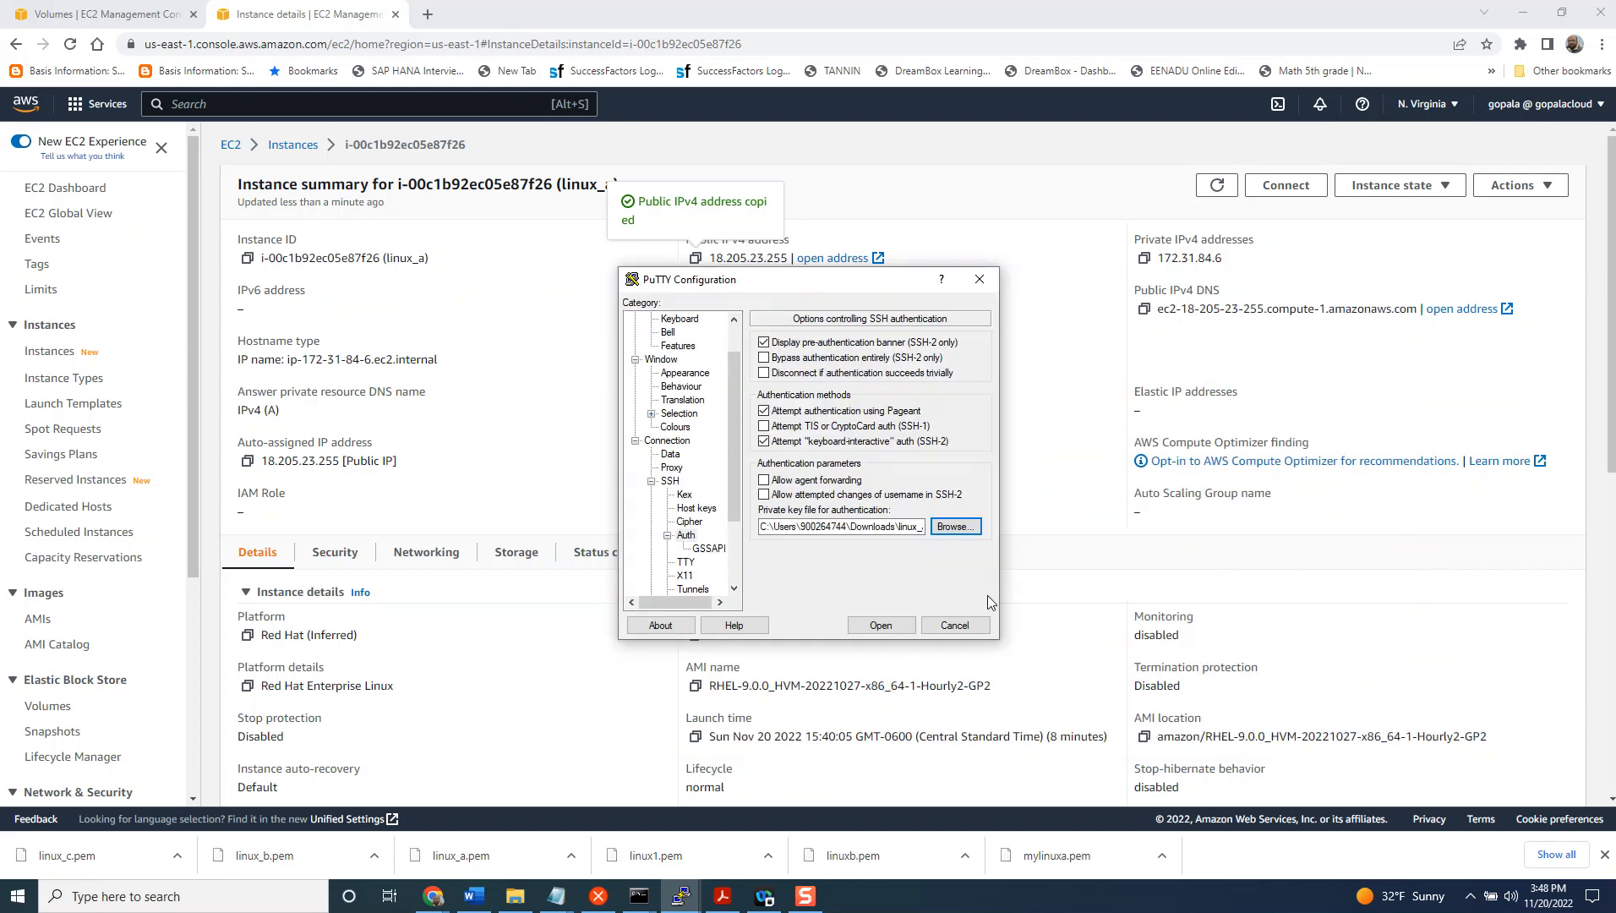
- Open the SSH session to the instance and log in as ec2-user
{"action": "left_click", "coordinate": [883, 626]}
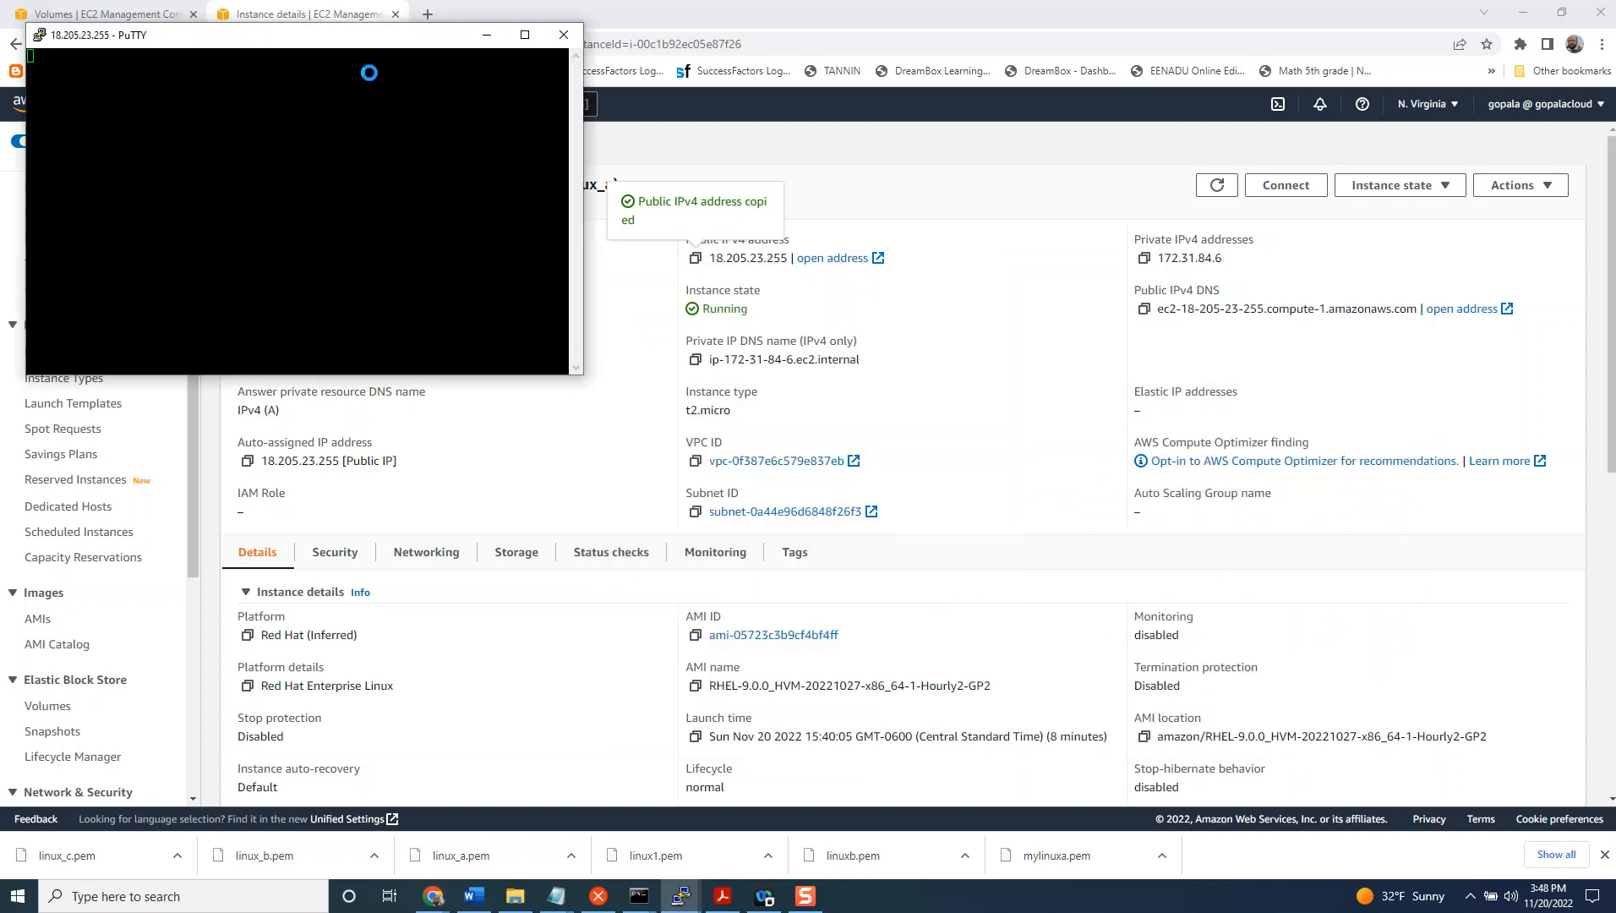
{"action": "left_click", "coordinate": [333, 346]}
{"action": "left_click_drag", "start_coordinate": [305, 45], "coordinate": [981, 353]}
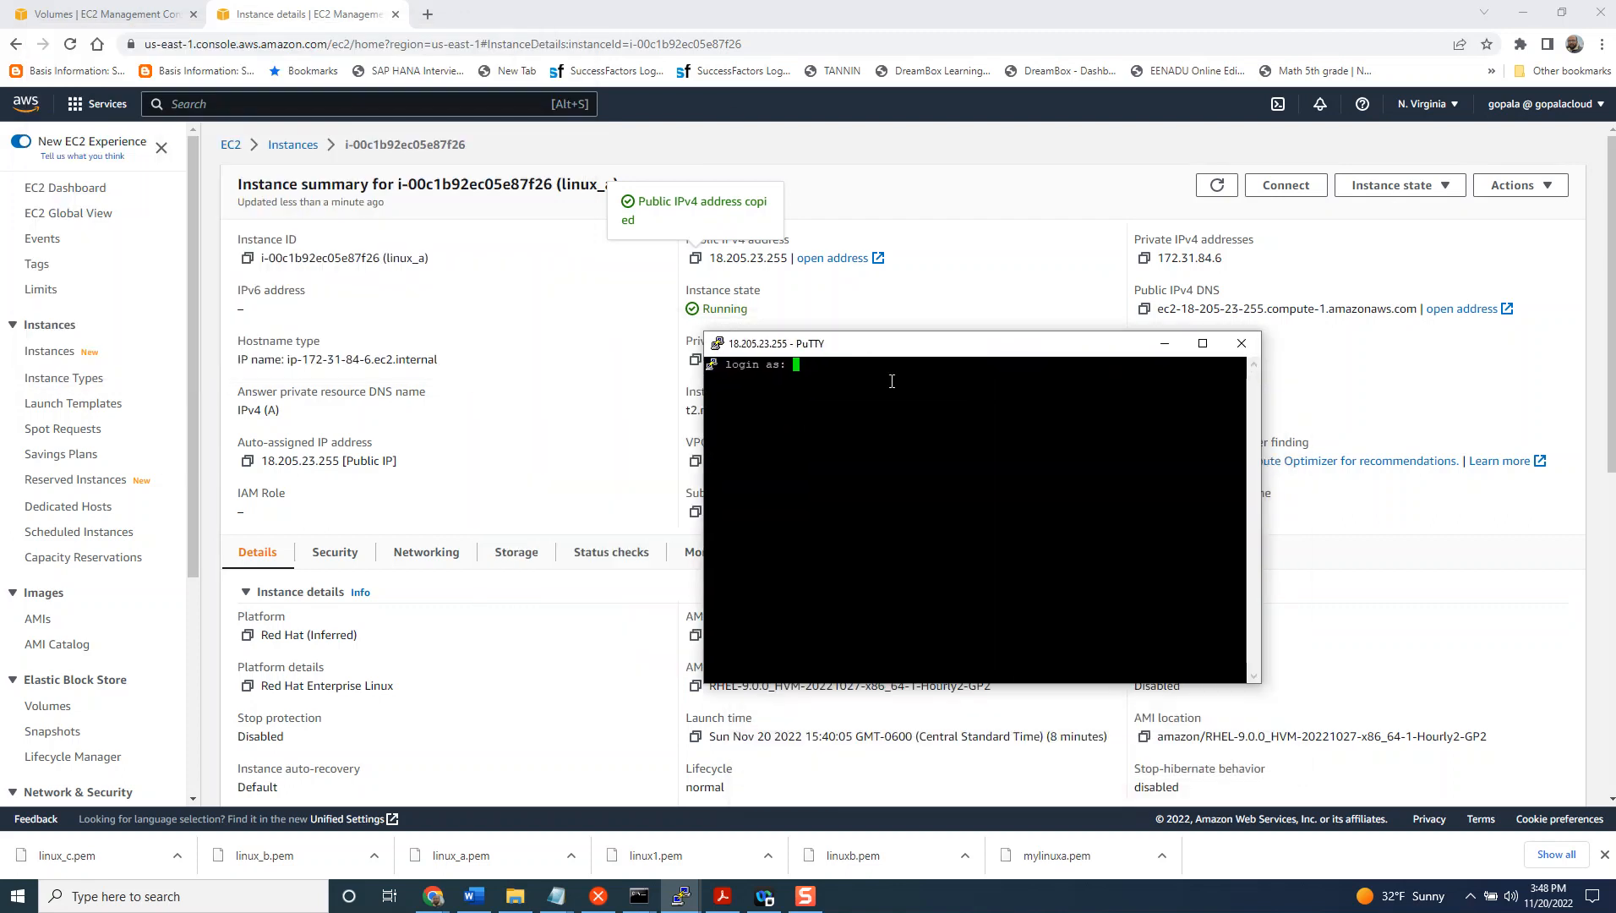
{"action": "type", "text": "ec2-user"}
{"action": "key", "text": "Return"}
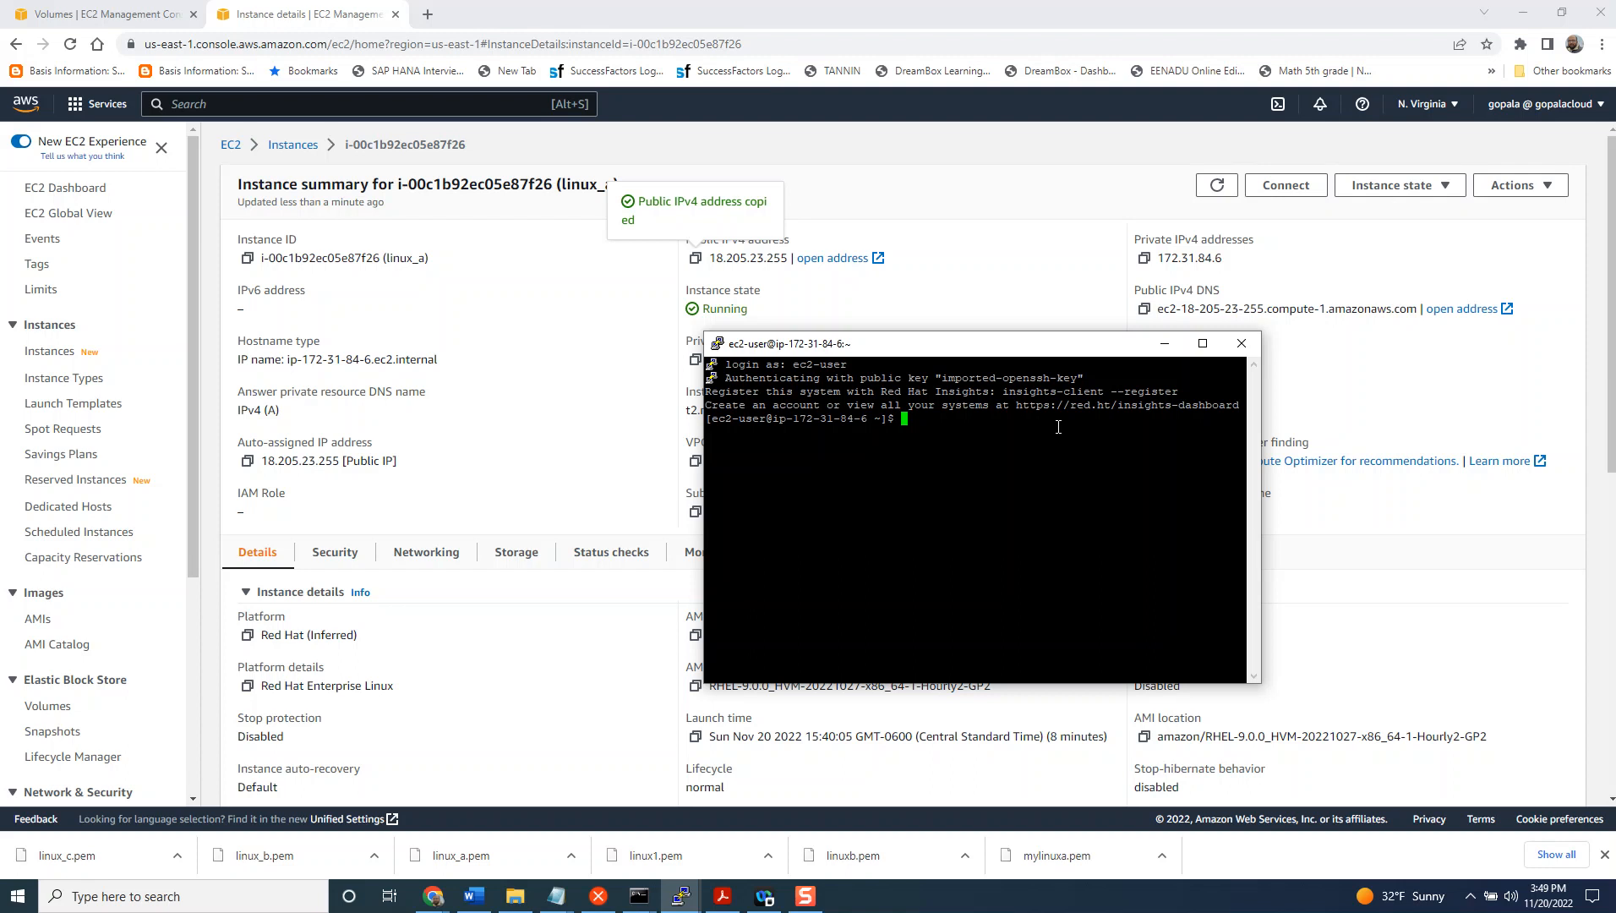
- Print the current working directory and list all its files, including hidden ones, with ls -al
{"action": "type", "text": "pwd"}
{"action": "key", "text": "Return"}
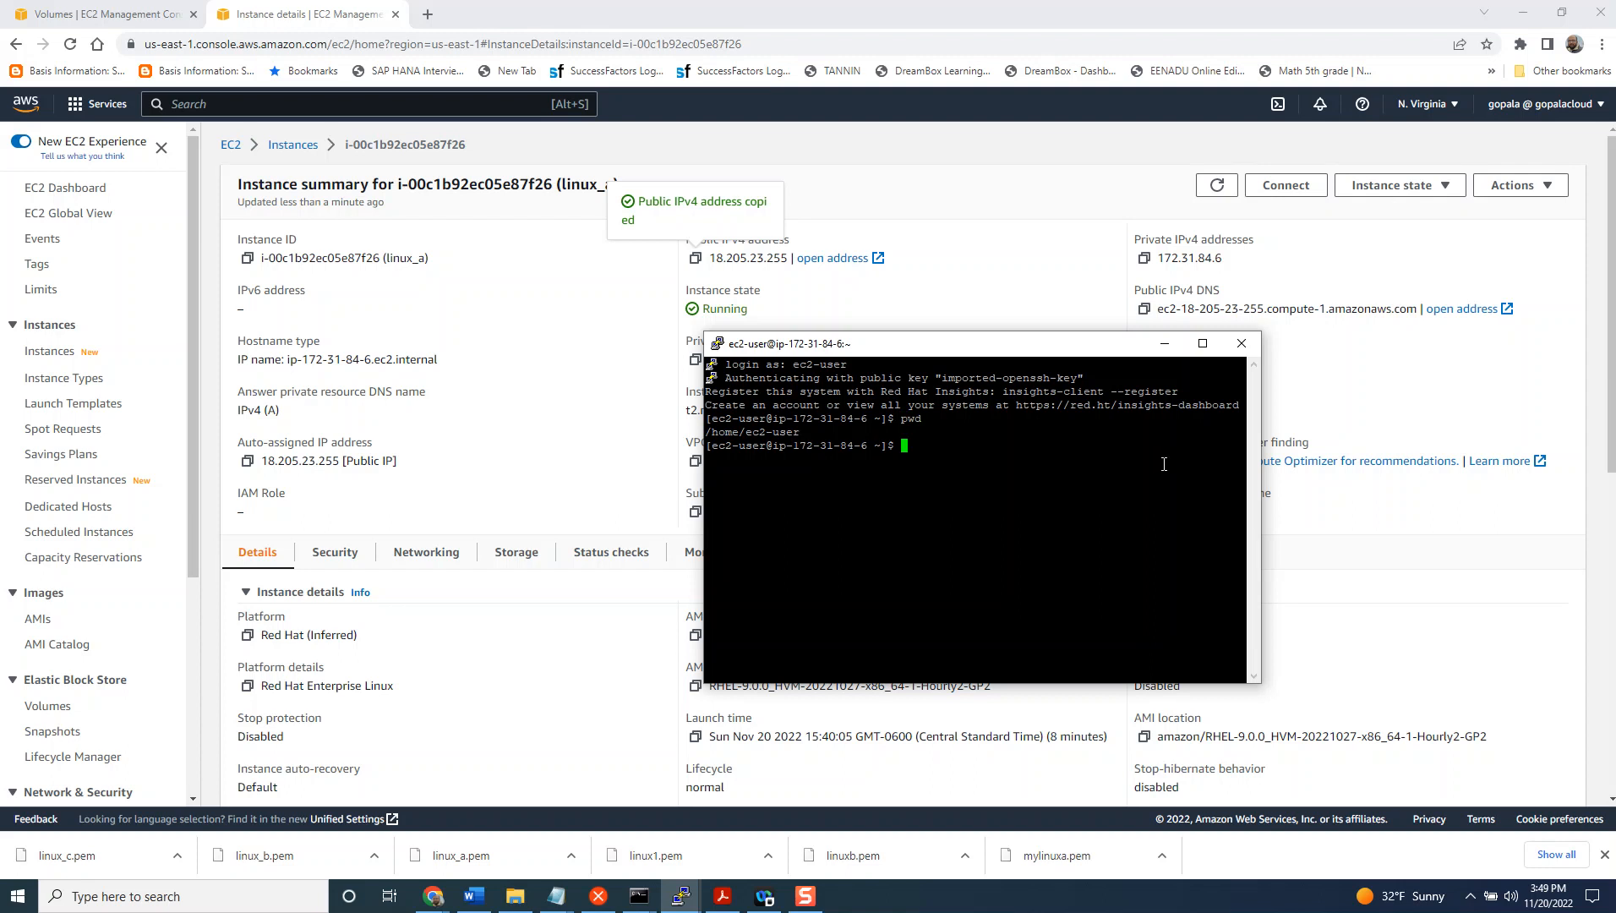
{"action": "type", "text": "ls -al"}
{"action": "key", "text": "Return"}
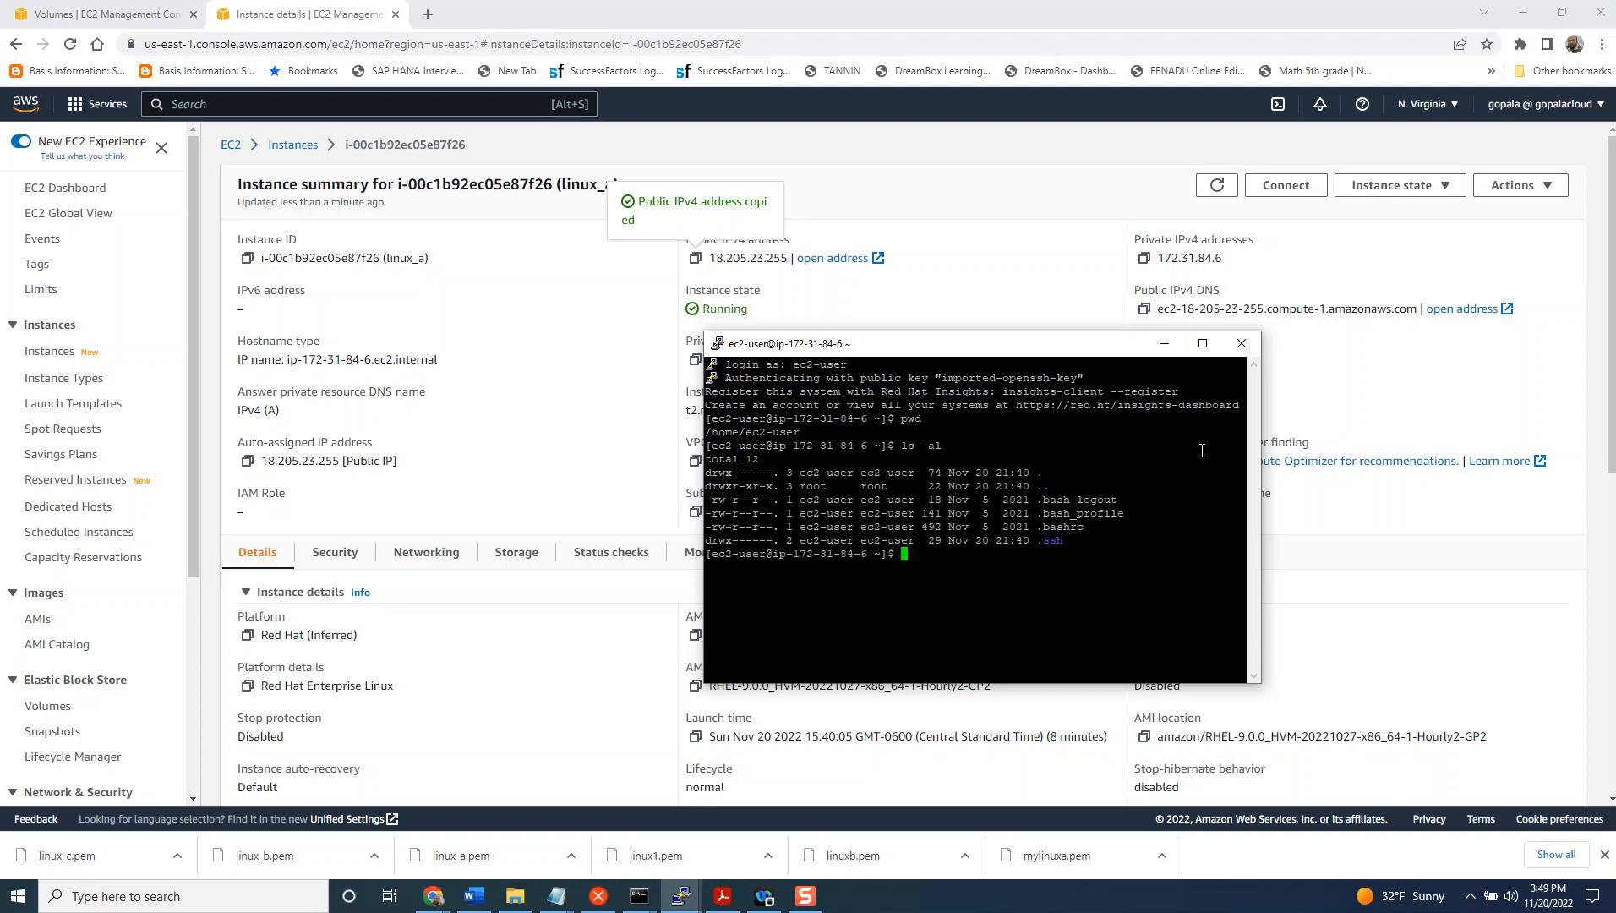
- Change into the .ssh directory and list its contents
{"action": "double_click", "coordinate": [1048, 540]}
{"action": "type", "text": "cd"}
{"action": "right_click", "coordinate": [1101, 525]}
{"action": "key", "text": "Return"}
{"action": "type", "text": "ls"}
{"action": "key", "text": "Return"}
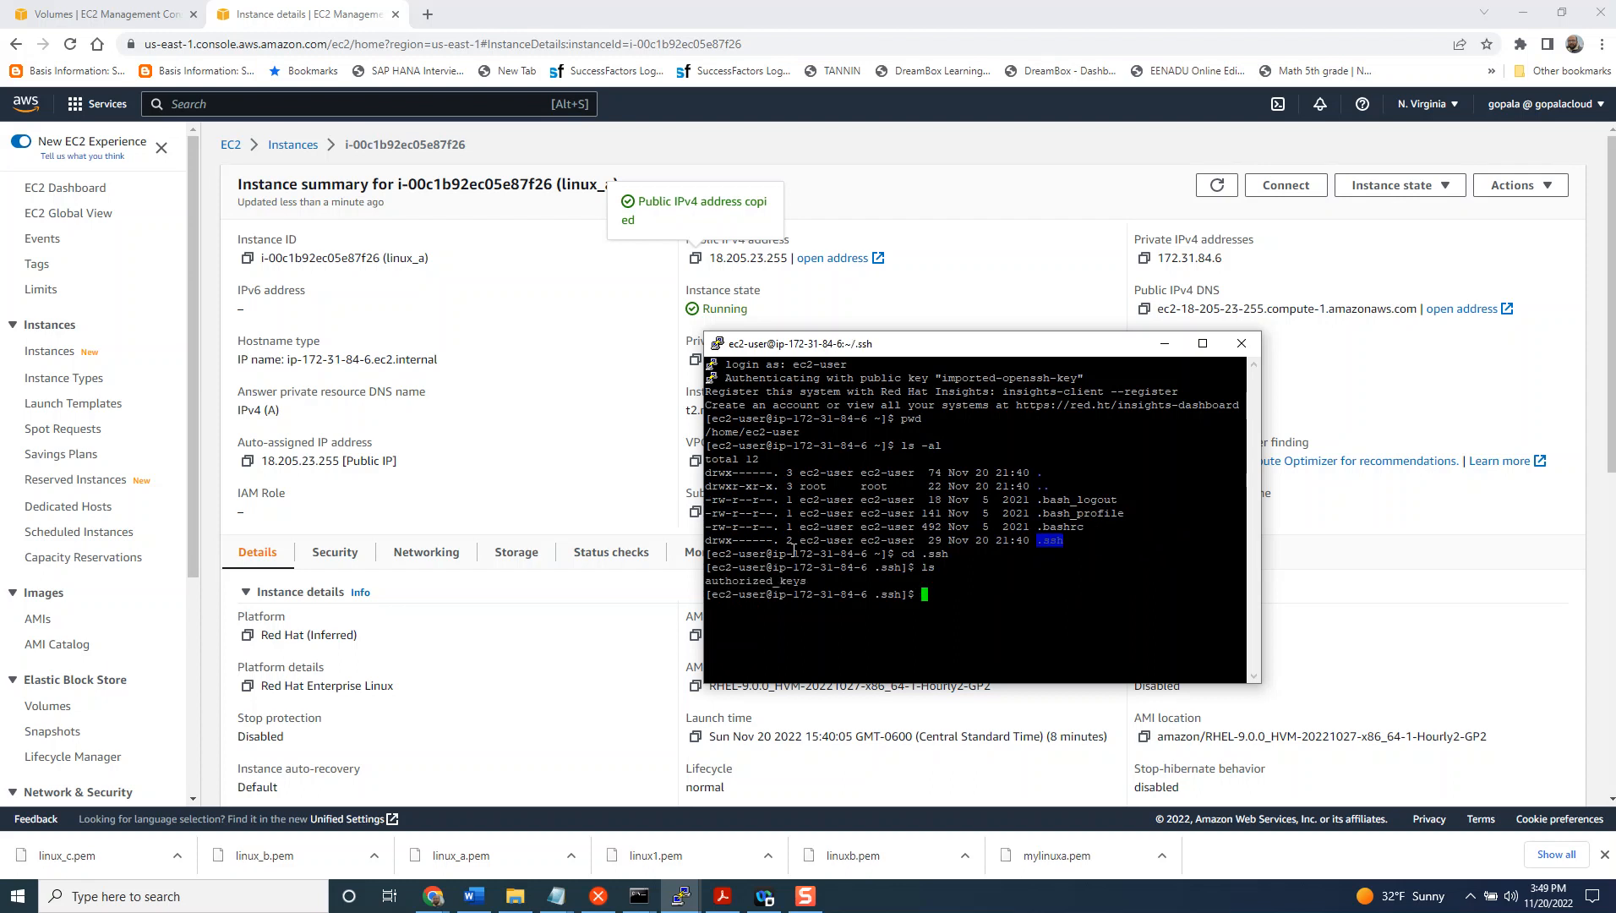
- List the .ssh files in detail with ls -ltr and view the authorized_keys file with more
{"action": "double_click", "coordinate": [780, 580]}
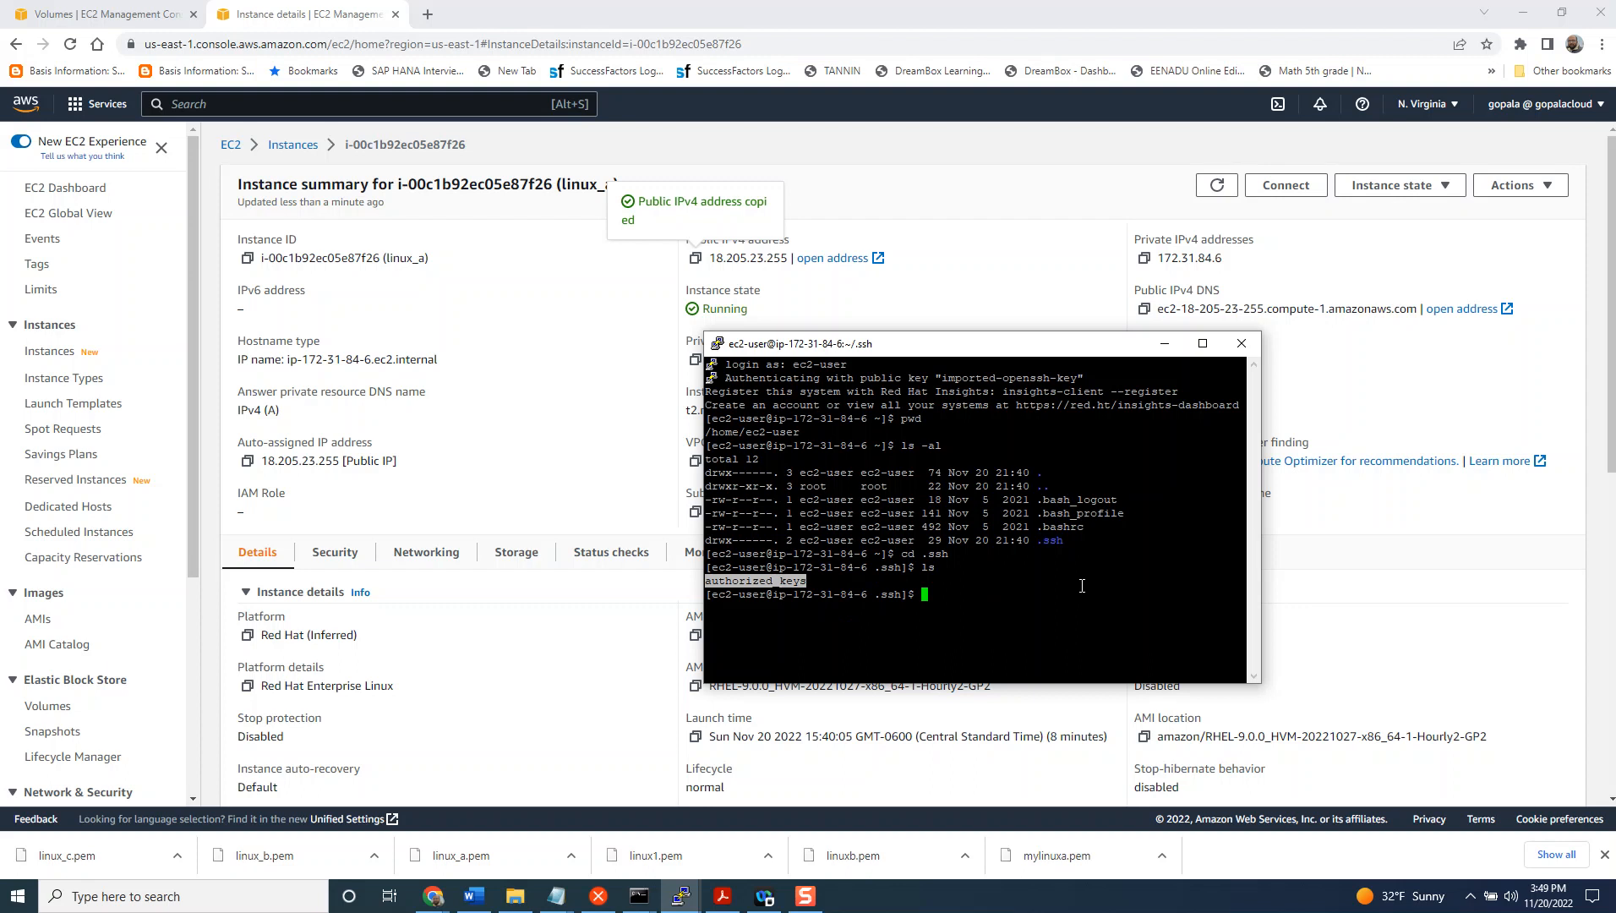
{"action": "type", "text": "ls -ltr"}
{"action": "key", "text": "Return"}
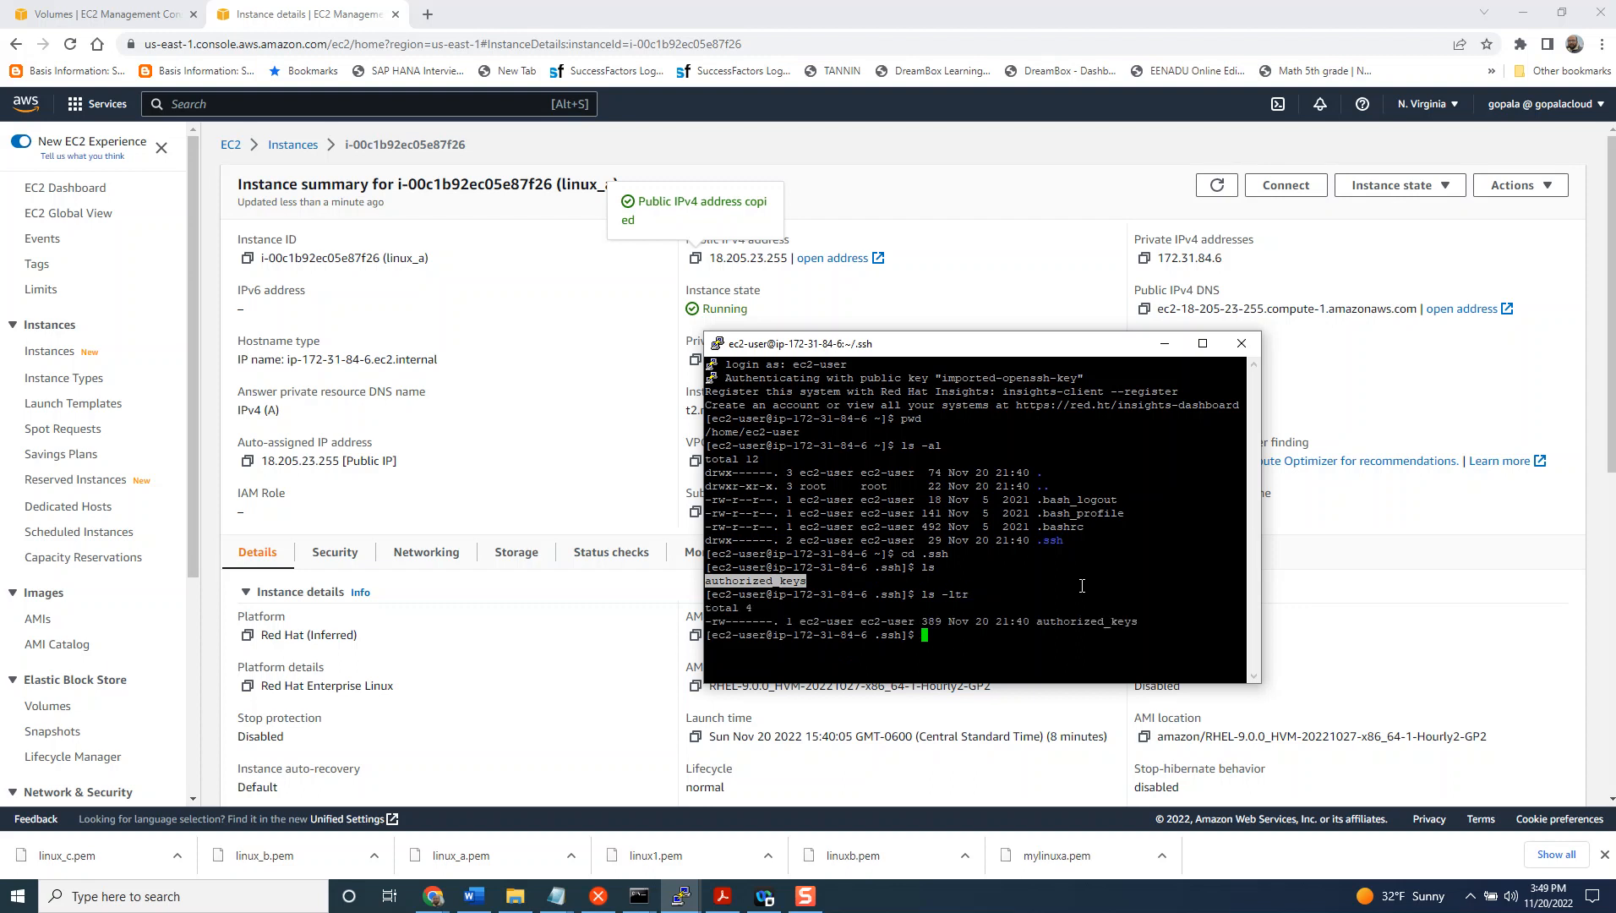
{"action": "double_click", "coordinate": [1078, 621]}
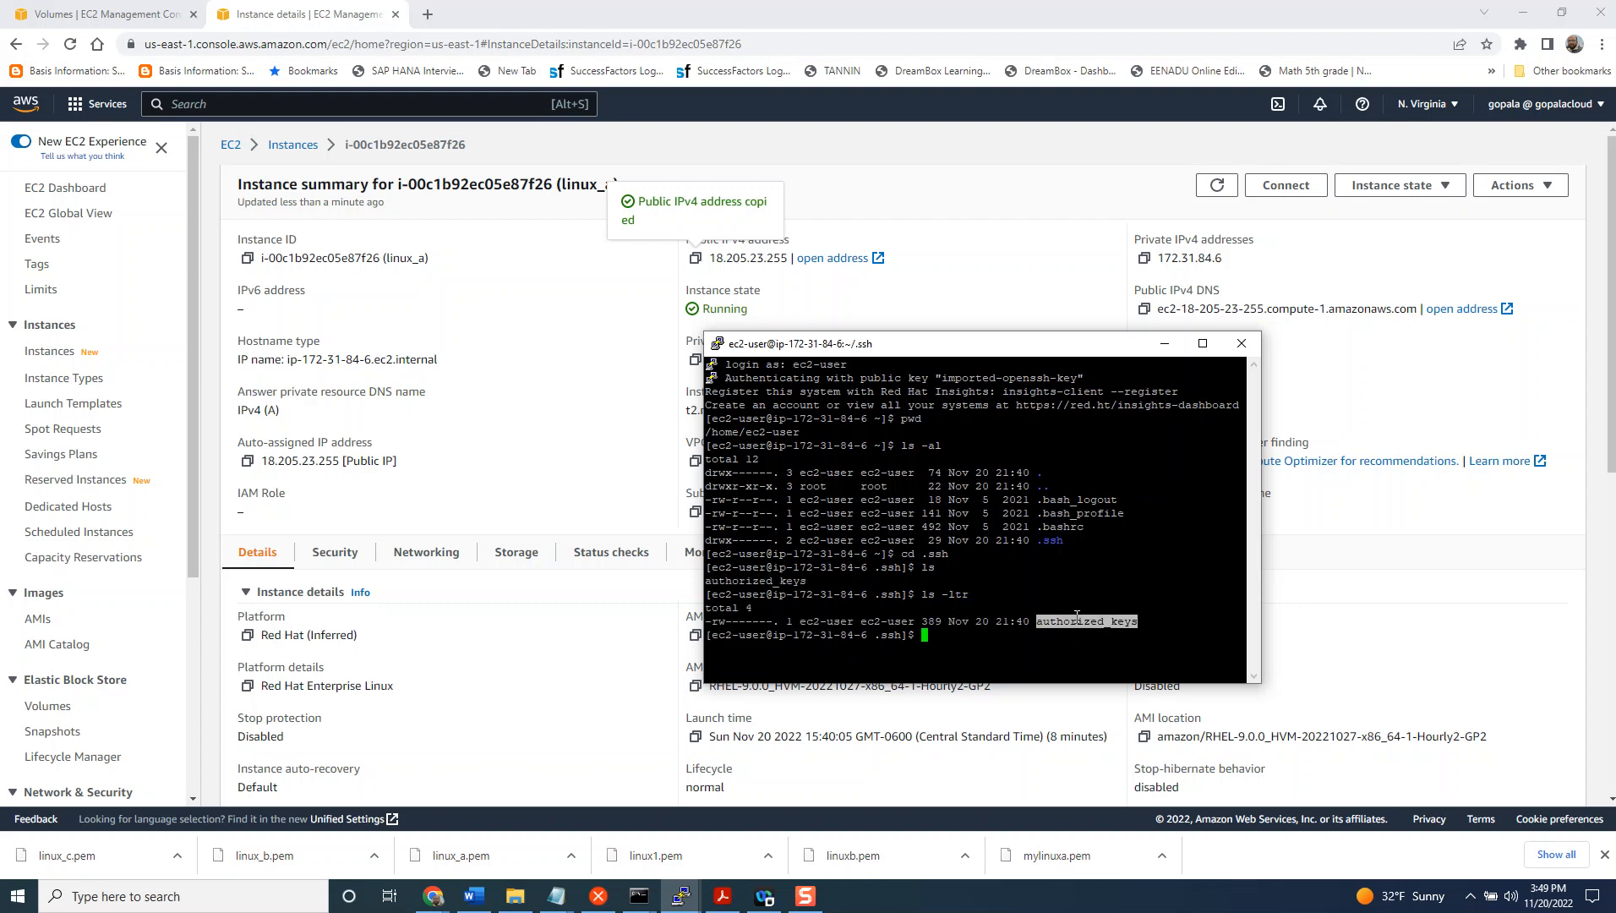
{"action": "type", "text": "more"}
{"action": "right_click", "coordinate": [1230, 616]}
{"action": "key", "text": "Return"}
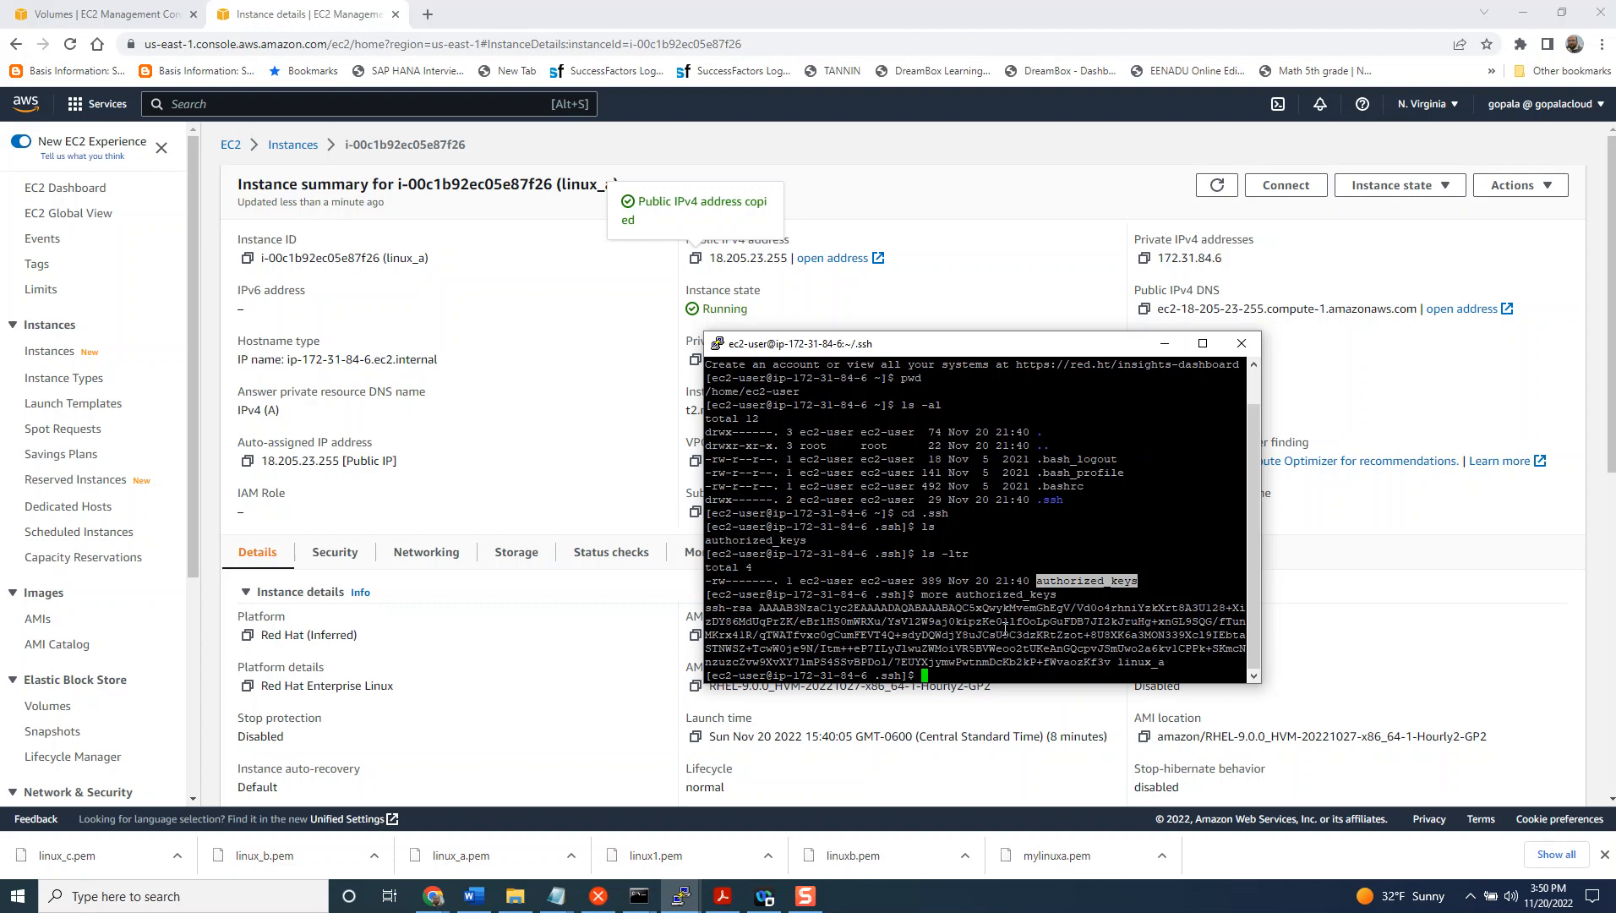
- List the instance's block devices with lsblk and examine the xvda and xvdf disk entries
{"action": "left_click_drag", "start_coordinate": [943, 350], "coordinate": [790, 278]}
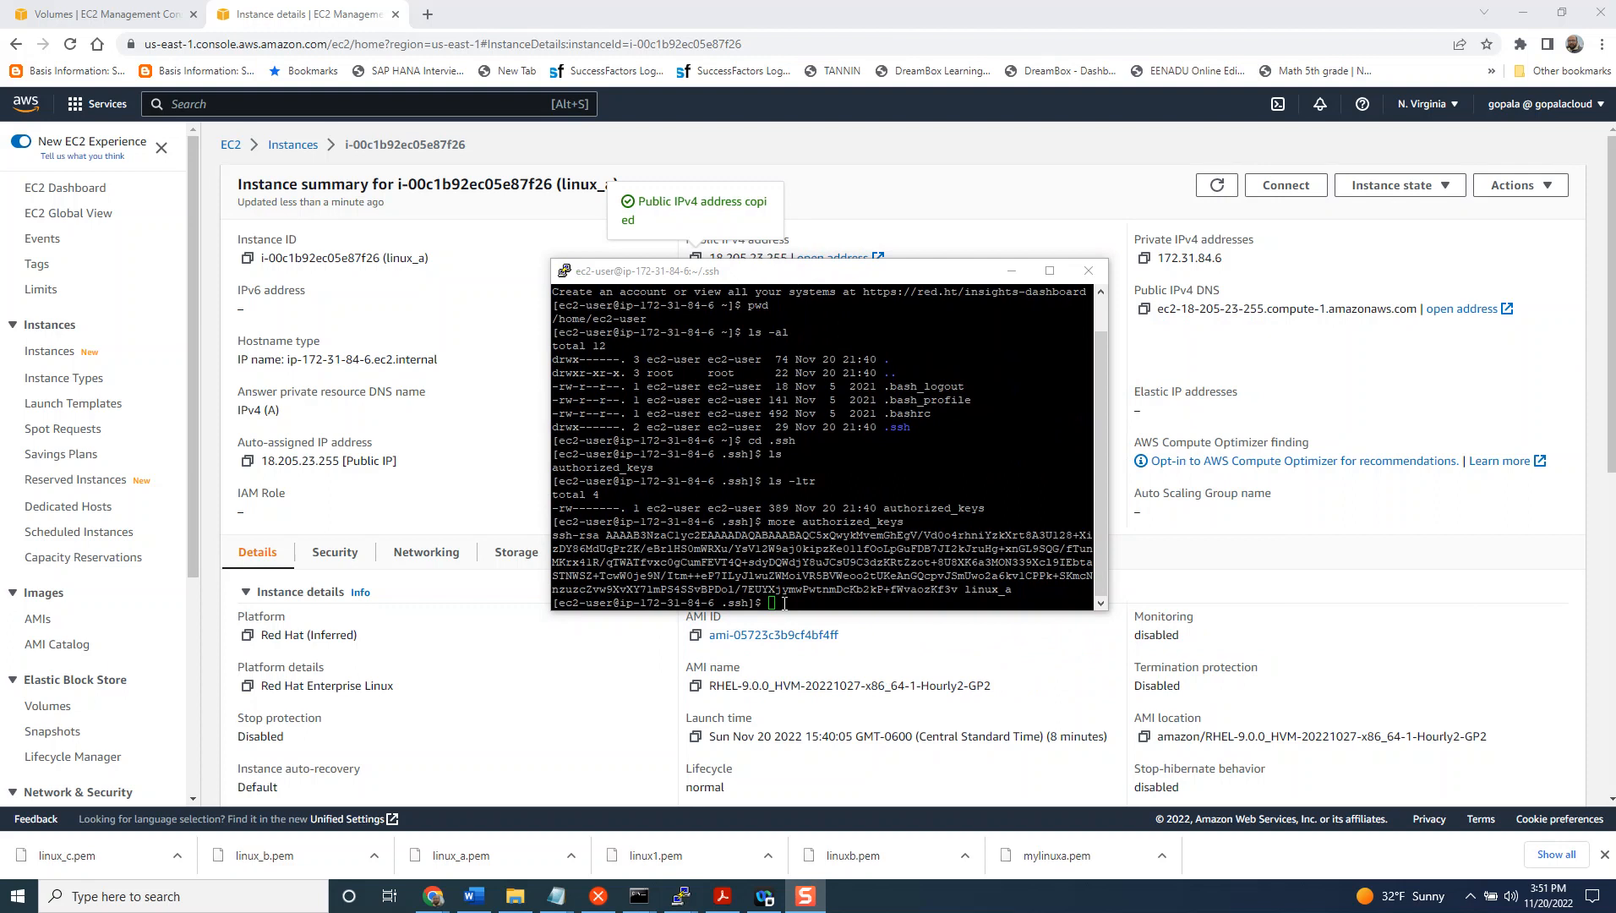
{"action": "left_click", "coordinate": [784, 604]}
{"action": "right_click", "coordinate": [784, 603]}
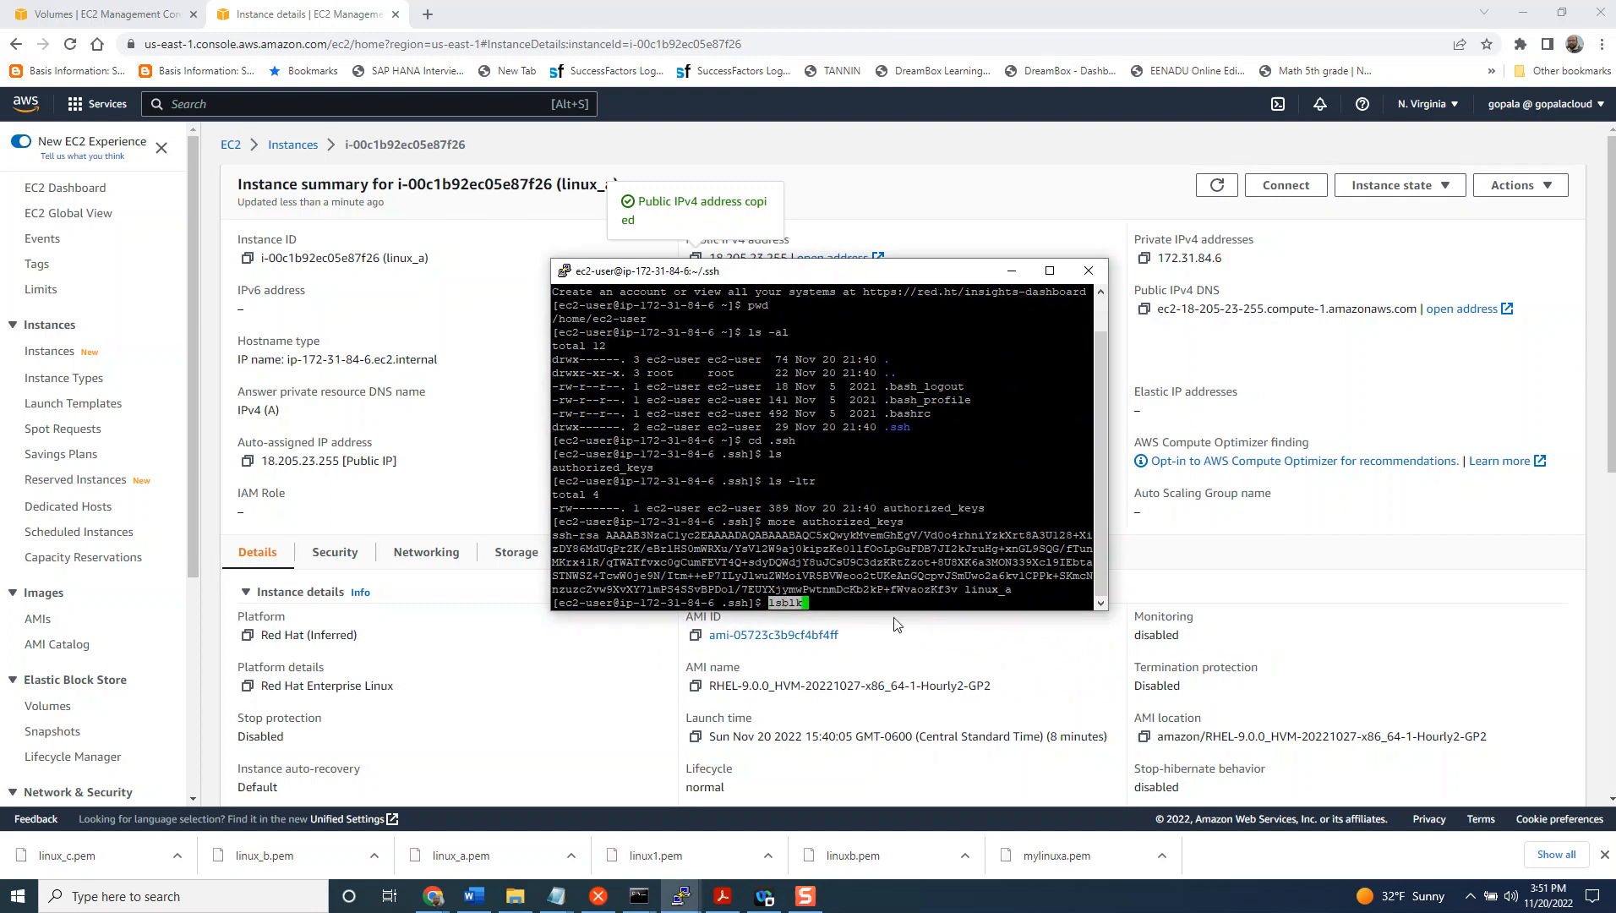
{"action": "key", "text": "Return"}
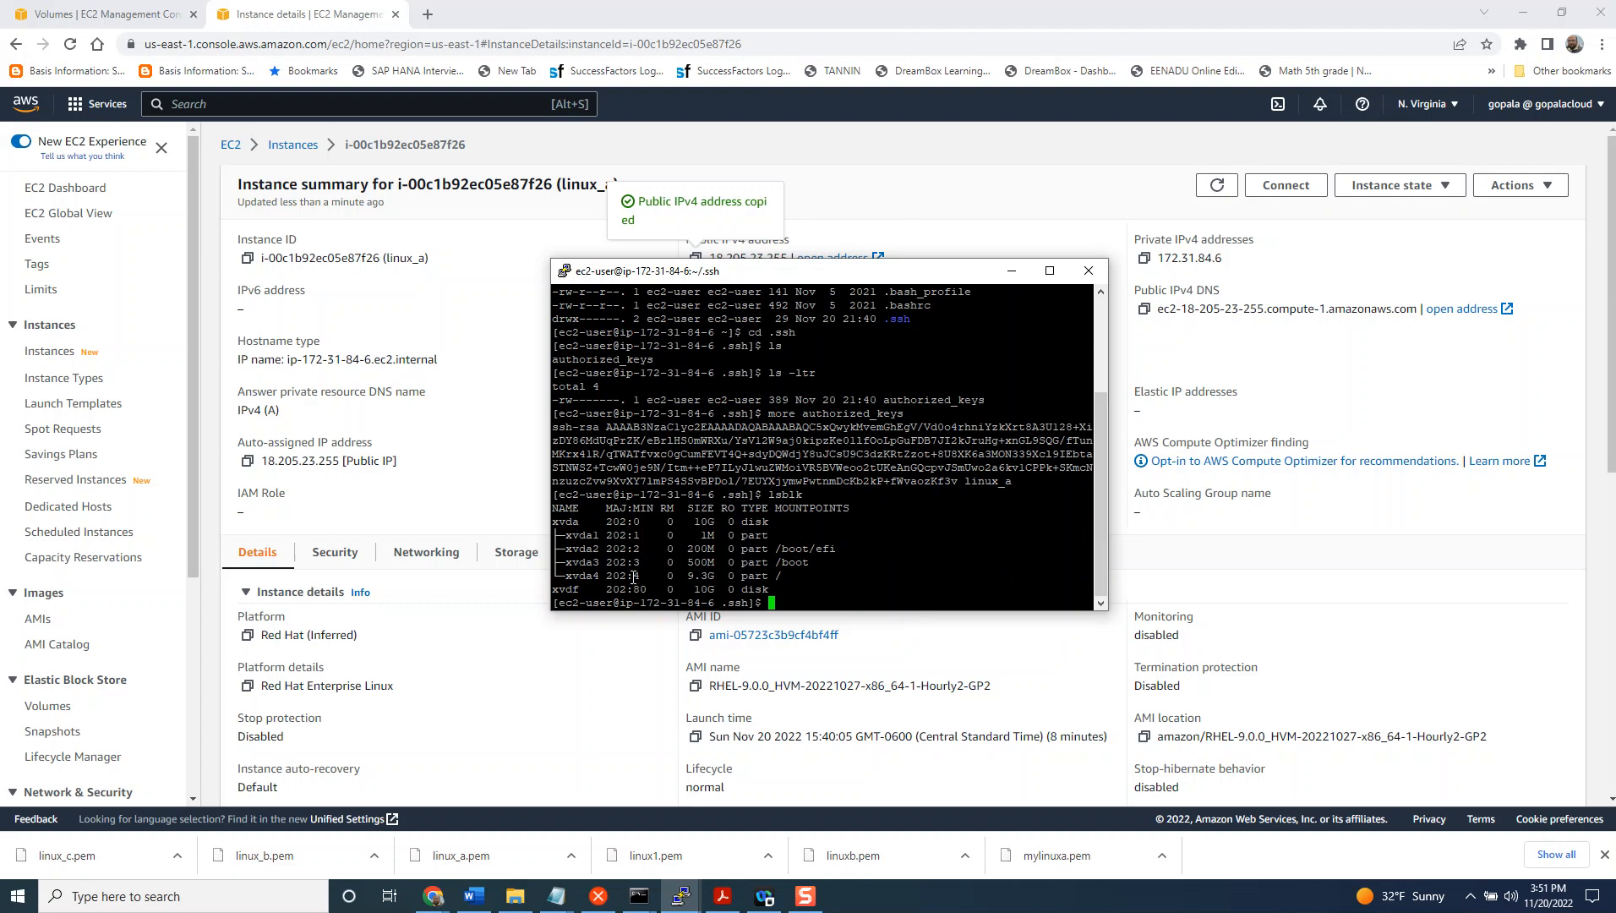
{"action": "double_click", "coordinate": [568, 524]}
{"action": "left_click", "coordinate": [572, 595]}
{"action": "double_click", "coordinate": [572, 591]}
- Switch to the root user with sudo su - and create the directory /data
{"action": "left_click", "coordinate": [823, 602]}
{"action": "type", "text": "sudo su -"}
{"action": "key", "text": "Return"}
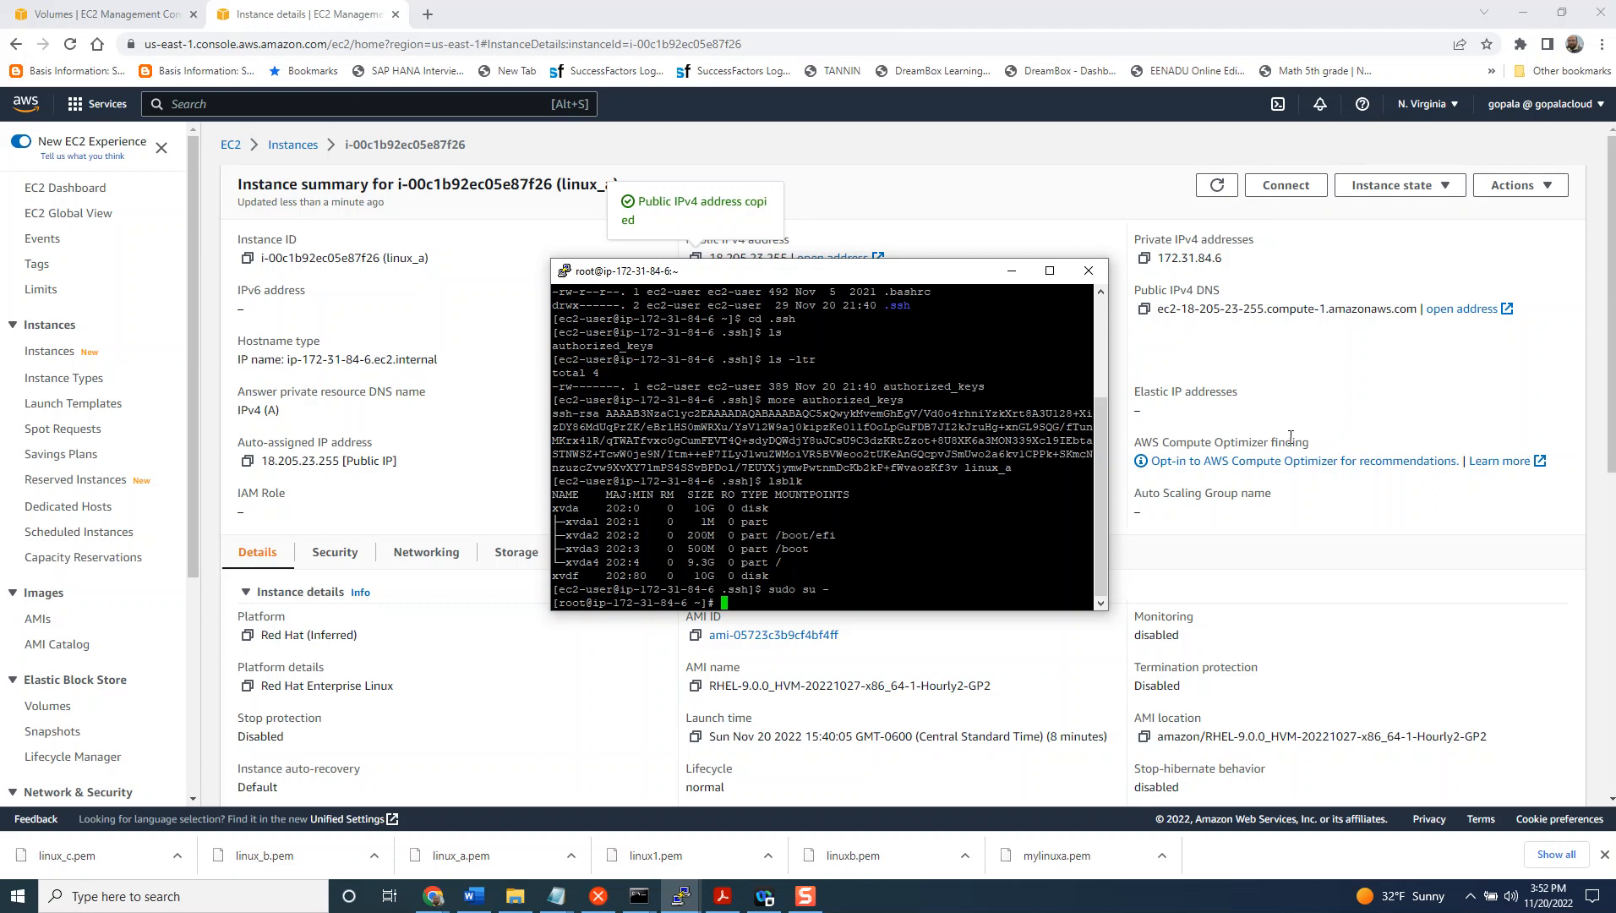
{"action": "type", "text": "mkdir /data"}
{"action": "key", "text": "Return"}
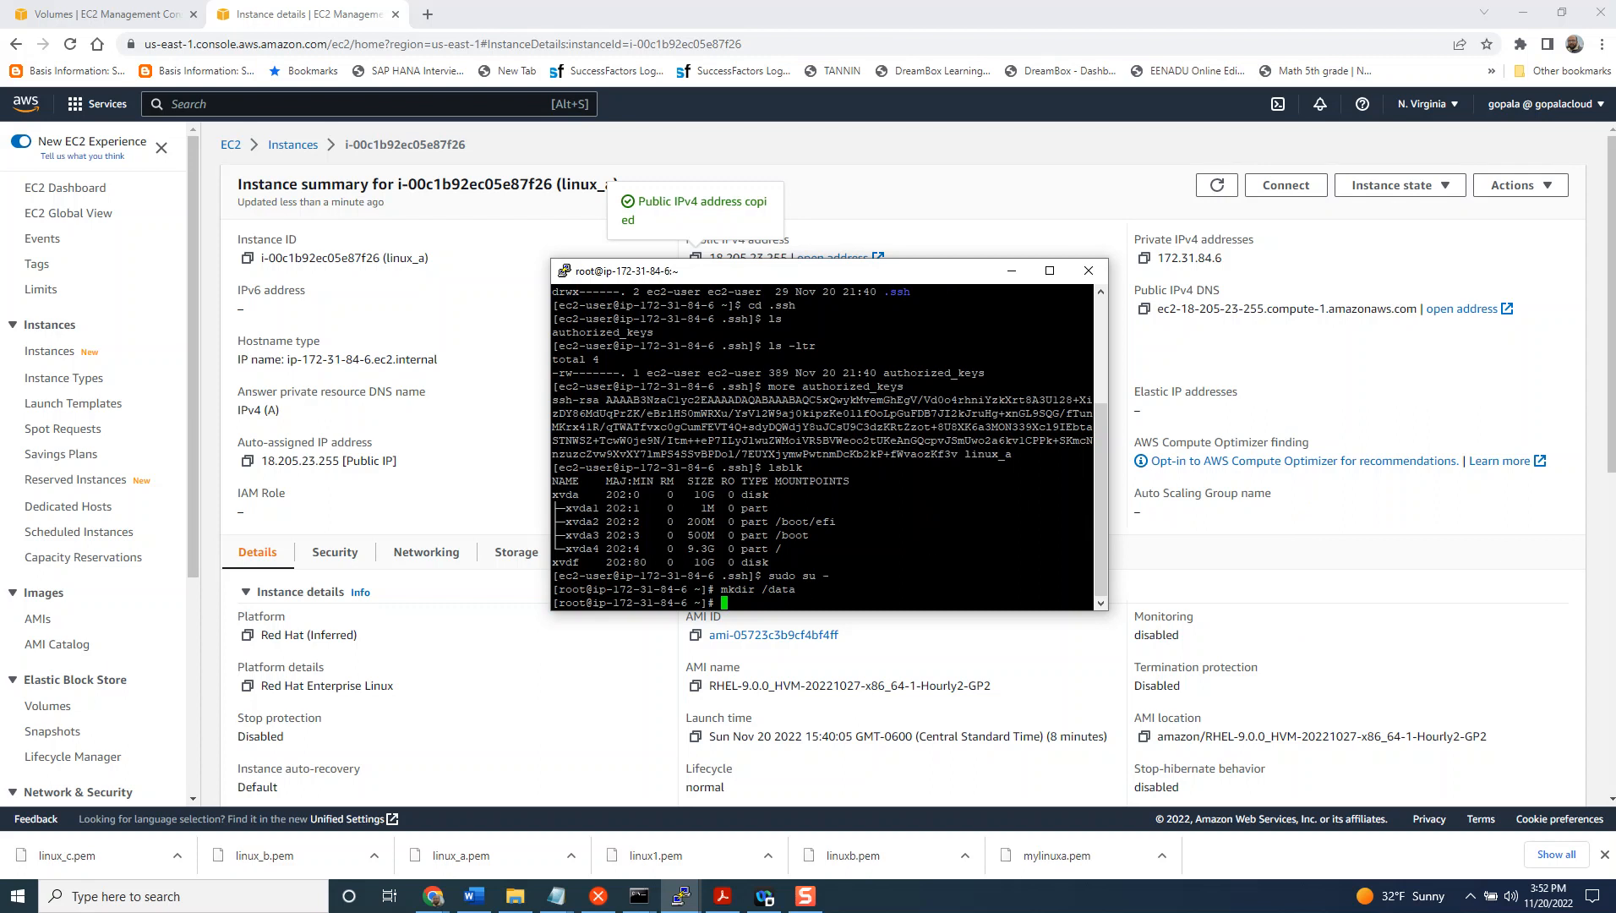
- Format the attached volume /dev/xvdf with an XFS file system using mkfs -t xfs
{"action": "key", "text": "alt+Tab"}
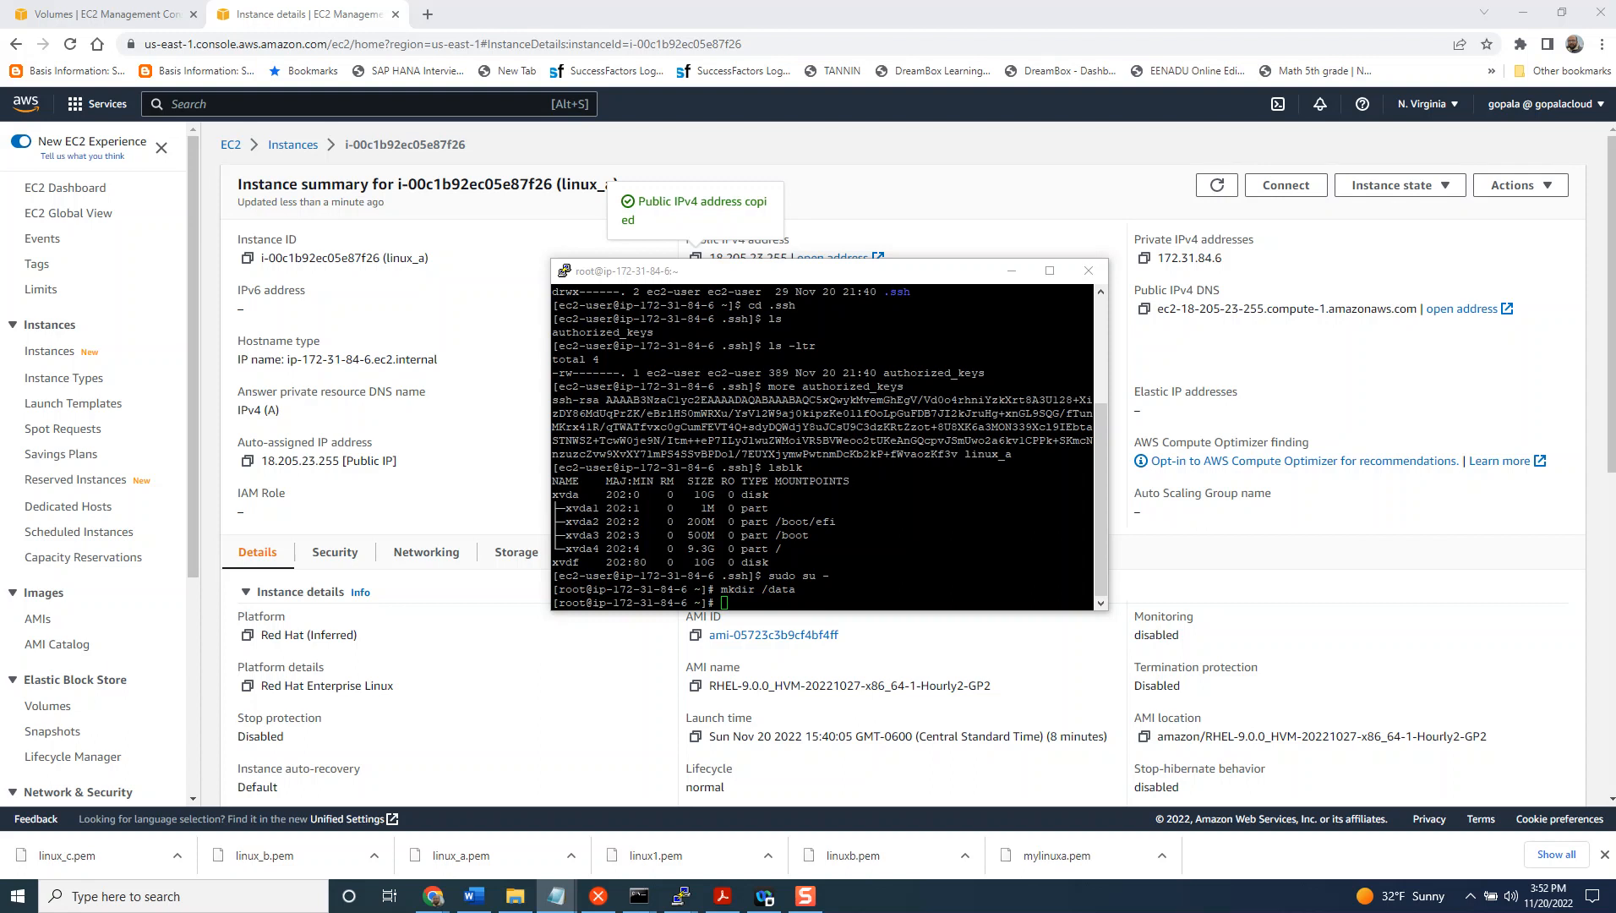
{"action": "left_click", "coordinate": [748, 596]}
{"action": "right_click", "coordinate": [748, 596]}
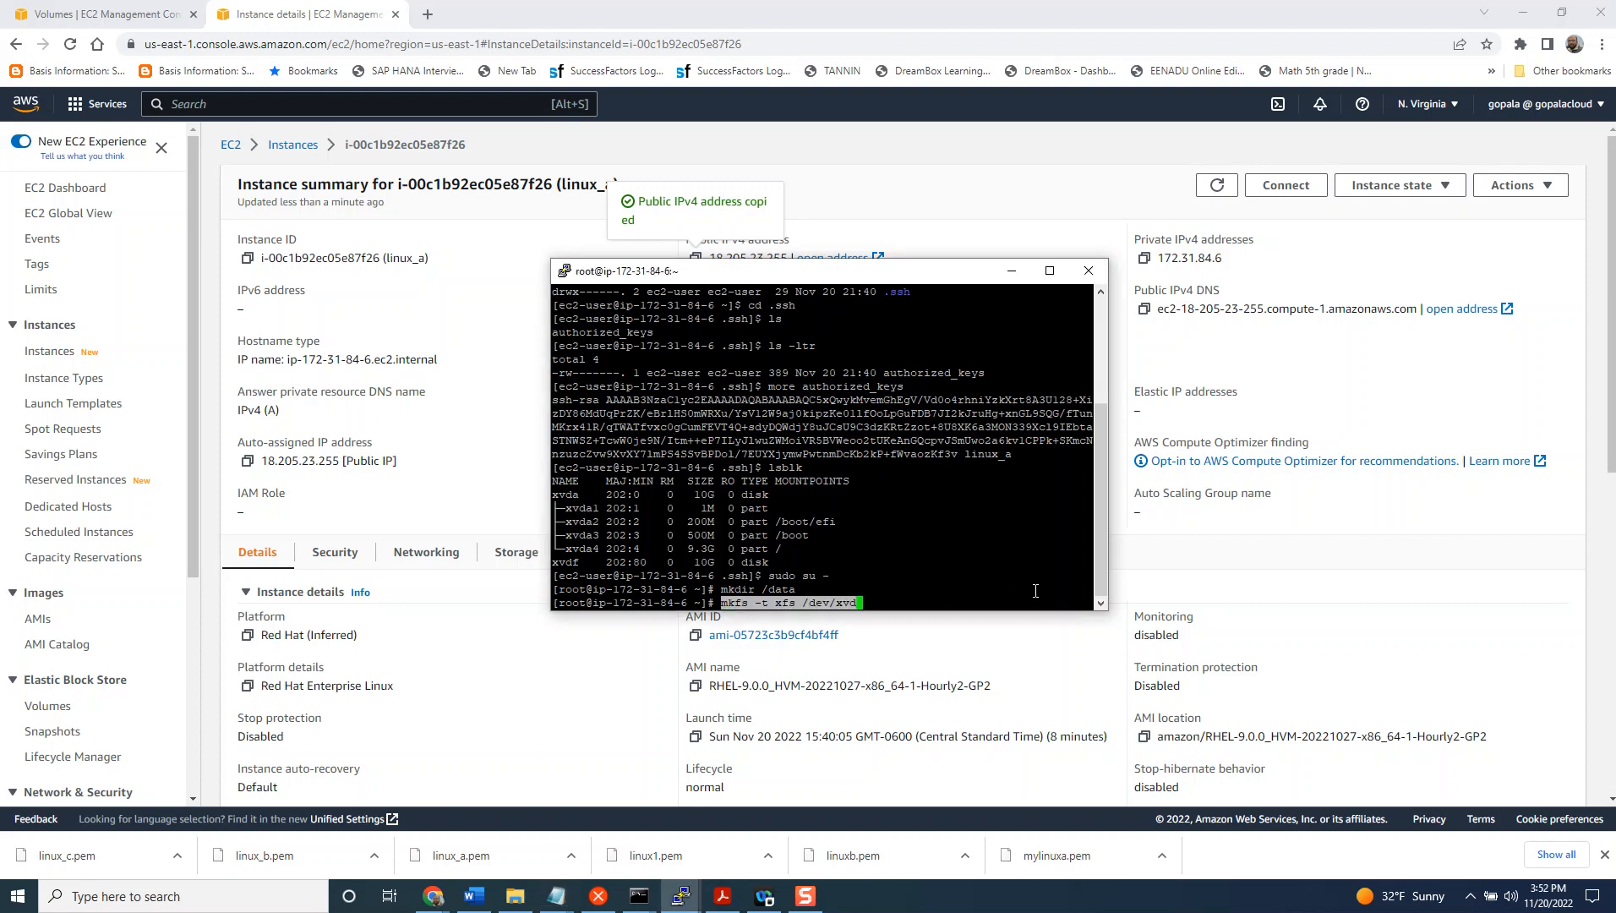
{"action": "key", "text": "Right"}
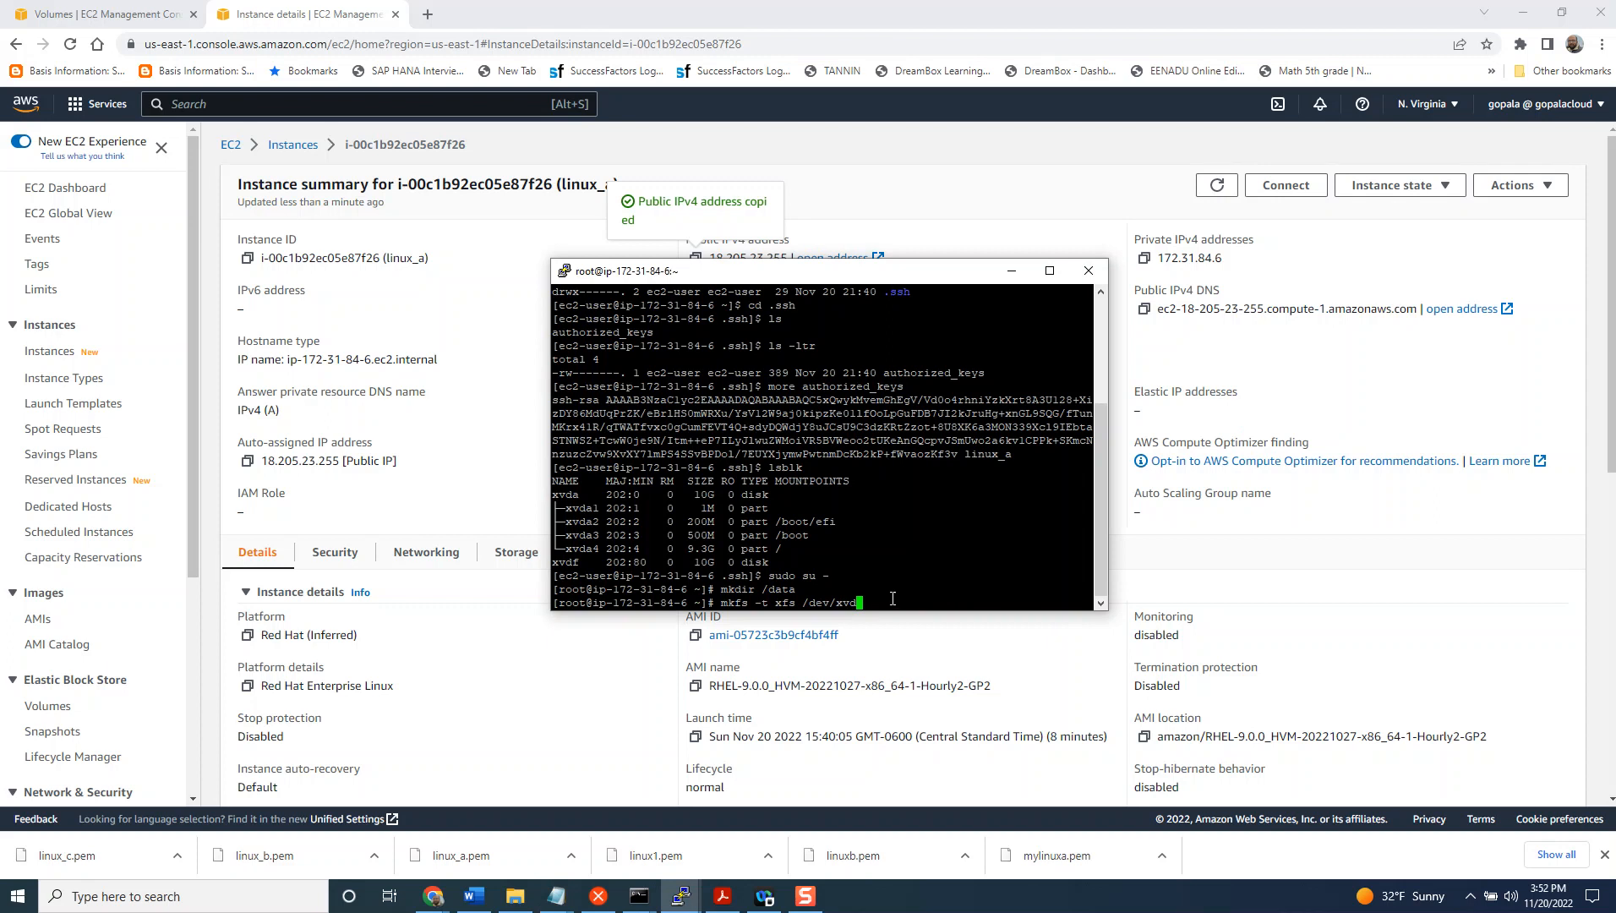
{"action": "double_click", "coordinate": [565, 561]}
{"action": "type", "text": "f"}
{"action": "key", "text": "Return"}
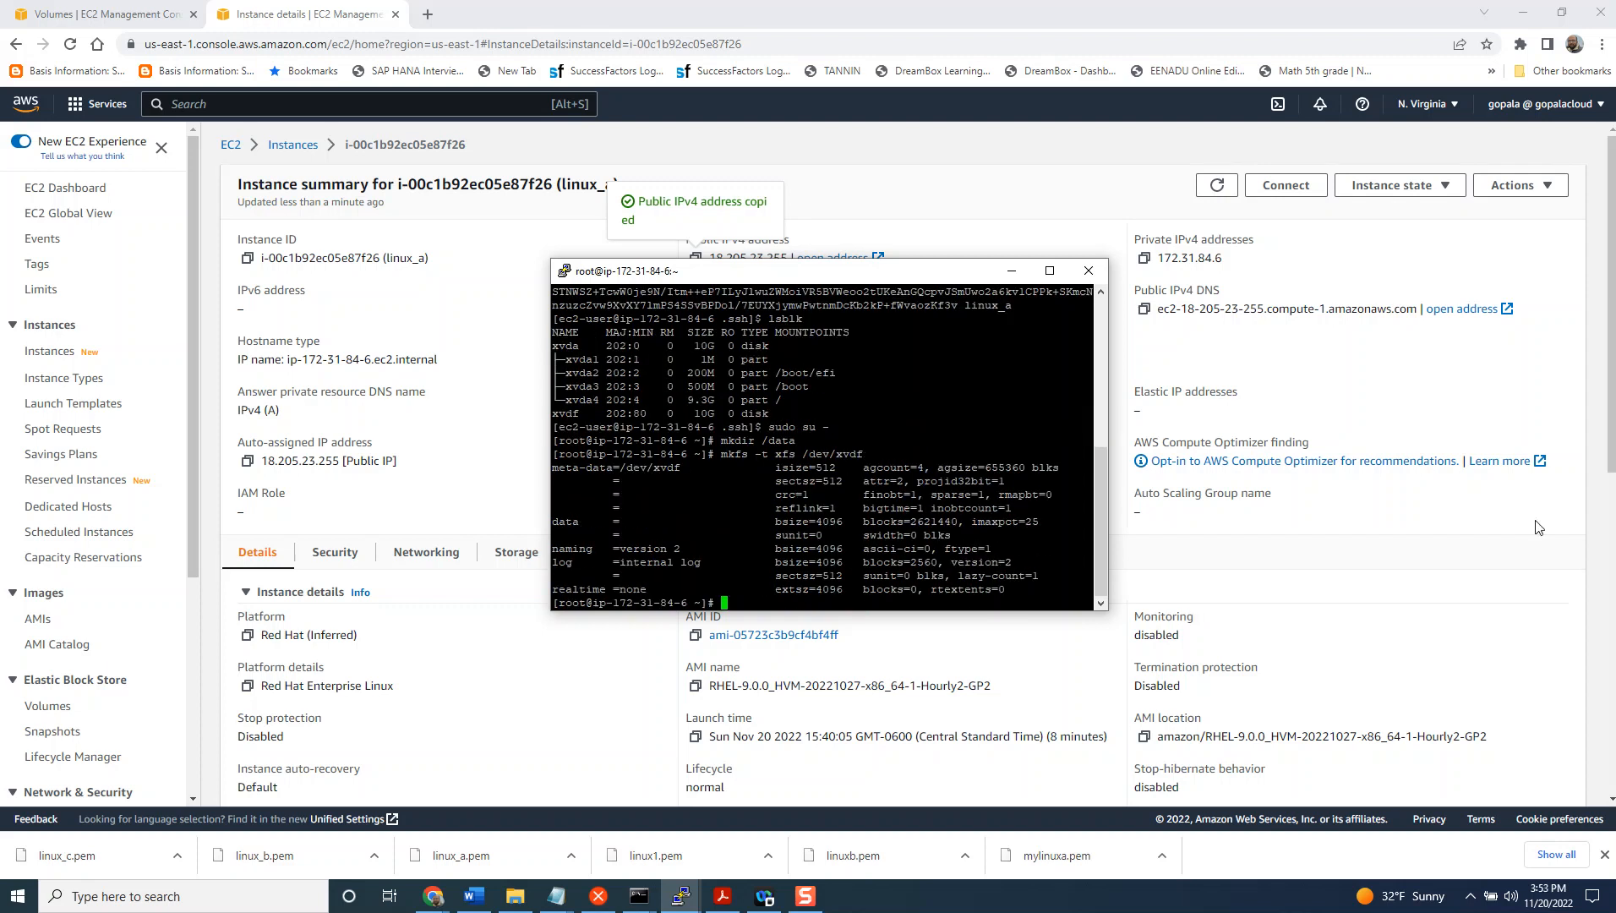
- Mount the /dev/xvdf volume on the /data directory
{"action": "left_click", "coordinate": [556, 896]}
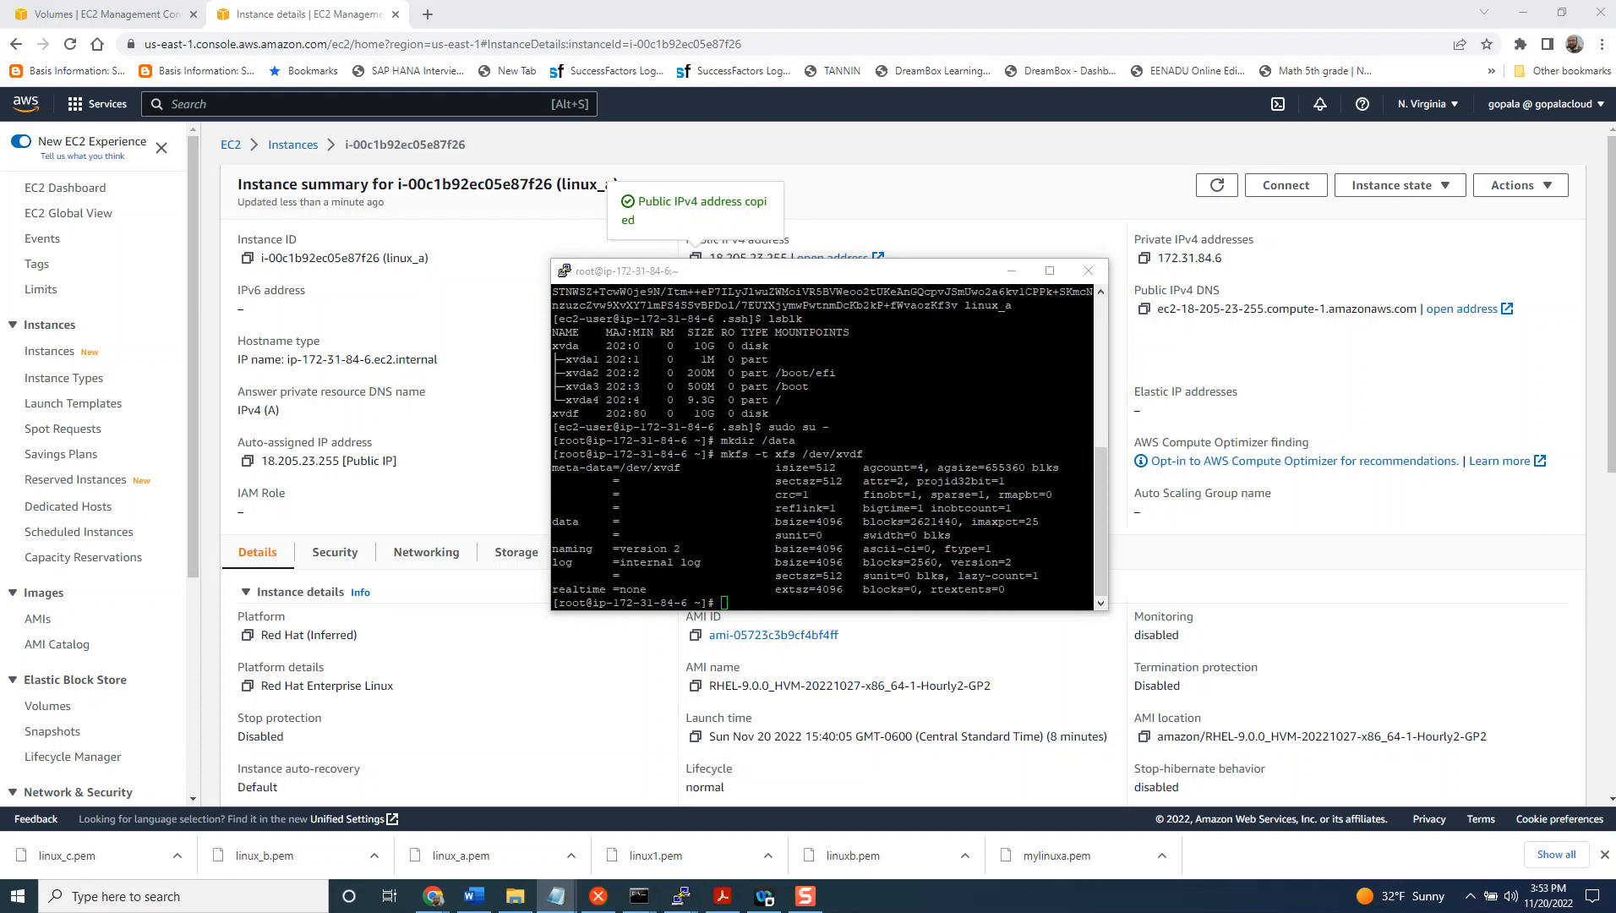
{"action": "left_click", "coordinate": [727, 603]}
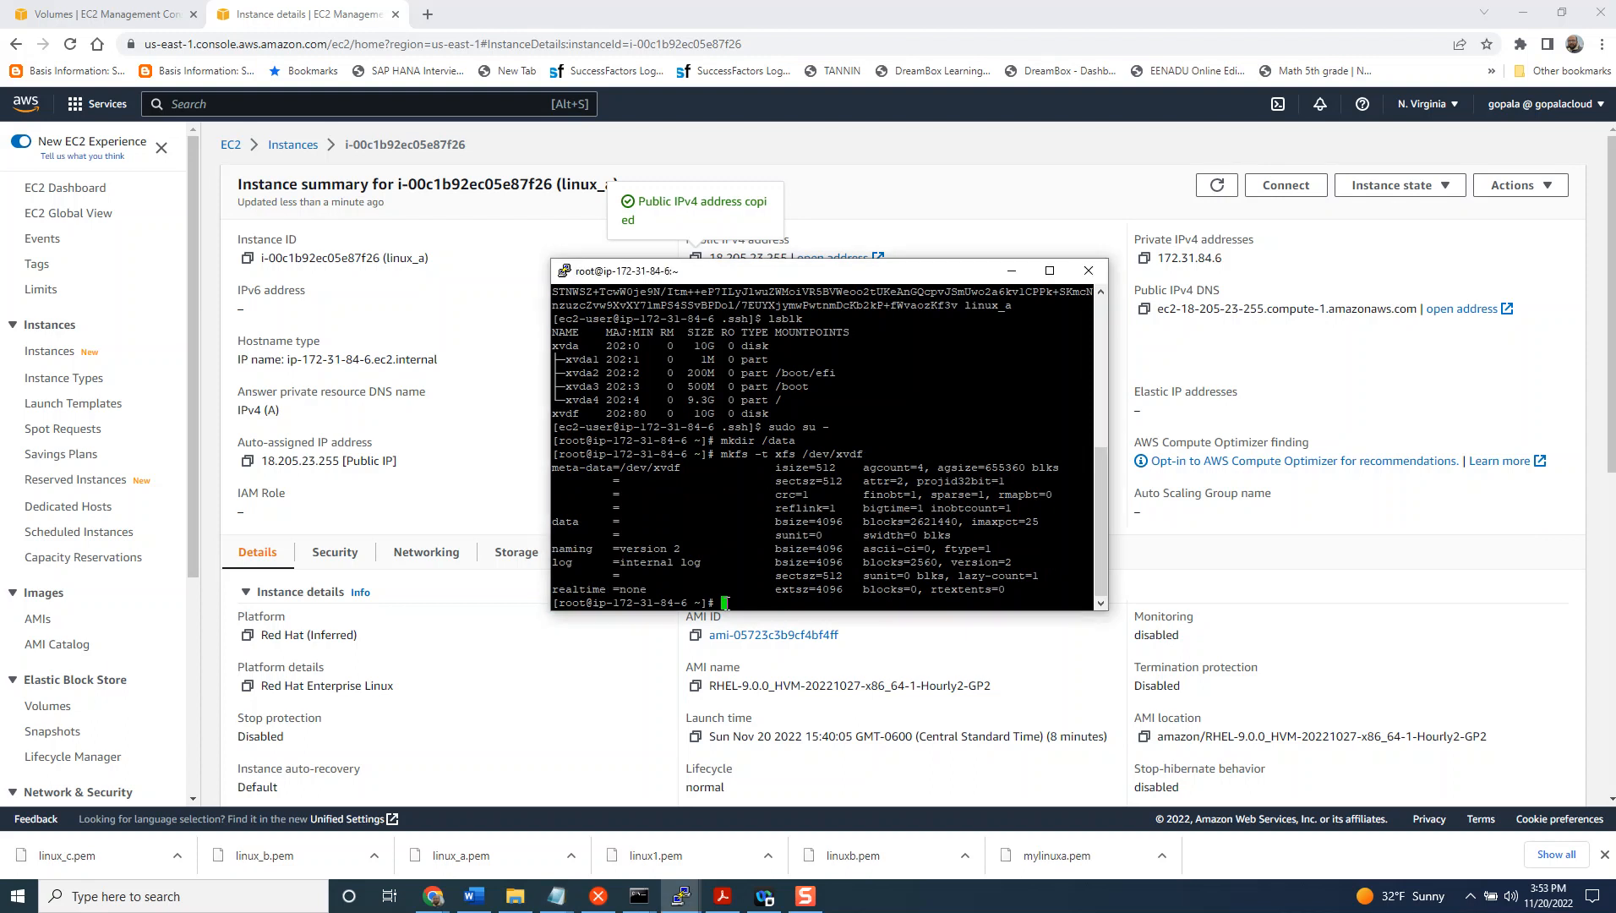
{"action": "right_click", "coordinate": [727, 604]}
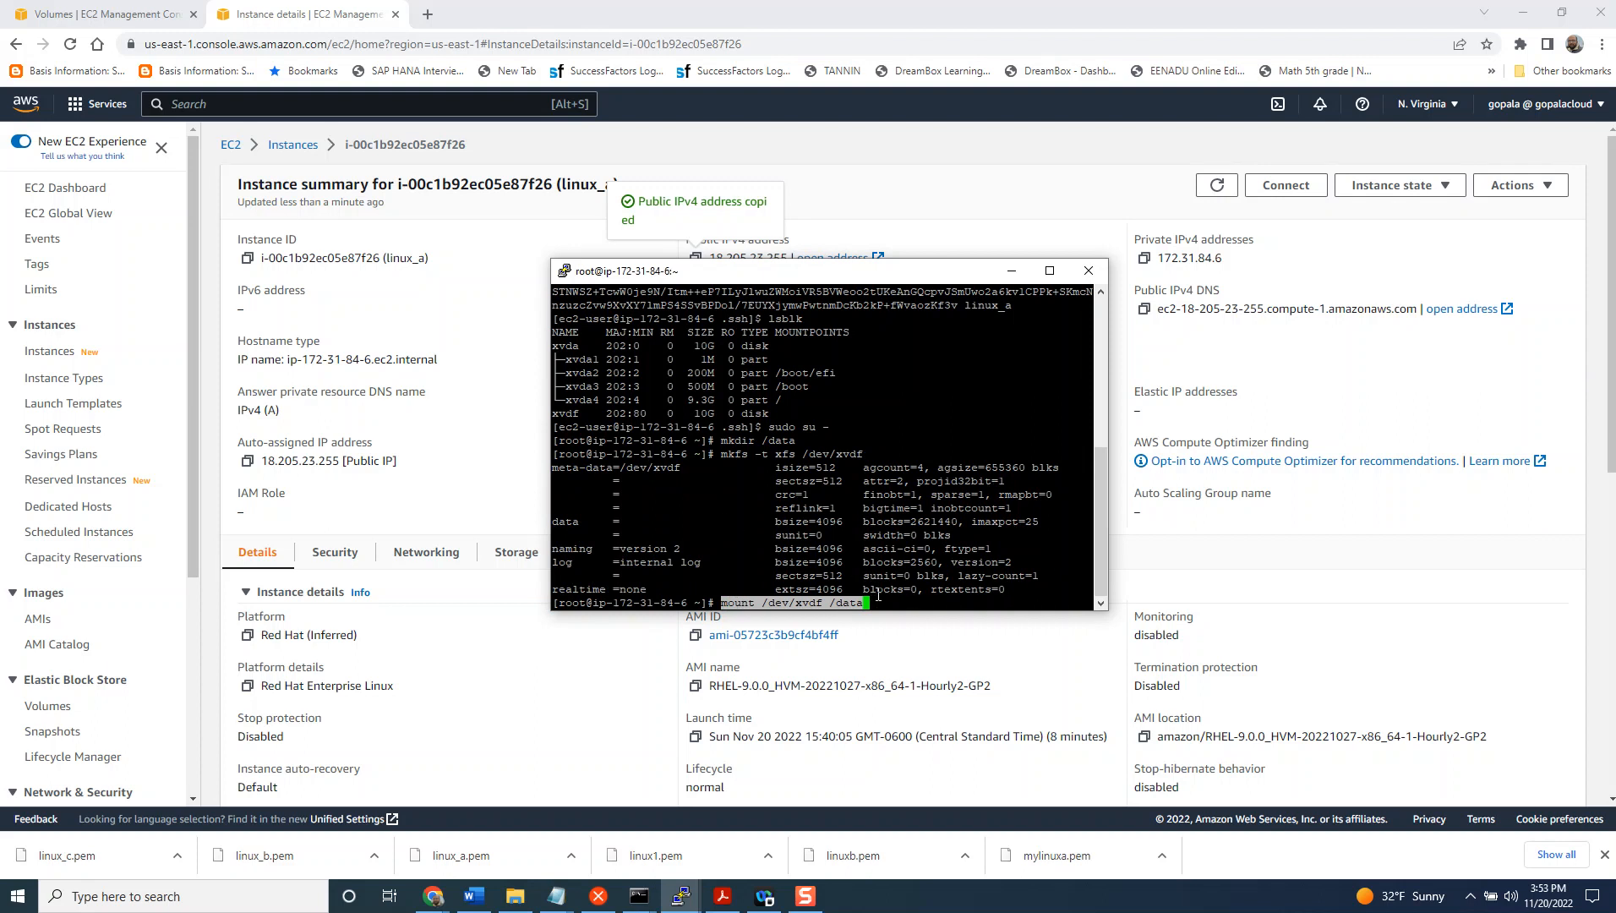
{"action": "key", "text": "Right"}
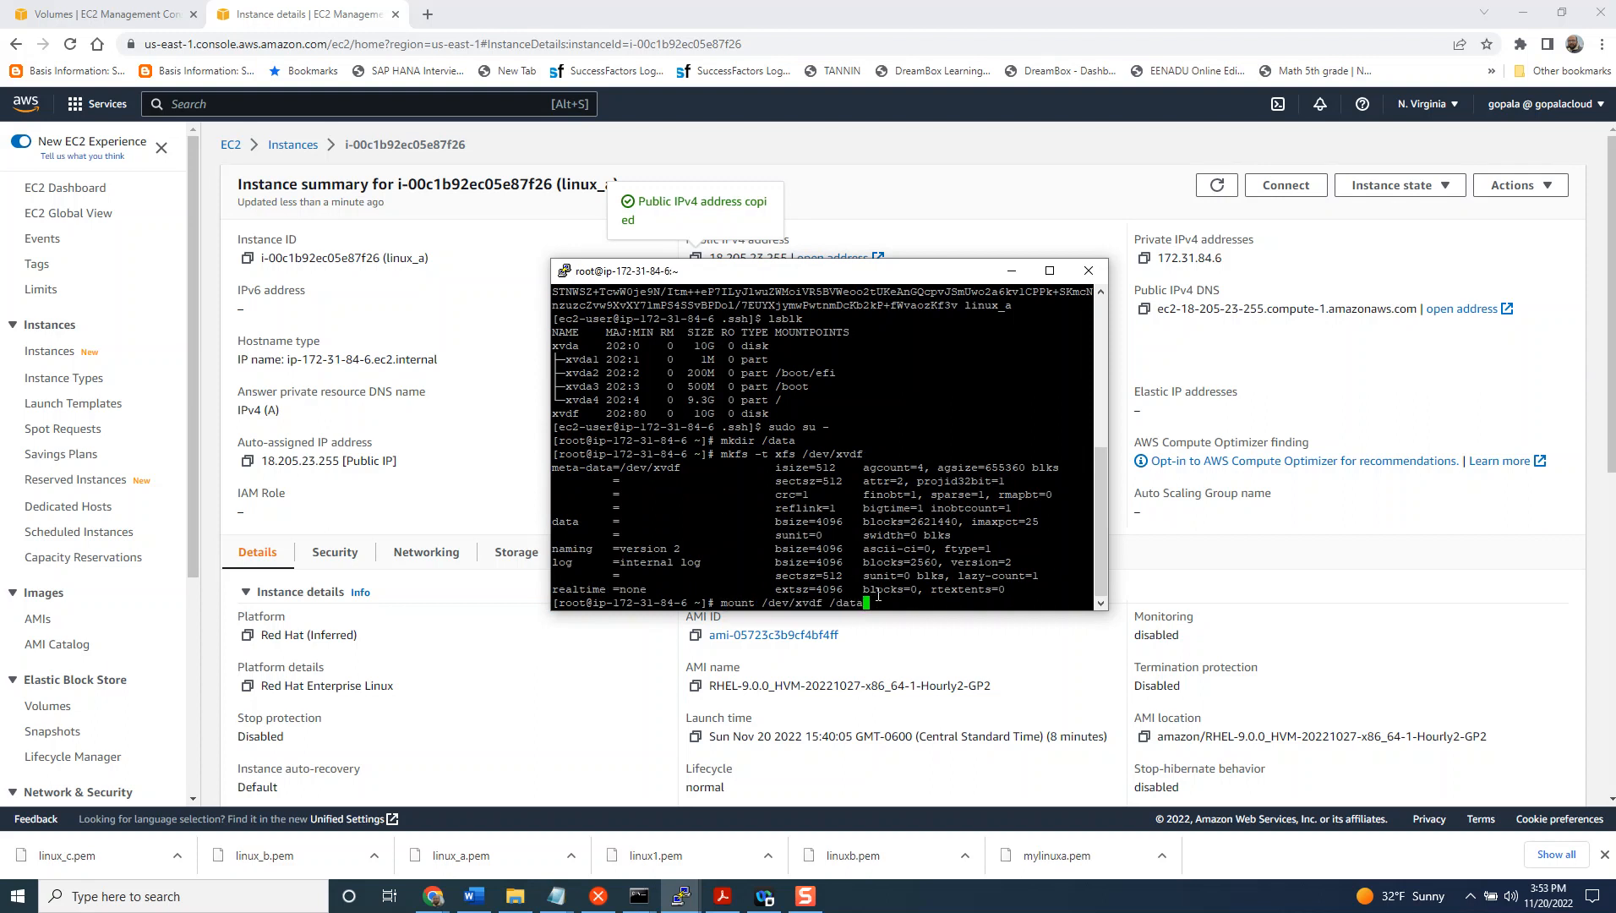
{"action": "key", "text": "Return"}
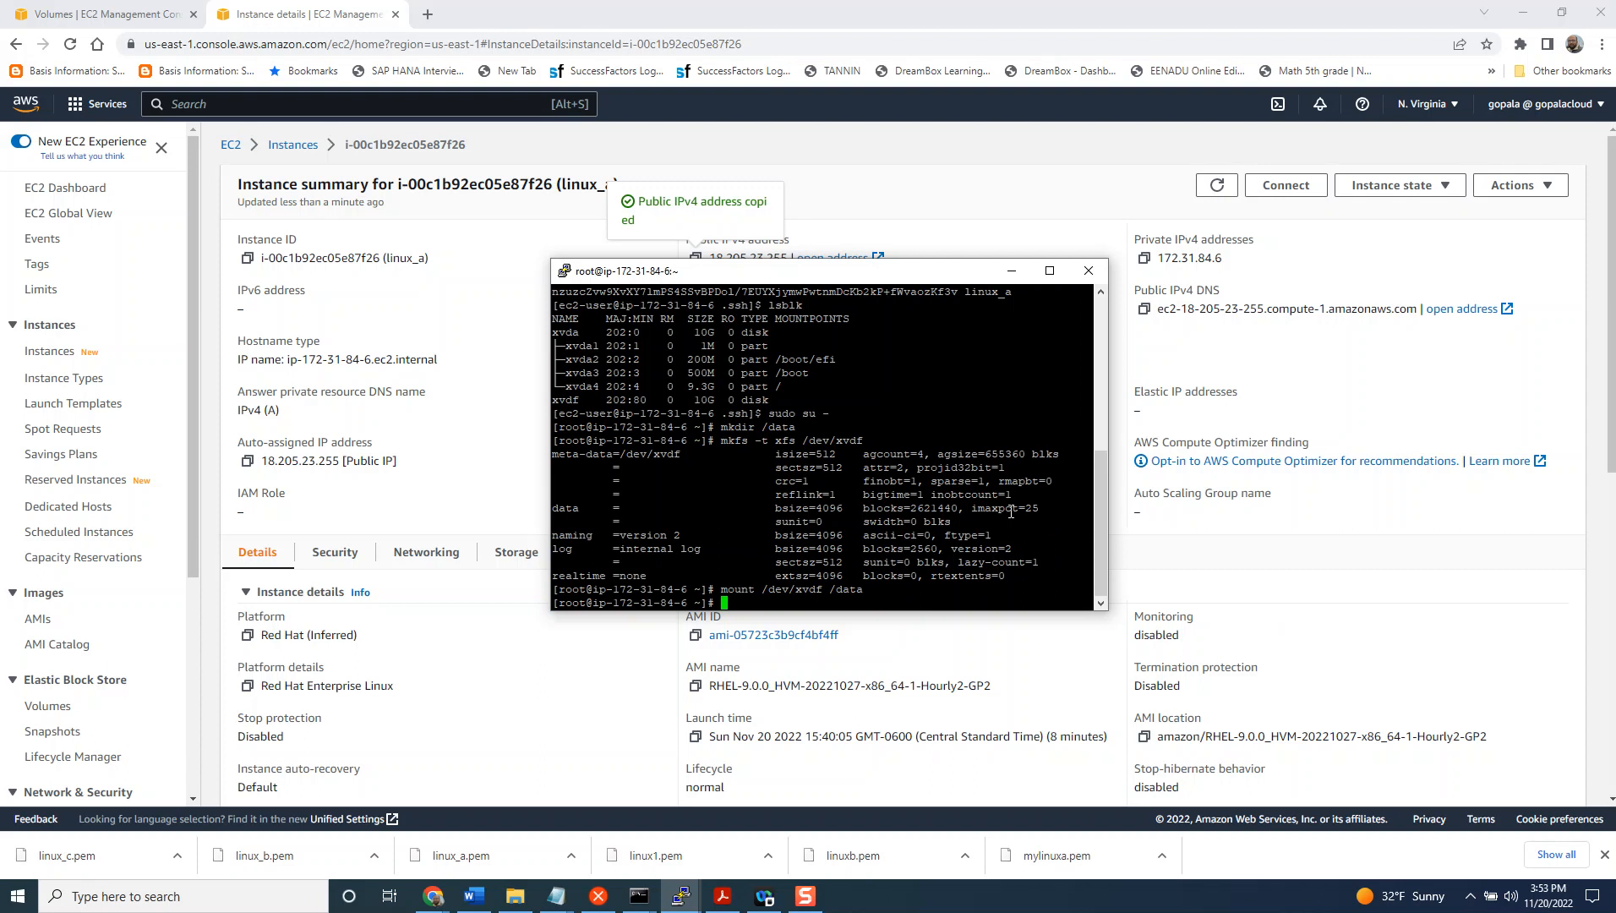
- Change to the /data directory and create the empty files file1 and file2 in it
{"action": "type", "text": "cd data"}
{"action": "key", "text": "Return"}
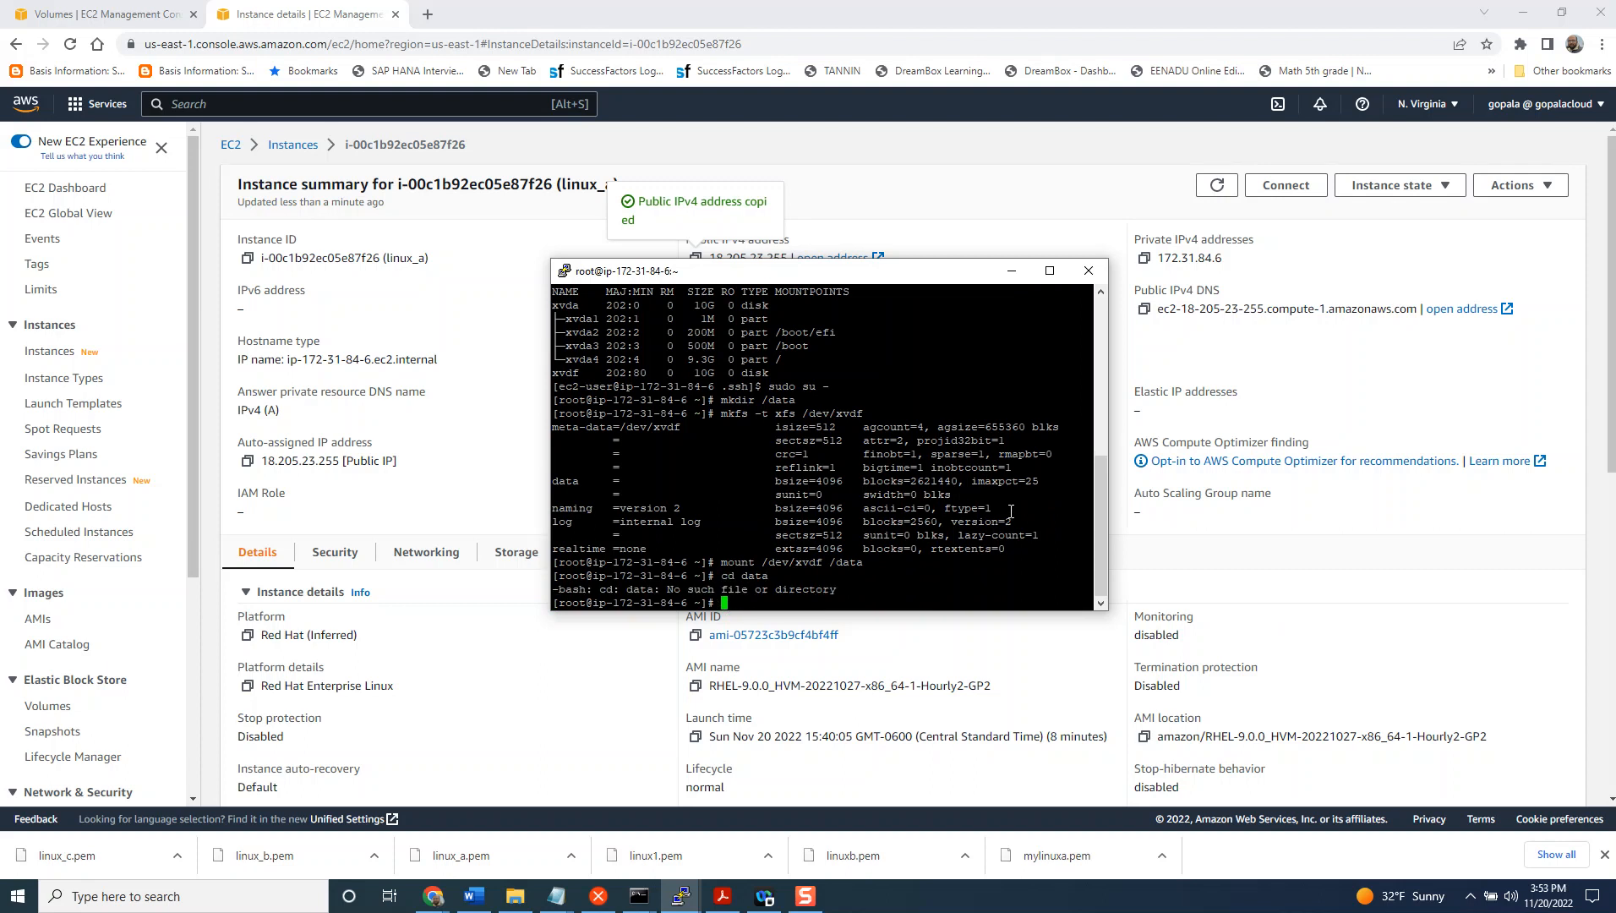
{"action": "type", "text": "cd /data"}
{"action": "key", "text": "Return"}
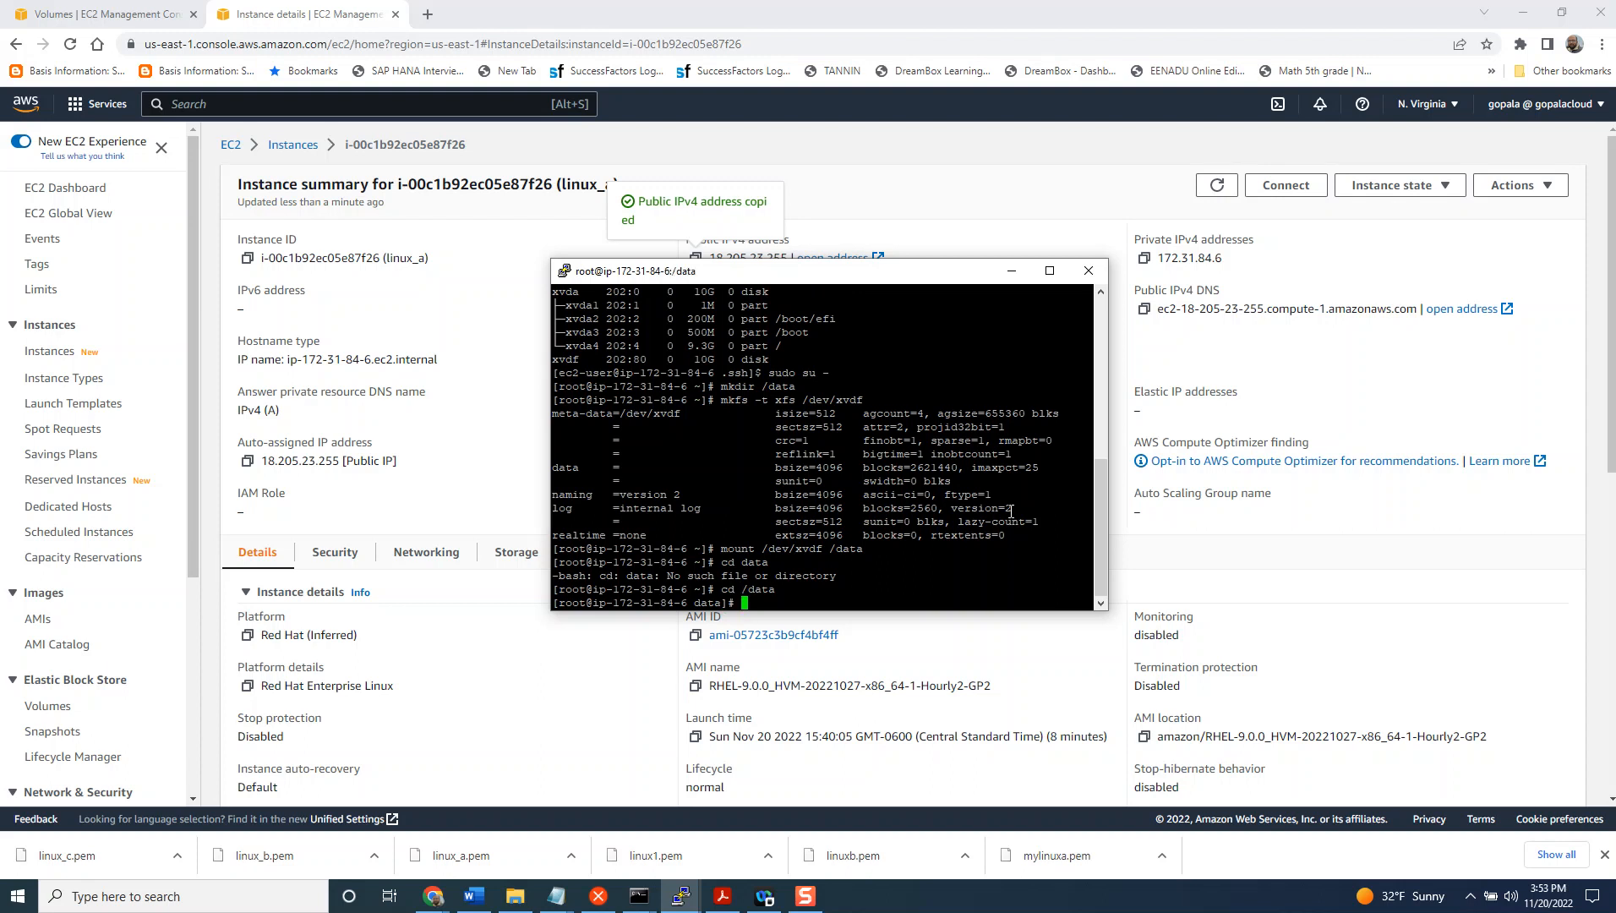
{"action": "type", "text": "touch file1"}
{"action": "key", "text": "Return"}
{"action": "type", "text": "touch "}
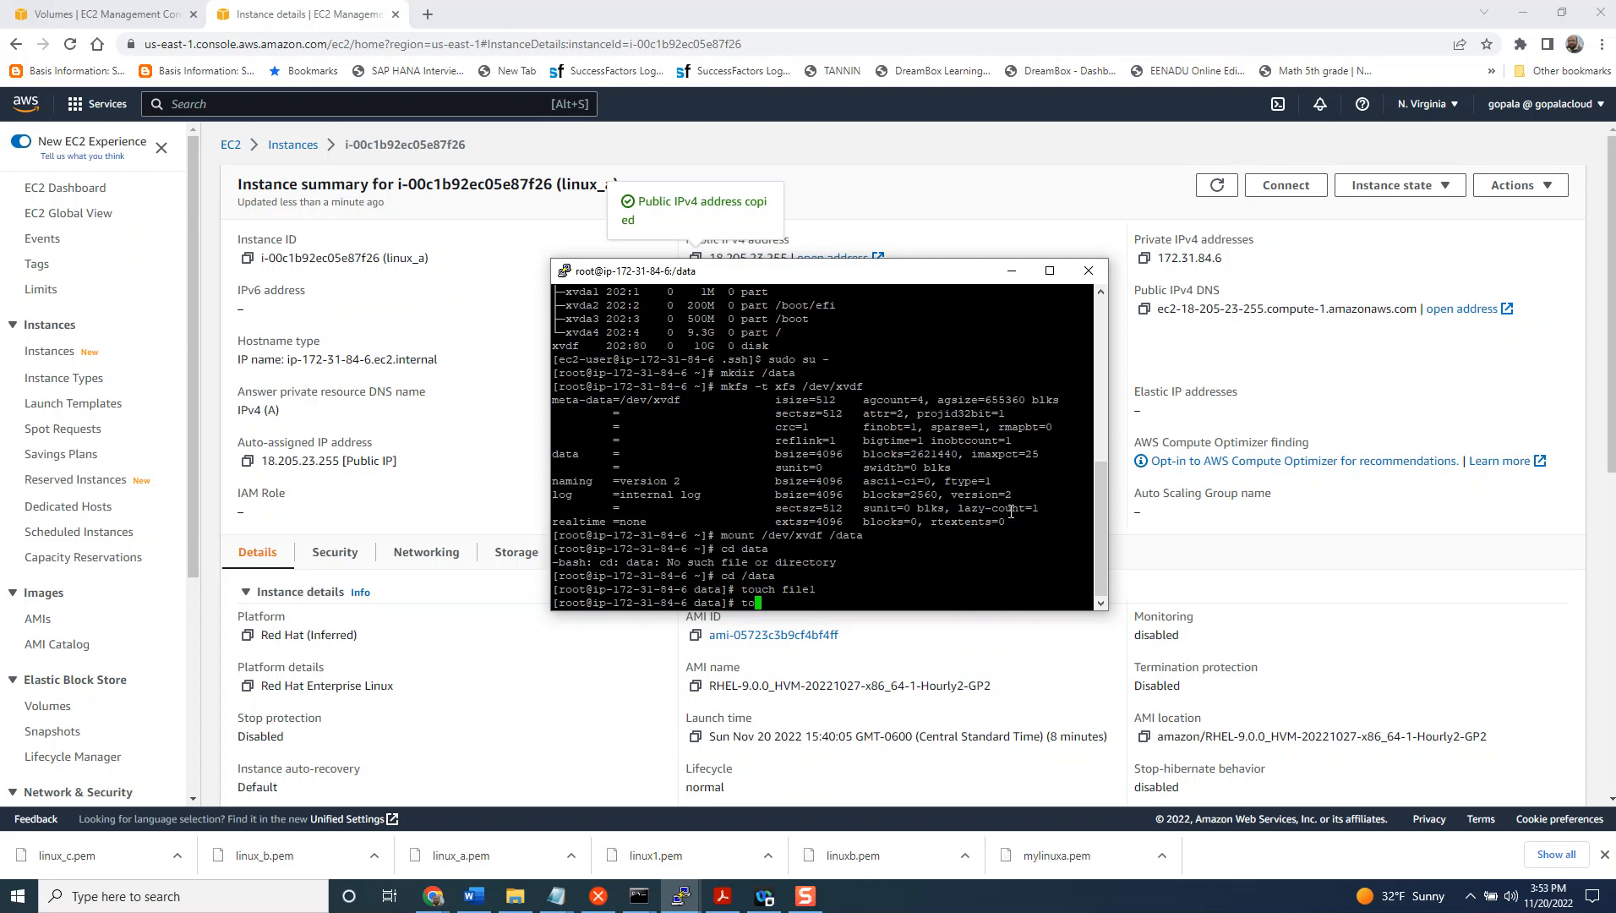
{"action": "type", "text": "file2"}
{"action": "key", "text": "Return"}
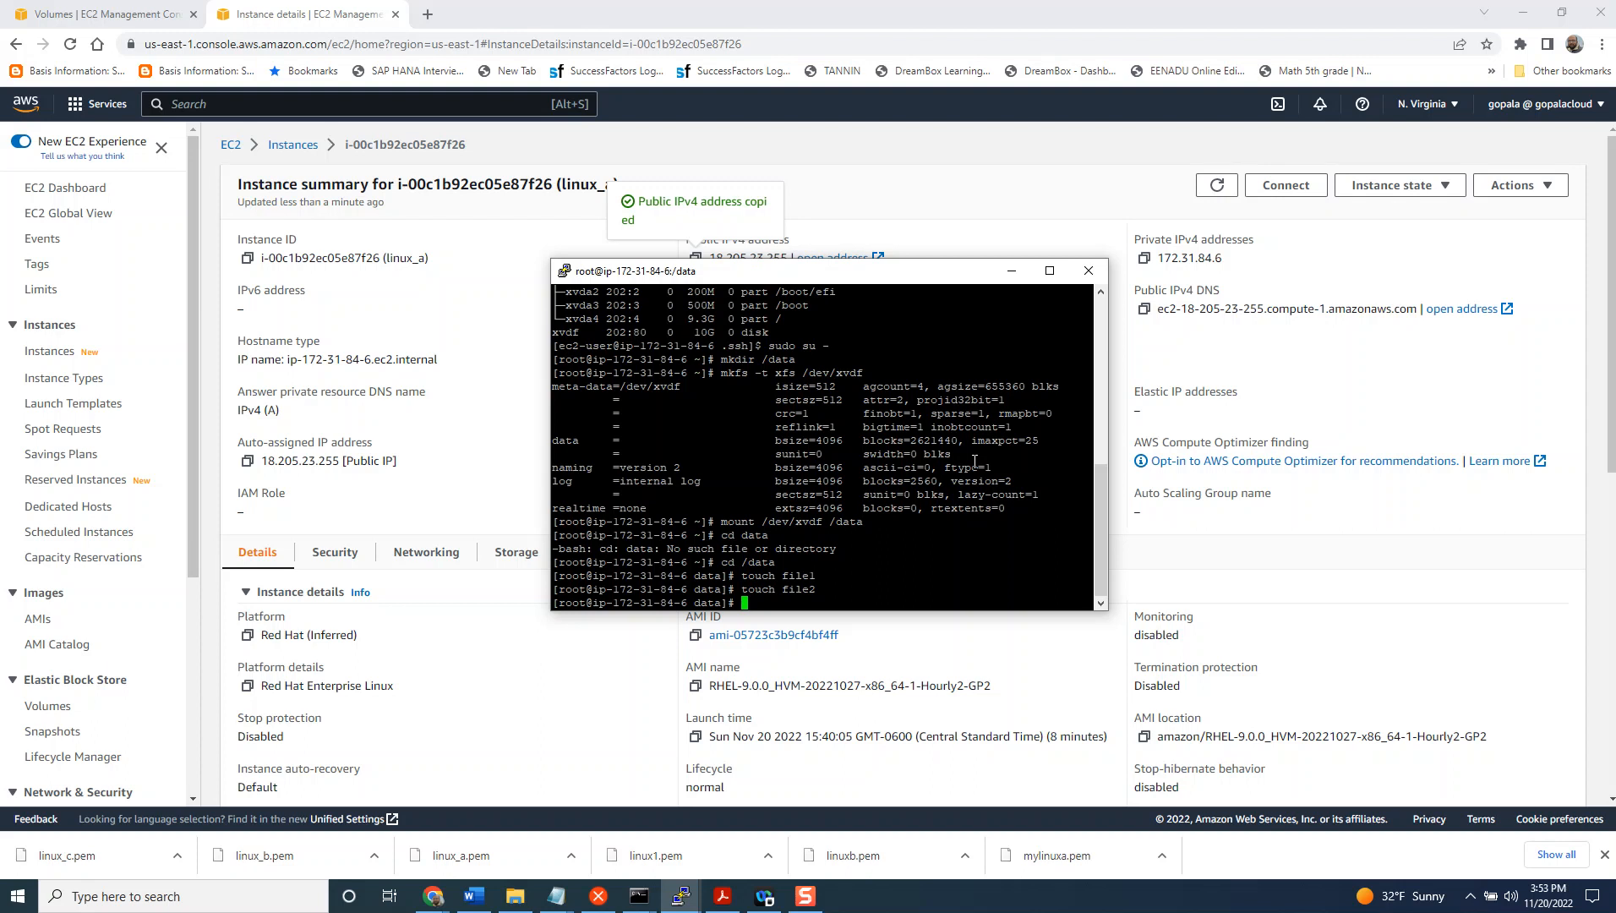
- List the mounted file systems with df -h and examine the /dev/xvdf entry and its mount point
{"action": "type", "text": "df -h"}
{"action": "key", "text": "Return"}
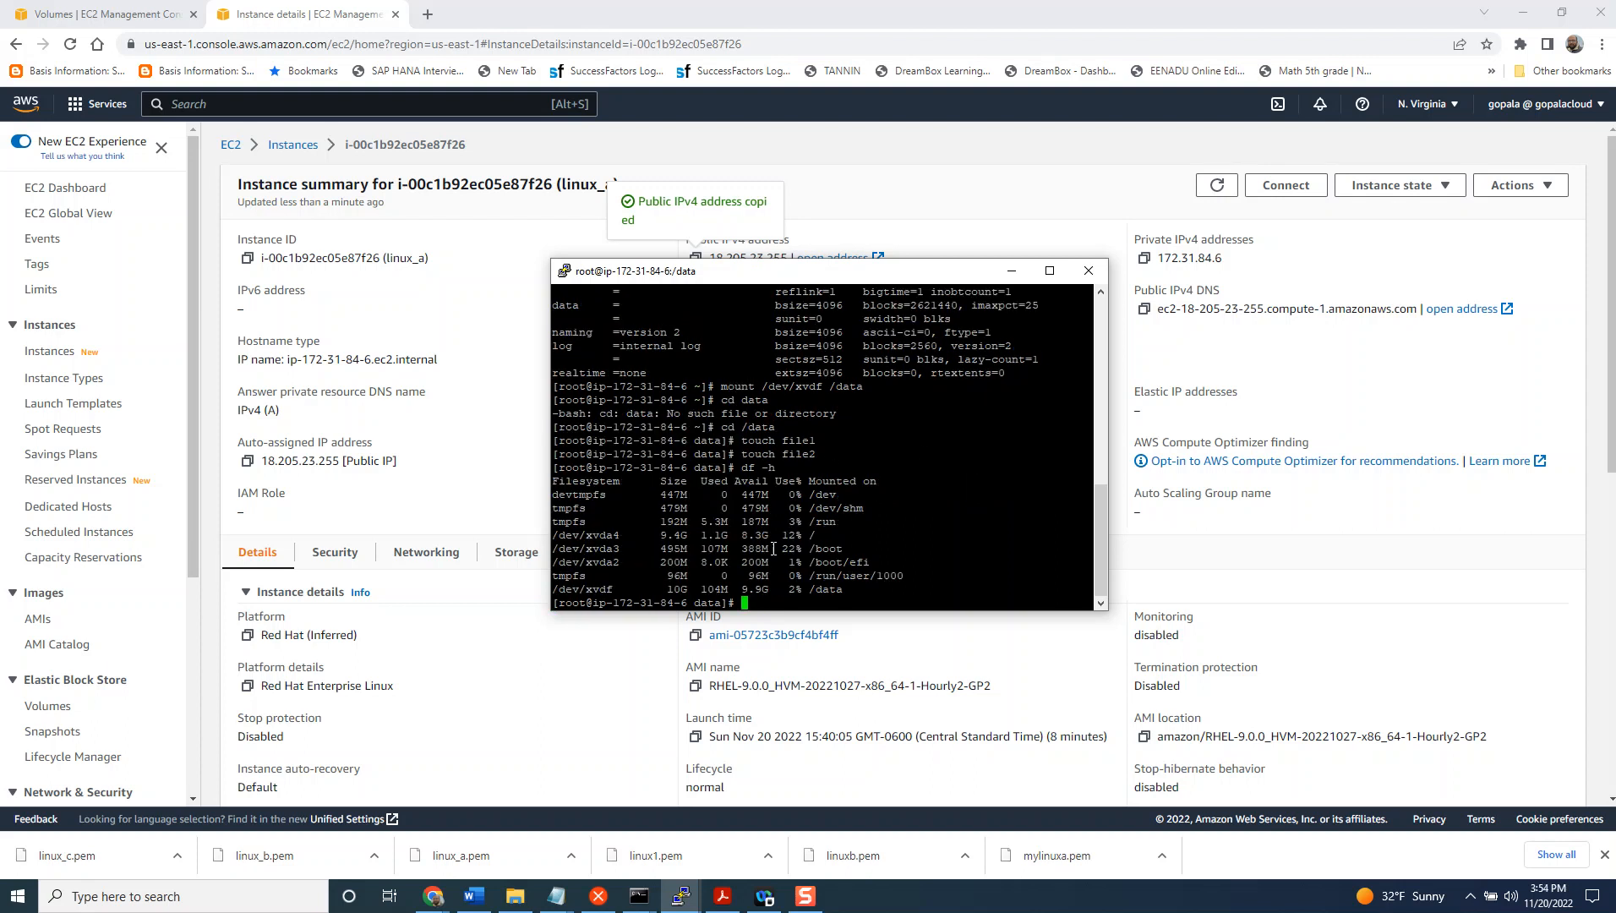
{"action": "left_click_drag", "start_coordinate": [802, 589], "coordinate": [824, 590]}
{"action": "left_click_drag", "start_coordinate": [552, 589], "coordinate": [599, 590]}
{"action": "left_click_drag", "start_coordinate": [809, 589], "coordinate": [849, 589]}
{"action": "left_click", "coordinate": [745, 606]}
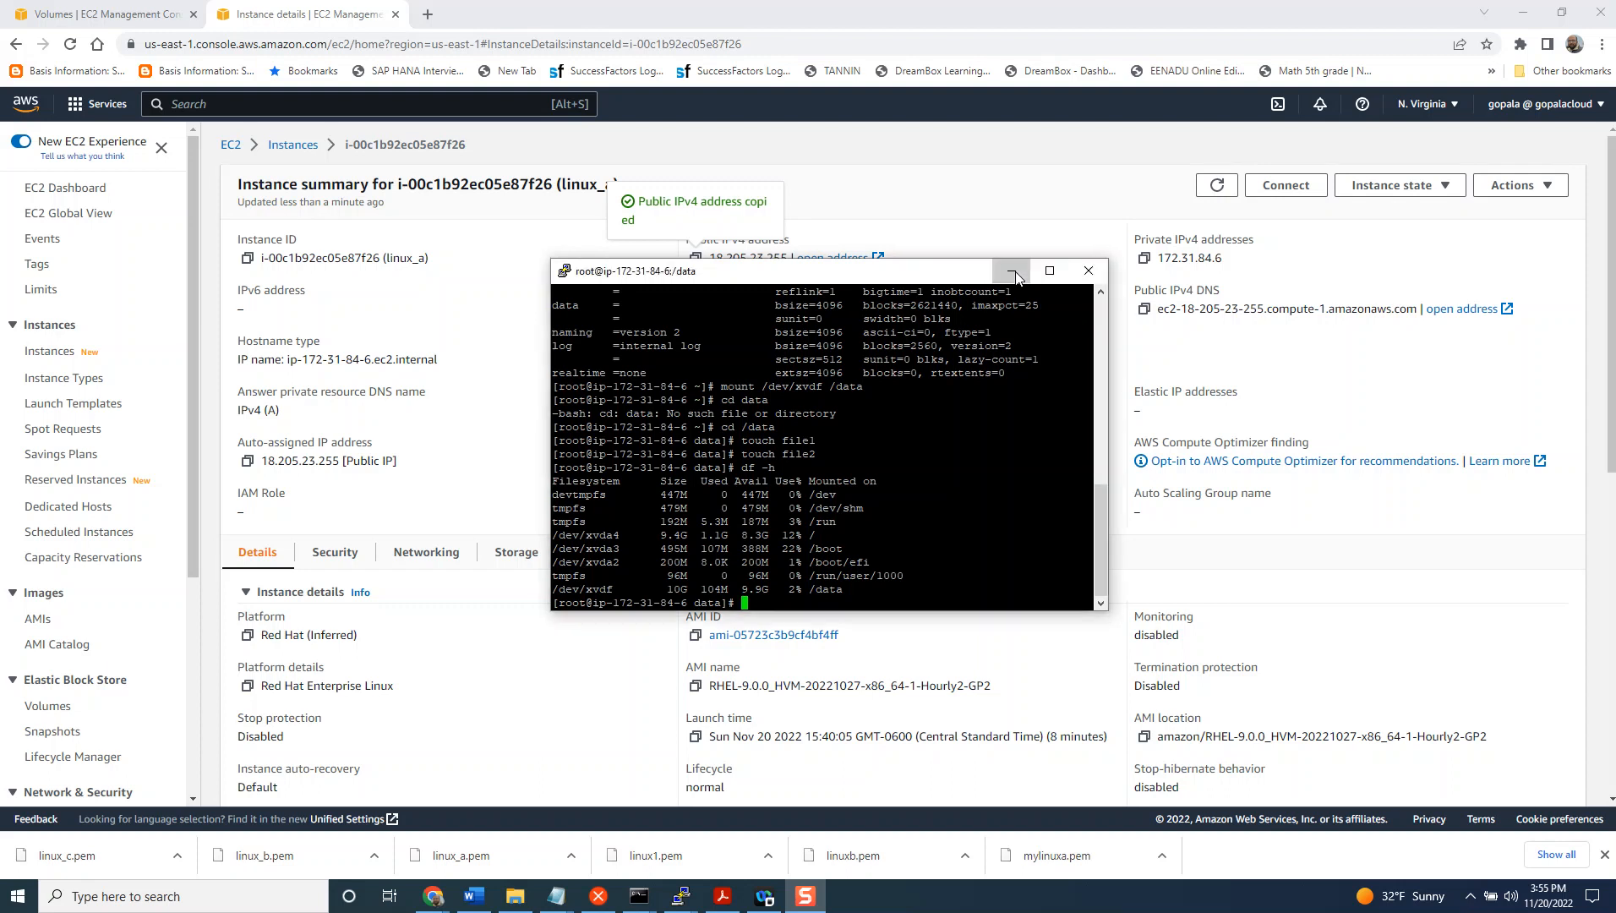
- Return to the EC2 console's volume list and widen the Attached Instances column to check each volume's instance and device name
{"action": "left_click", "coordinate": [1014, 274]}
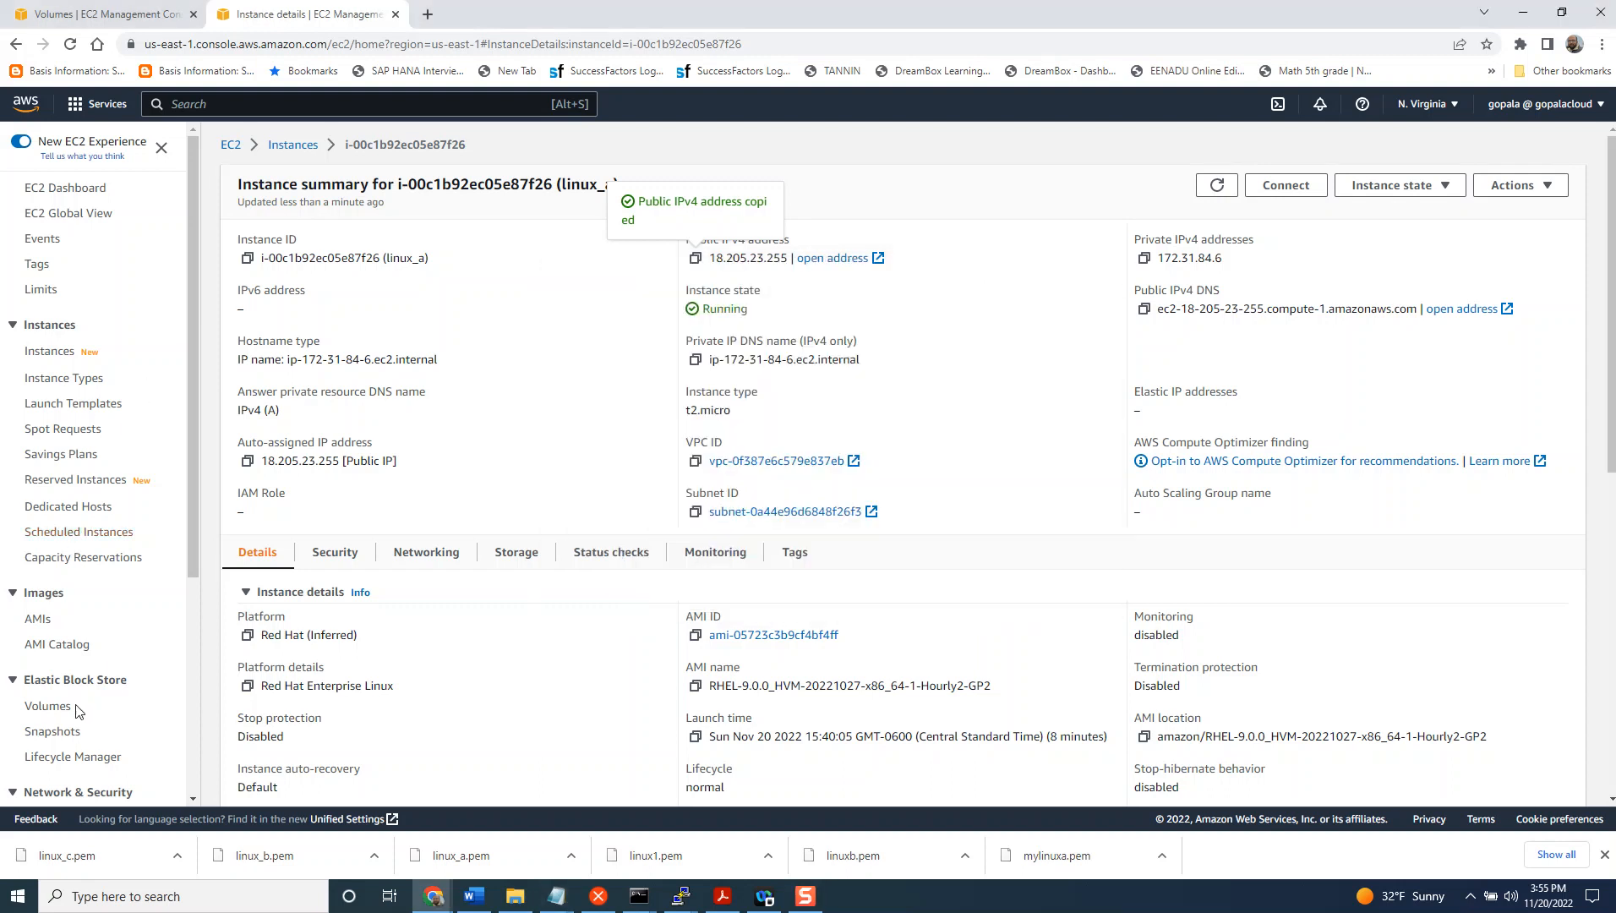
{"action": "left_click", "coordinate": [48, 708]}
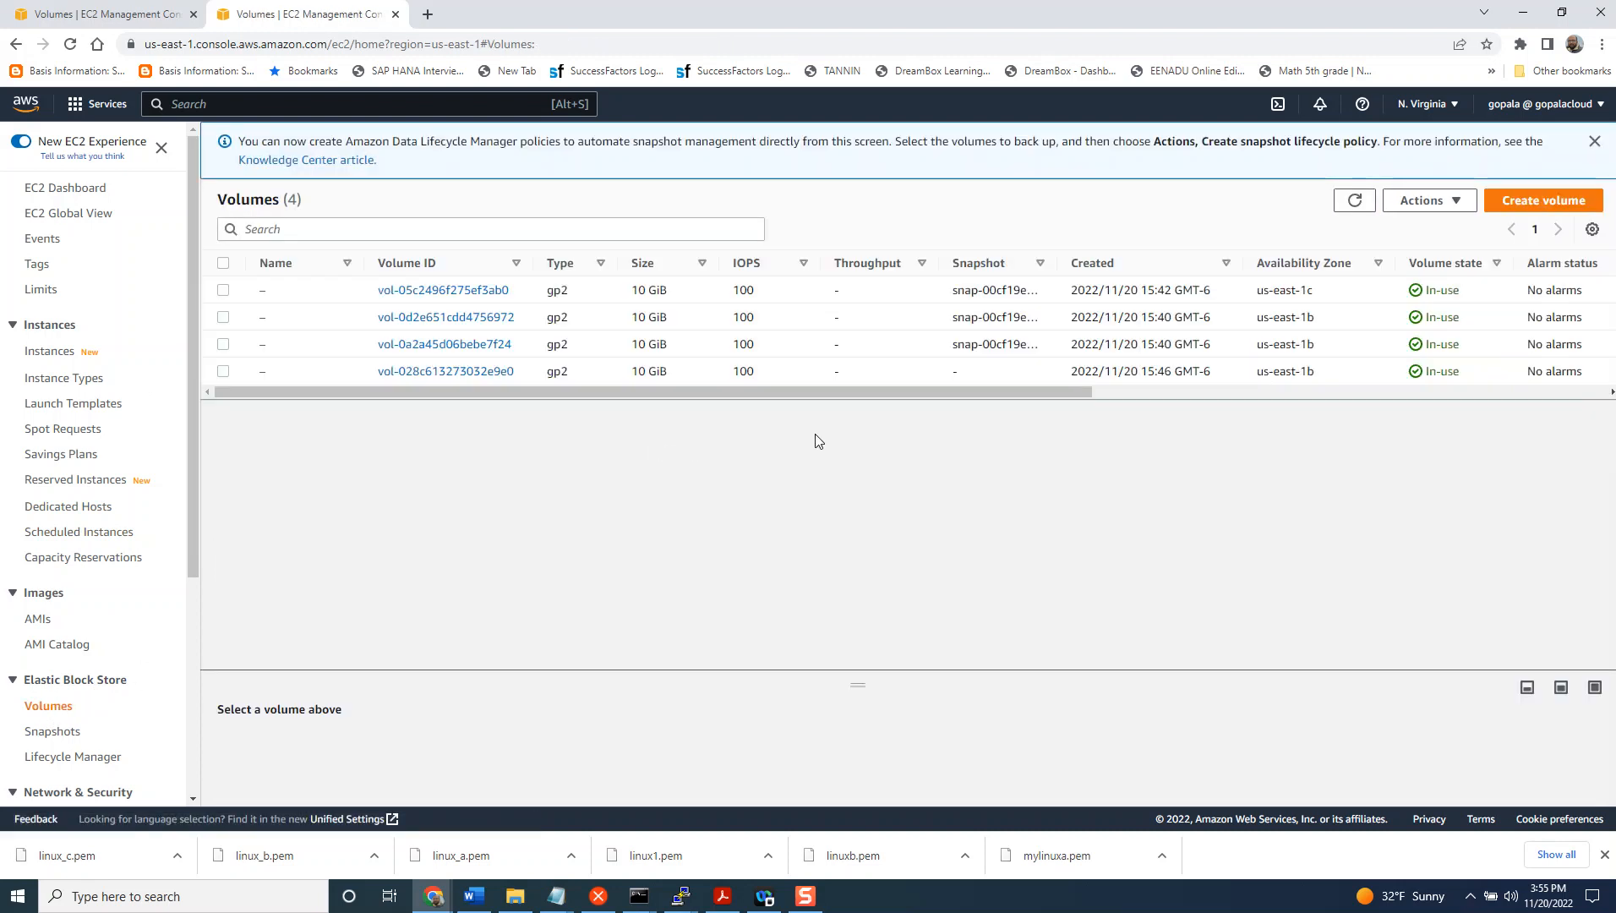
{"action": "left_click_drag", "start_coordinate": [893, 398], "coordinate": [1138, 394]}
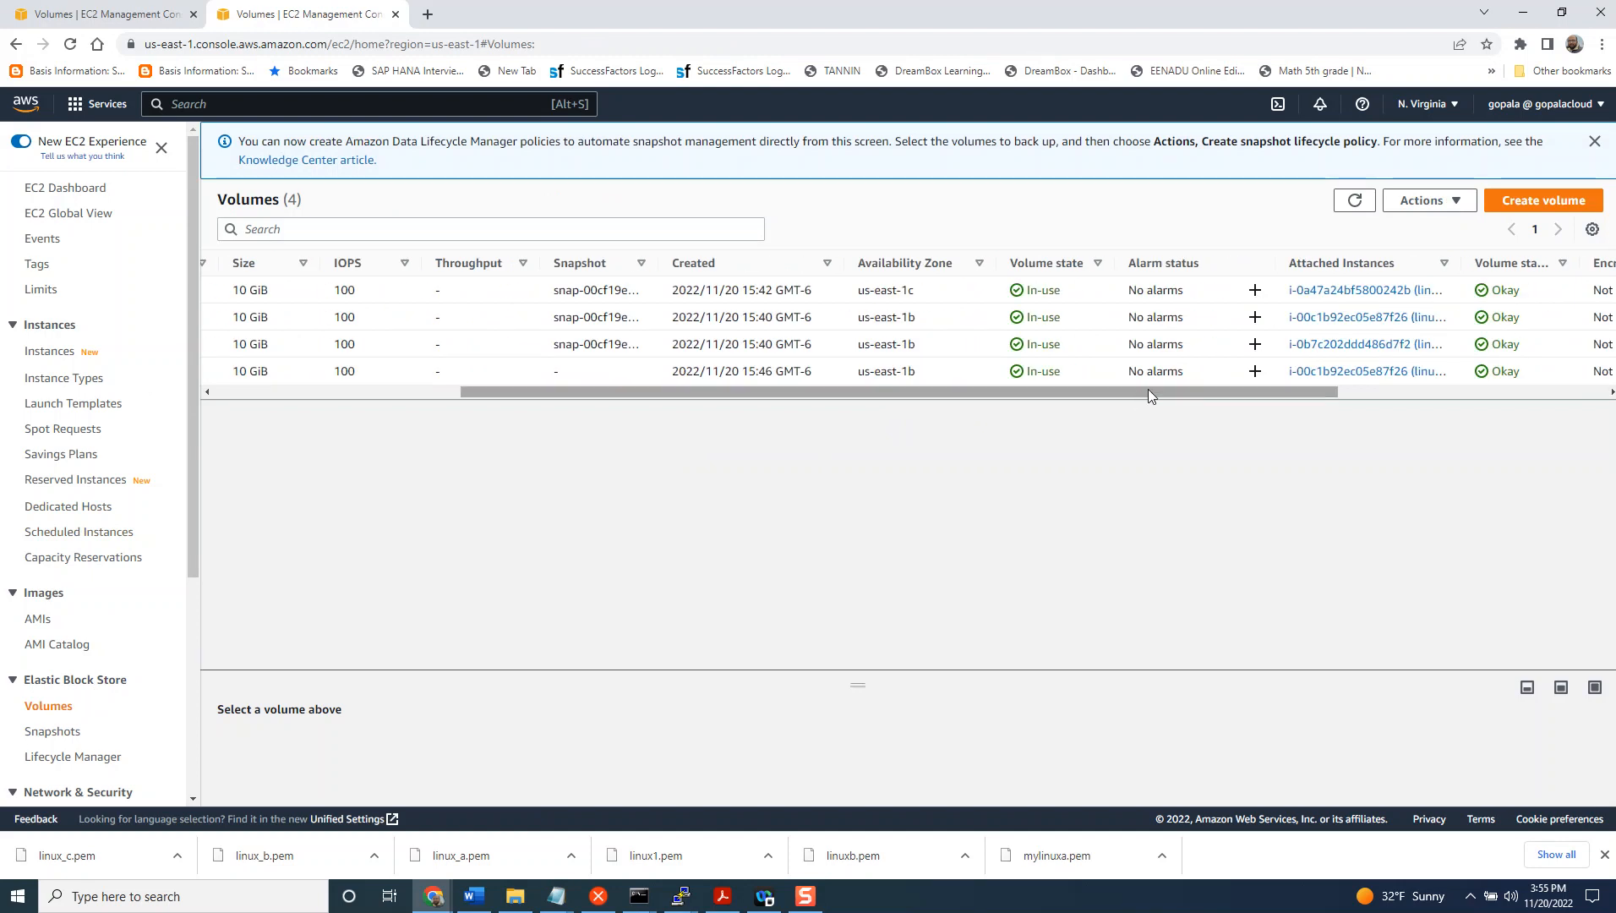
{"action": "left_click_drag", "start_coordinate": [1462, 264], "coordinate": [1557, 264]}
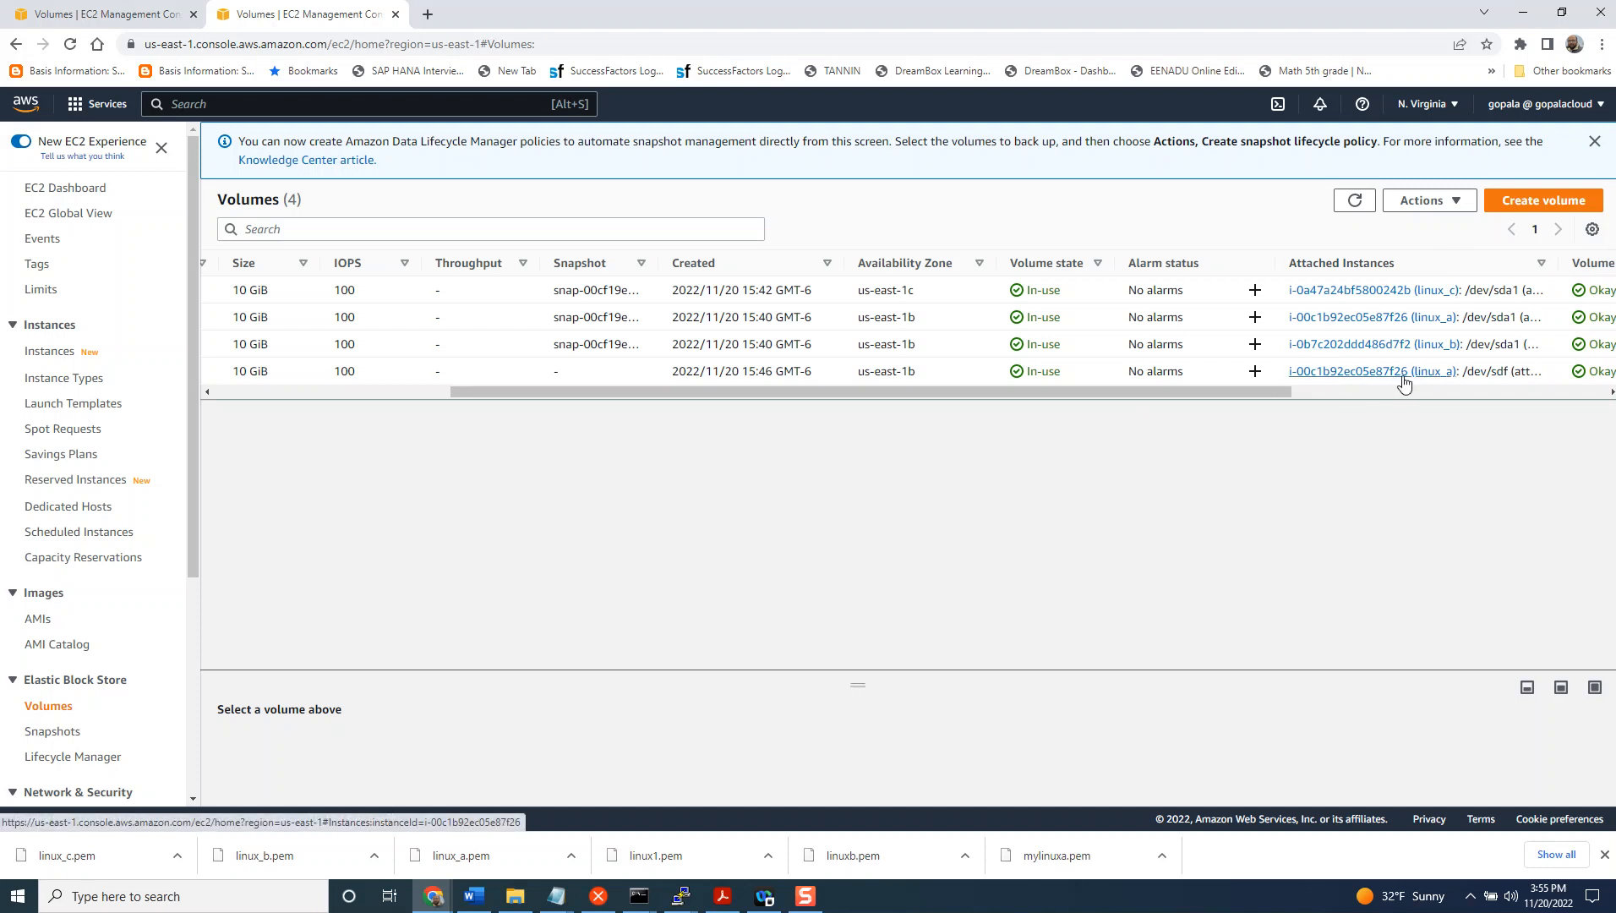
{"action": "left_click_drag", "start_coordinate": [1554, 256], "coordinate": [1590, 263]}
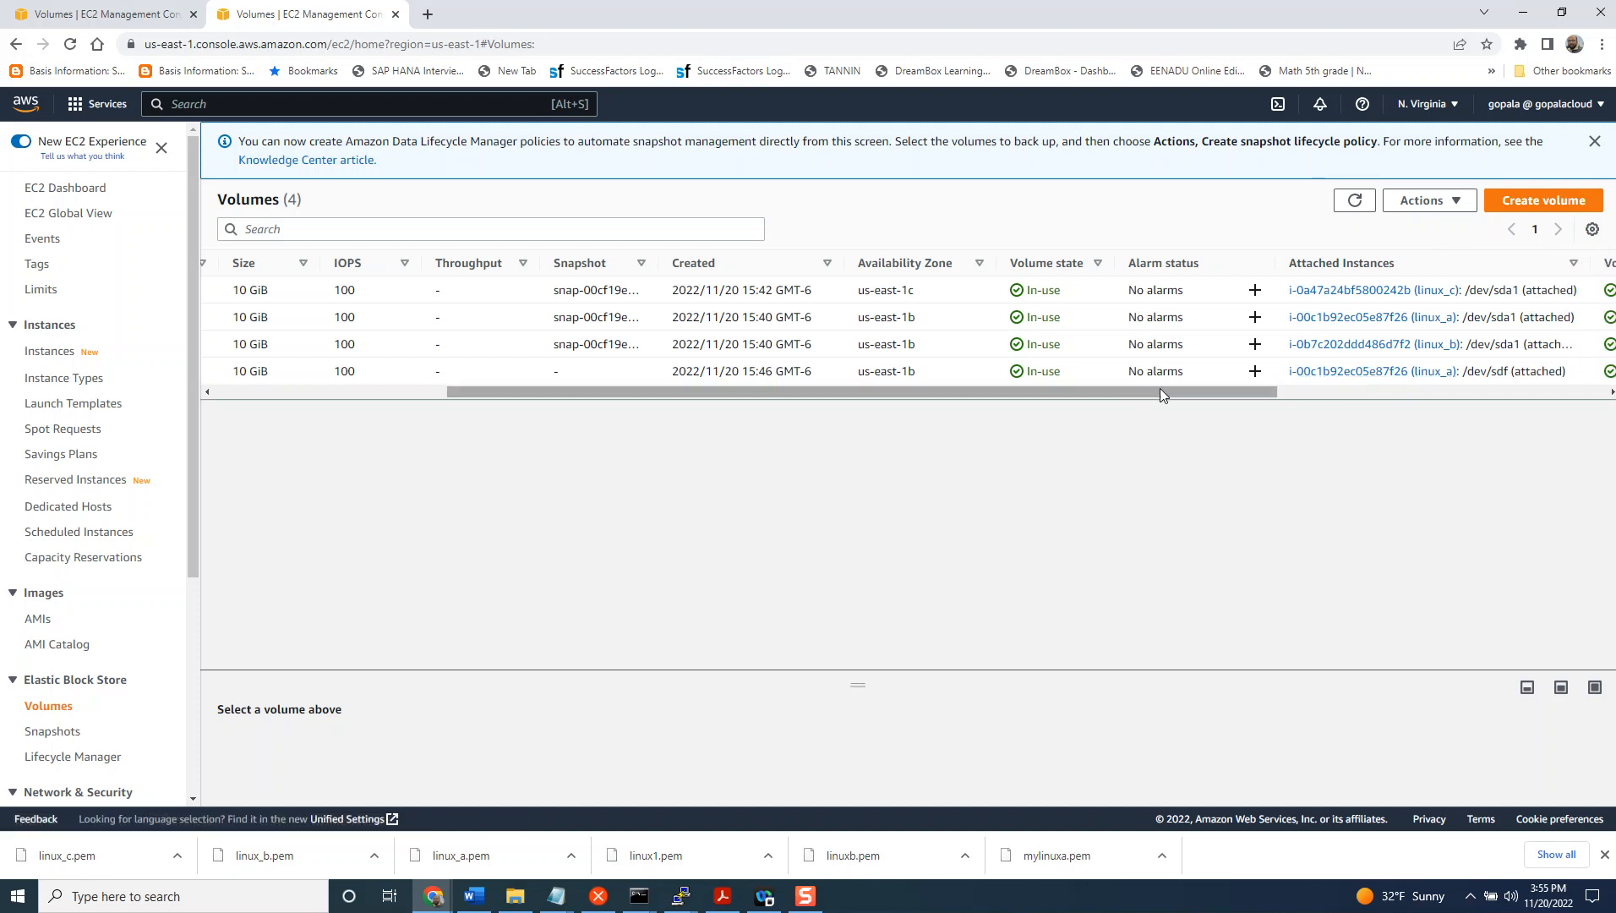
{"action": "left_click_drag", "start_coordinate": [1158, 388], "coordinate": [1172, 393]}
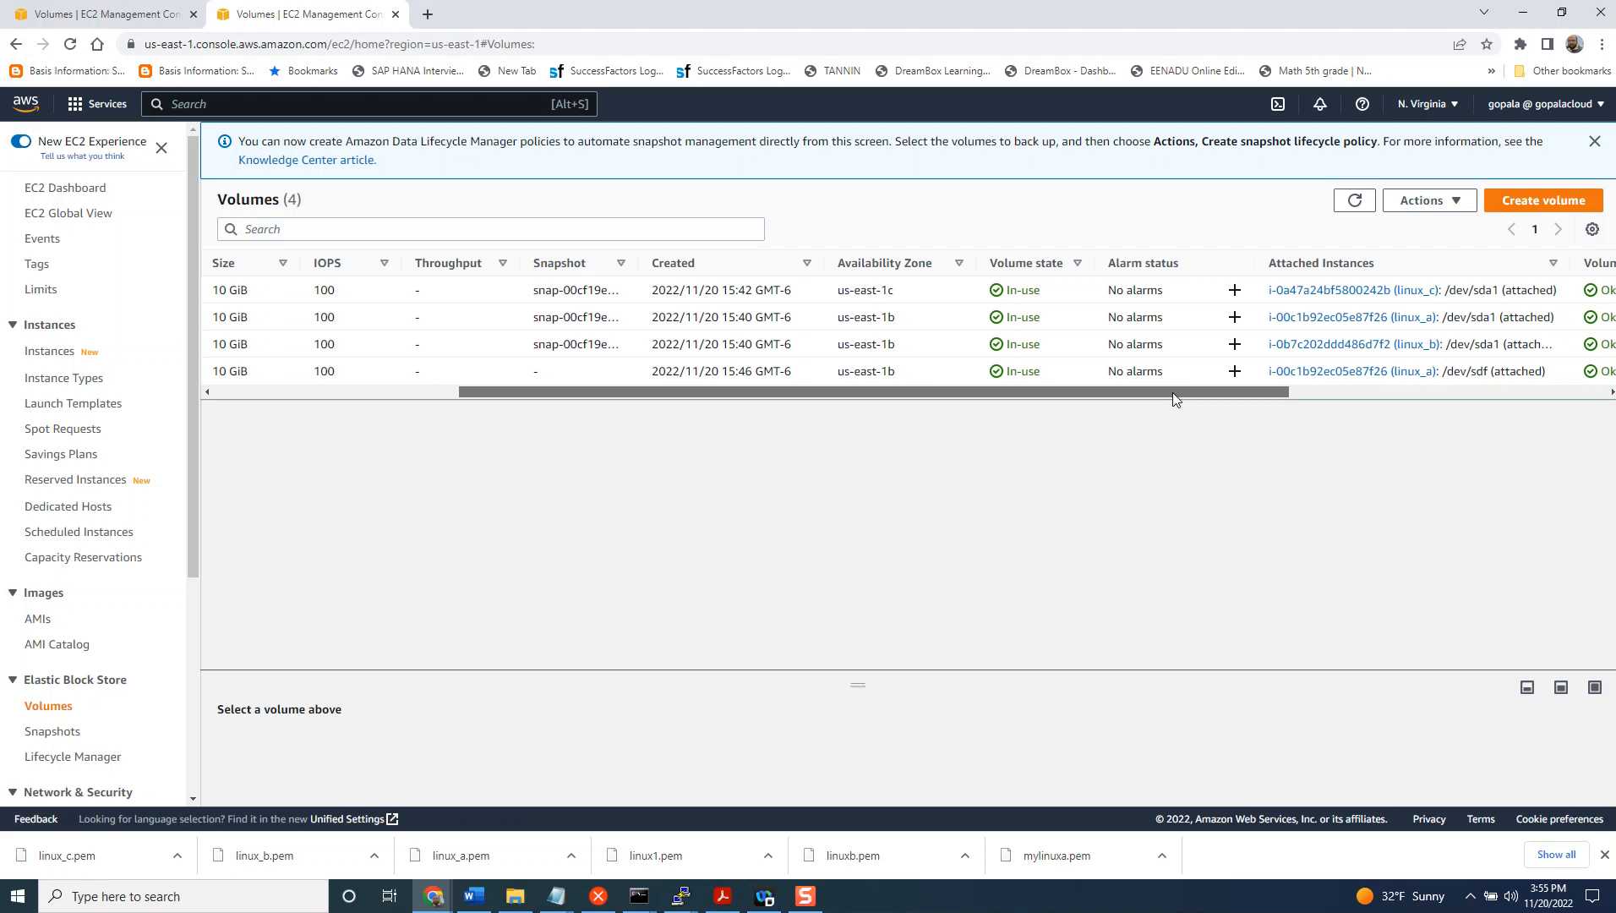
{"action": "left_click_drag", "start_coordinate": [1229, 393], "coordinate": [1229, 393]}
- Detach volume vol-028c613273032e9e0 from its instance and confirm the detachment
{"action": "left_click_drag", "start_coordinate": [1228, 393], "coordinate": [226, 383]}
{"action": "left_click", "coordinate": [222, 375]}
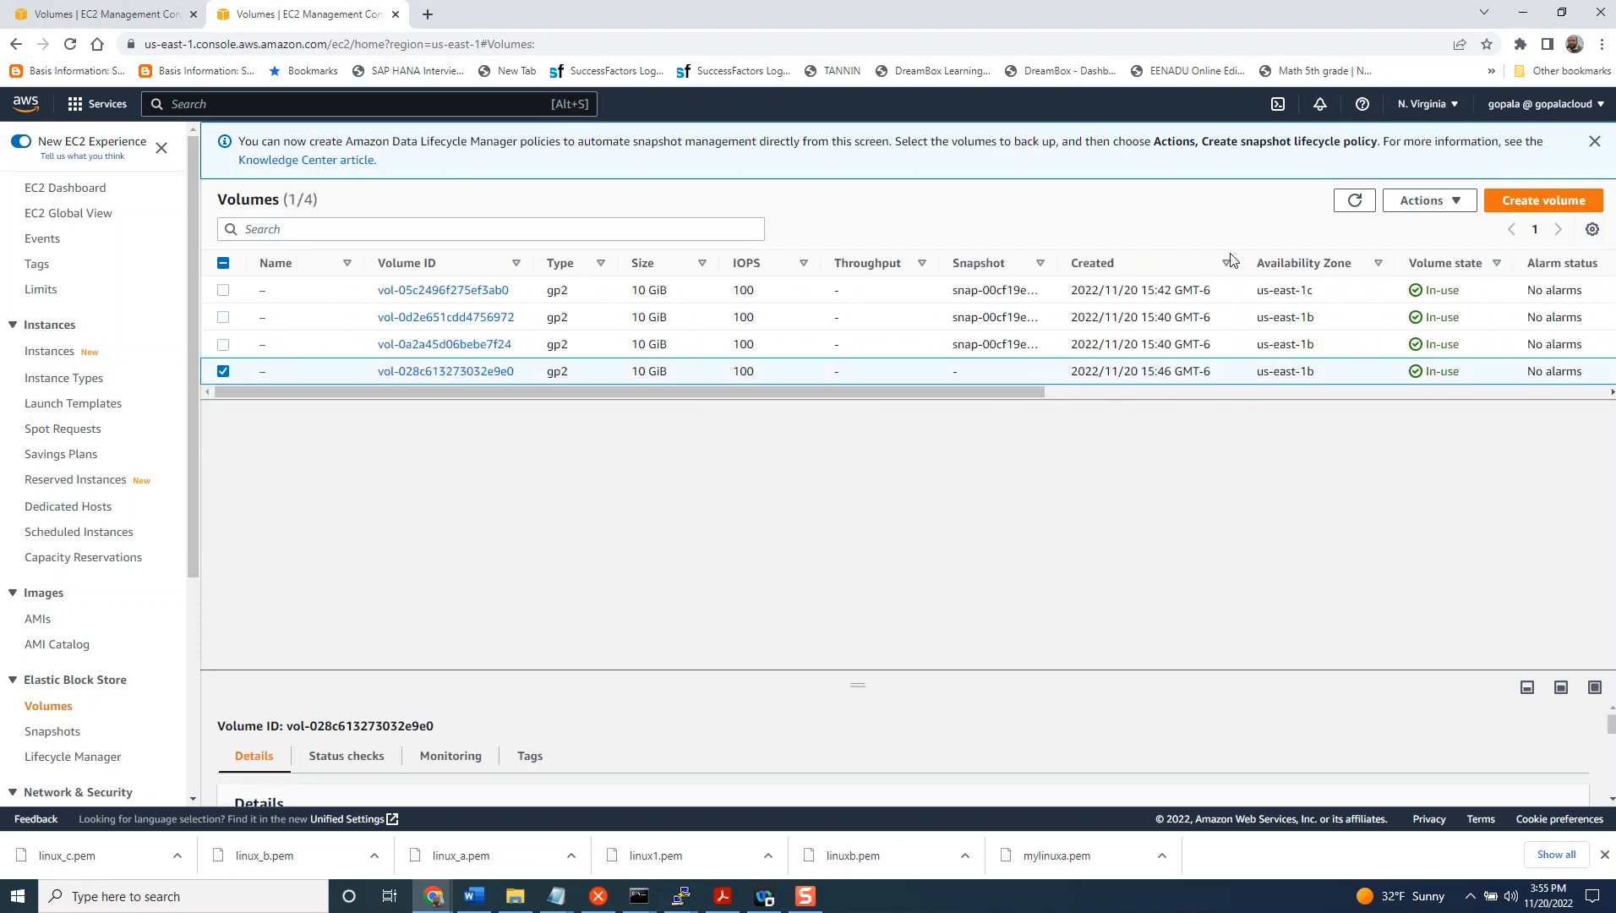
{"action": "left_click", "coordinate": [1452, 203]}
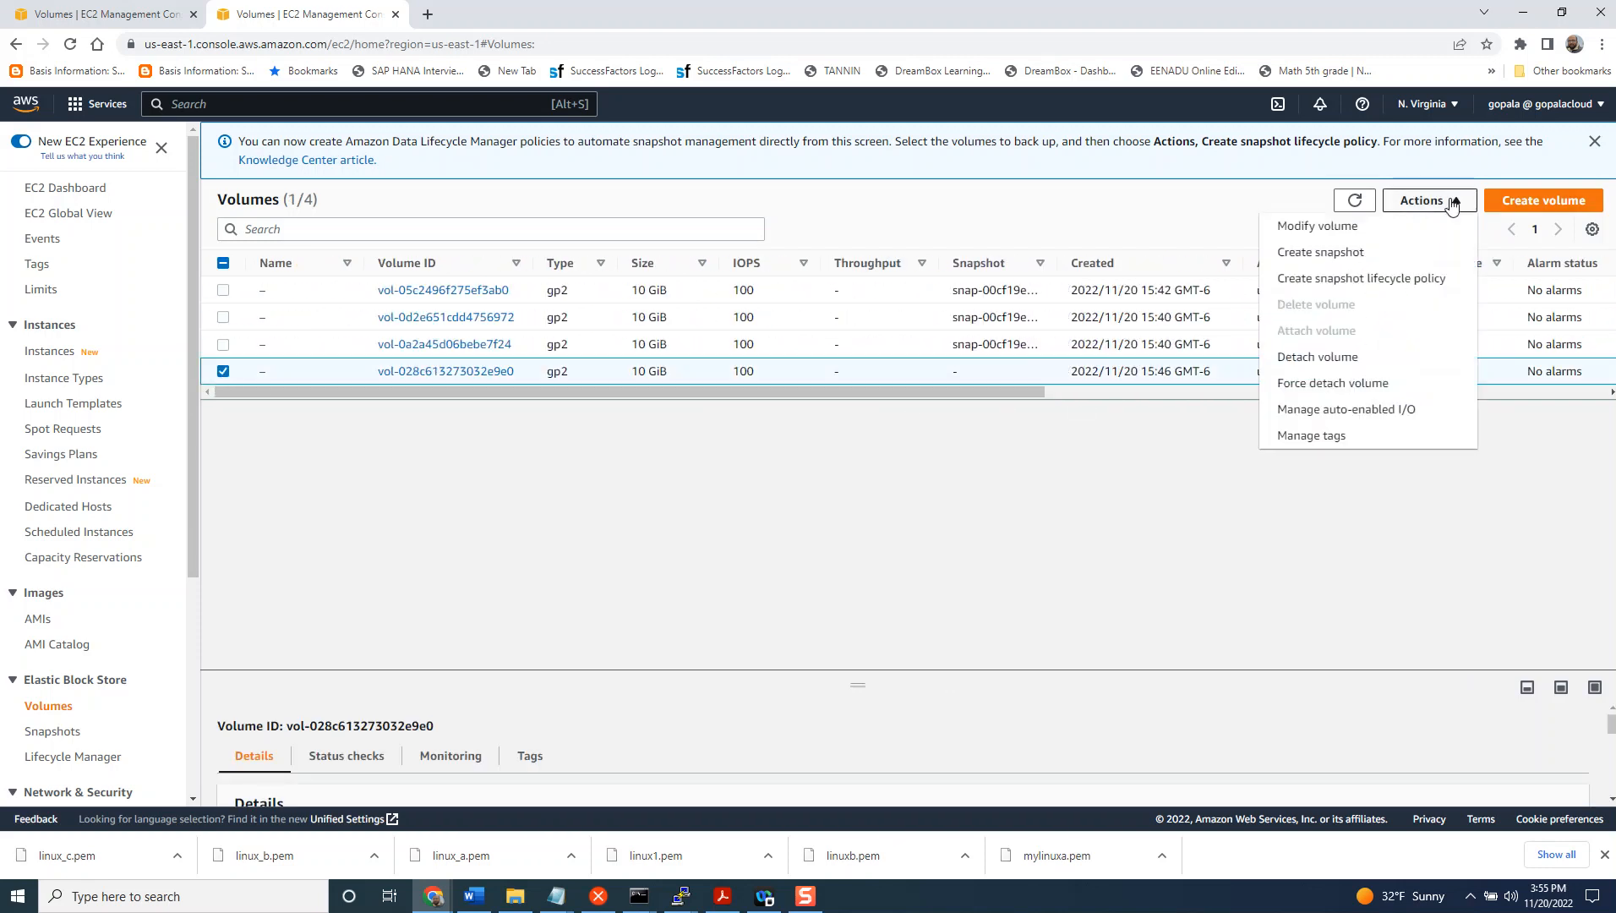
{"action": "left_click", "coordinate": [1342, 356]}
{"action": "left_click", "coordinate": [1110, 548]}
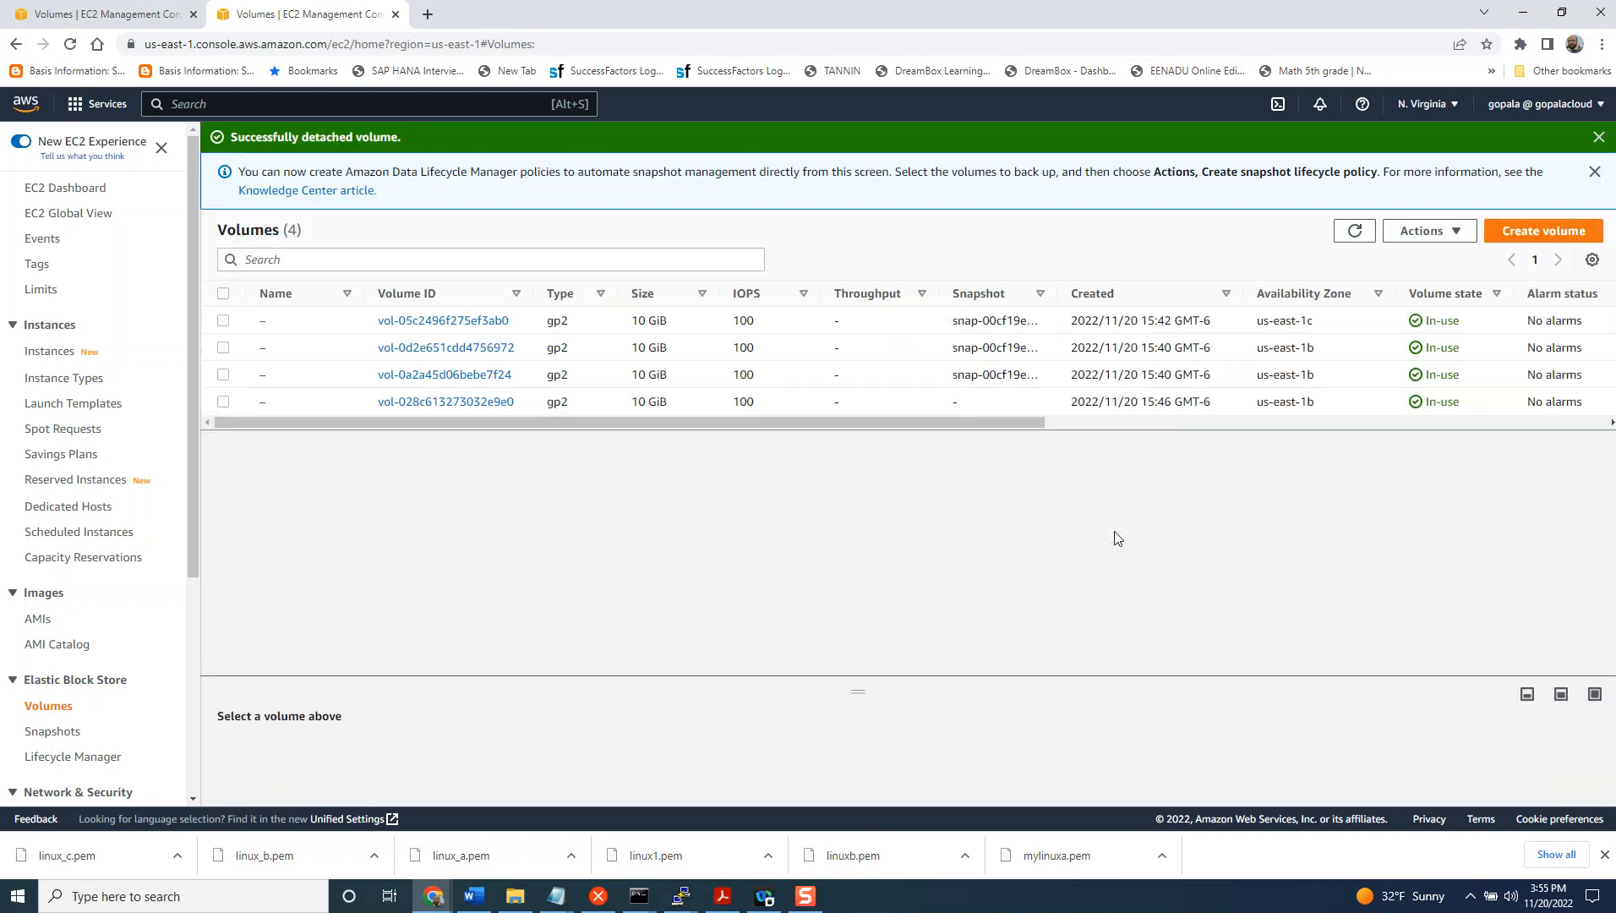
- Switch to the linux_a PuTTY session, check the mounted file systems with df -h, and list the contents of /data
{"action": "mouse_move", "coordinate": [693, 897]}
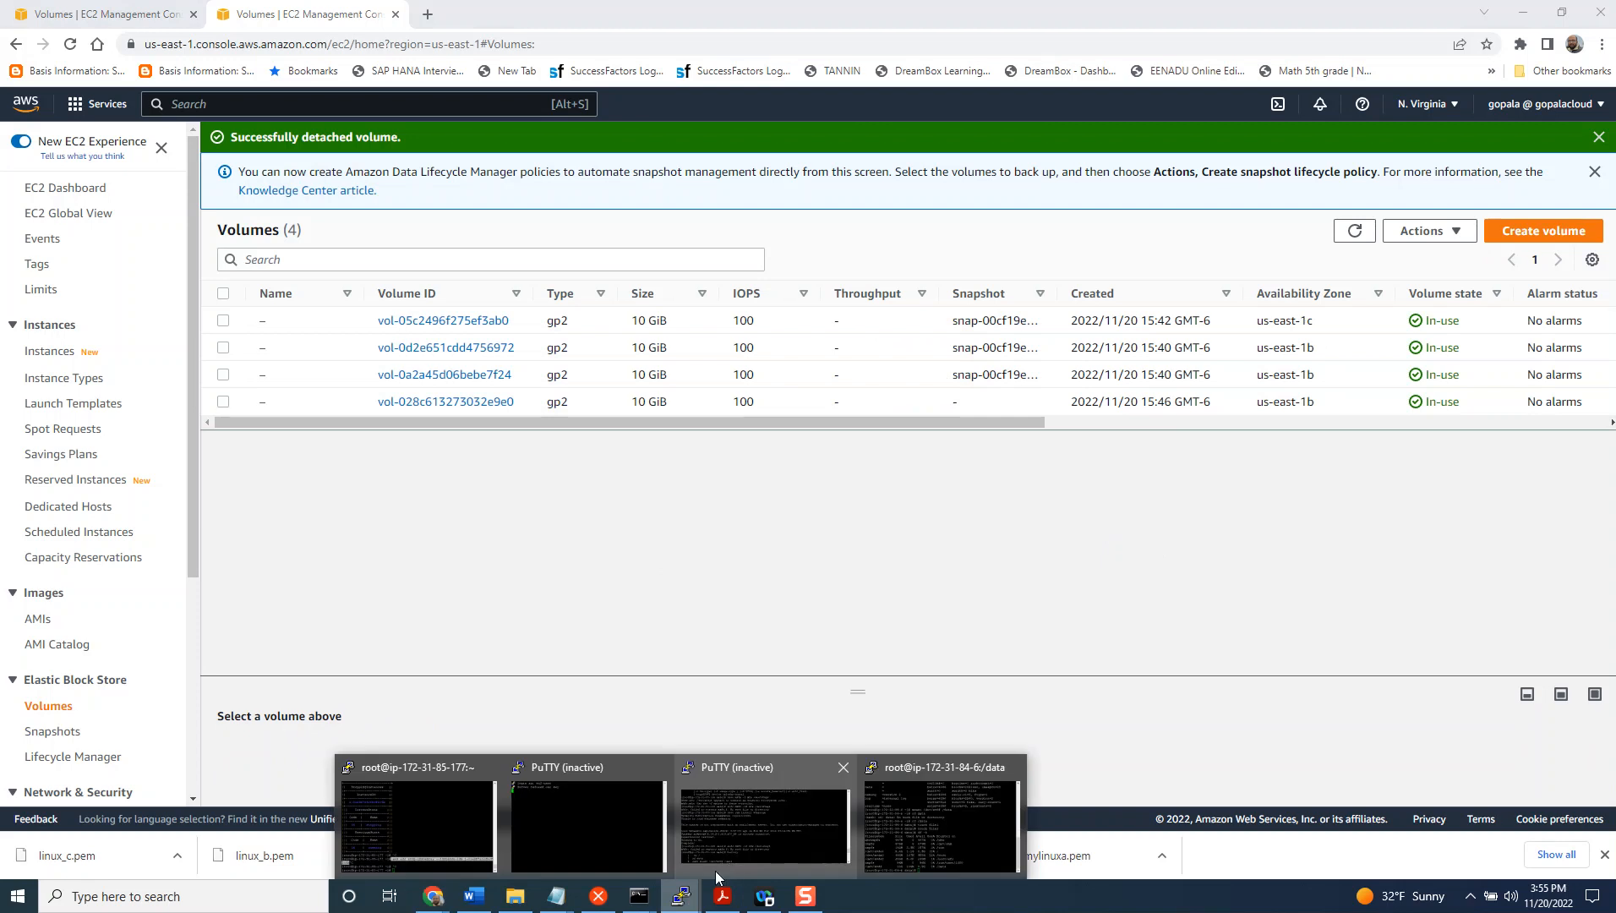
{"action": "left_click", "coordinate": [885, 832]}
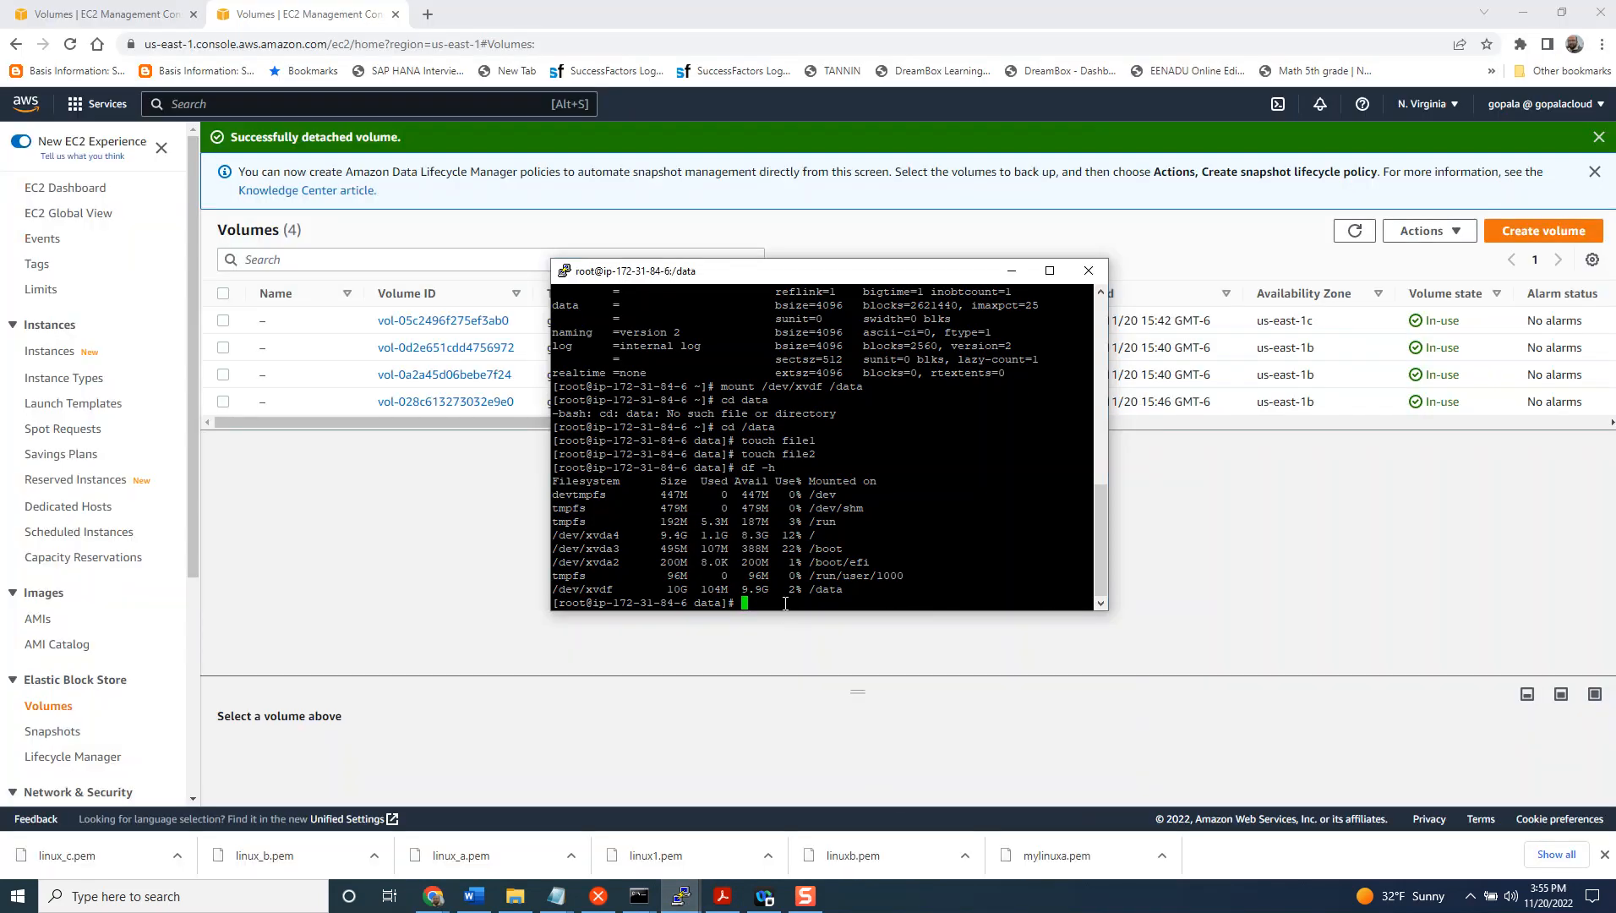
{"action": "type", "text": "df -h"}
{"action": "key", "text": "Return"}
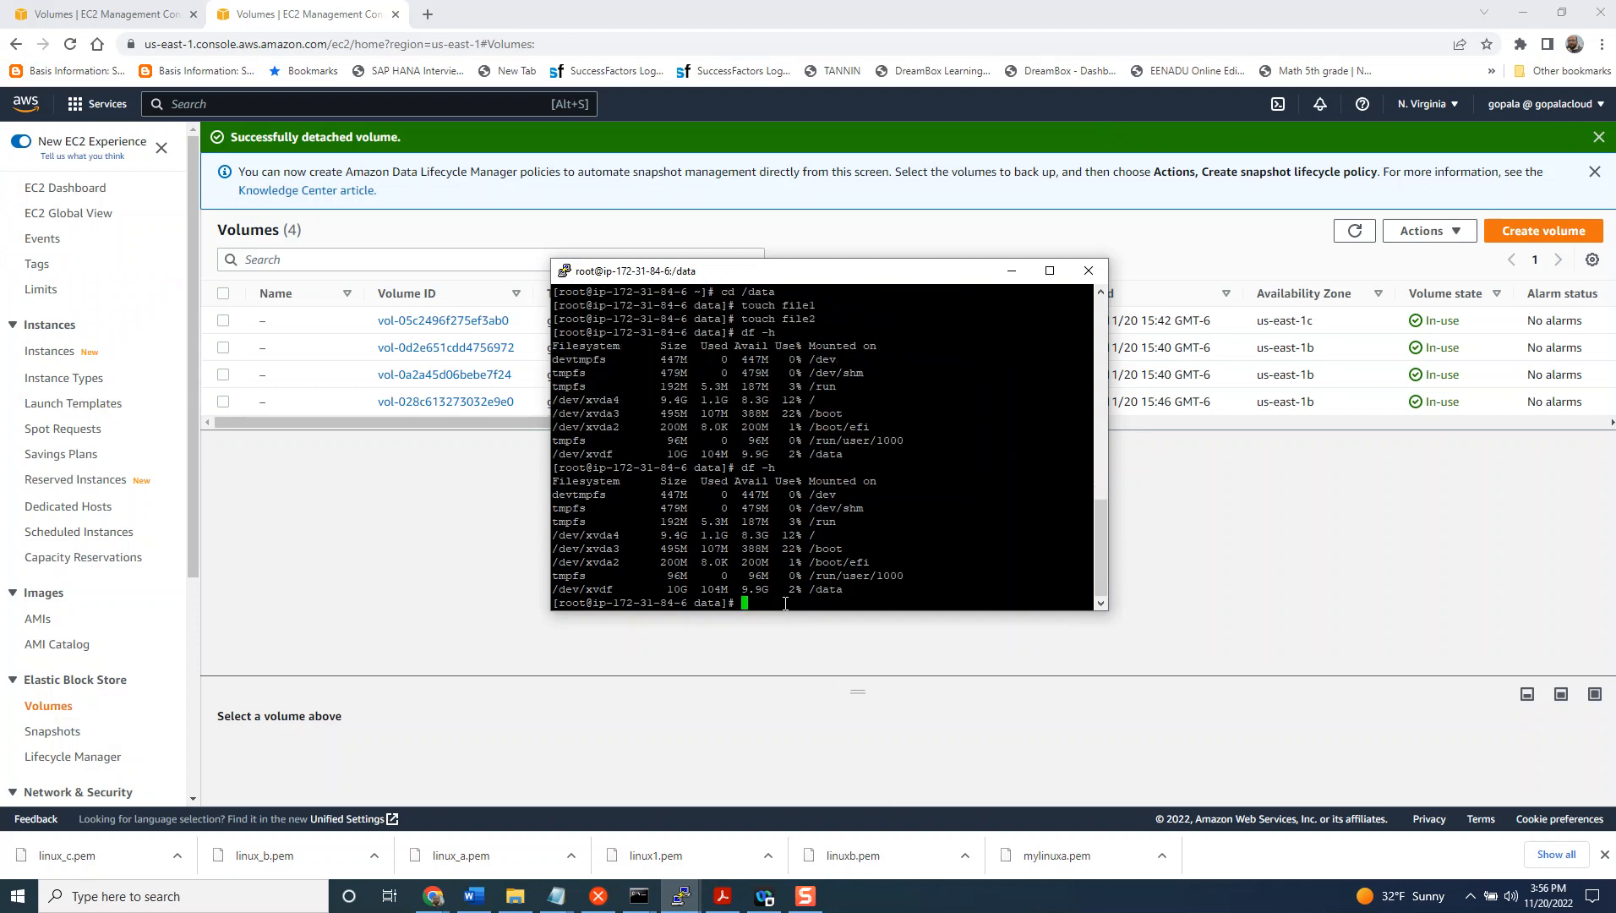
{"action": "type", "text": "cd /data"}
{"action": "key", "text": "Return"}
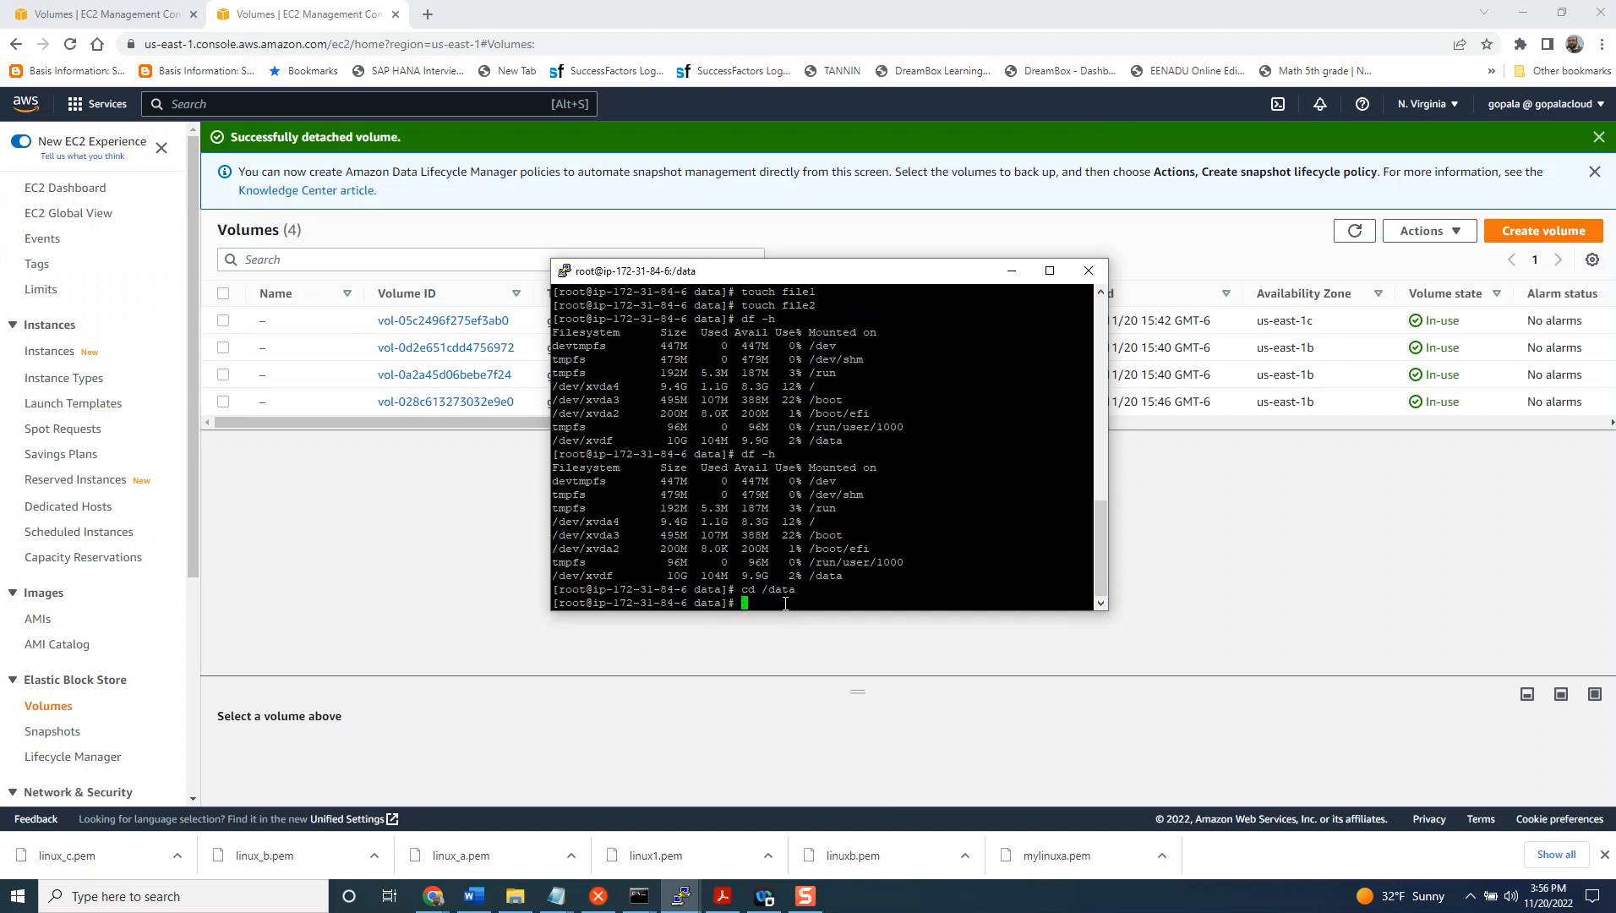
{"action": "type", "text": "ls"}
{"action": "key", "text": "Return"}
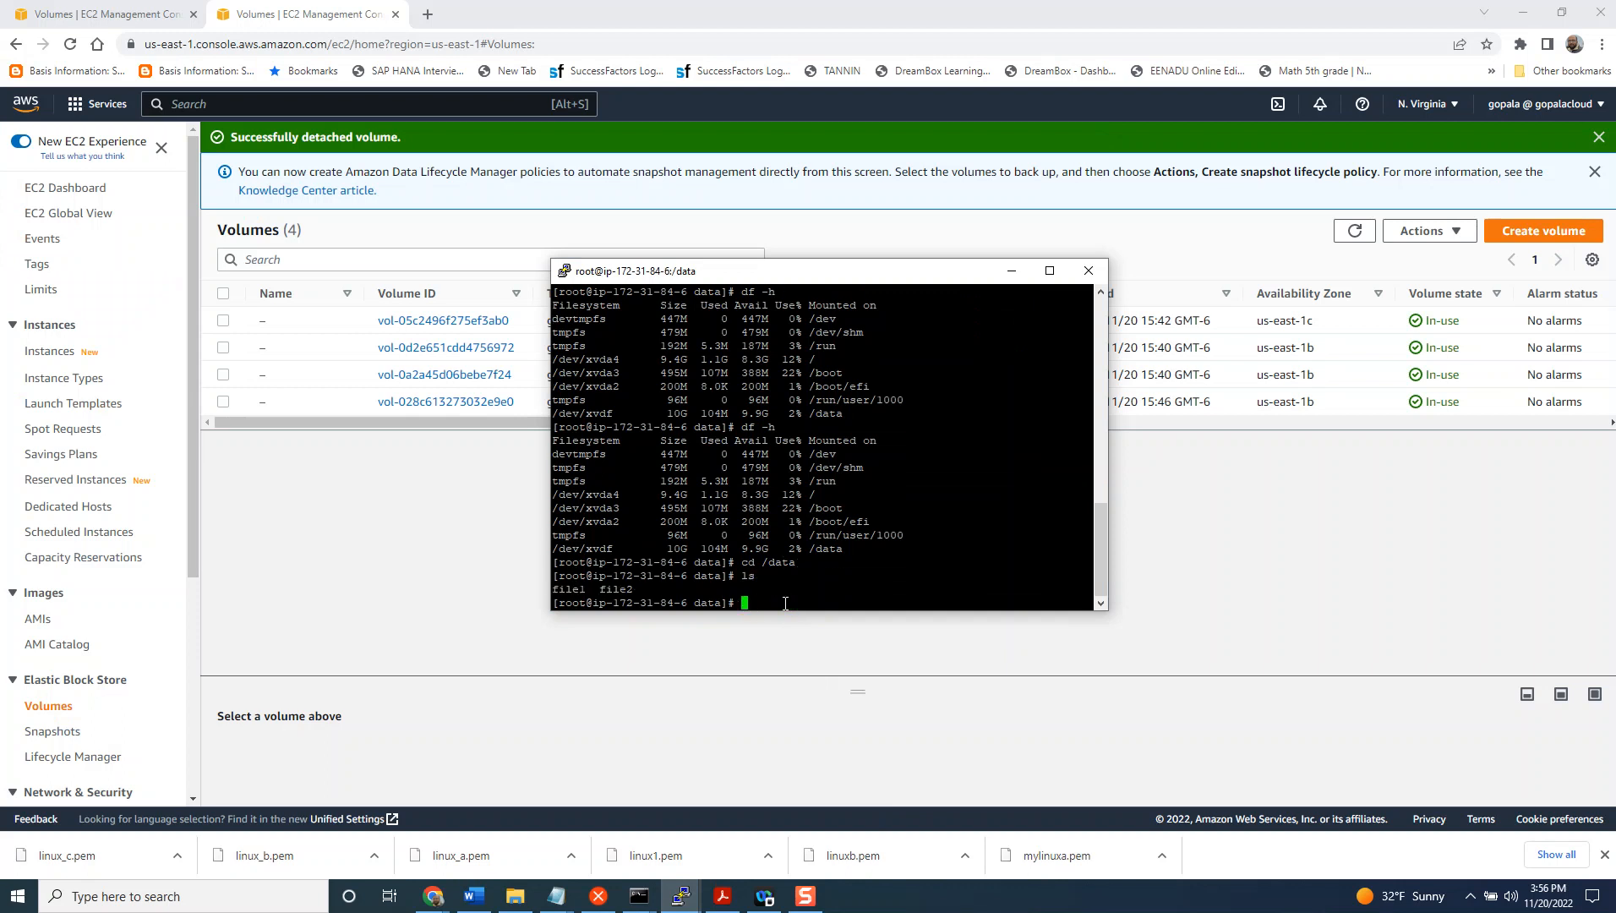
- Refresh the EC2 volume list to check the detached volume's state, then list /data again in the linux_a PuTTY session
{"action": "left_click", "coordinate": [1349, 233]}
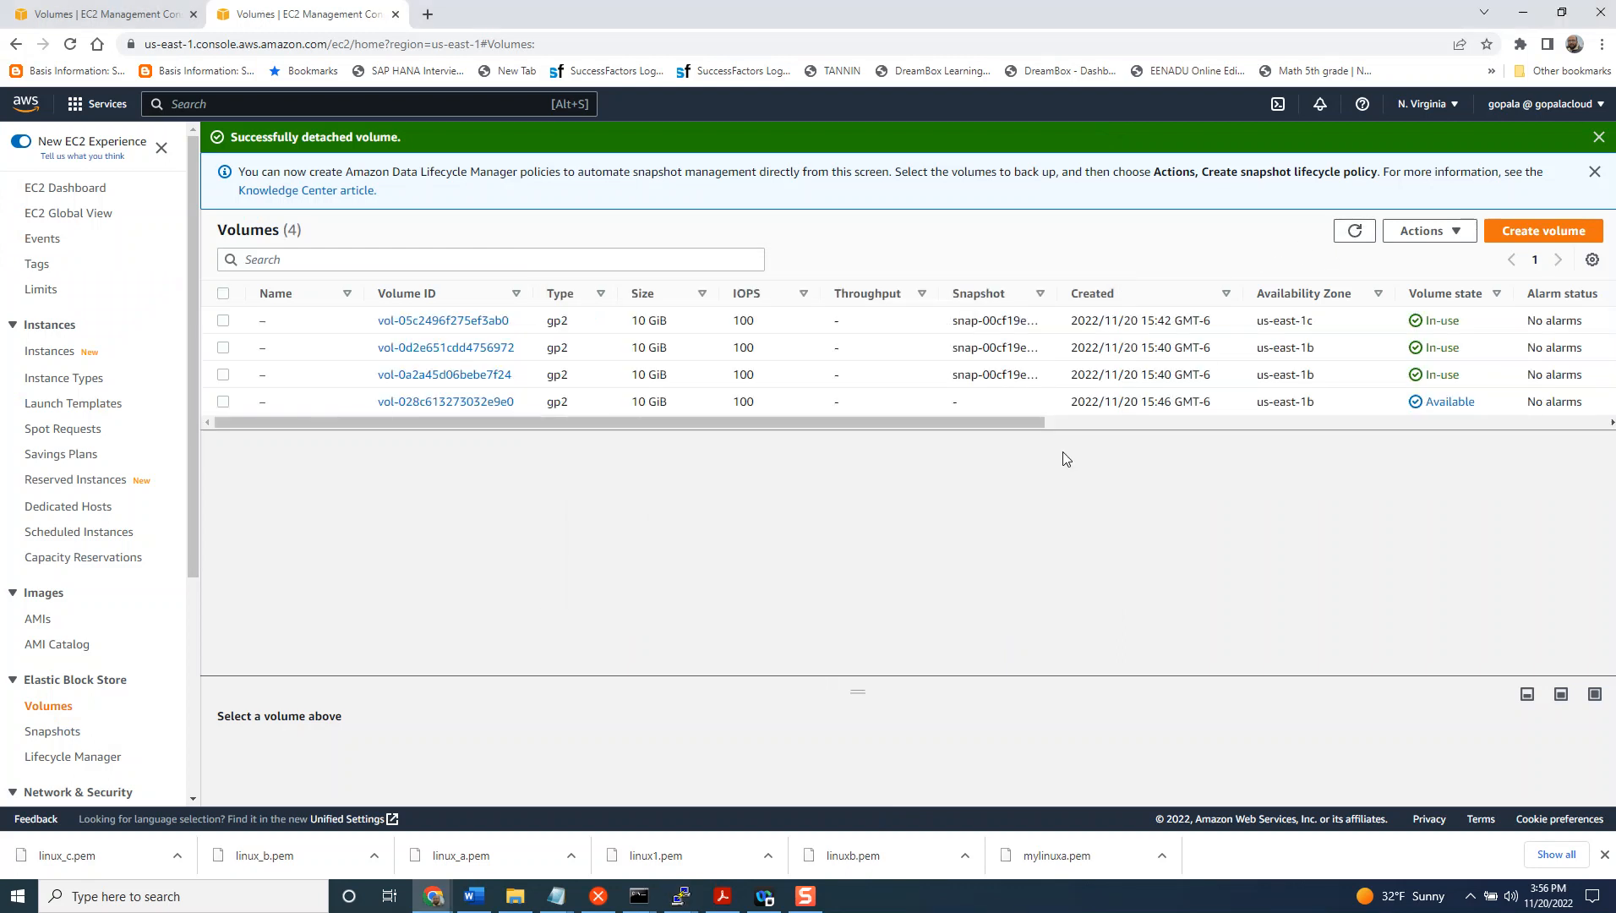
{"action": "left_click", "coordinate": [682, 895]}
{"action": "left_click", "coordinate": [924, 839]}
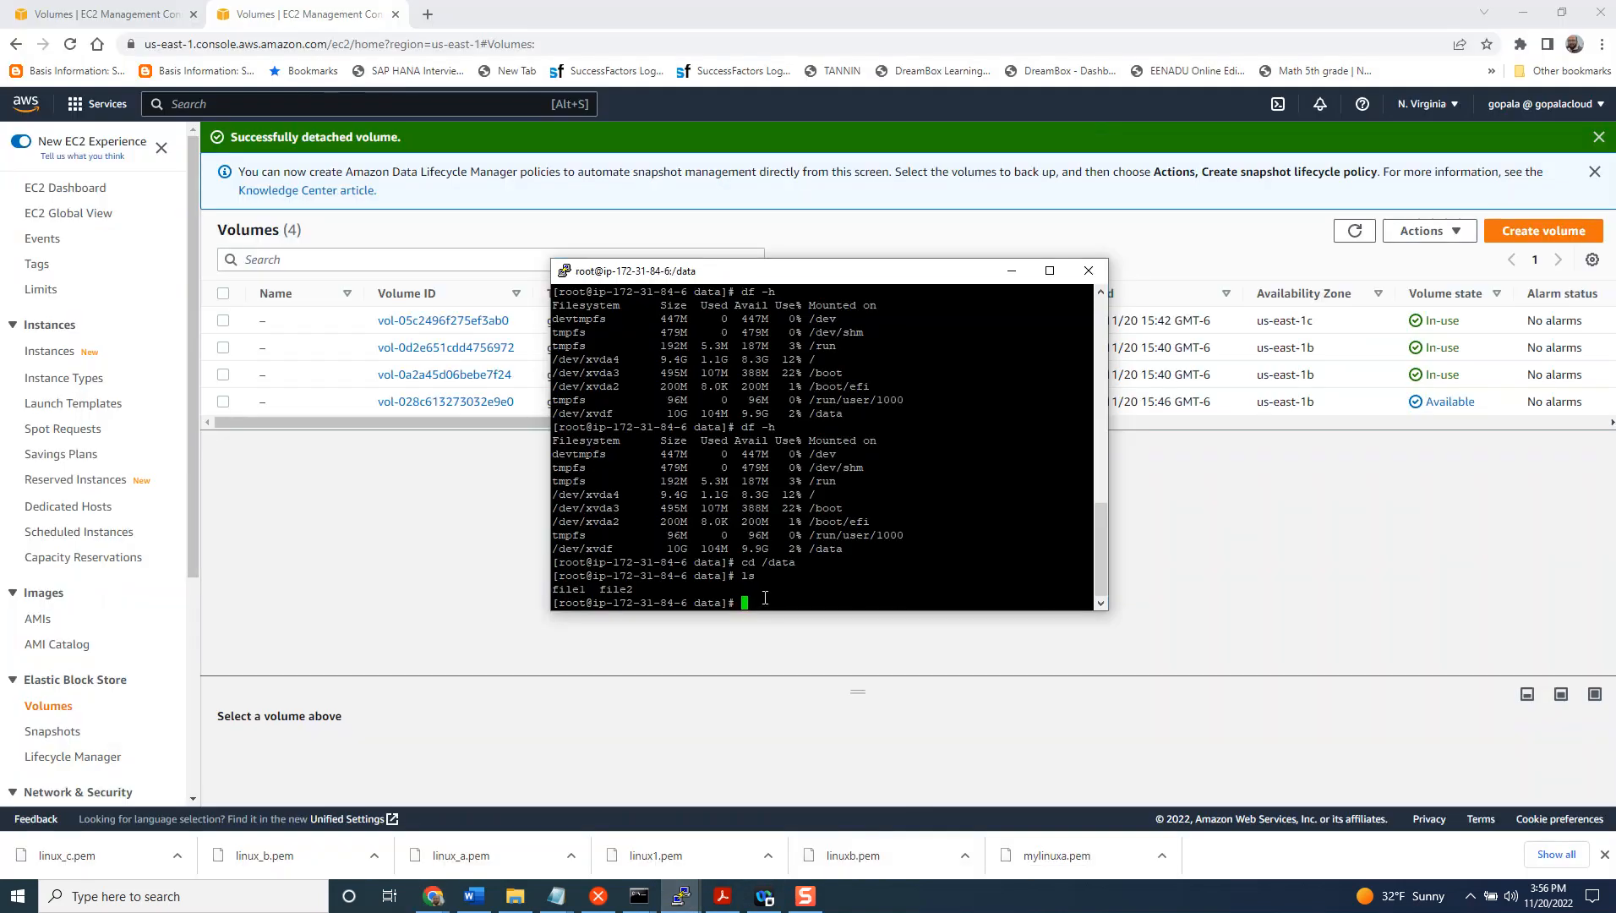
{"action": "type", "text": "cd /data"}
{"action": "key", "text": "Return"}
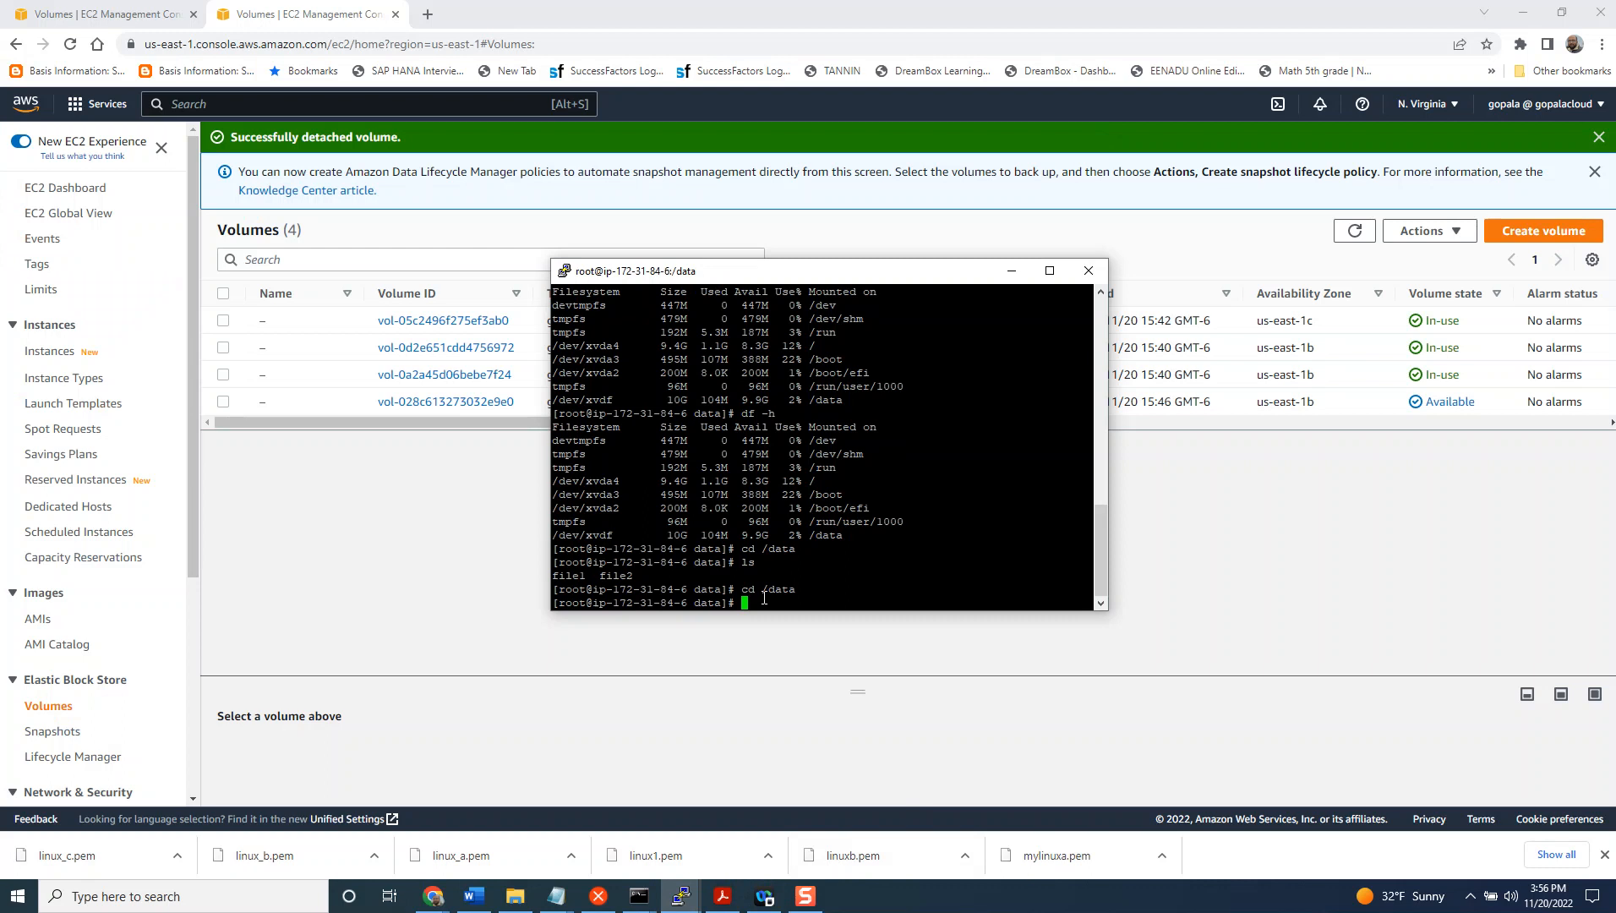
{"action": "type", "text": "ls"}
{"action": "key", "text": "Return"}
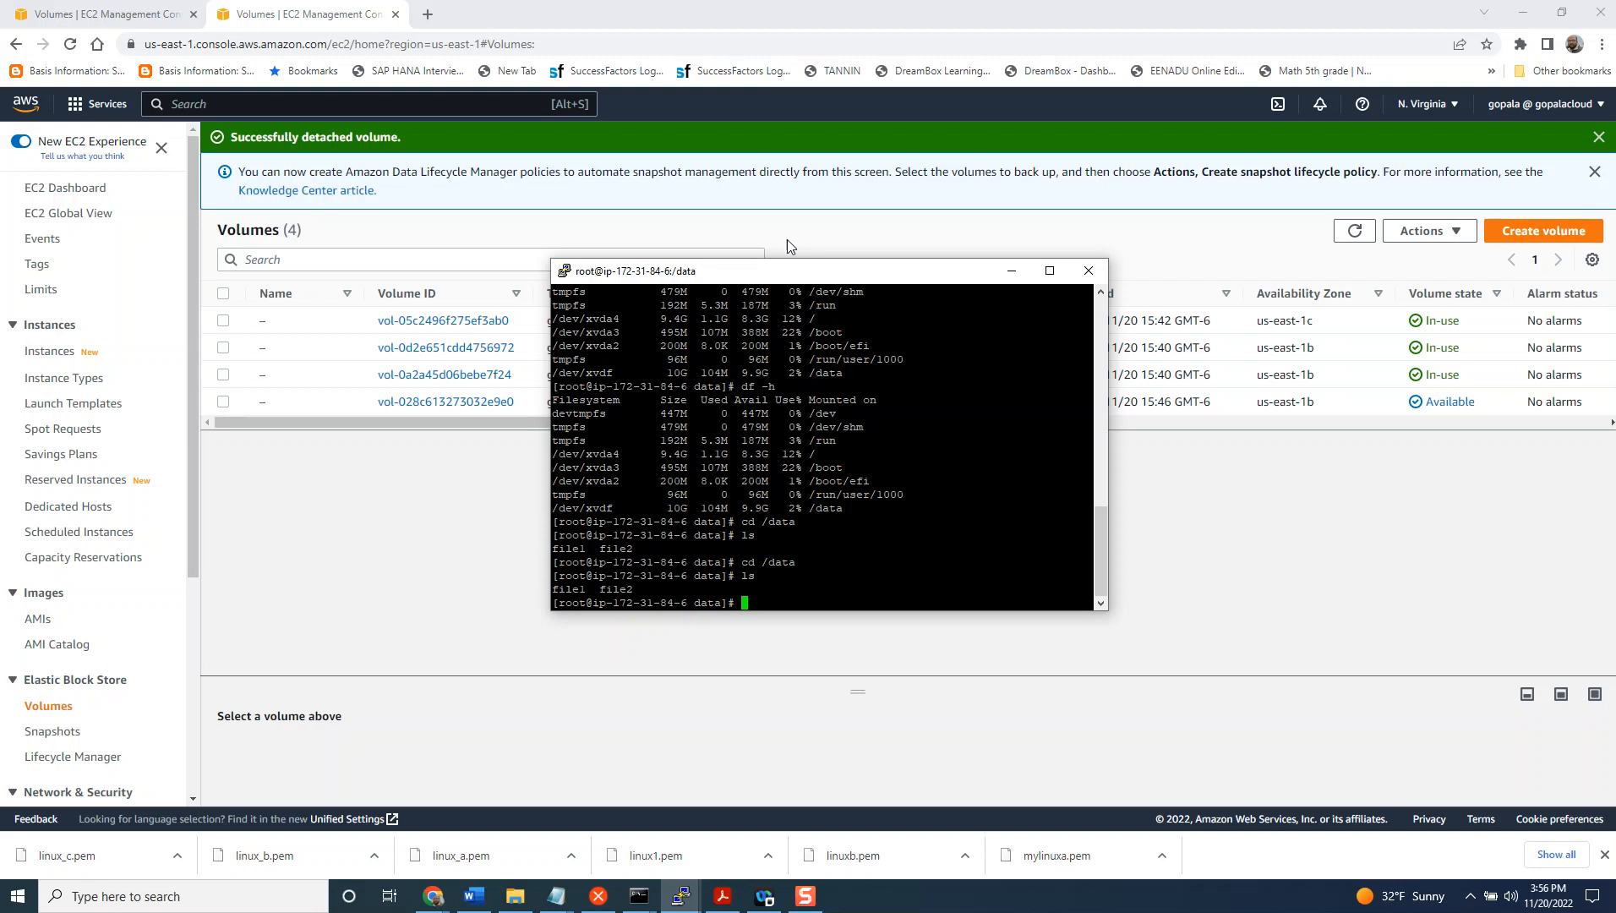
- Test whether /data on linux_a still accepts writes by trying to create file3 with touch
{"action": "left_click_drag", "start_coordinate": [787, 270], "coordinate": [579, 147]}
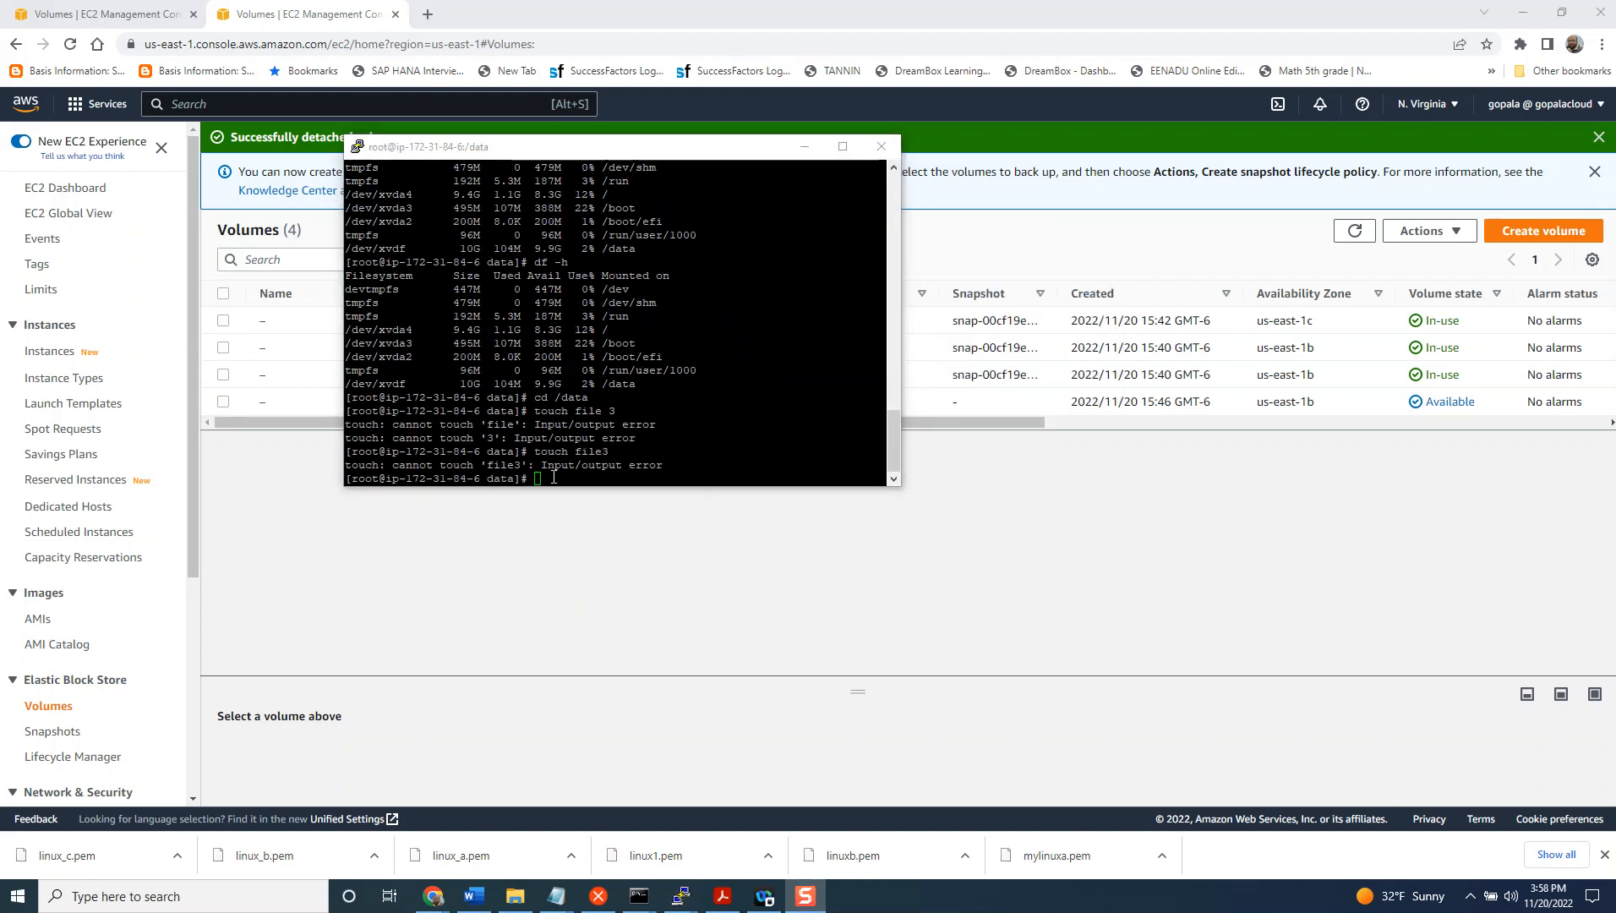
{"action": "left_click", "coordinate": [554, 477]}
{"action": "type", "text": "touch fi"}
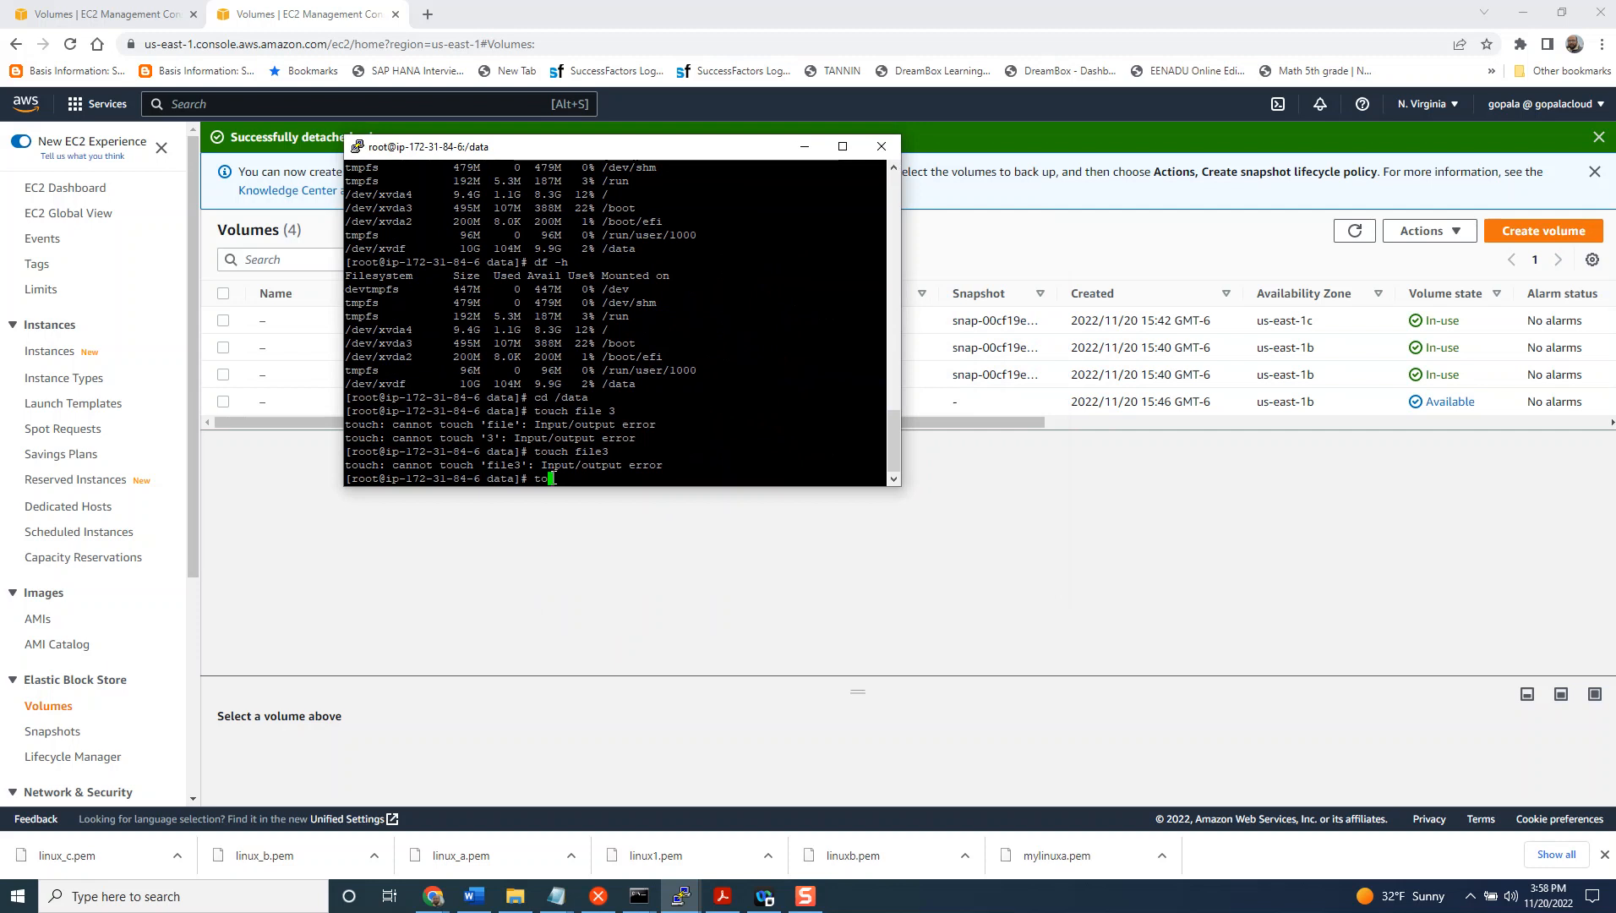
{"action": "type", "text": "le3"}
{"action": "key", "text": "Return"}
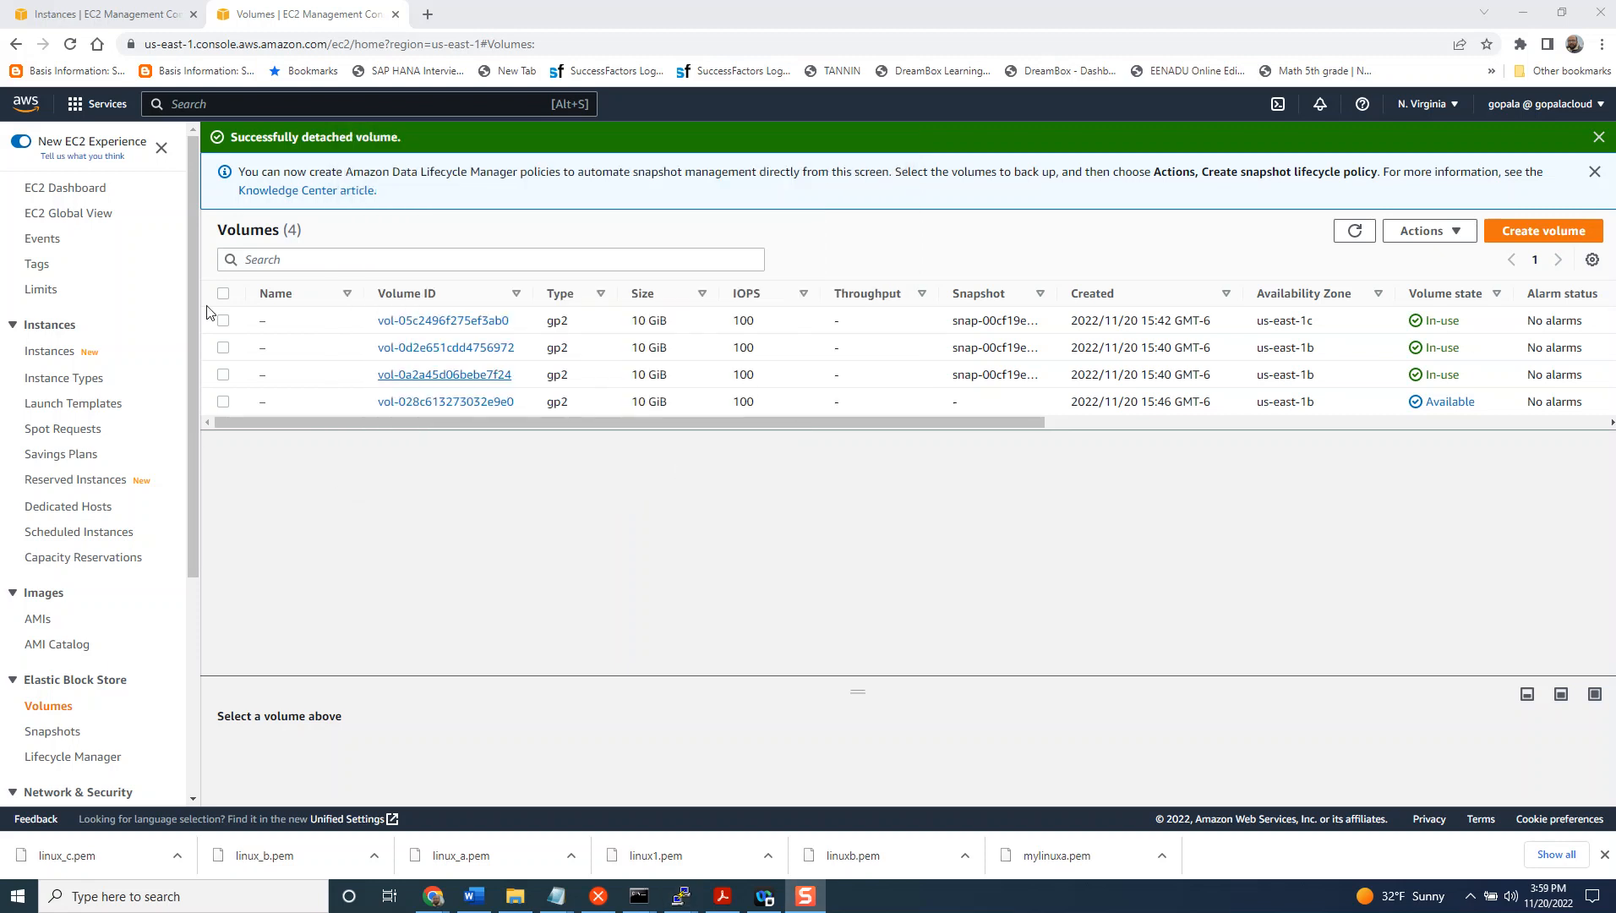
- Attach volume vol-028c613273032e9e0 to the linux_b instance i-0b7c202ddd486d7f2 with device name /dev/sdf
{"action": "left_click", "coordinate": [223, 401]}
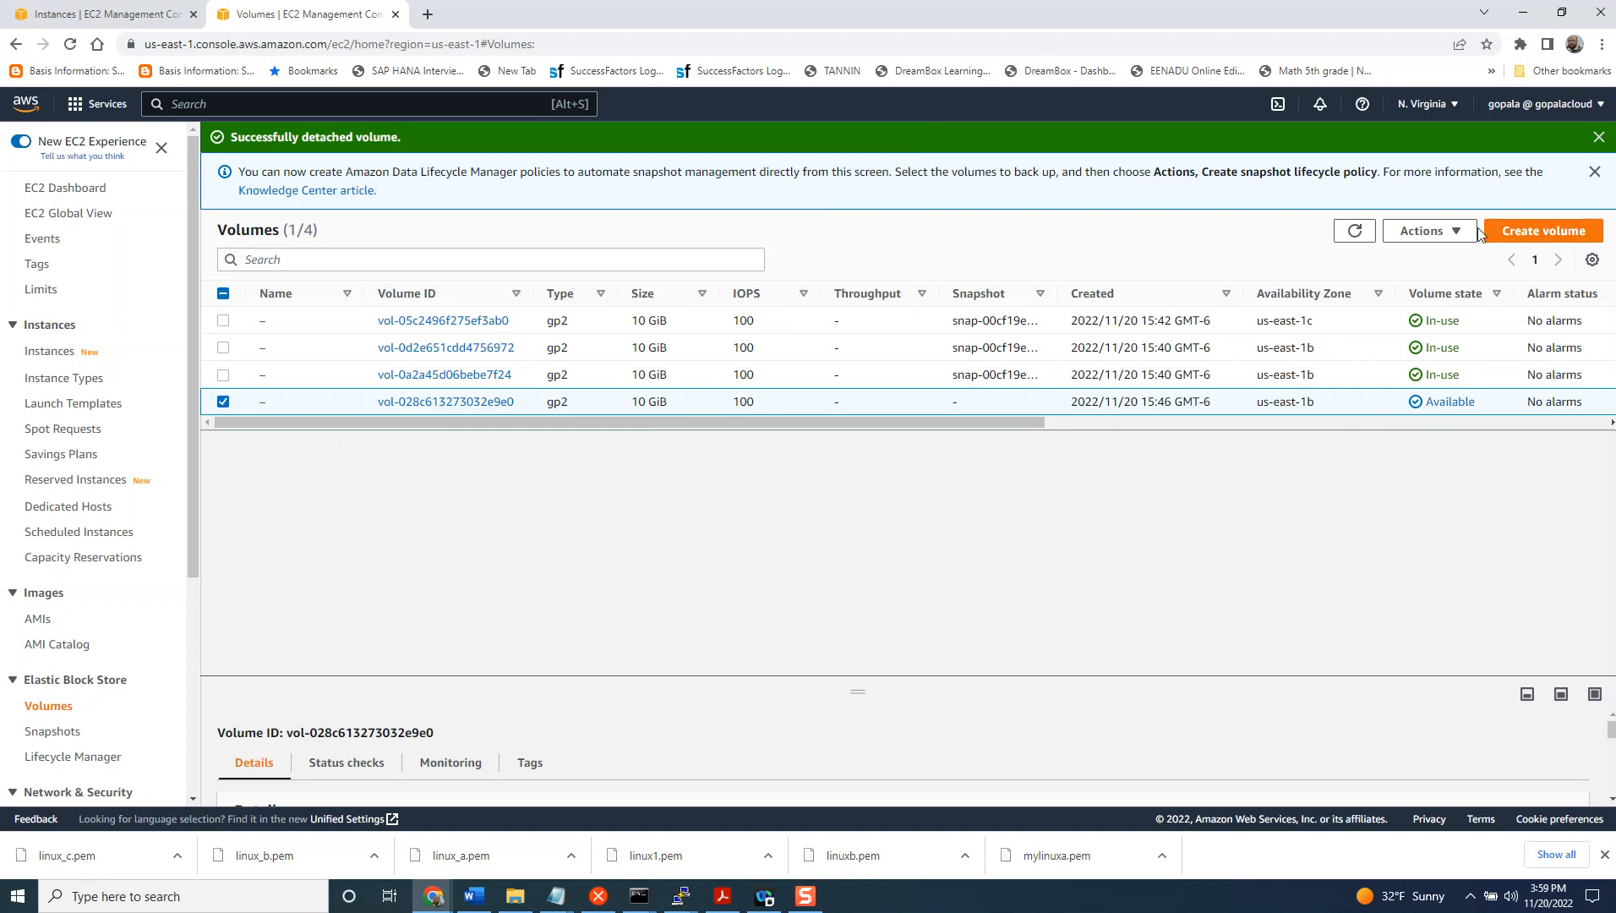
{"action": "left_click", "coordinate": [1451, 237]}
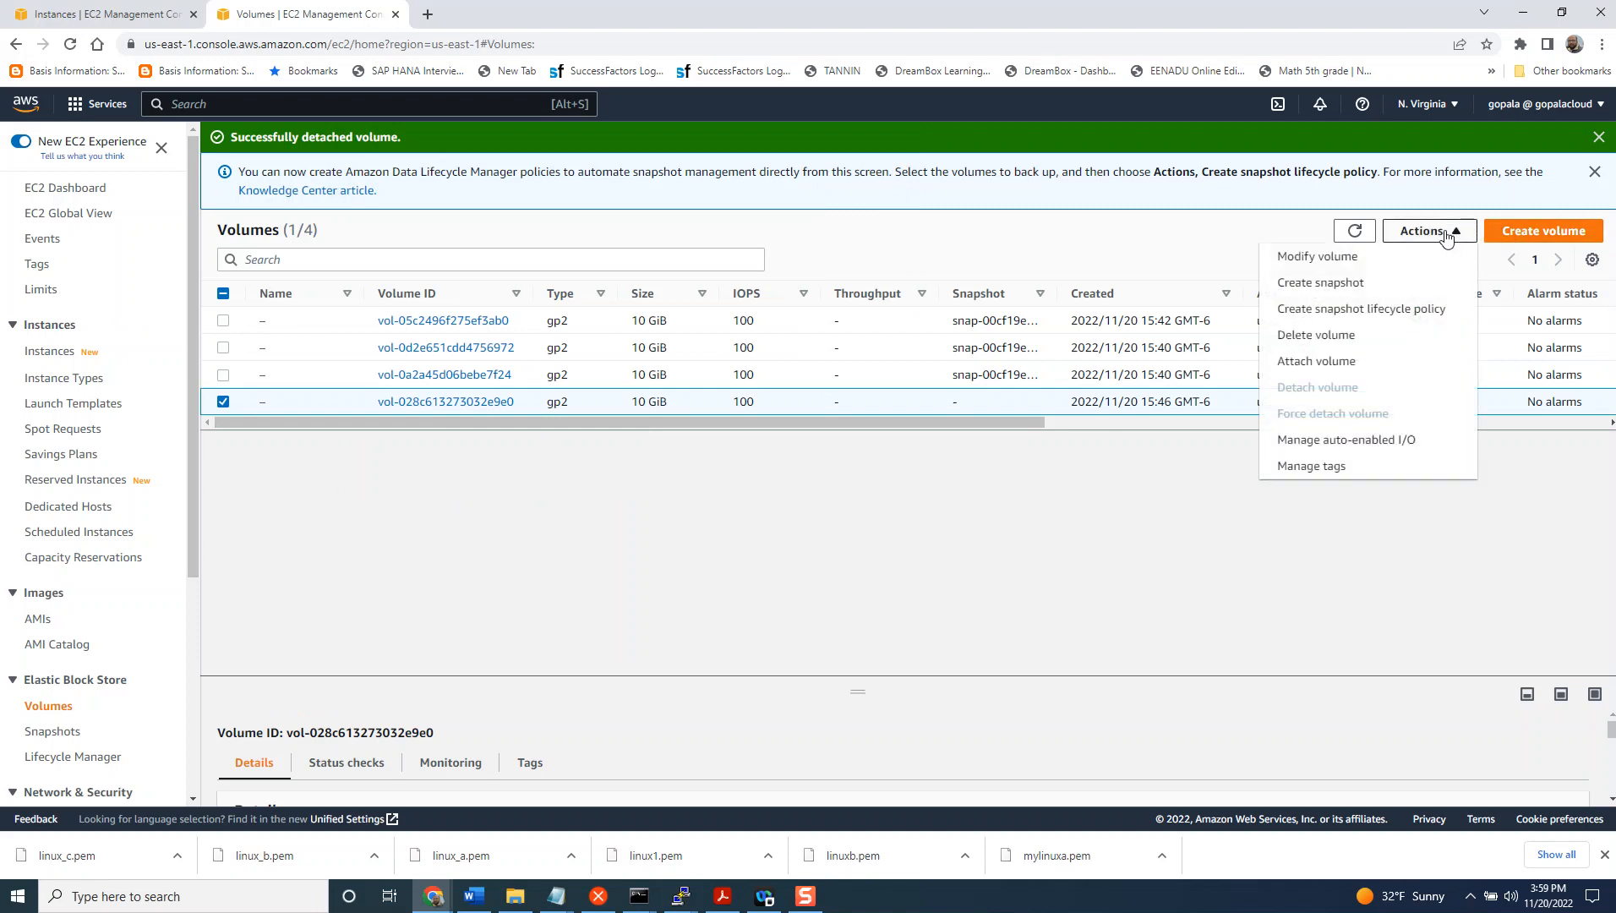
{"action": "left_click", "coordinate": [1357, 361]}
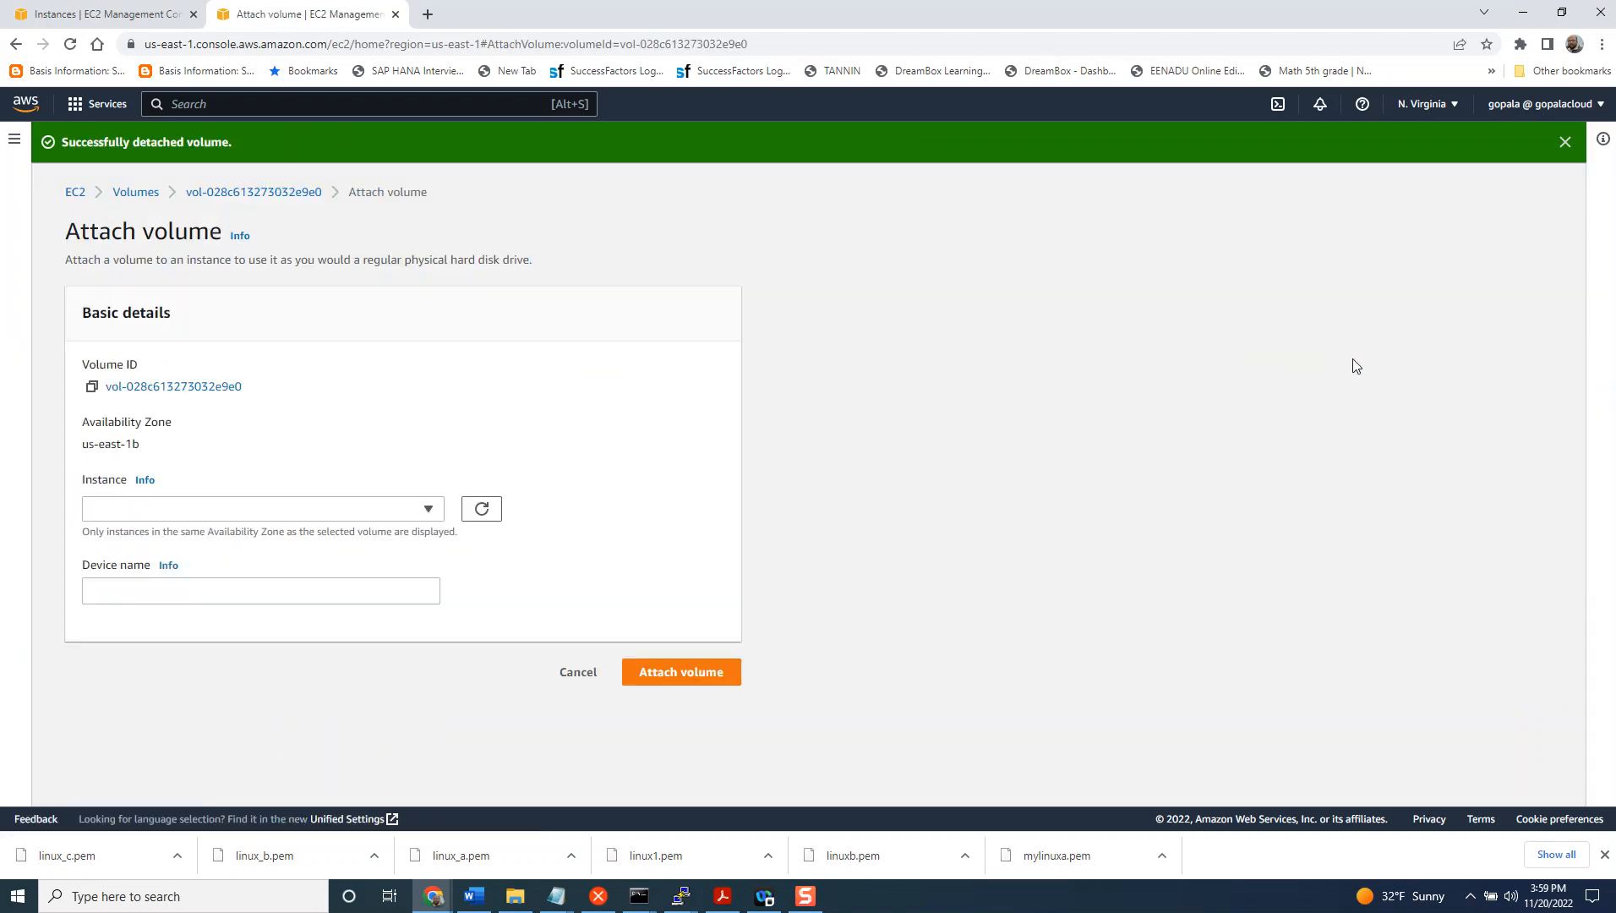
{"action": "left_click", "coordinate": [425, 511]}
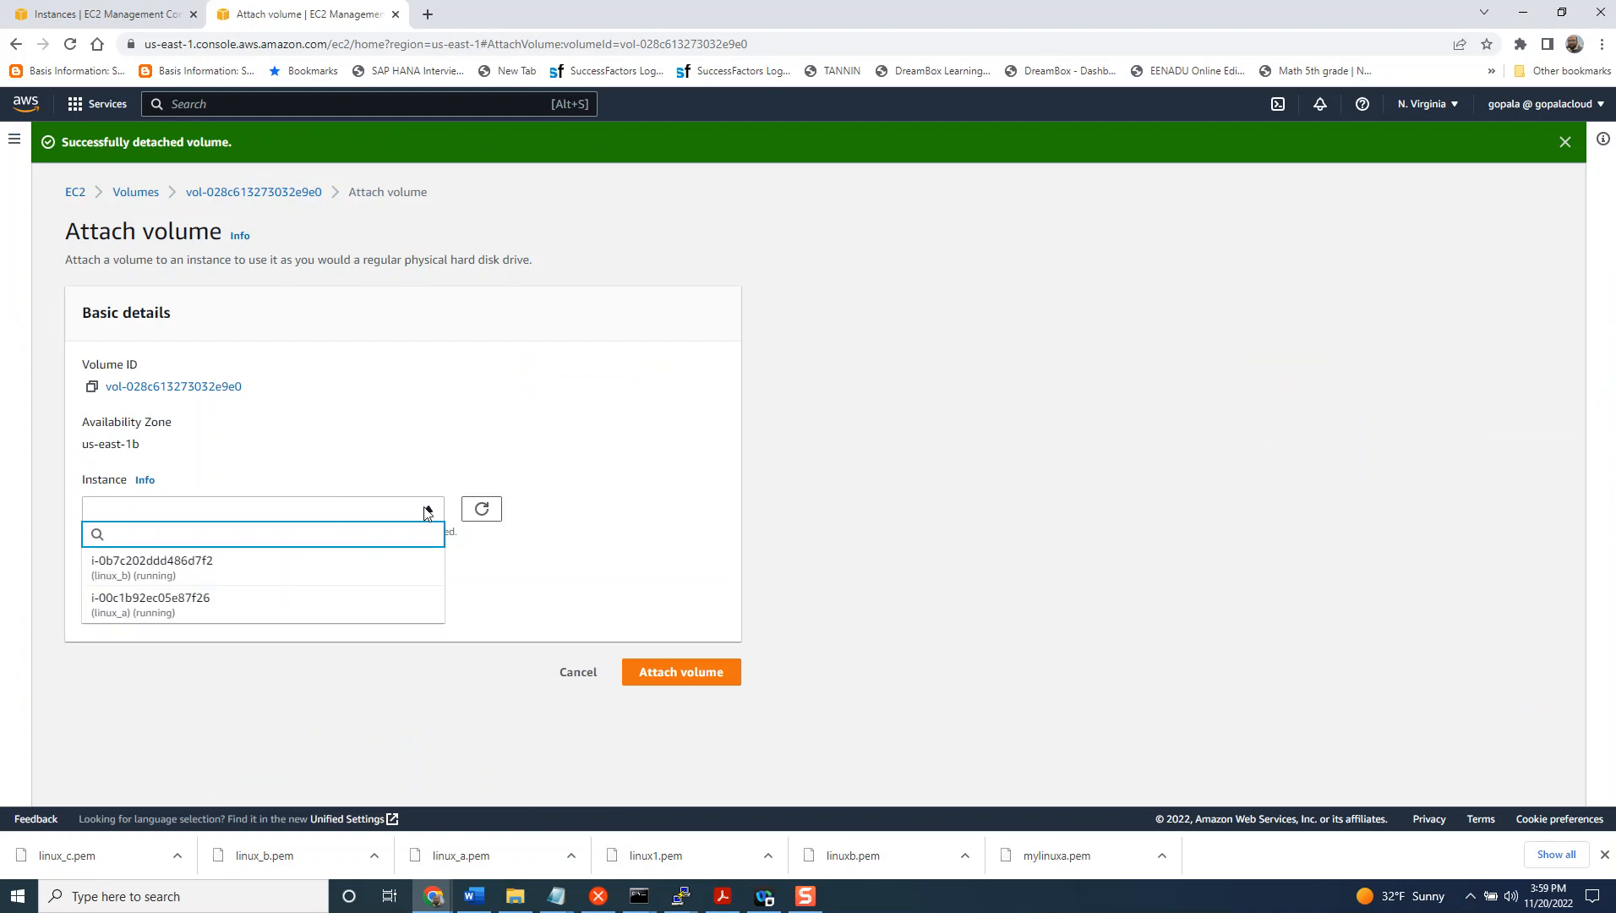
{"action": "left_click", "coordinate": [359, 567]}
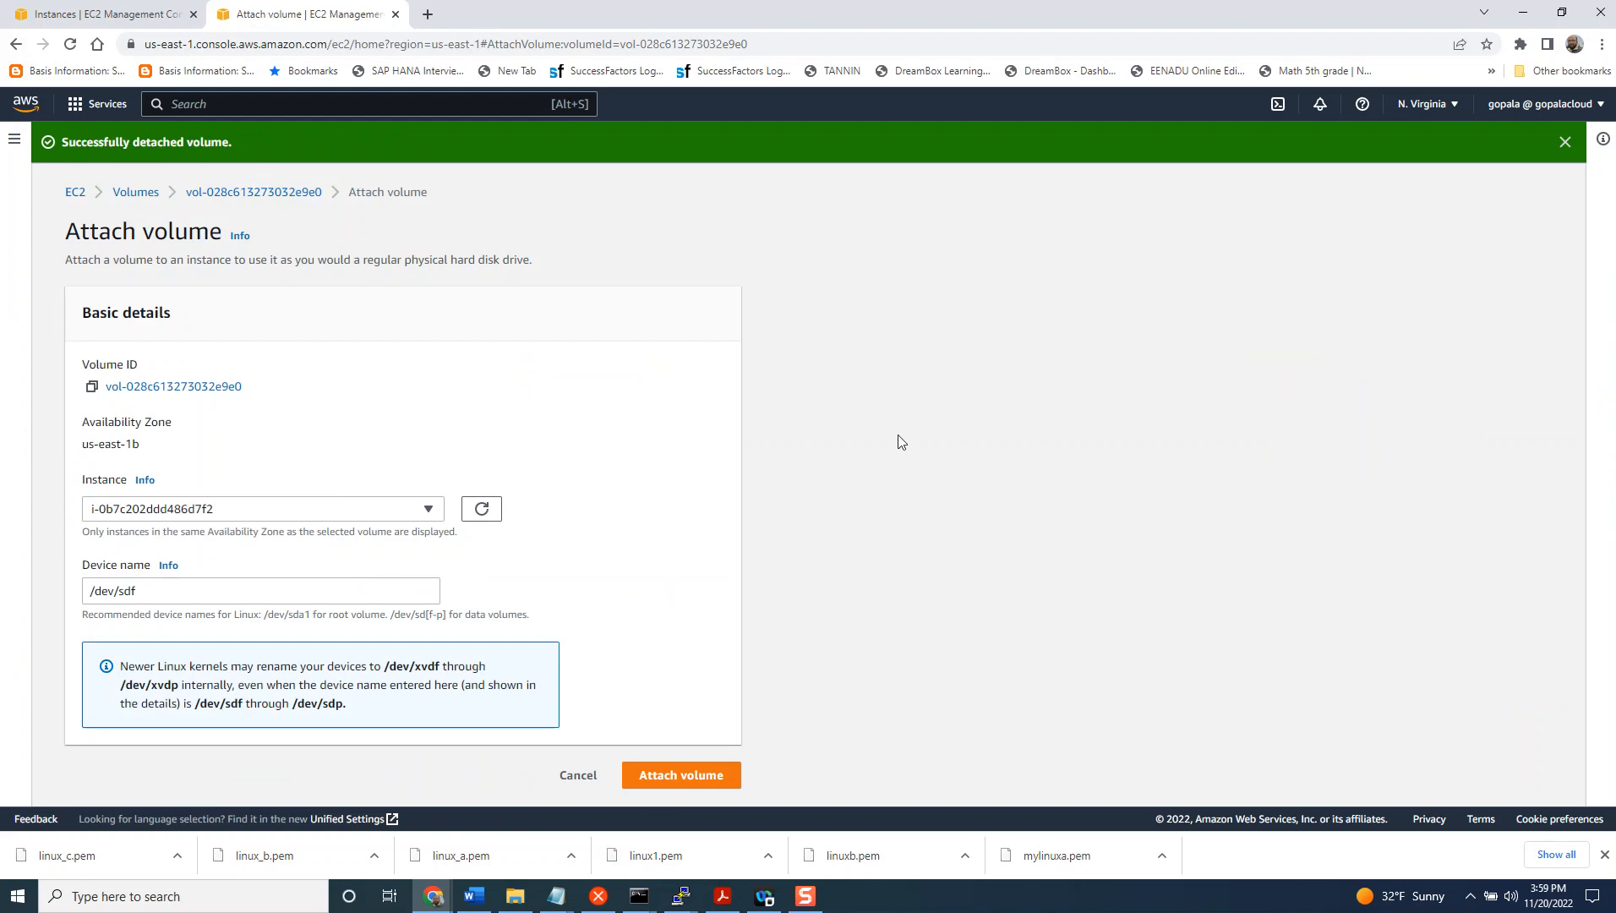
{"action": "left_click", "coordinate": [686, 786]}
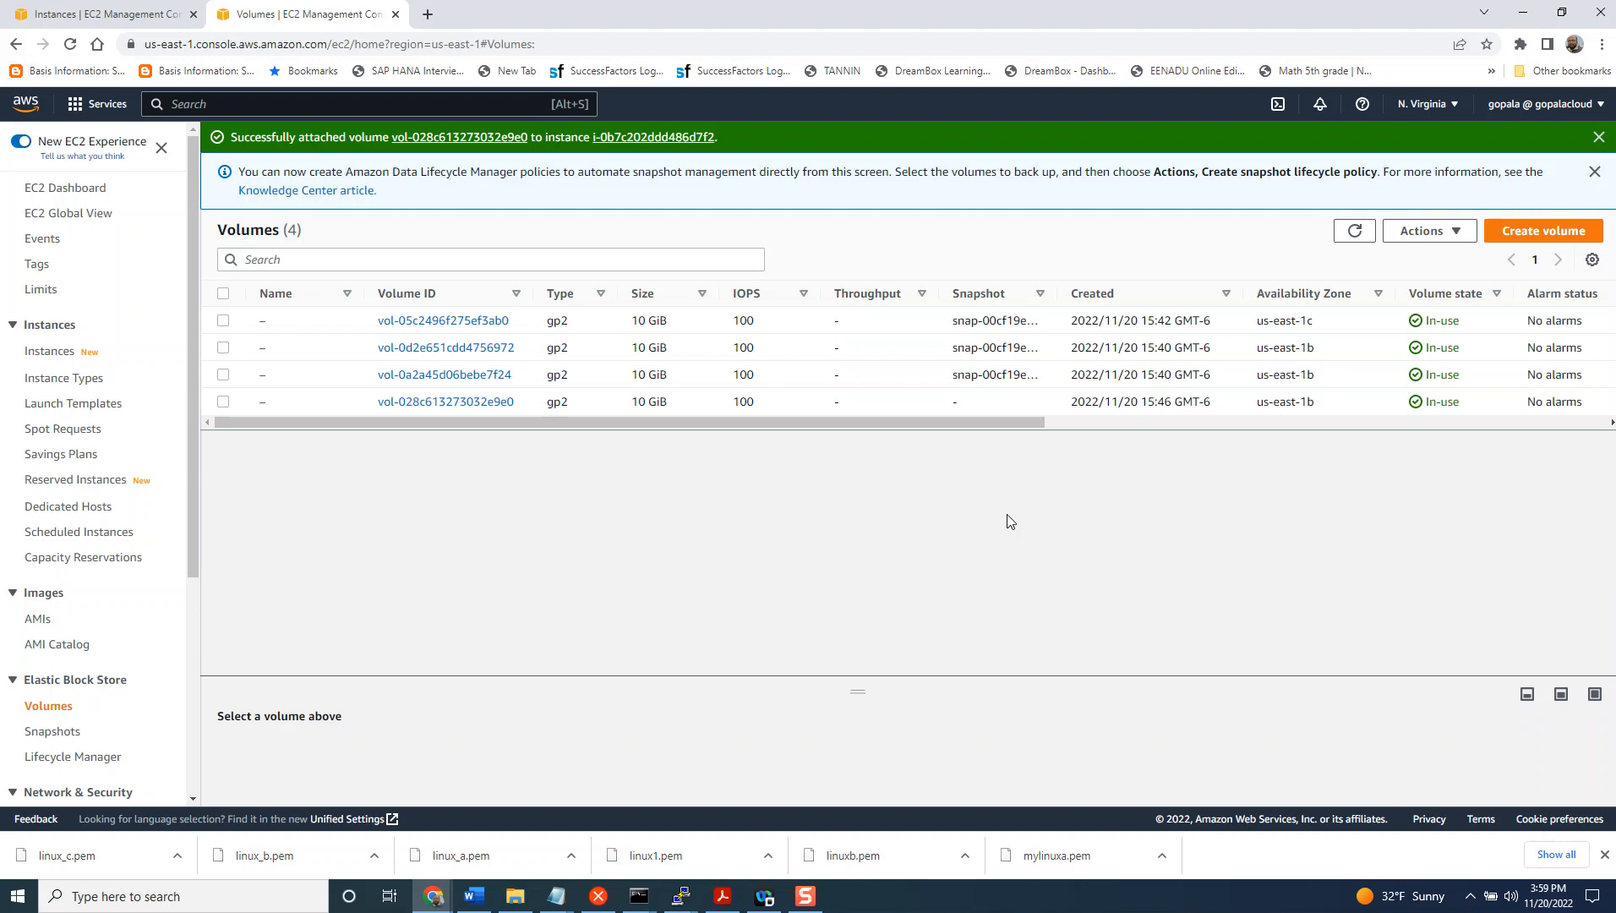
- Refresh the volume list and check the Attached Instances status of the volume attached to linux_b
{"action": "left_click_drag", "start_coordinate": [998, 420], "coordinate": [1374, 426]}
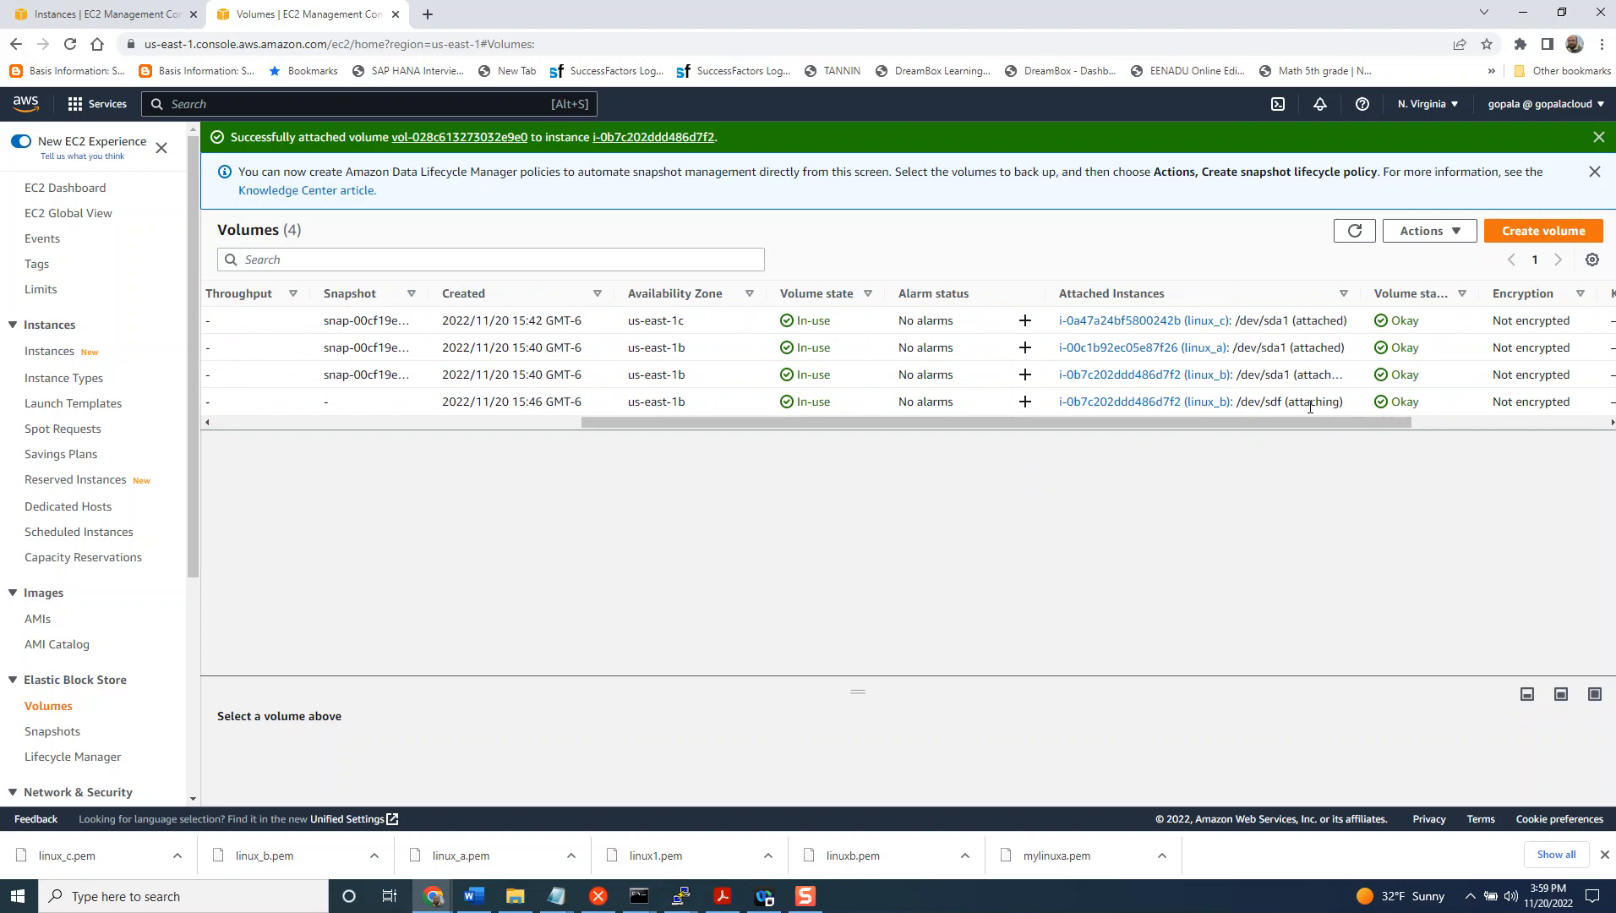
{"action": "left_click", "coordinate": [1353, 231]}
{"action": "left_click", "coordinate": [242, 895]}
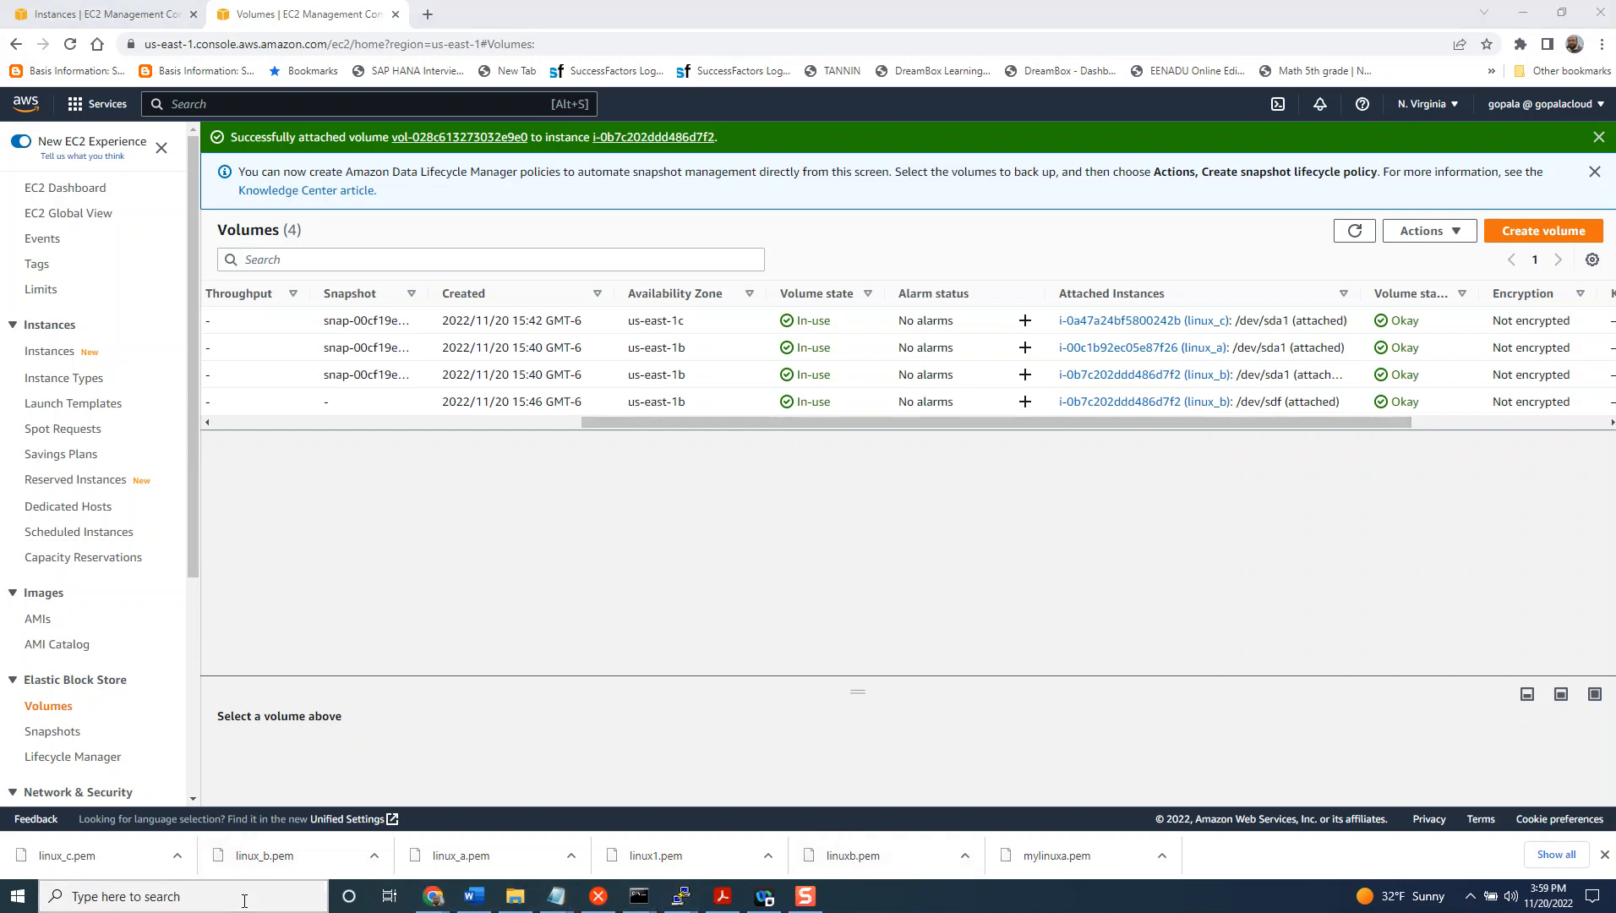
- Open the details of the linux_b instance and copy its public IPv4 address
{"action": "left_click", "coordinate": [132, 12]}
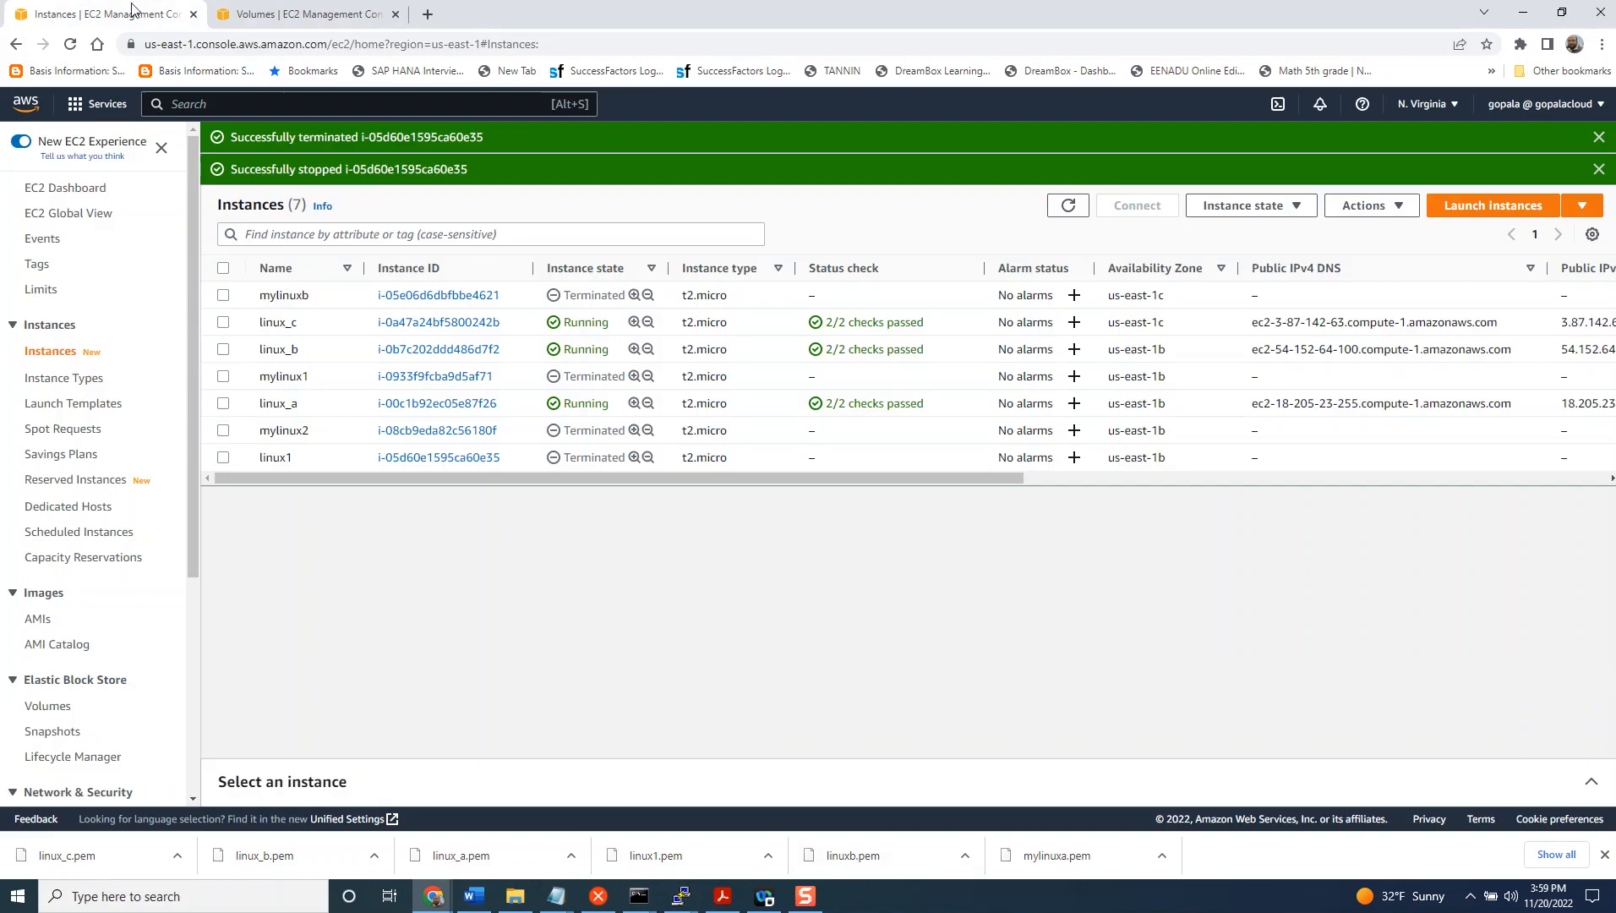
{"action": "left_click", "coordinate": [223, 349]}
{"action": "left_click", "coordinate": [427, 356]}
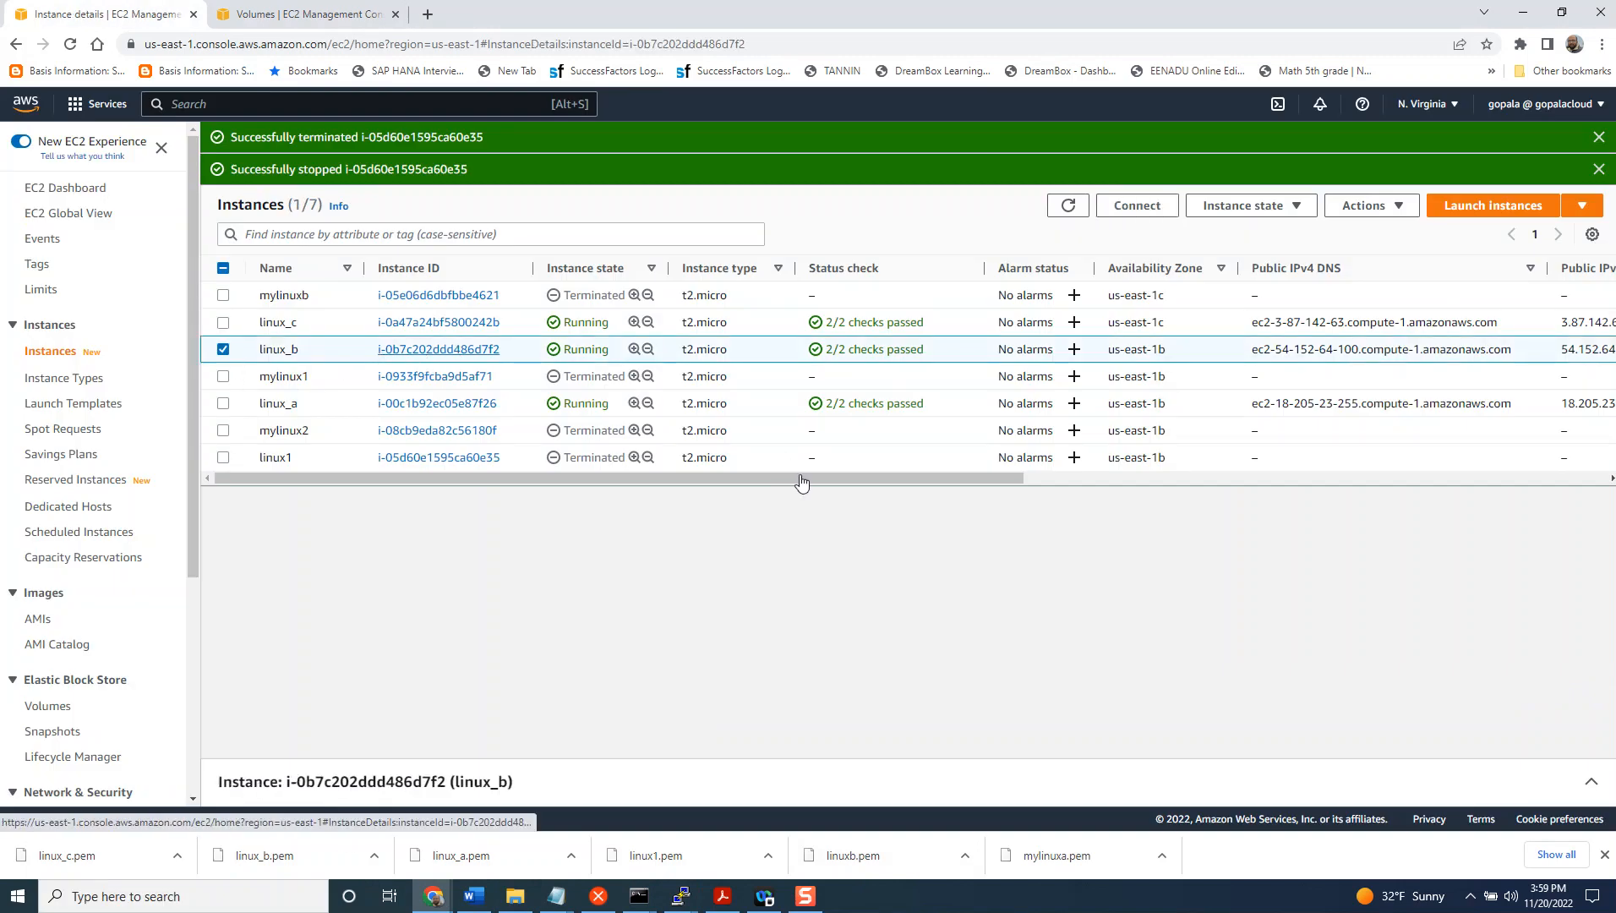
{"action": "left_click", "coordinate": [696, 259]}
- Launch PuTTY and set the host name to linux_b's public IP address, 54.152.64.100
{"action": "left_click", "coordinate": [117, 898]}
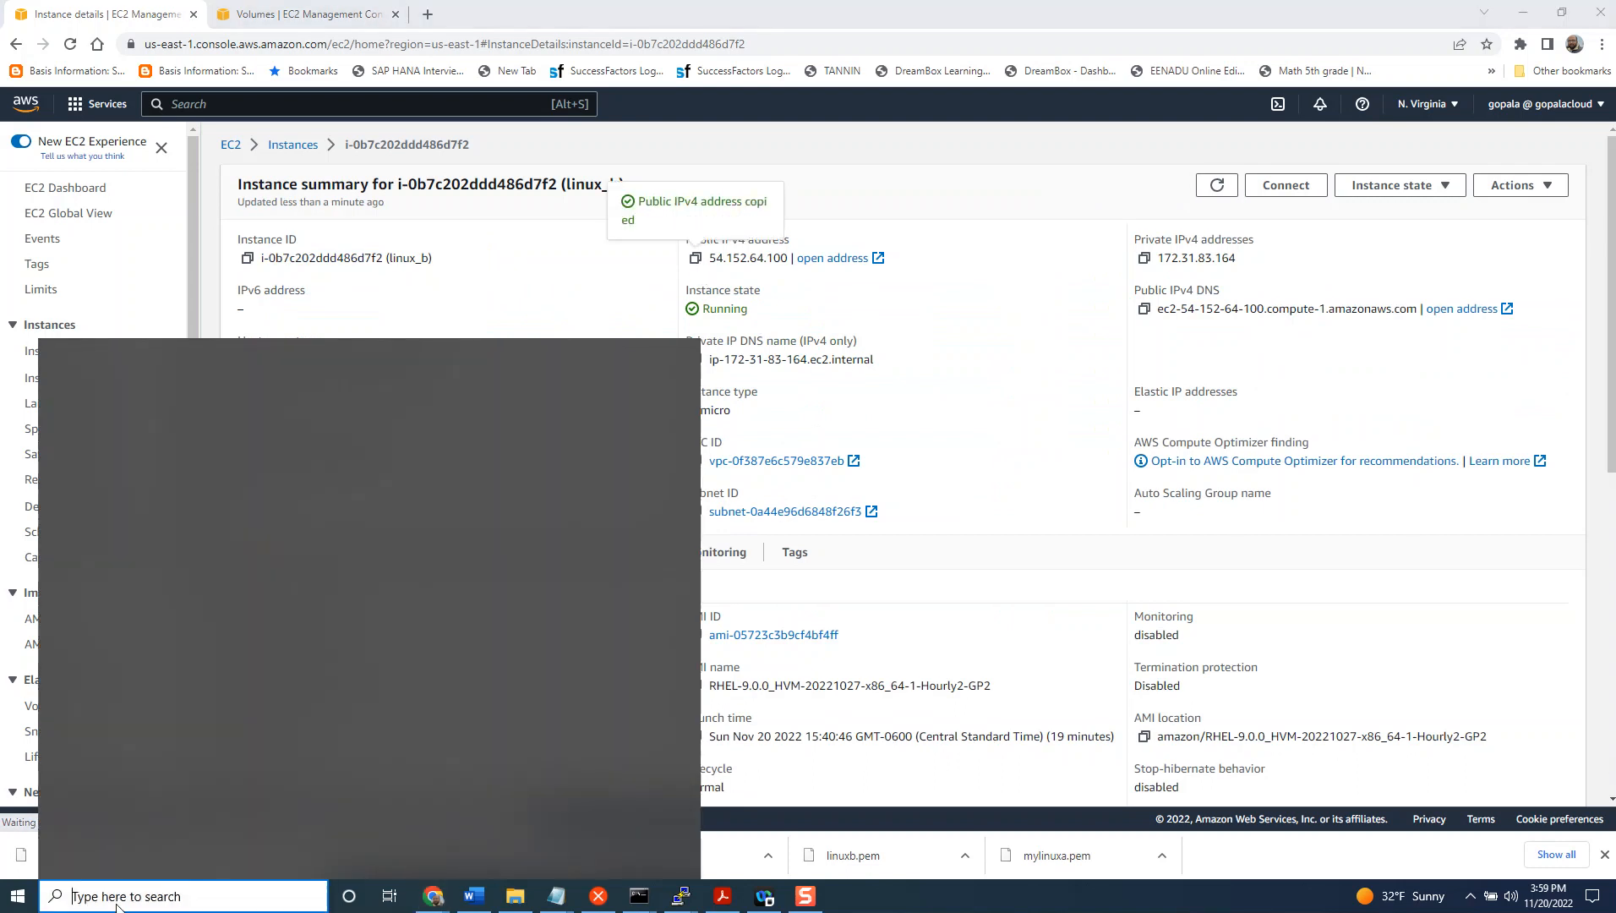
{"action": "type", "text": "putty"}
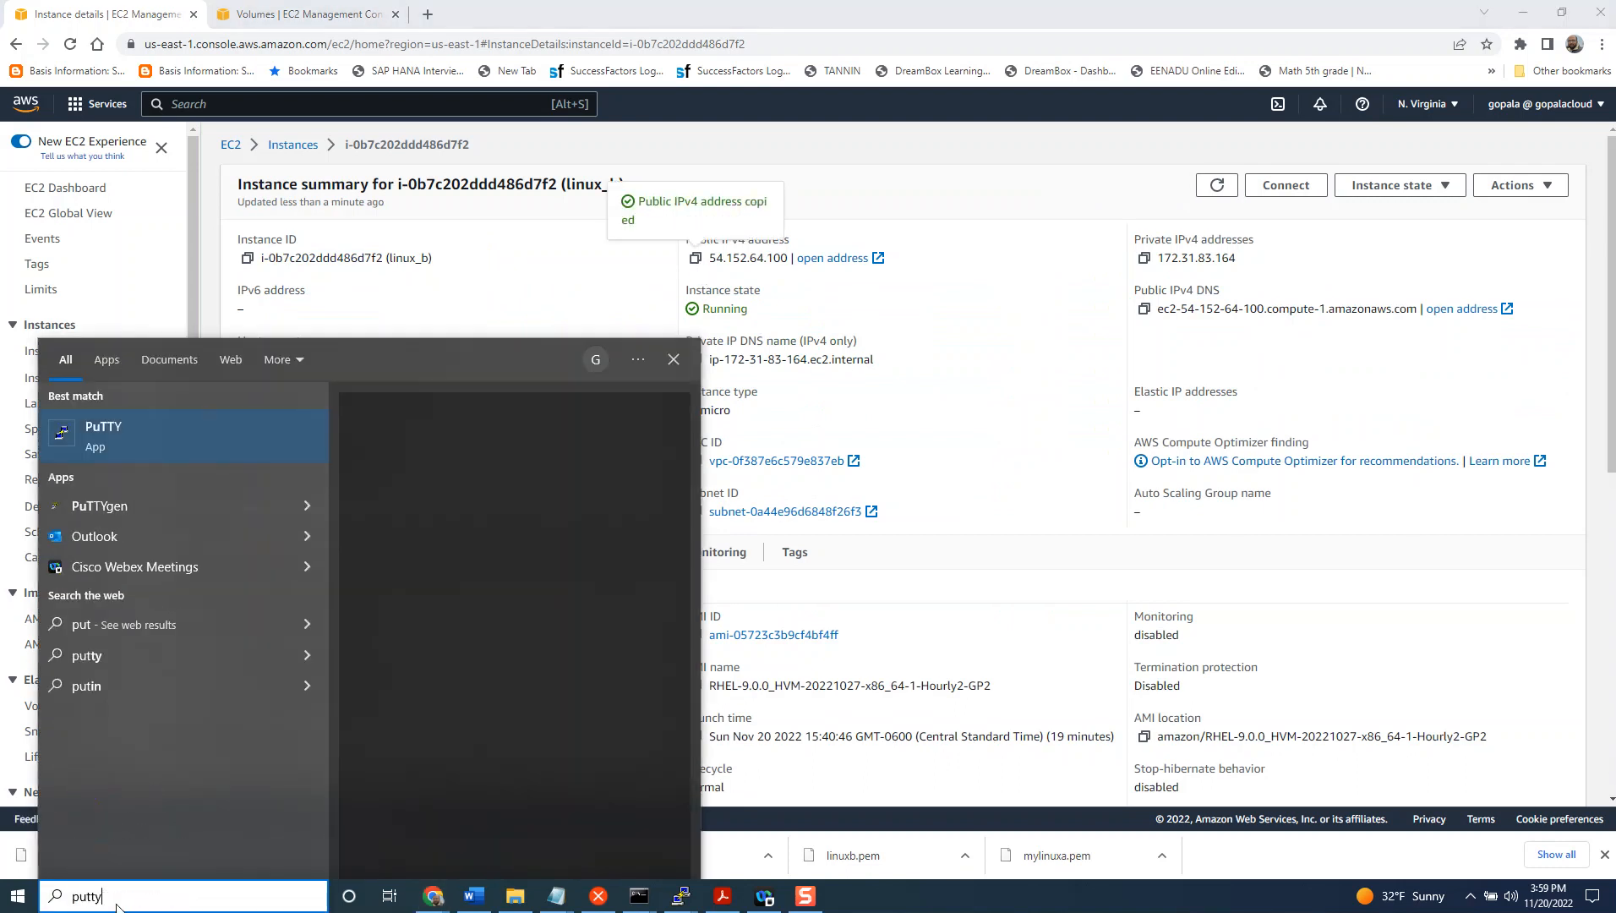
{"action": "left_click", "coordinate": [133, 441]}
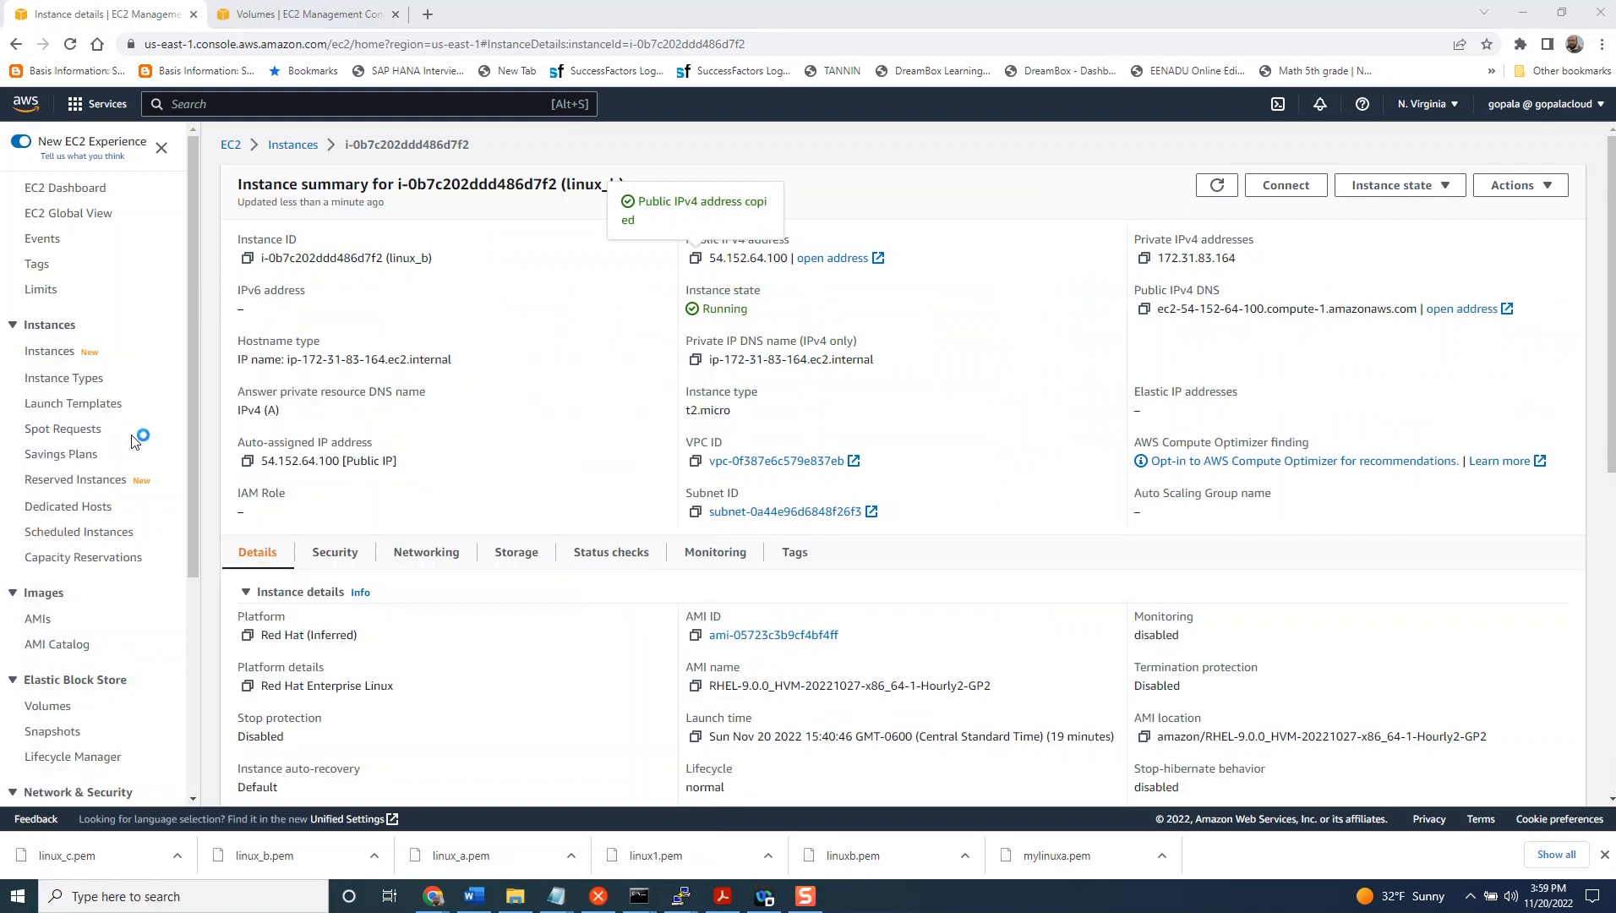
{"action": "key", "text": "ctrl+v"}
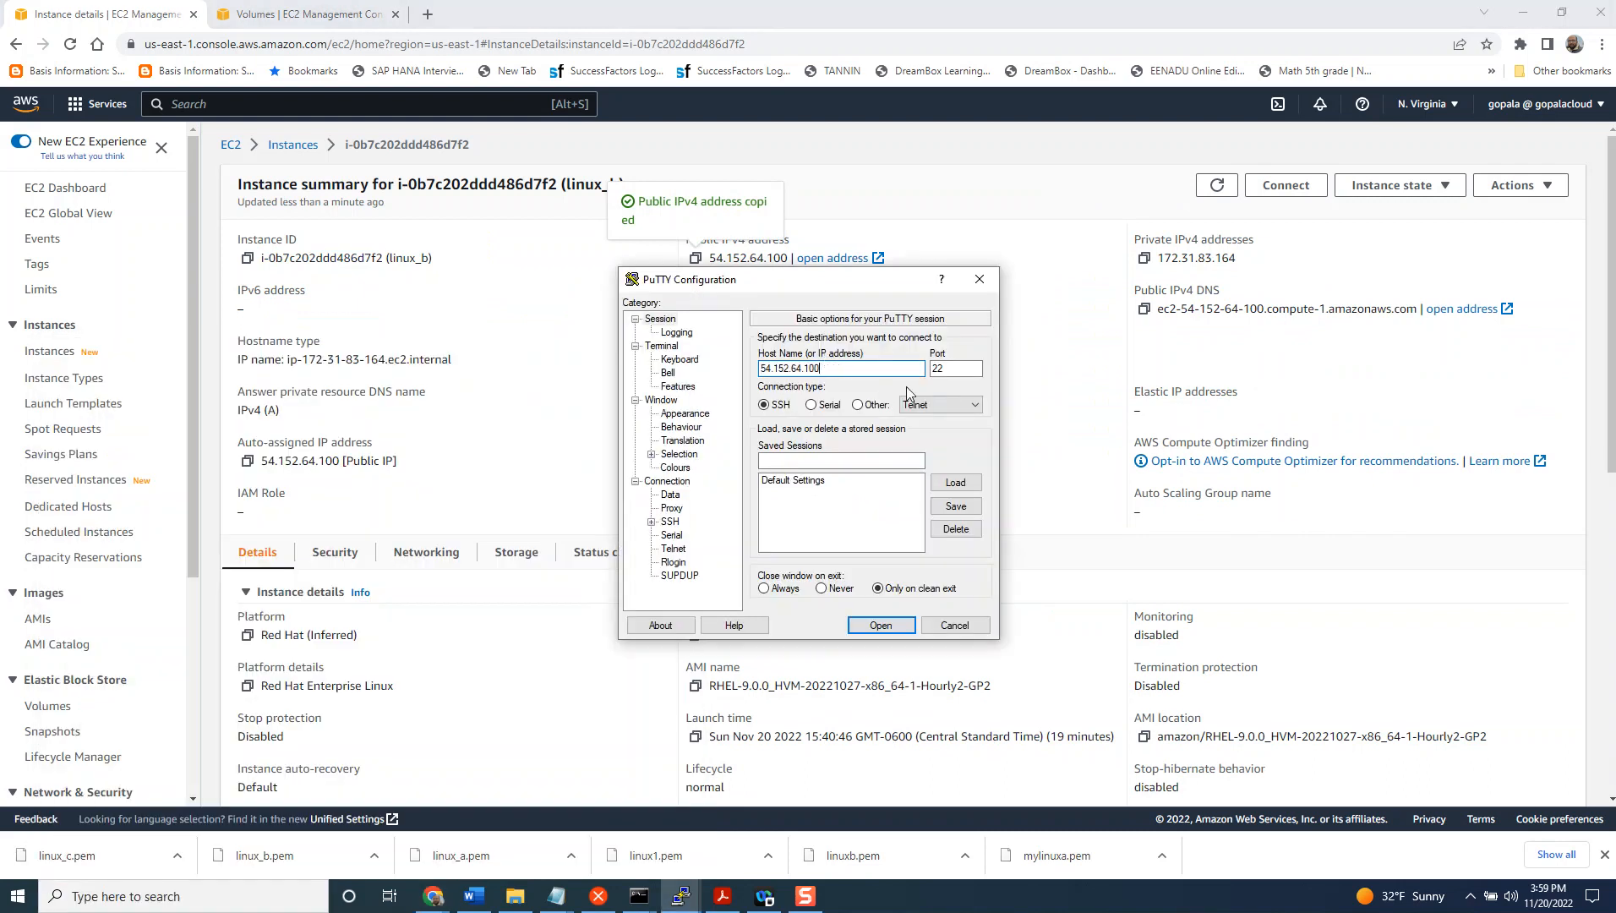
- Assign the linux_b private key file from Downloads for the session's SSH authentication
{"action": "left_click", "coordinate": [879, 623]}
{"action": "left_click", "coordinate": [671, 521]}
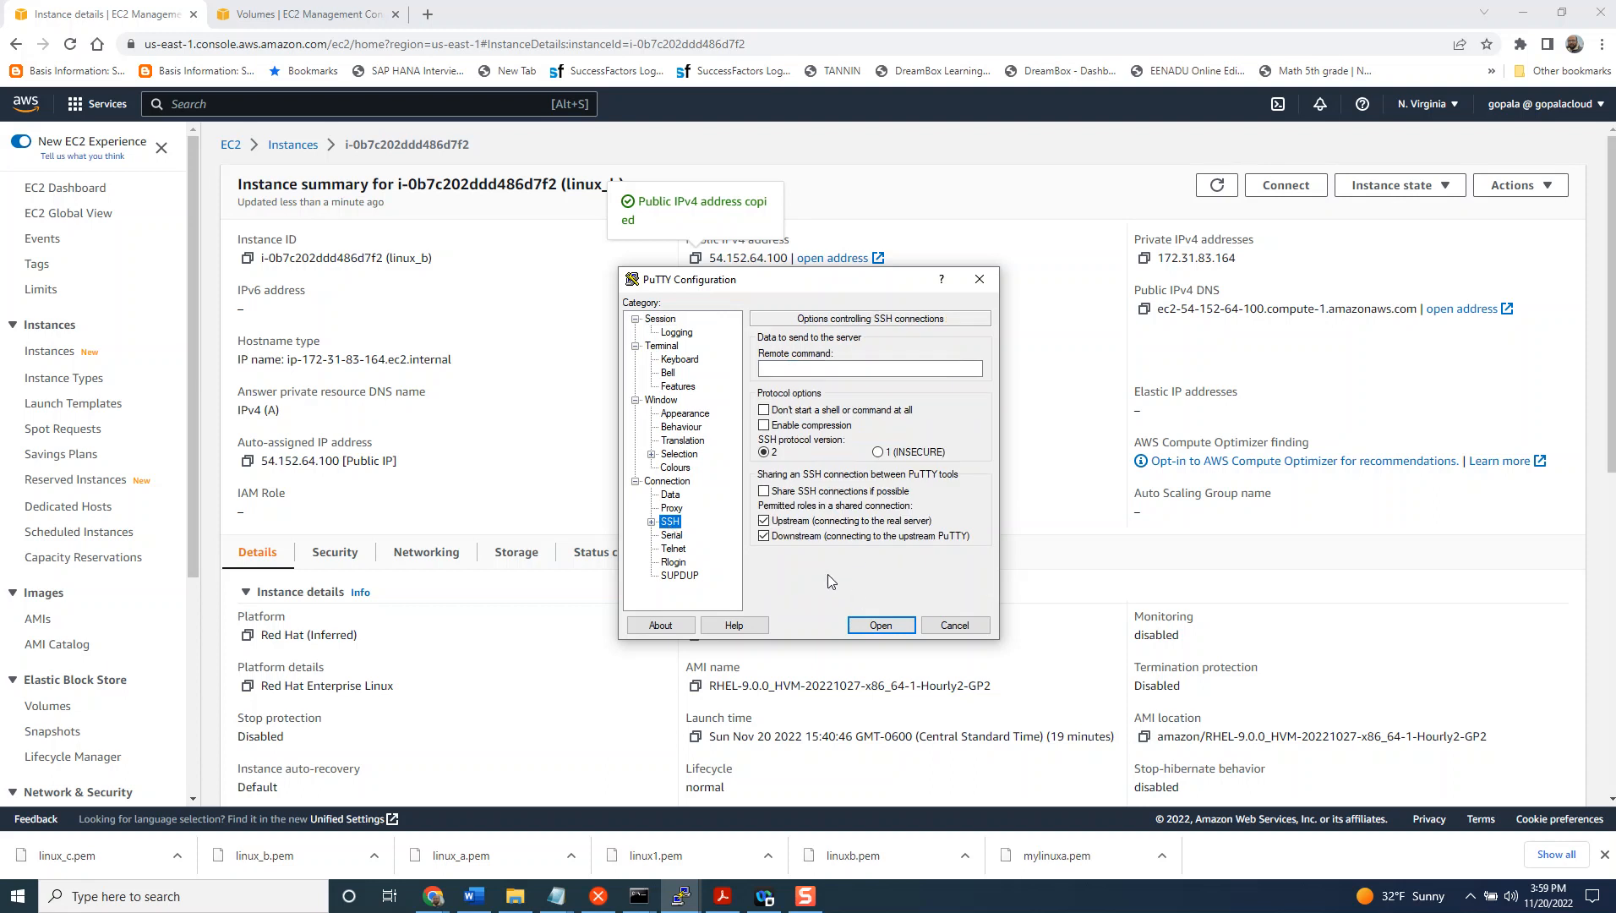
{"action": "left_click", "coordinate": [651, 521]}
{"action": "left_click", "coordinate": [689, 540]}
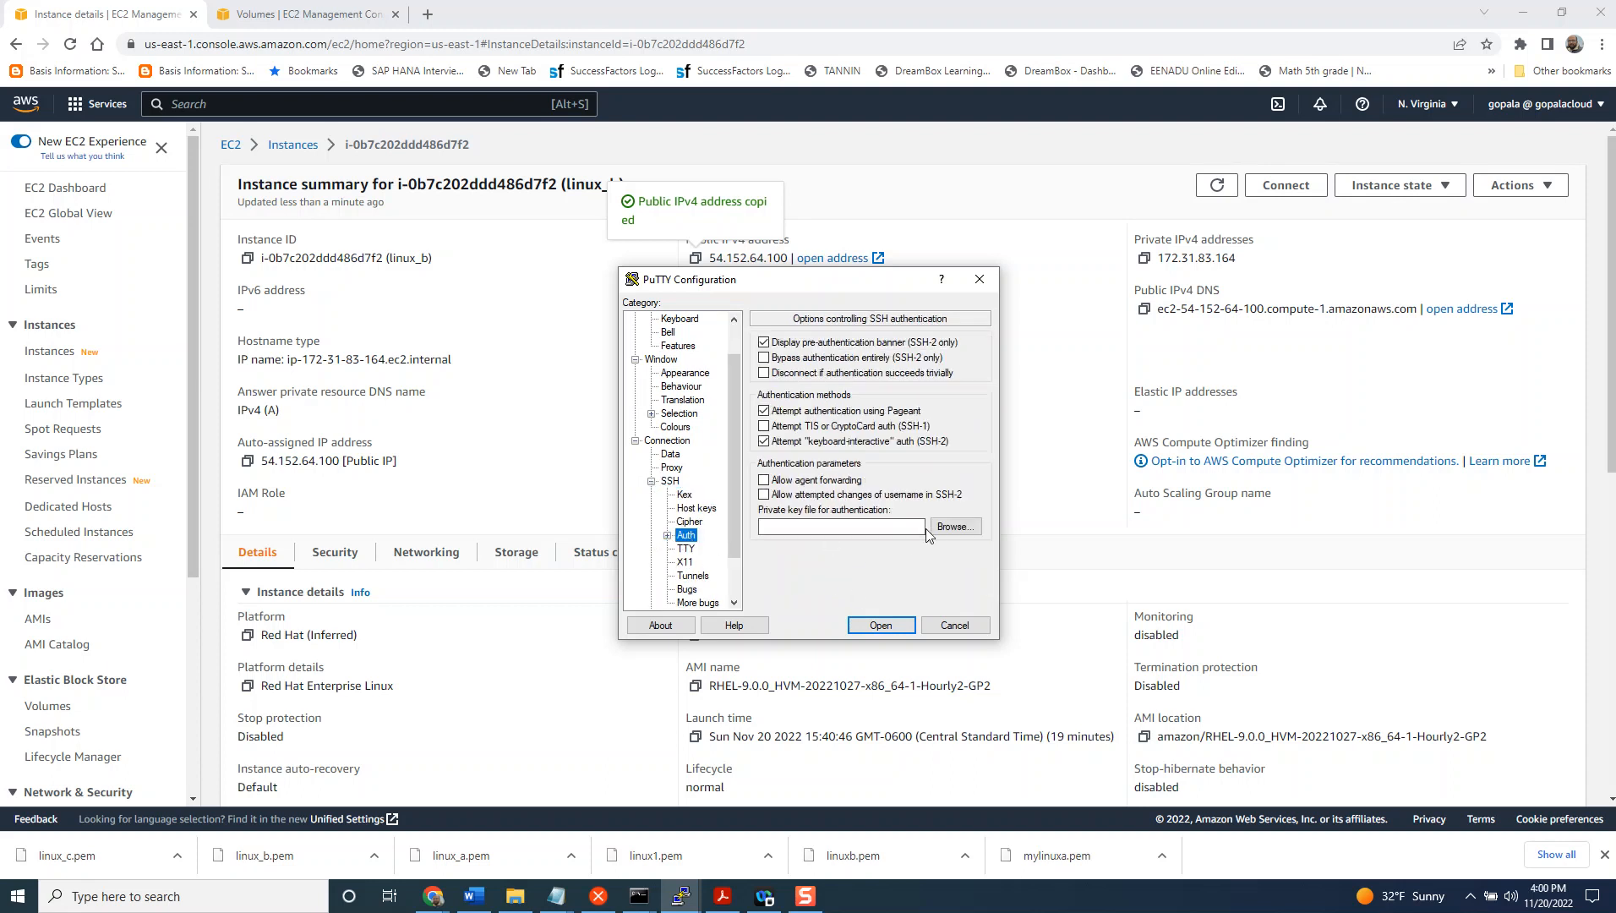
{"action": "left_click", "coordinate": [951, 530]}
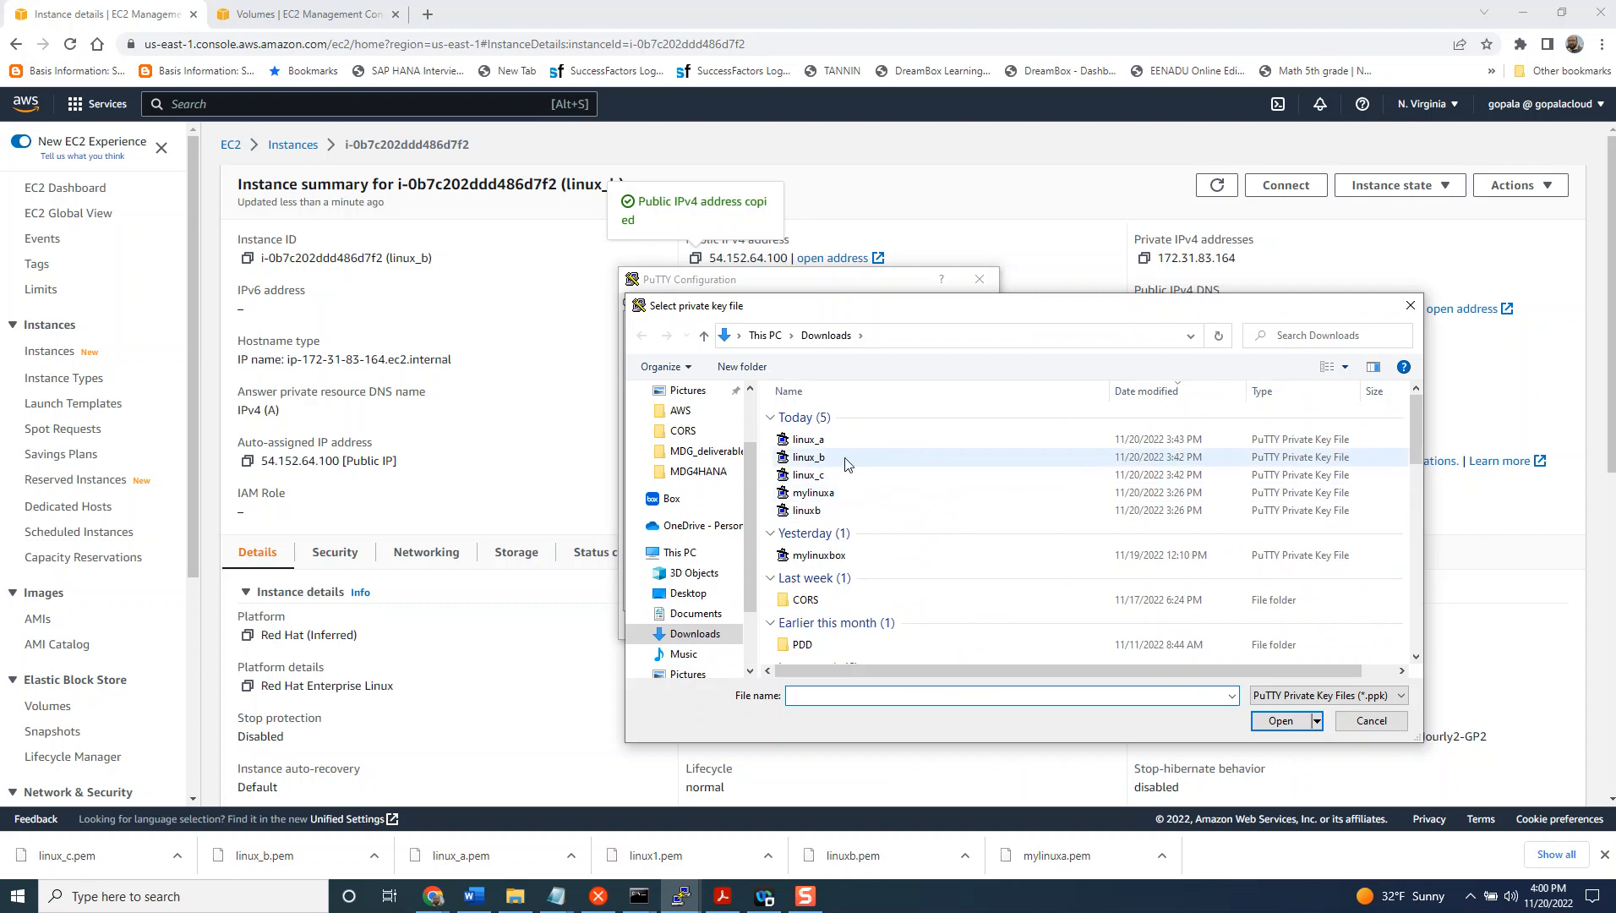
{"action": "left_click", "coordinate": [845, 463]}
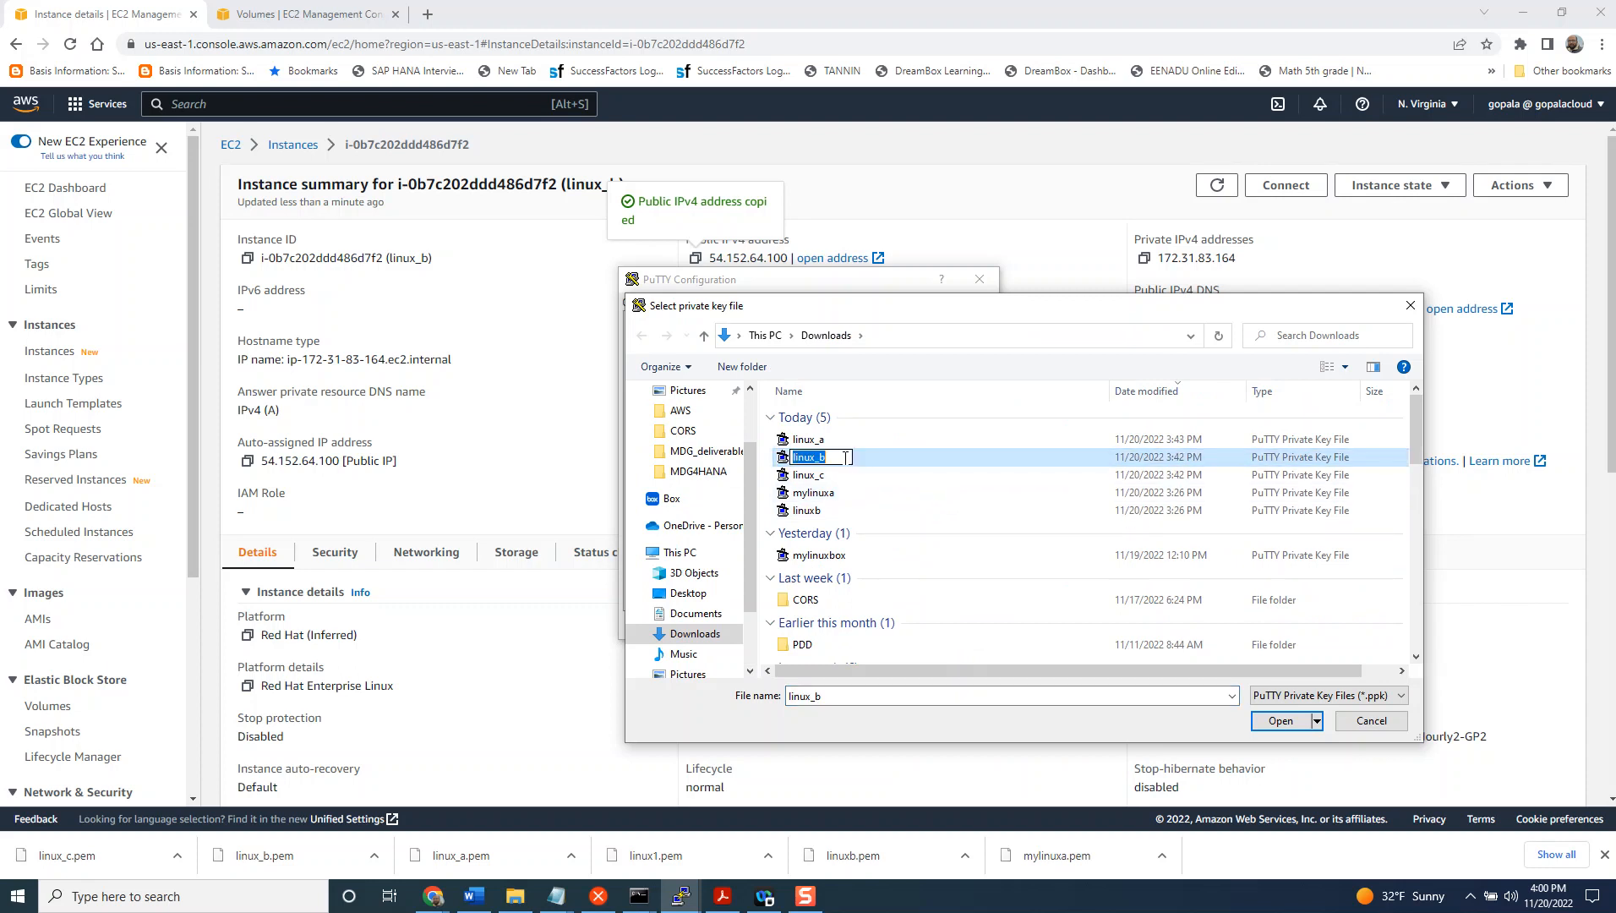
{"action": "double_click", "coordinate": [786, 462]}
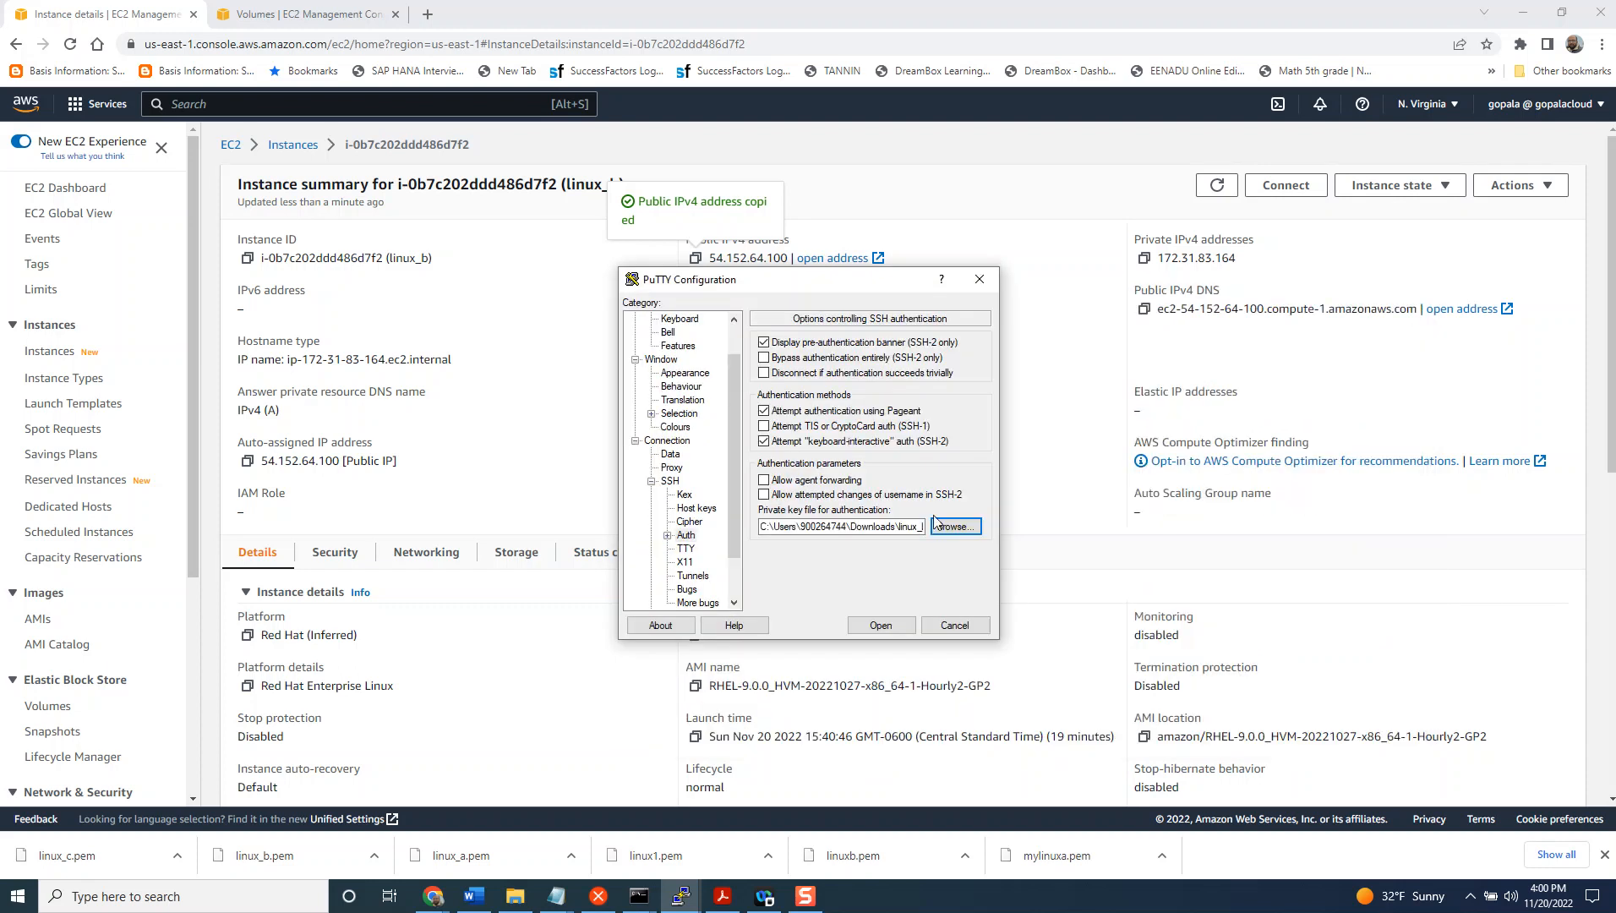
- Connect to linux_b, accept its host key, log in as ec2-user and switch to root with sudo su -
{"action": "left_click", "coordinate": [878, 624]}
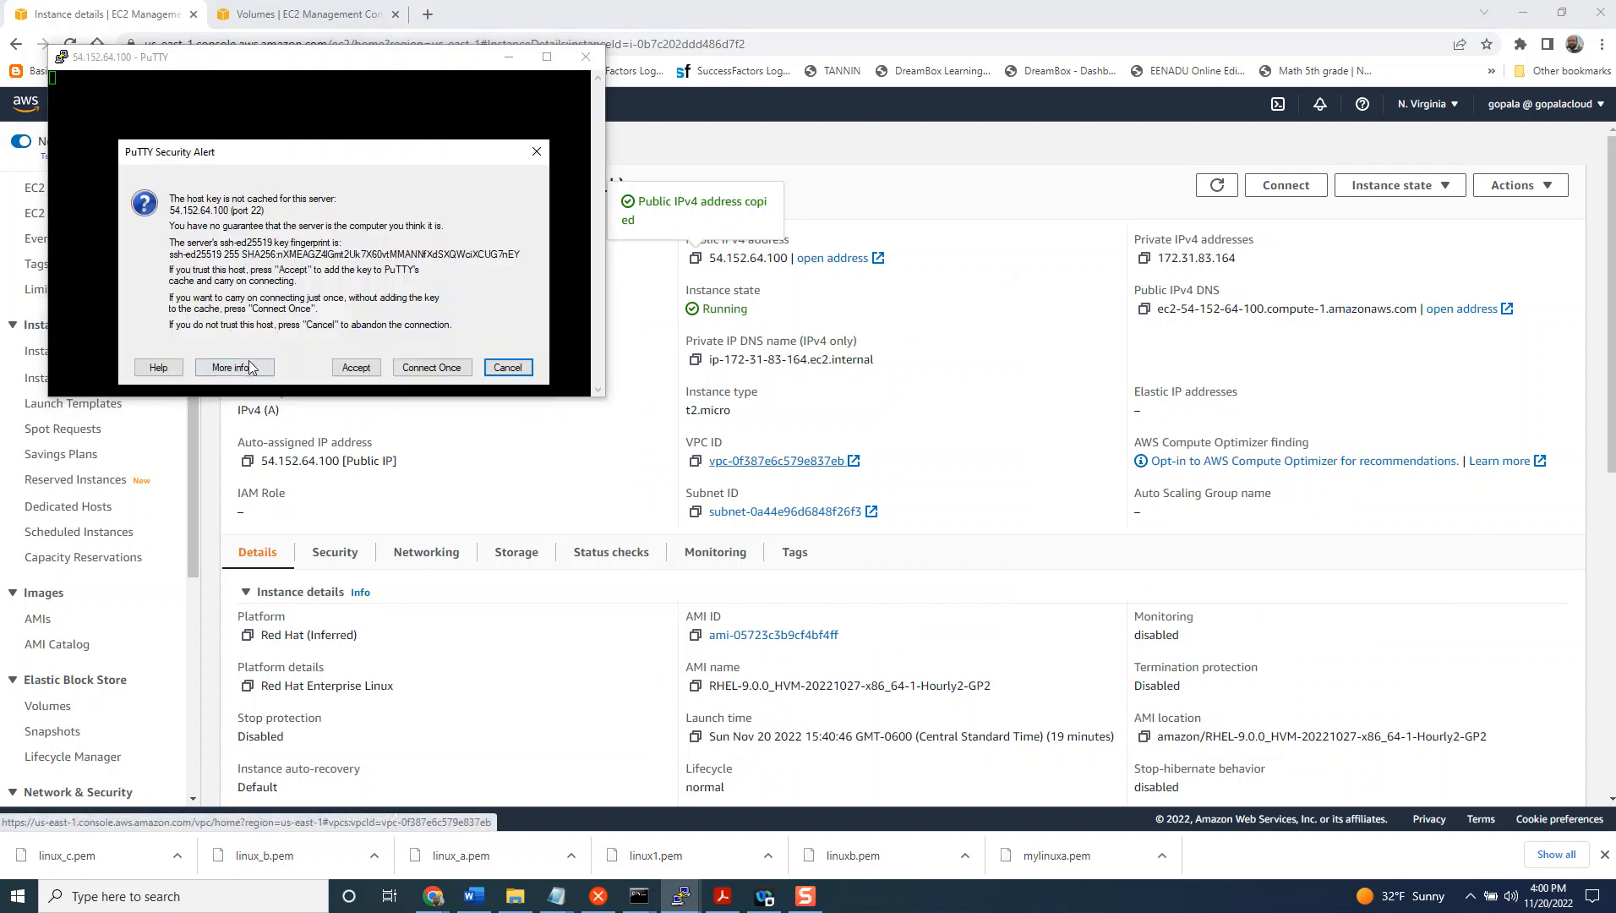
{"action": "left_click", "coordinate": [355, 367]}
{"action": "type", "text": "ec"}
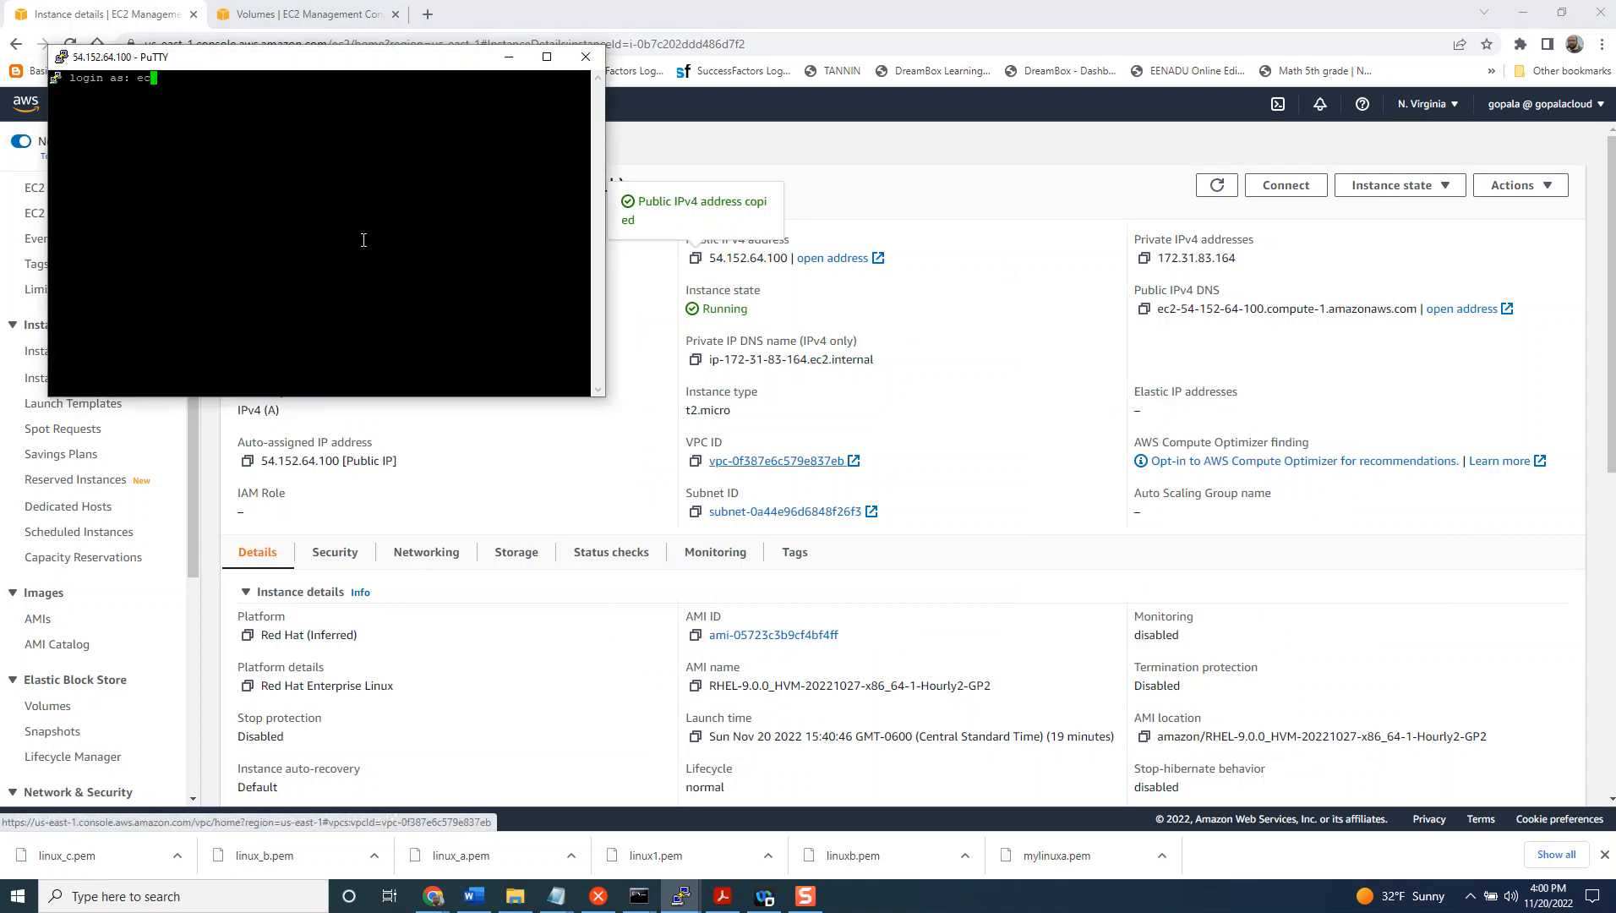
{"action": "type", "text": "2-user"}
{"action": "key", "text": "Return"}
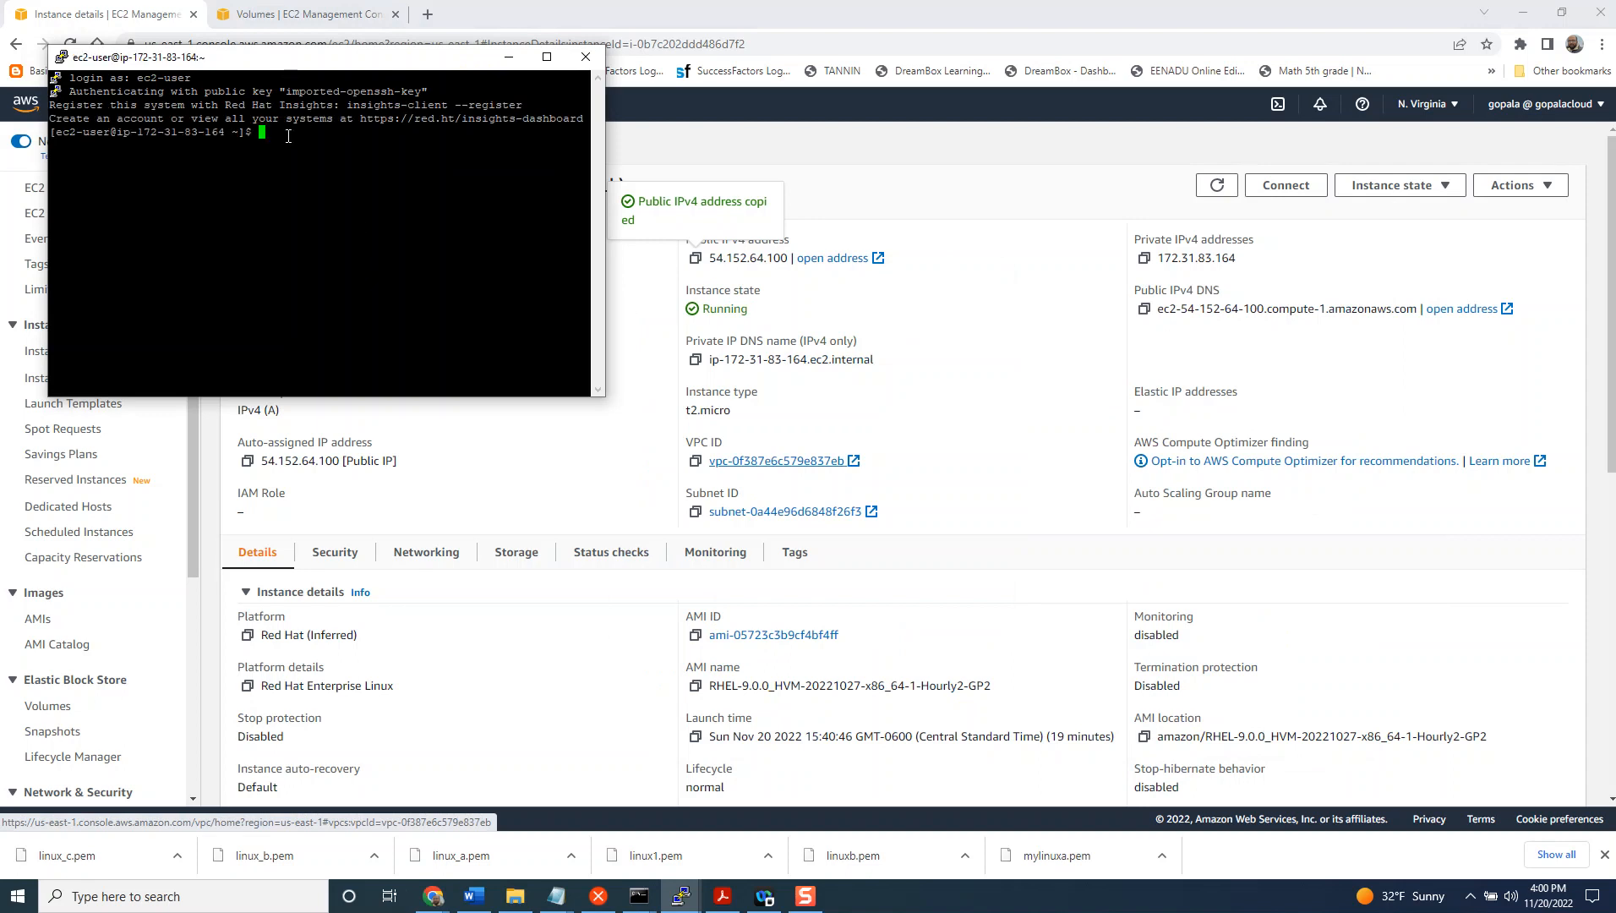
{"action": "type", "text": "sudo su -"}
{"action": "key", "text": "Return"}
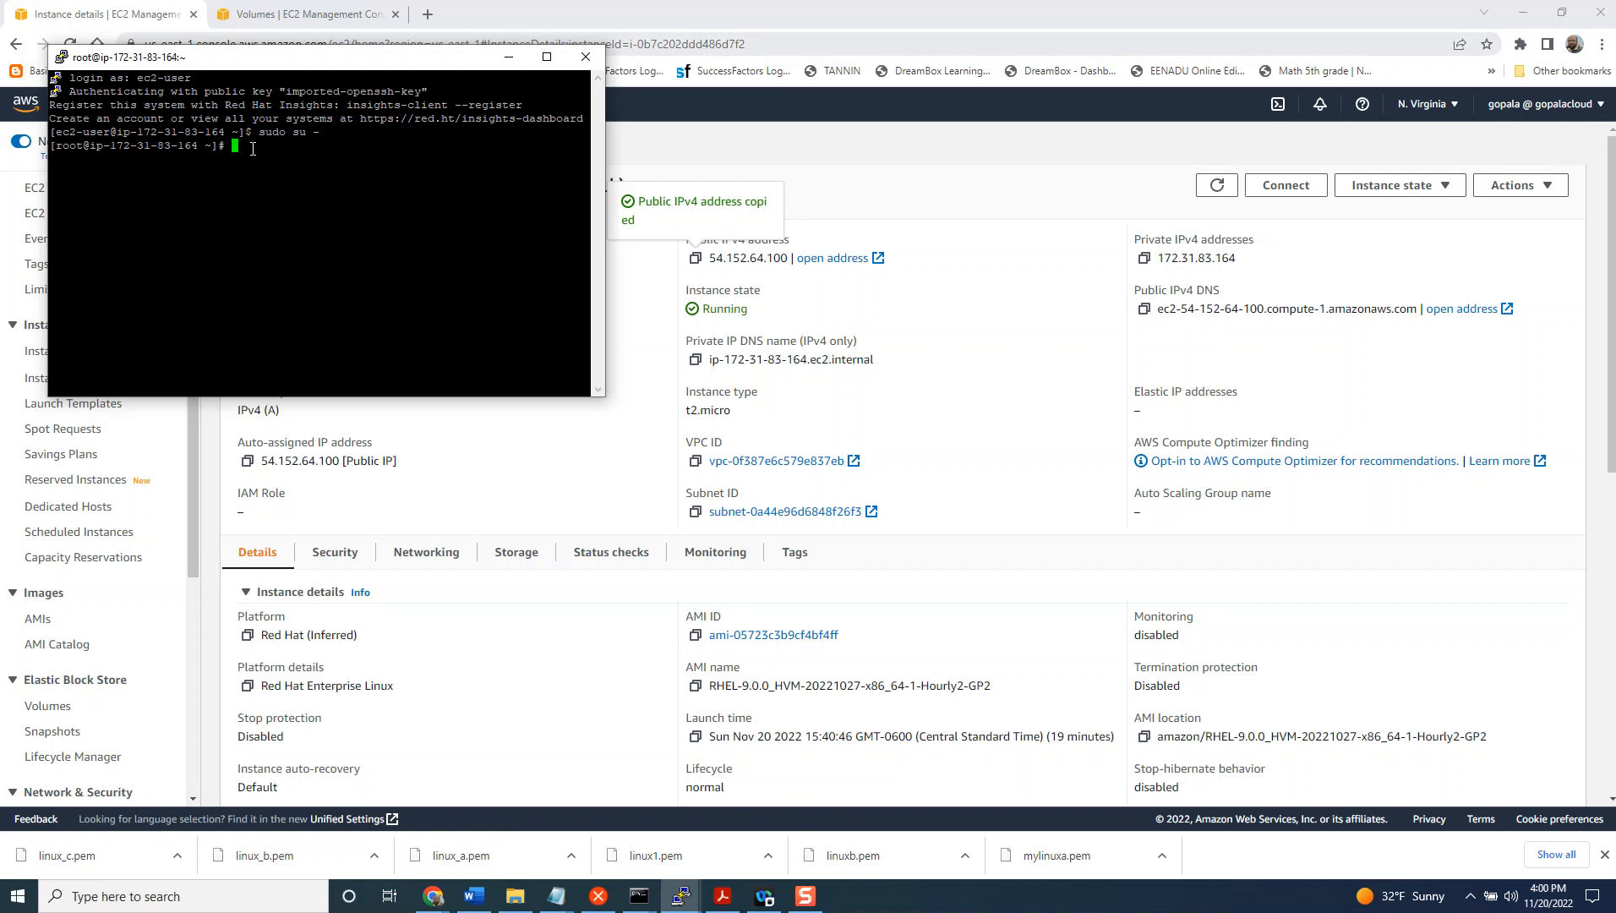
- List the block devices on linux_b with lsblk
{"action": "key", "text": "alt+Tab"}
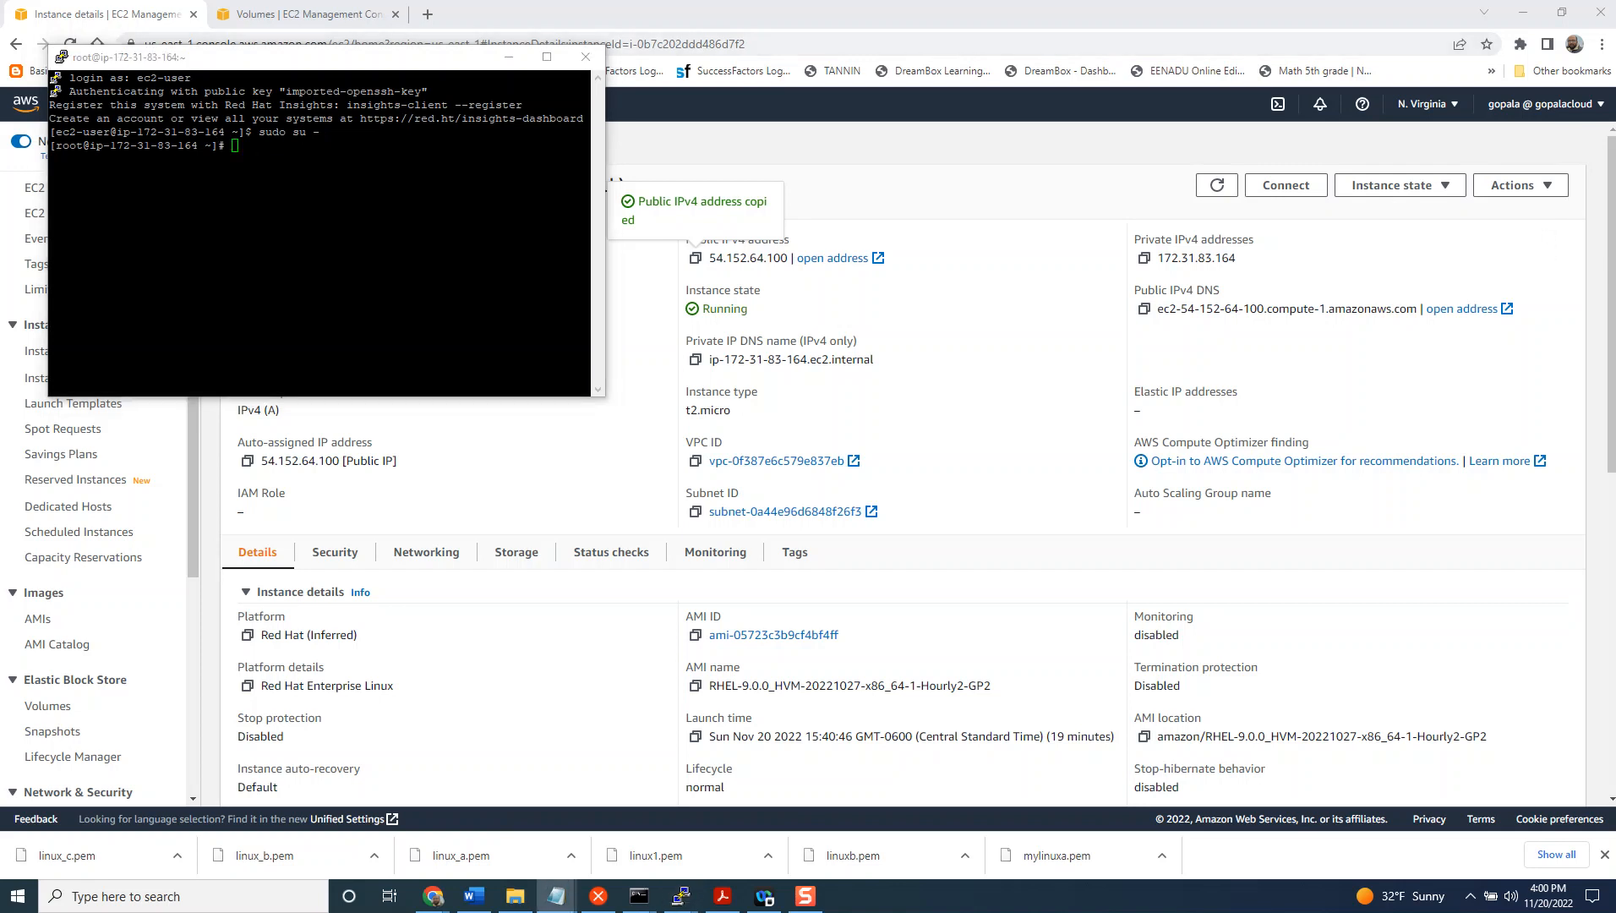
{"action": "left_click", "coordinate": [273, 145]}
{"action": "type", "text": "lsblk"}
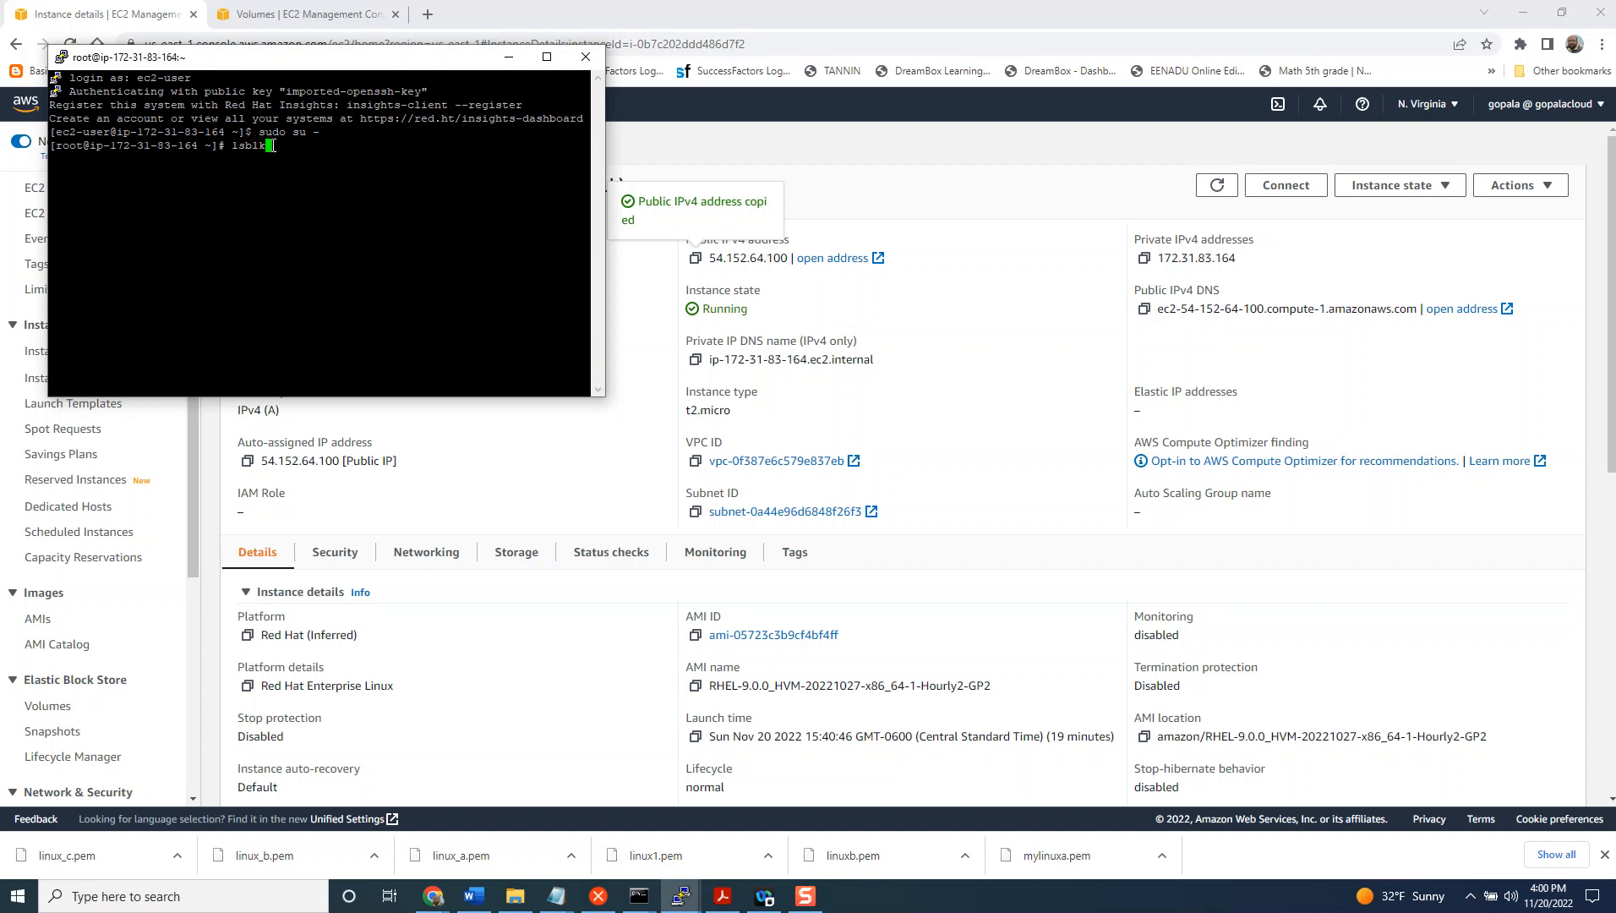
{"action": "key", "text": "Return"}
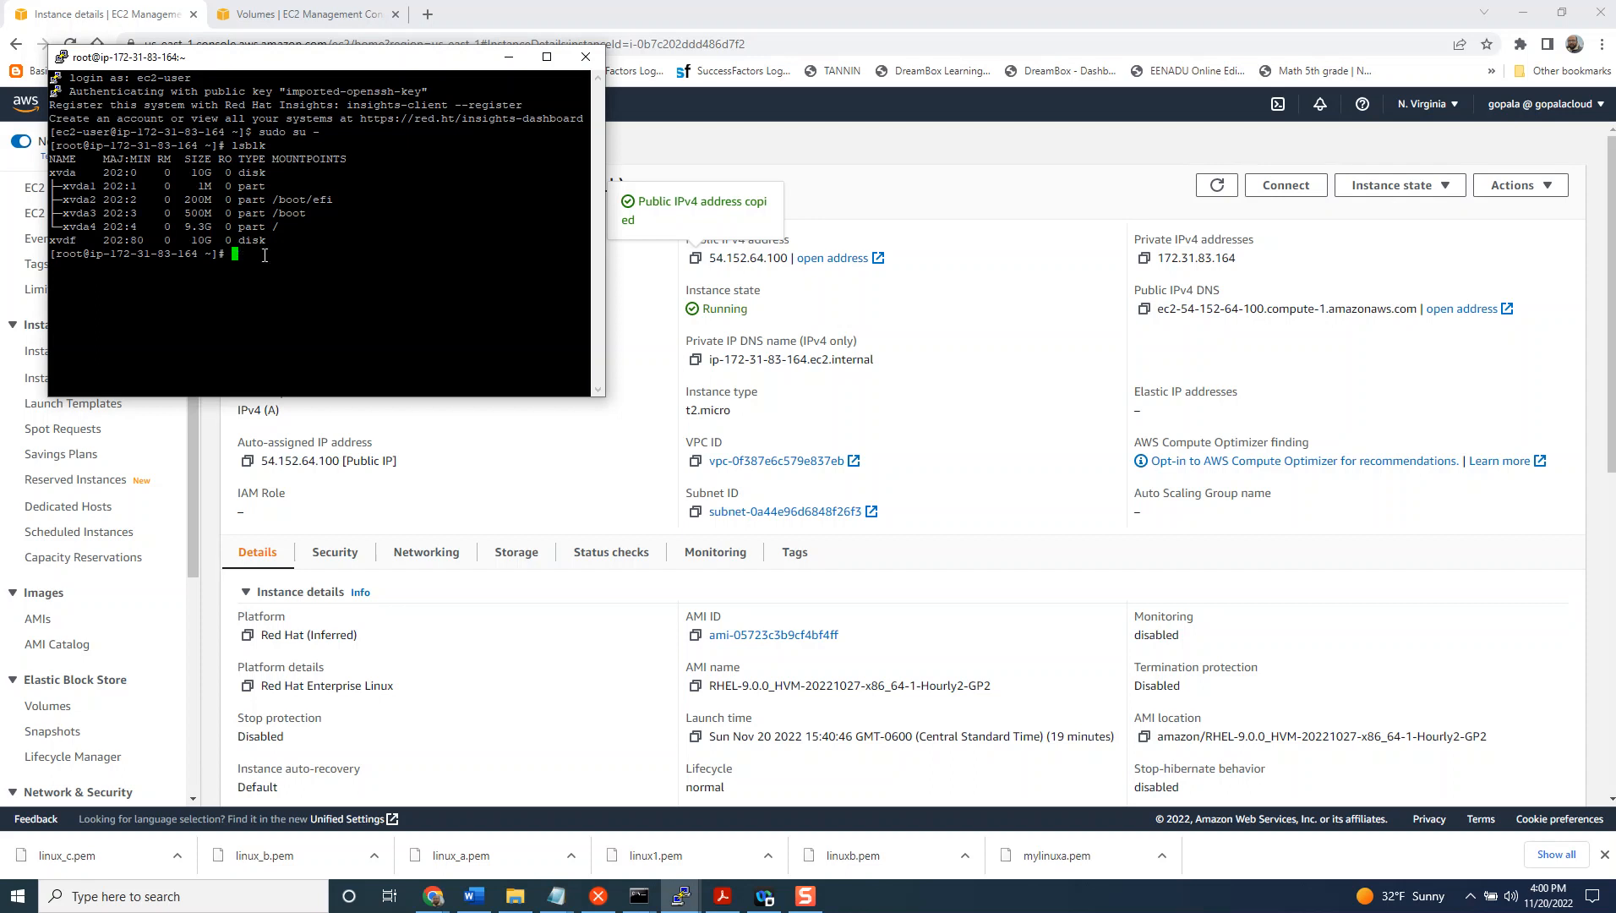
- Create the mount directory /data1 on linux_b with mkdir
{"action": "key", "text": "alt+Tab"}
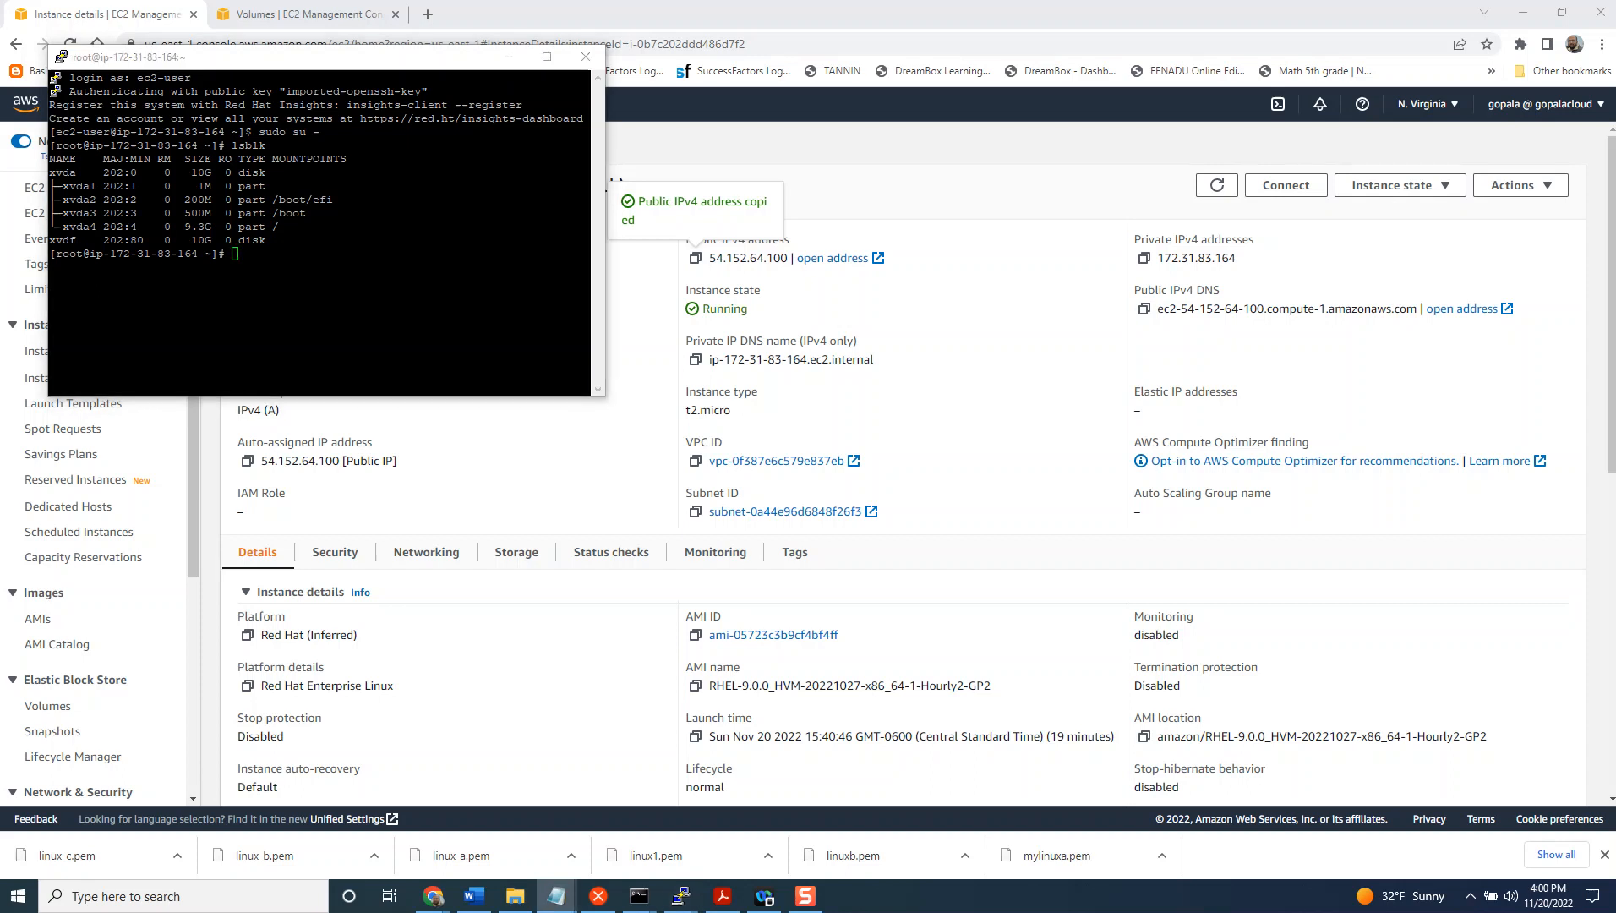
{"action": "left_click", "coordinate": [235, 257]}
{"action": "right_click", "coordinate": [489, 255]}
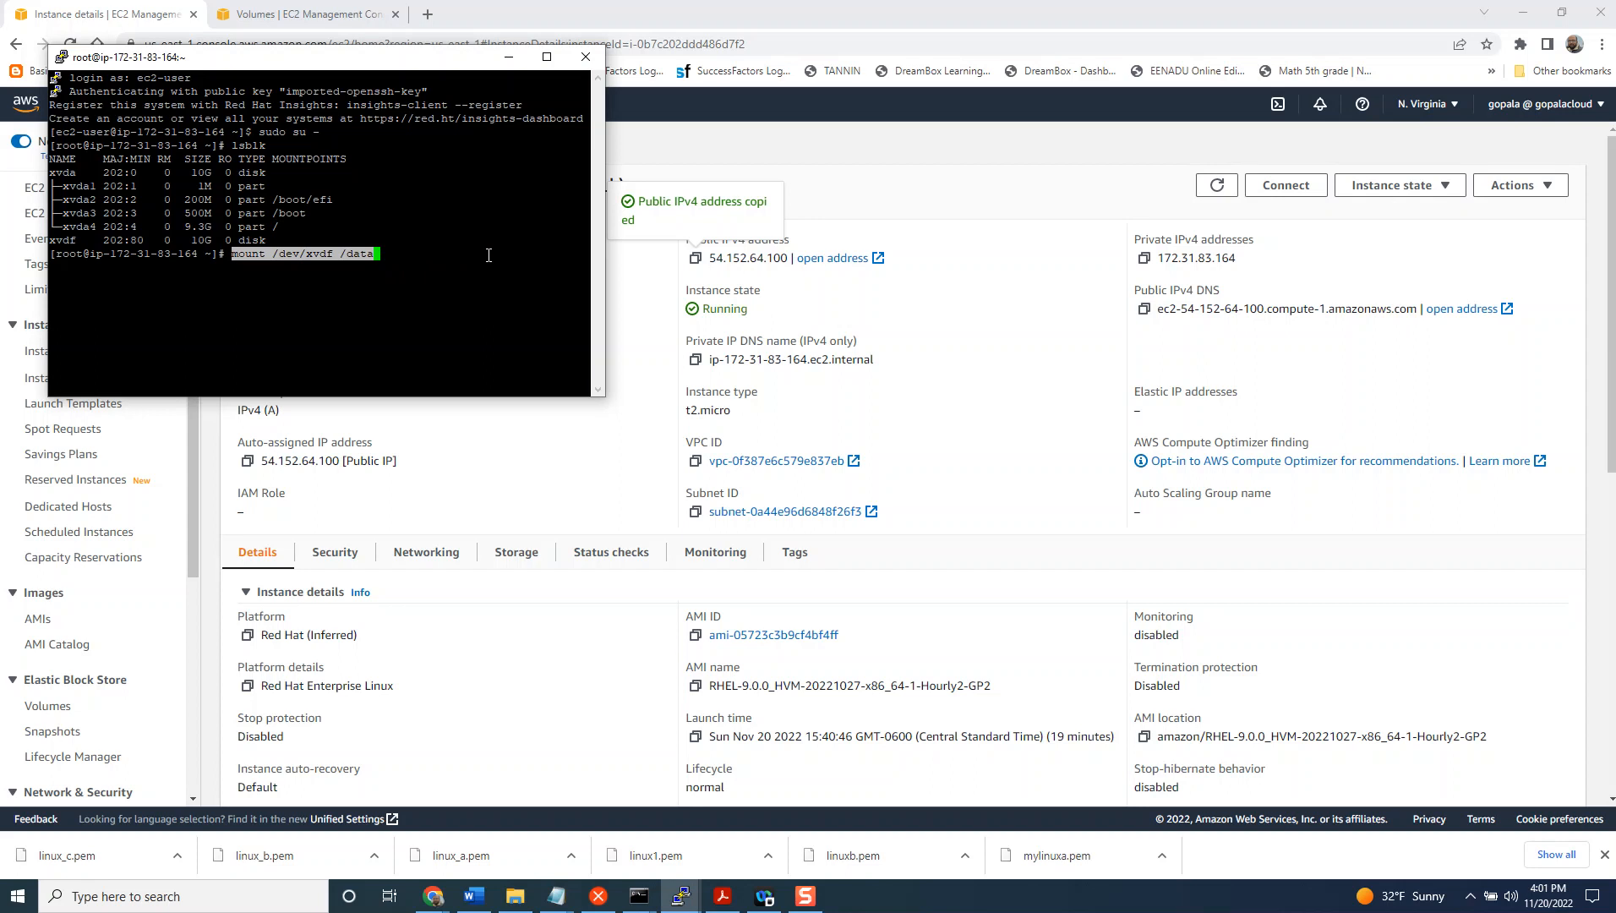
{"action": "type", "text": "mkd"}
{"action": "key", "text": "BackSpace"}
{"action": "key", "text": "BackSpace"}
{"action": "key", "text": "BackSpace"}
{"action": "key", "text": "BackSpace"}
{"action": "key", "text": "BackSpace"}
{"action": "key", "text": "BackSpace"}
{"action": "key", "text": "BackSpace"}
{"action": "key", "text": "BackSpace"}
{"action": "key", "text": "BackSpace"}
{"action": "key", "text": "BackSpace"}
{"action": "key", "text": "BackSpace"}
{"action": "key", "text": "BackSpace"}
{"action": "key", "text": "BackSpace"}
{"action": "key", "text": "BackSpace"}
{"action": "key", "text": "BackSpace"}
{"action": "key", "text": "BackSpace"}
{"action": "key", "text": "BackSpace"}
{"action": "key", "text": "BackSpace"}
{"action": "key", "text": "BackSpace"}
{"action": "key", "text": "BackSpace"}
{"action": "key", "text": "BackSpace"}
{"action": "type", "text": "kdir "}
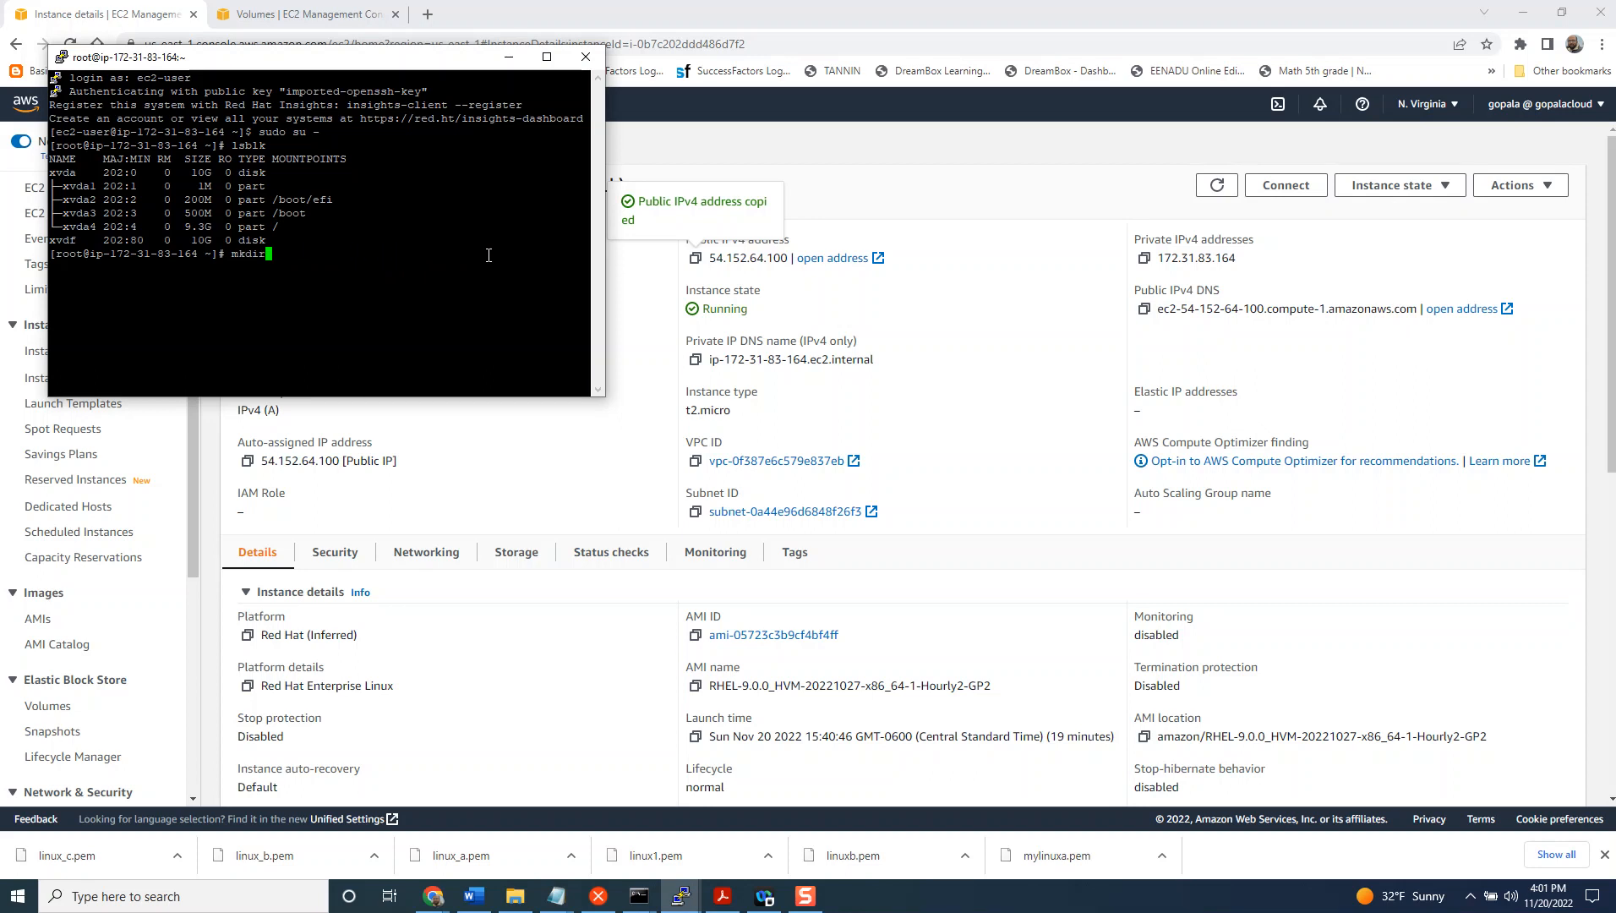
{"action": "type", "text": "/data1"}
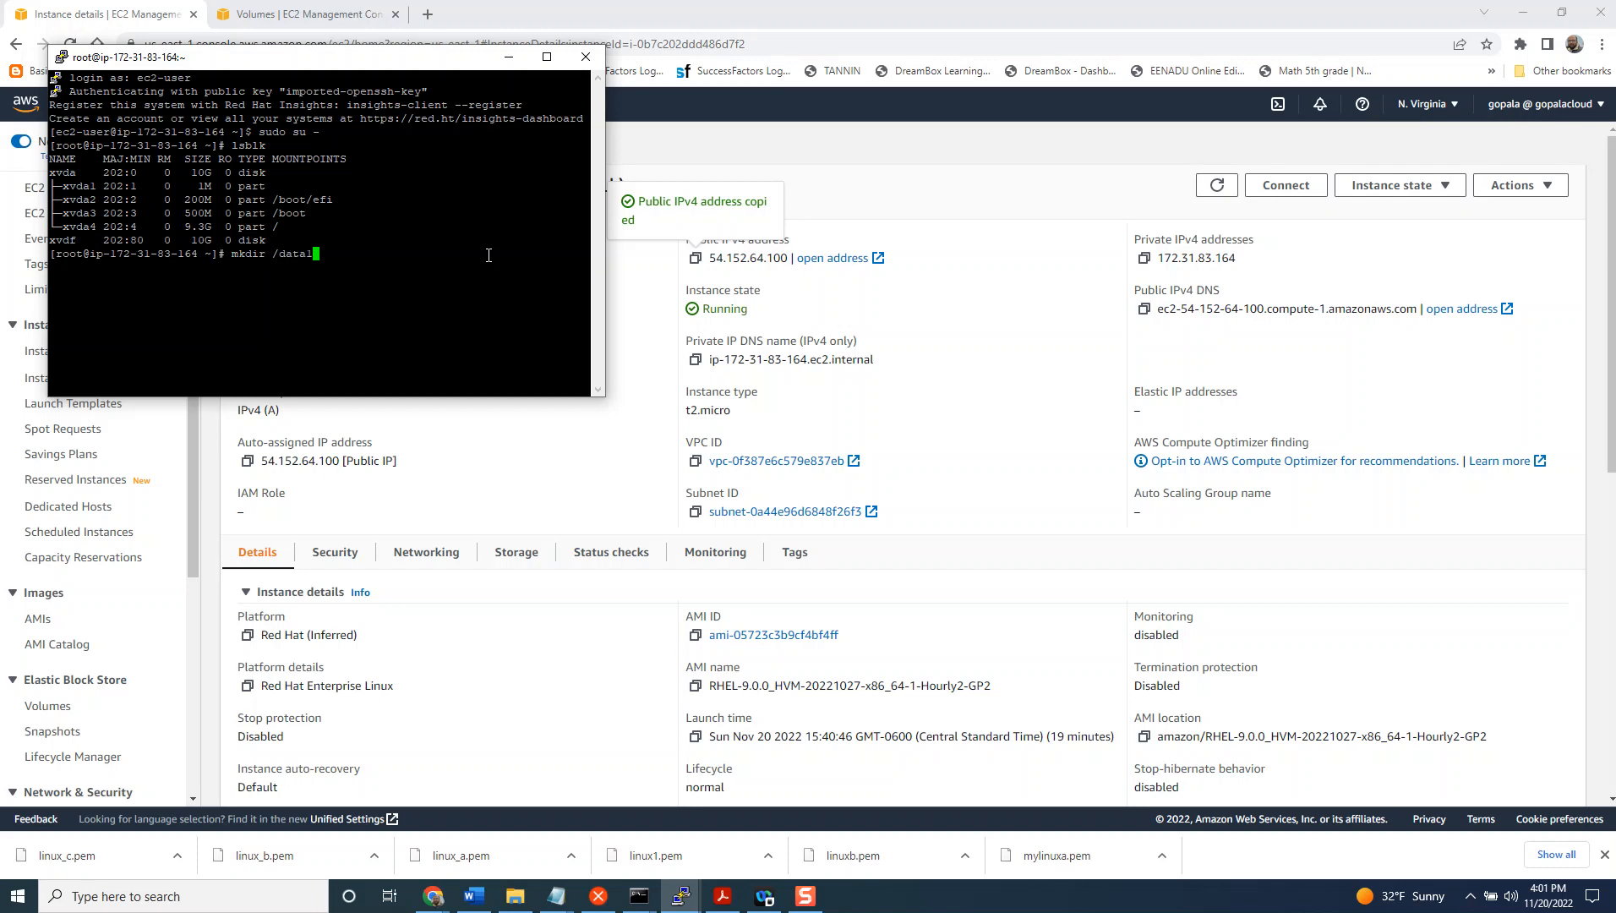
{"action": "key", "text": "Return"}
- Mount the attached volume /dev/xvdf on /data1
{"action": "key", "text": "Up"}
{"action": "key", "text": "Up"}
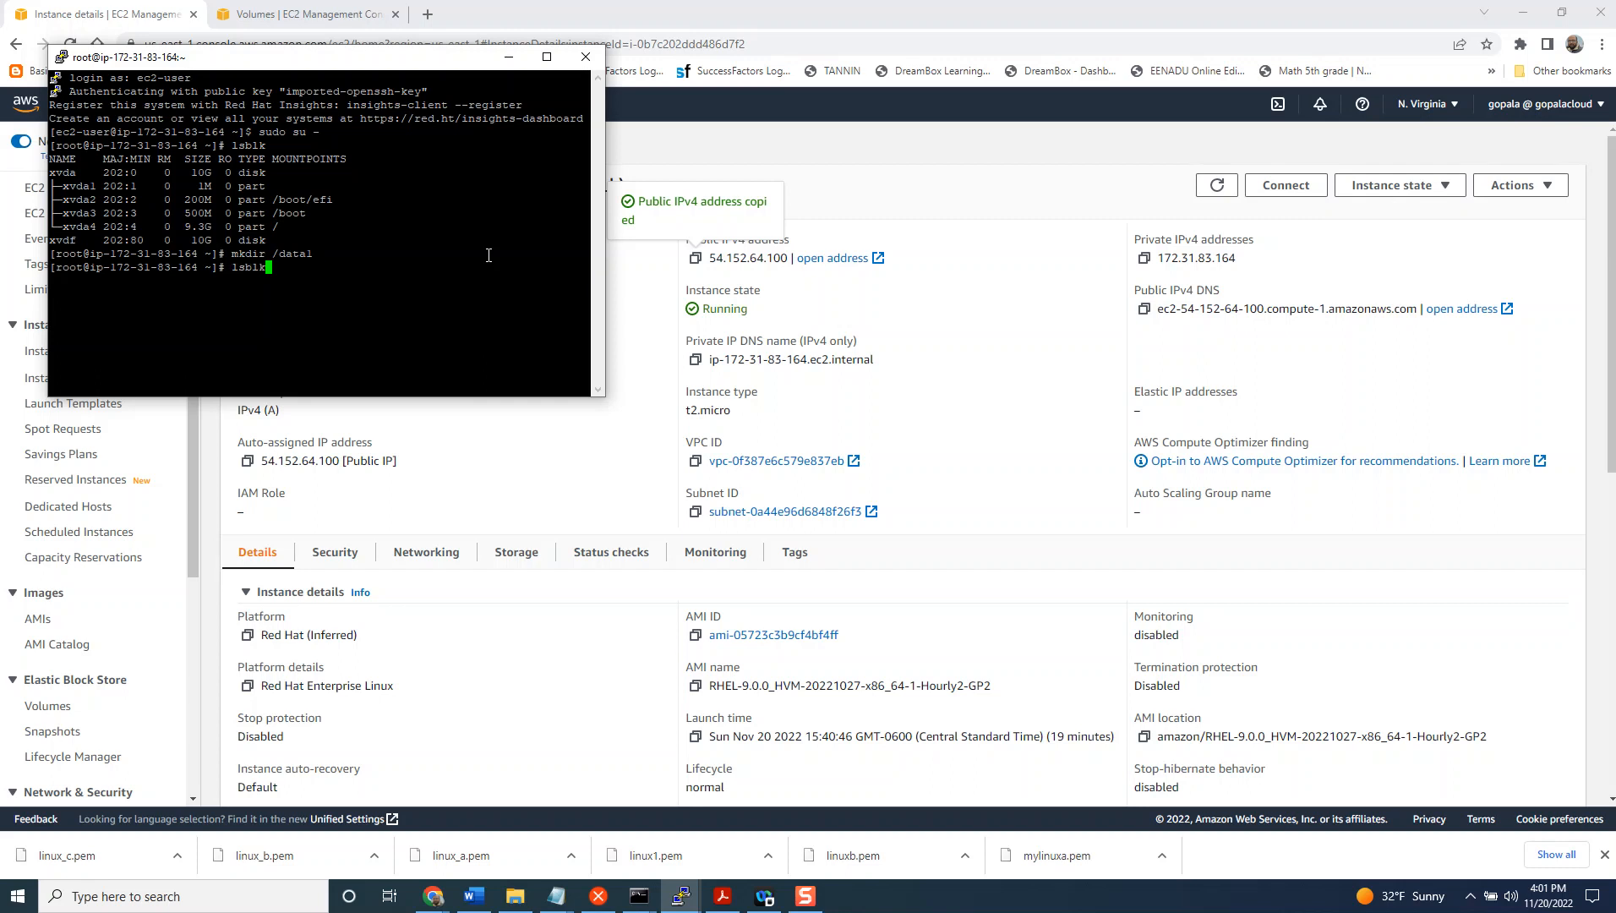
{"action": "key", "text": "BackSpace"}
{"action": "key", "text": "BackSpace"}
{"action": "key", "text": "BackSpace"}
{"action": "key", "text": "BackSpace"}
{"action": "key", "text": "BackSpace"}
{"action": "right_click", "coordinate": [489, 255]}
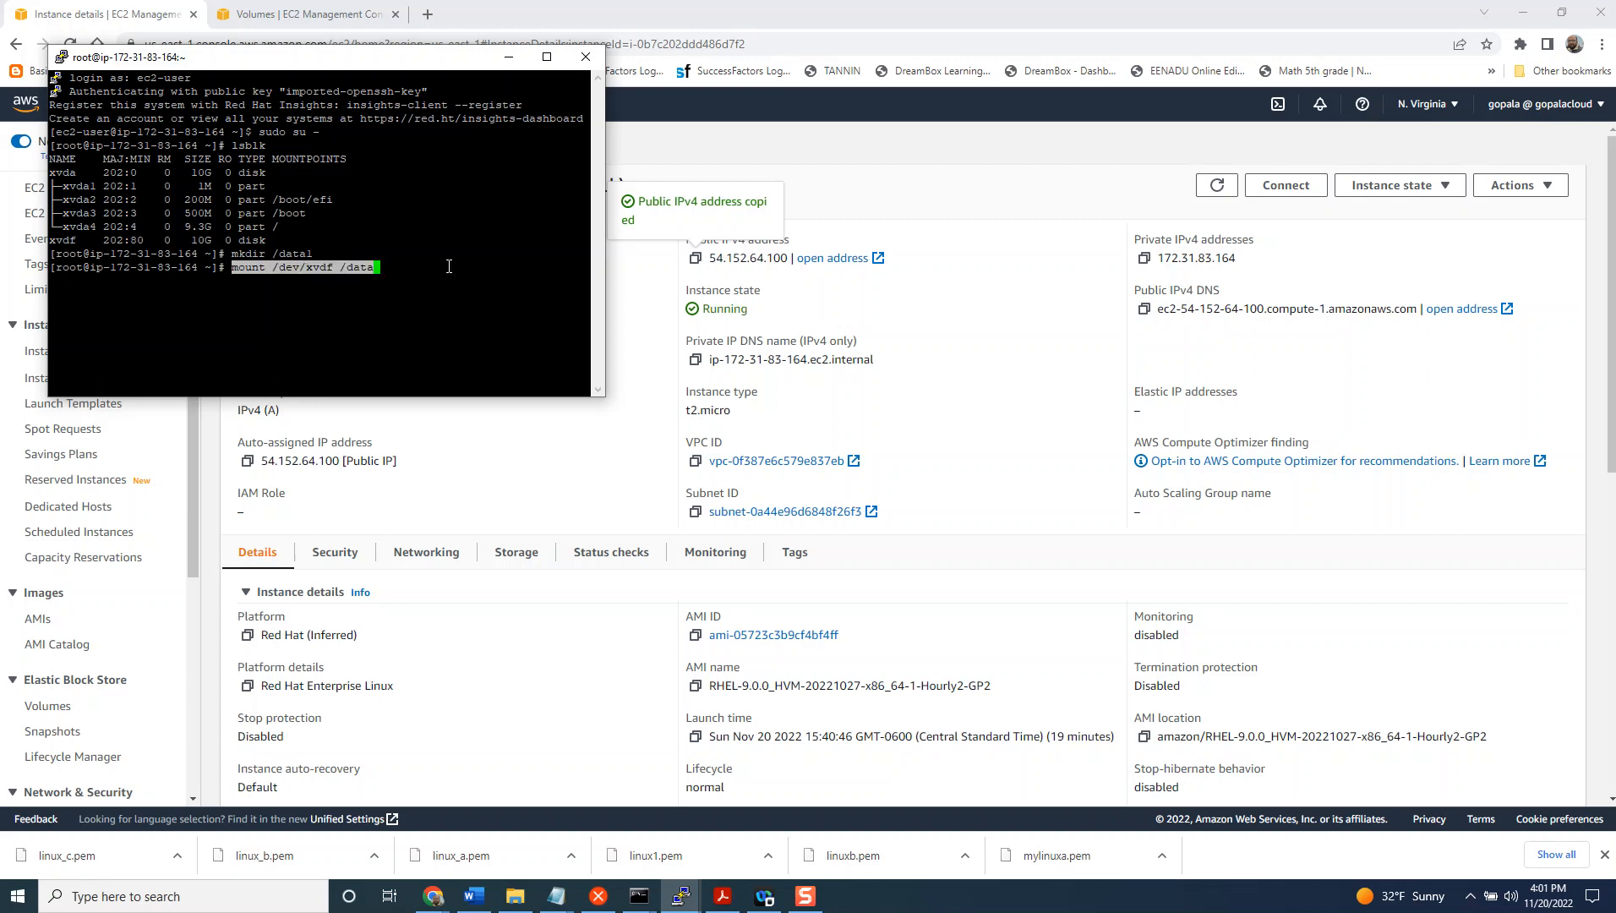
{"action": "key", "text": "Right"}
{"action": "type", "text": "1"}
{"action": "key", "text": "Return"}
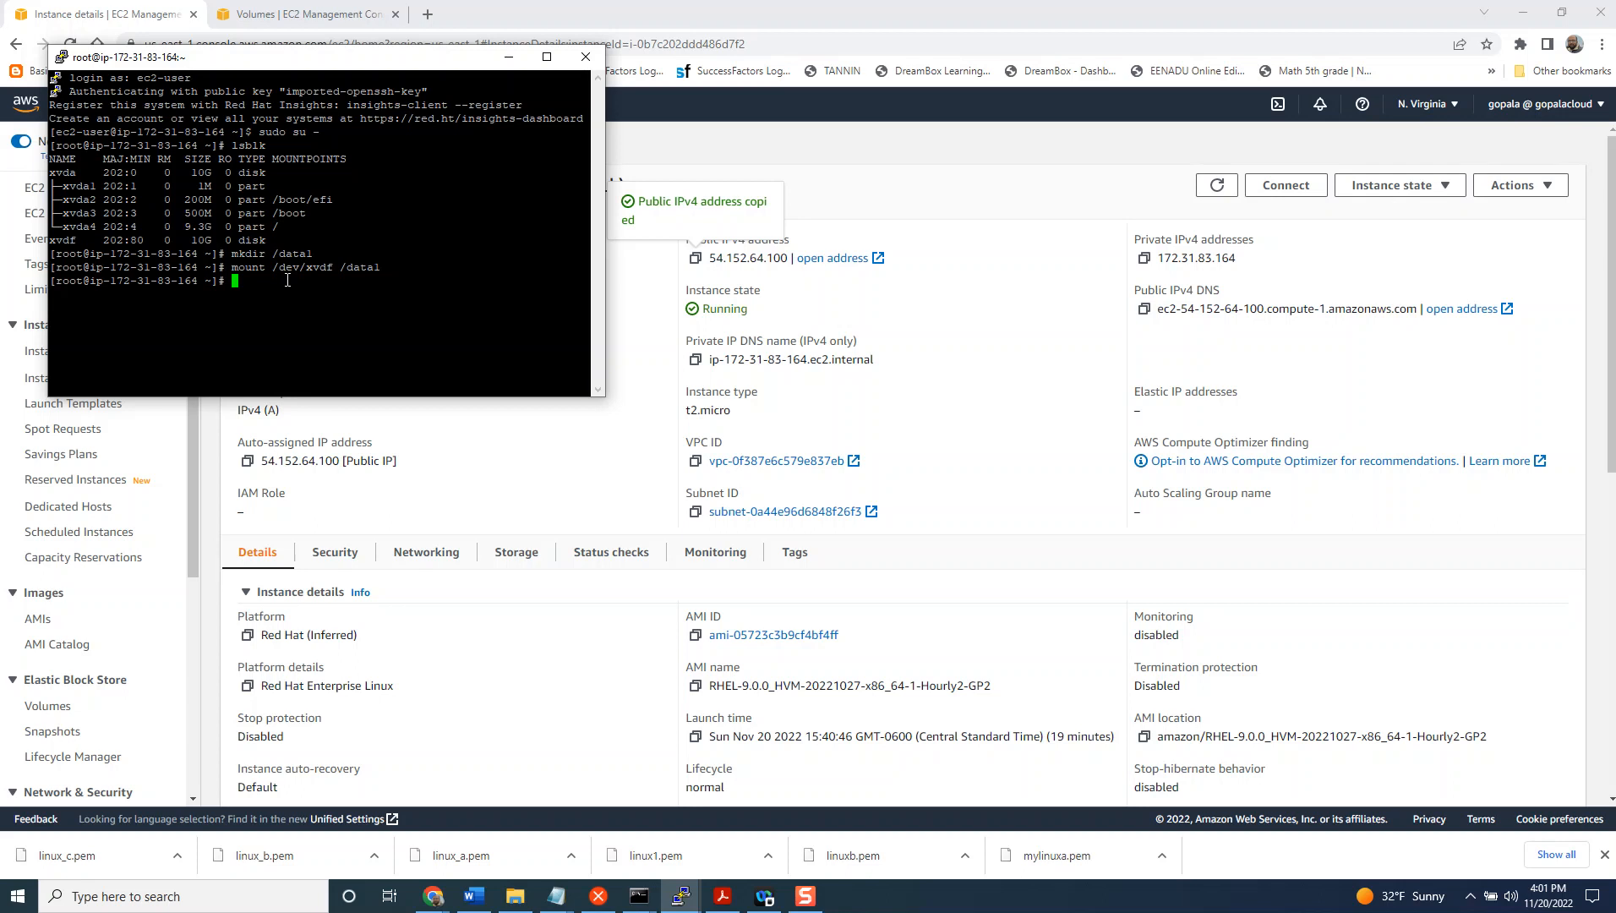
- Go into /data1 and list the files on the mounted volume
{"action": "type", "text": "cd /data1"}
{"action": "key", "text": "Return"}
{"action": "type", "text": "ls"}
{"action": "key", "text": "Return"}
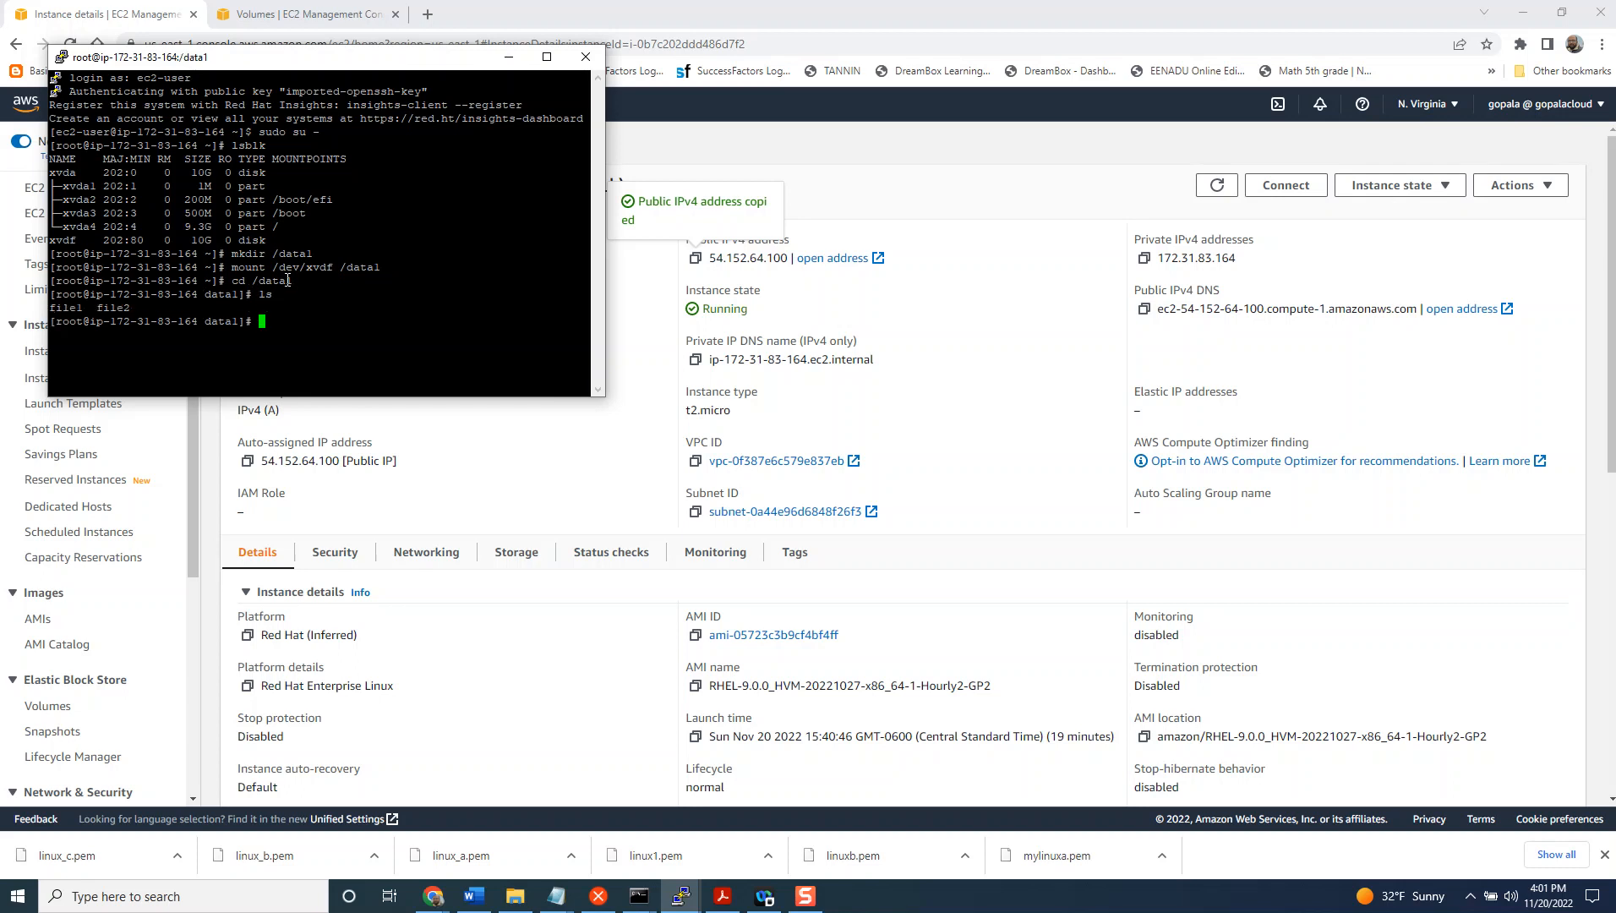
- Create file3 in /data1 with touch and list the directory again
{"action": "type", "text": "to"}
{"action": "type", "text": "uch file"}
{"action": "type", "text": "3"}
{"action": "key", "text": "Return"}
{"action": "type", "text": "ls"}
{"action": "key", "text": "Return"}
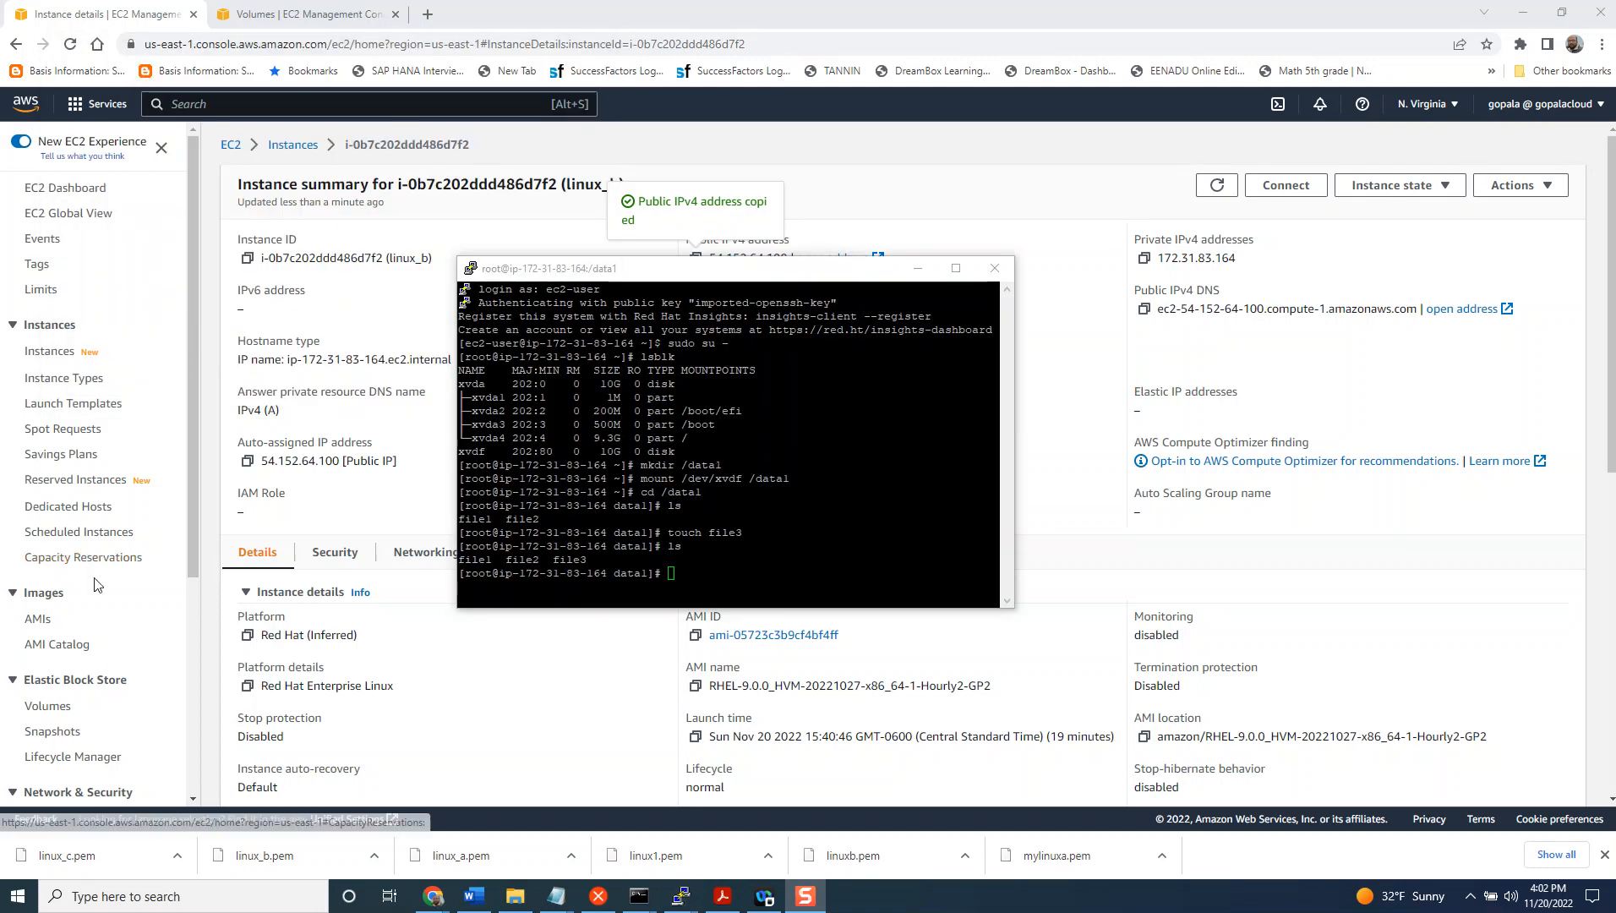
- Switch to the EC2 volume list in the browser and try to force detach volume vol-028c613273032e9e0, entering detach as the confirmation
{"action": "left_click", "coordinate": [49, 706]}
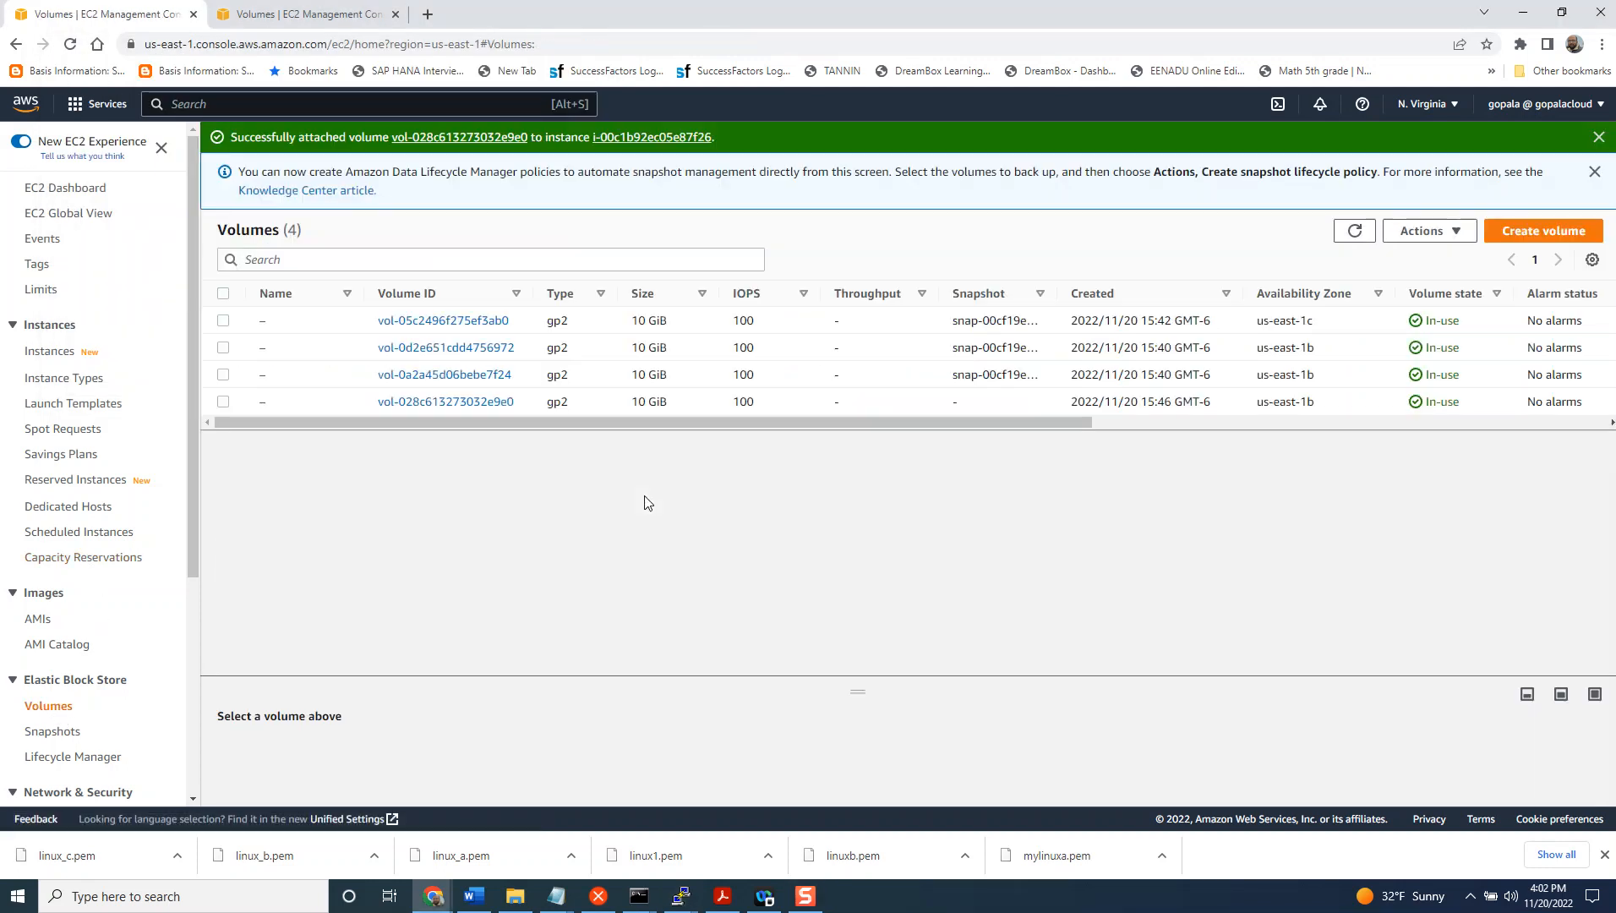
{"action": "left_click", "coordinate": [224, 402]}
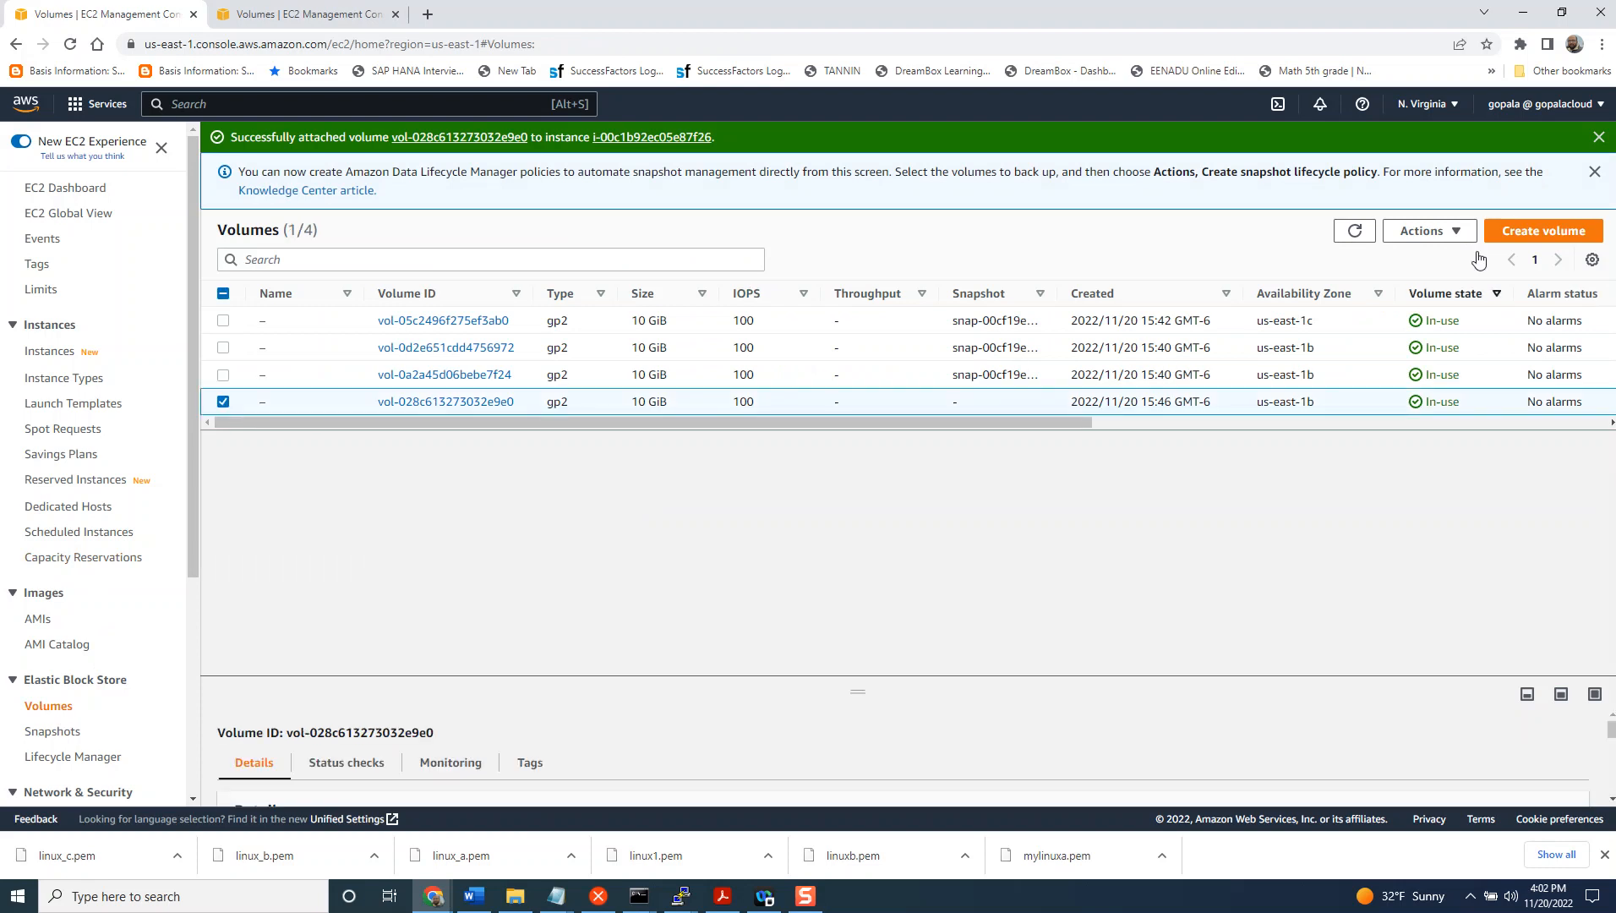
{"action": "left_click", "coordinate": [1436, 235]}
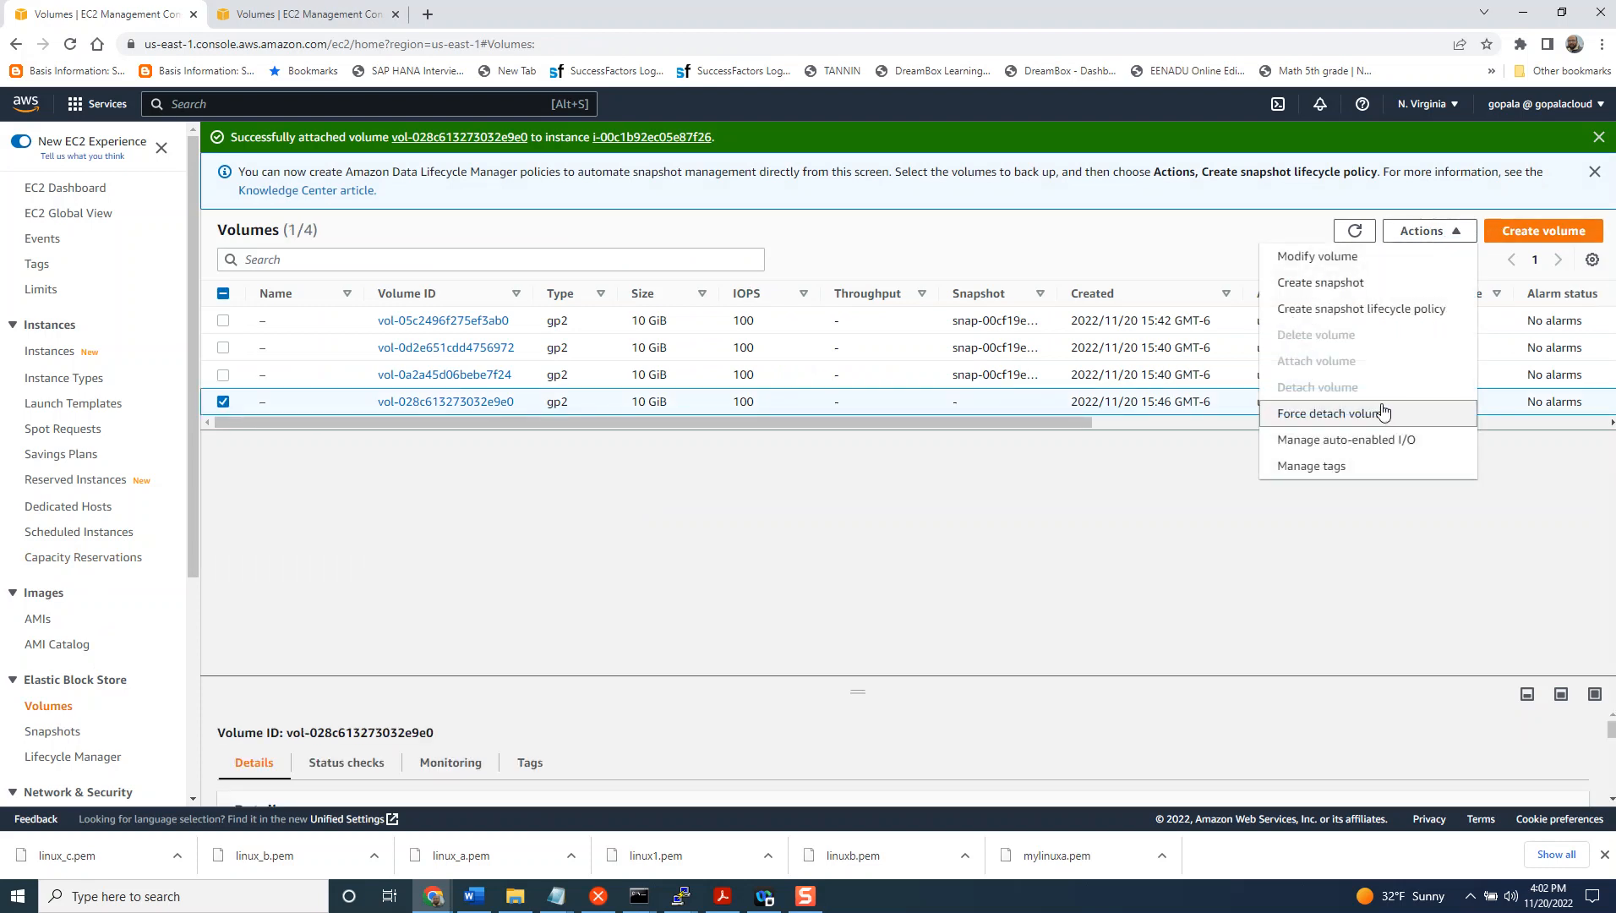
{"action": "left_click", "coordinate": [1075, 477]}
{"action": "left_click_drag", "start_coordinate": [1070, 425], "coordinate": [913, 417]}
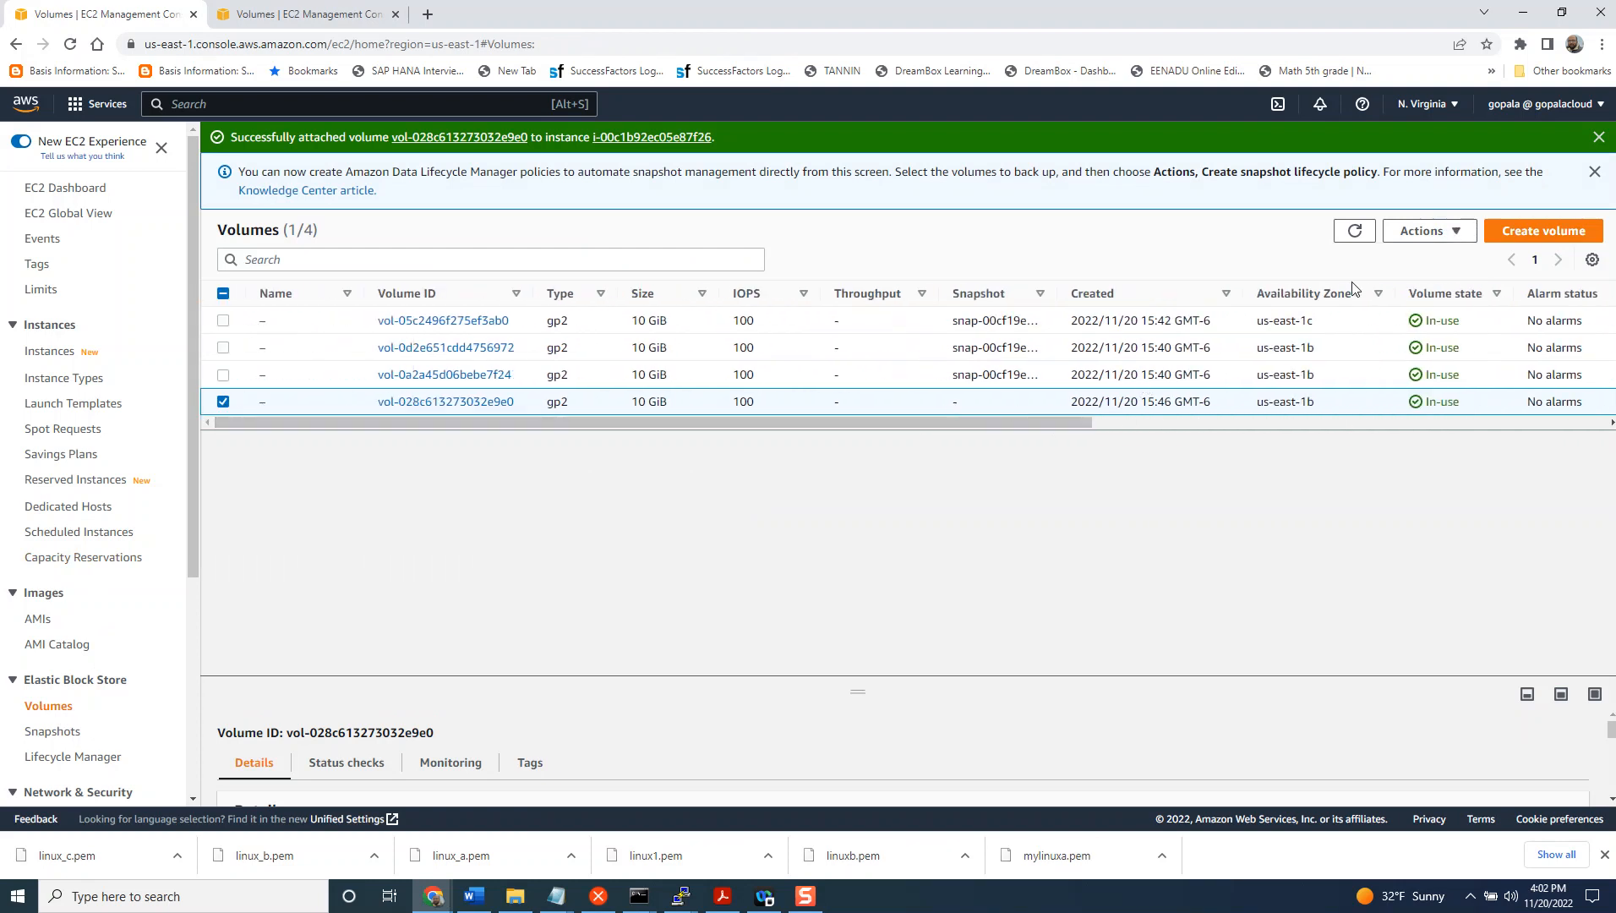
{"action": "left_click", "coordinate": [1420, 232]}
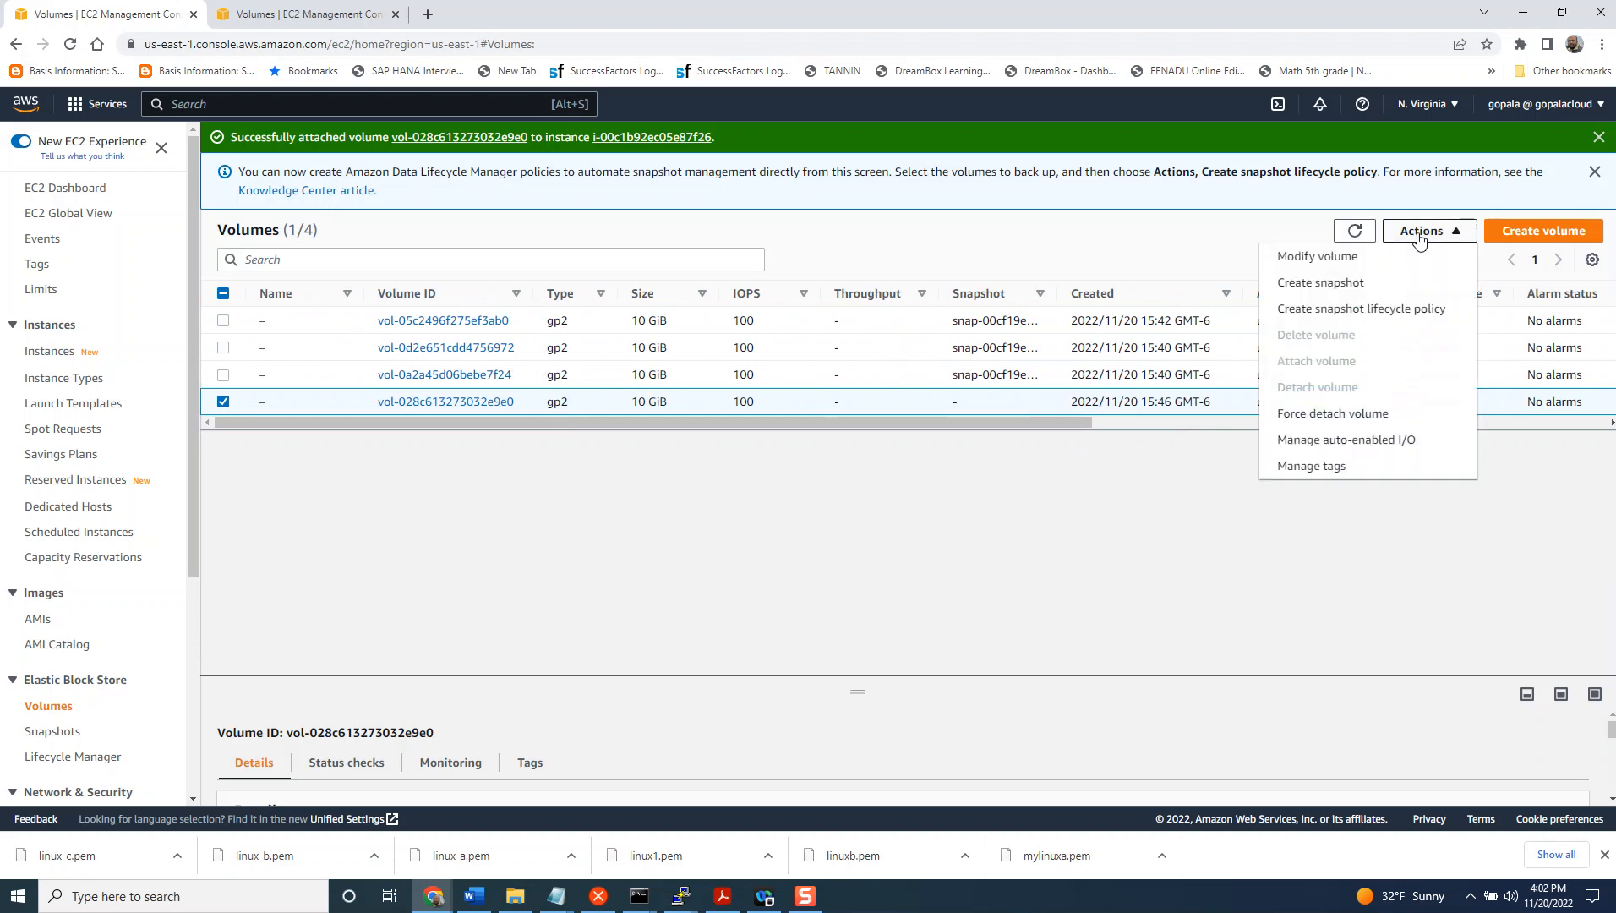
{"action": "left_click", "coordinate": [1379, 414]}
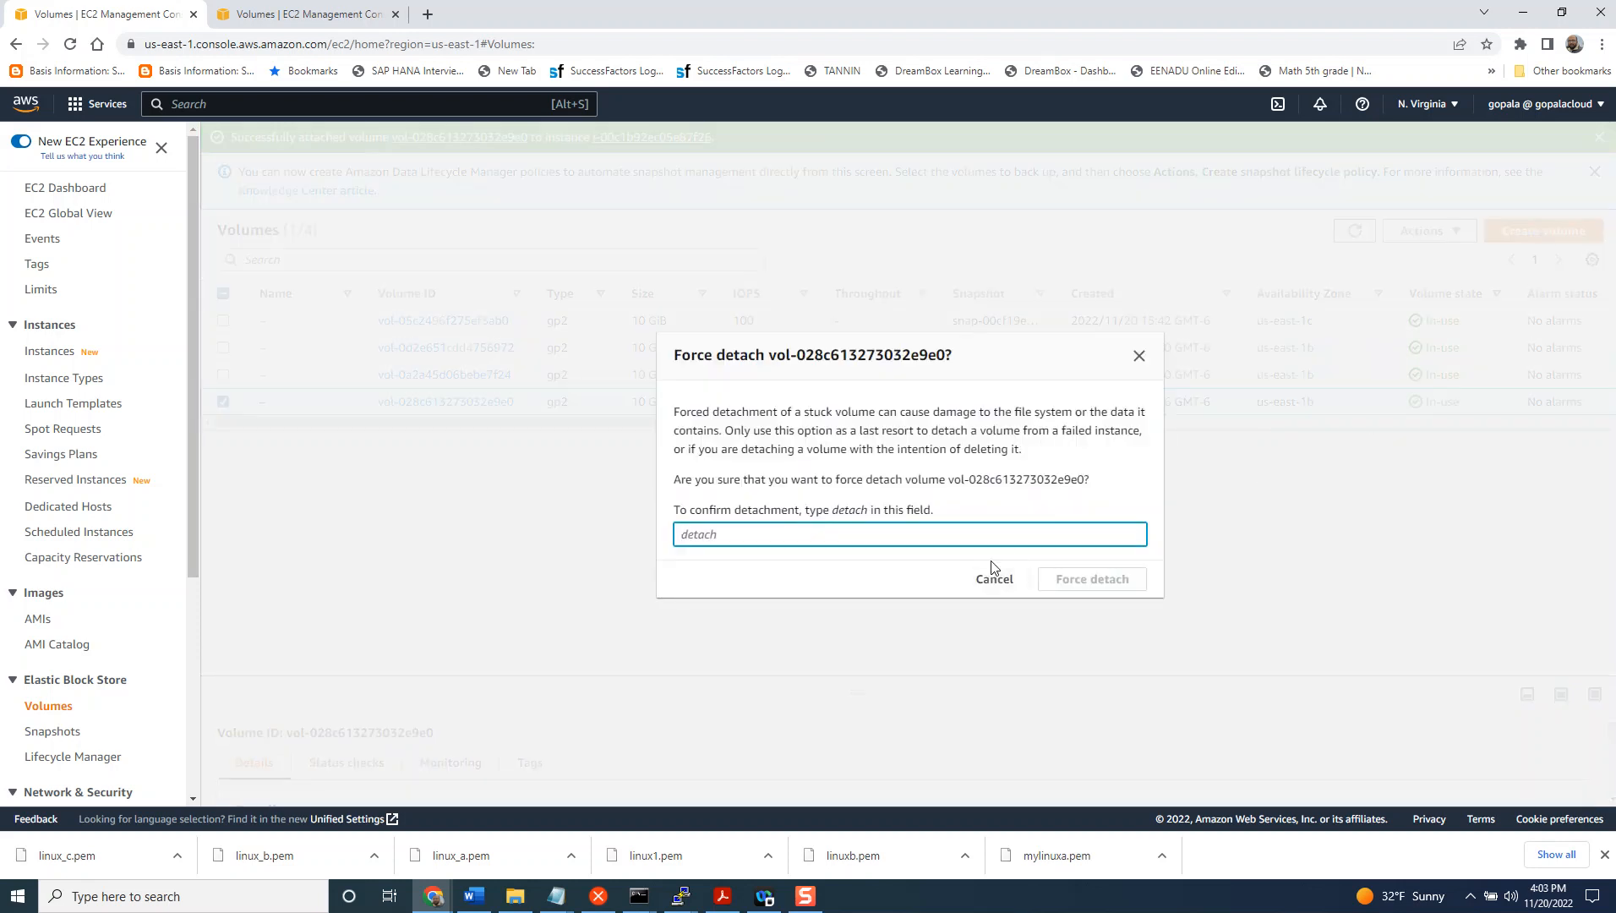
{"action": "type", "text": "detach"}
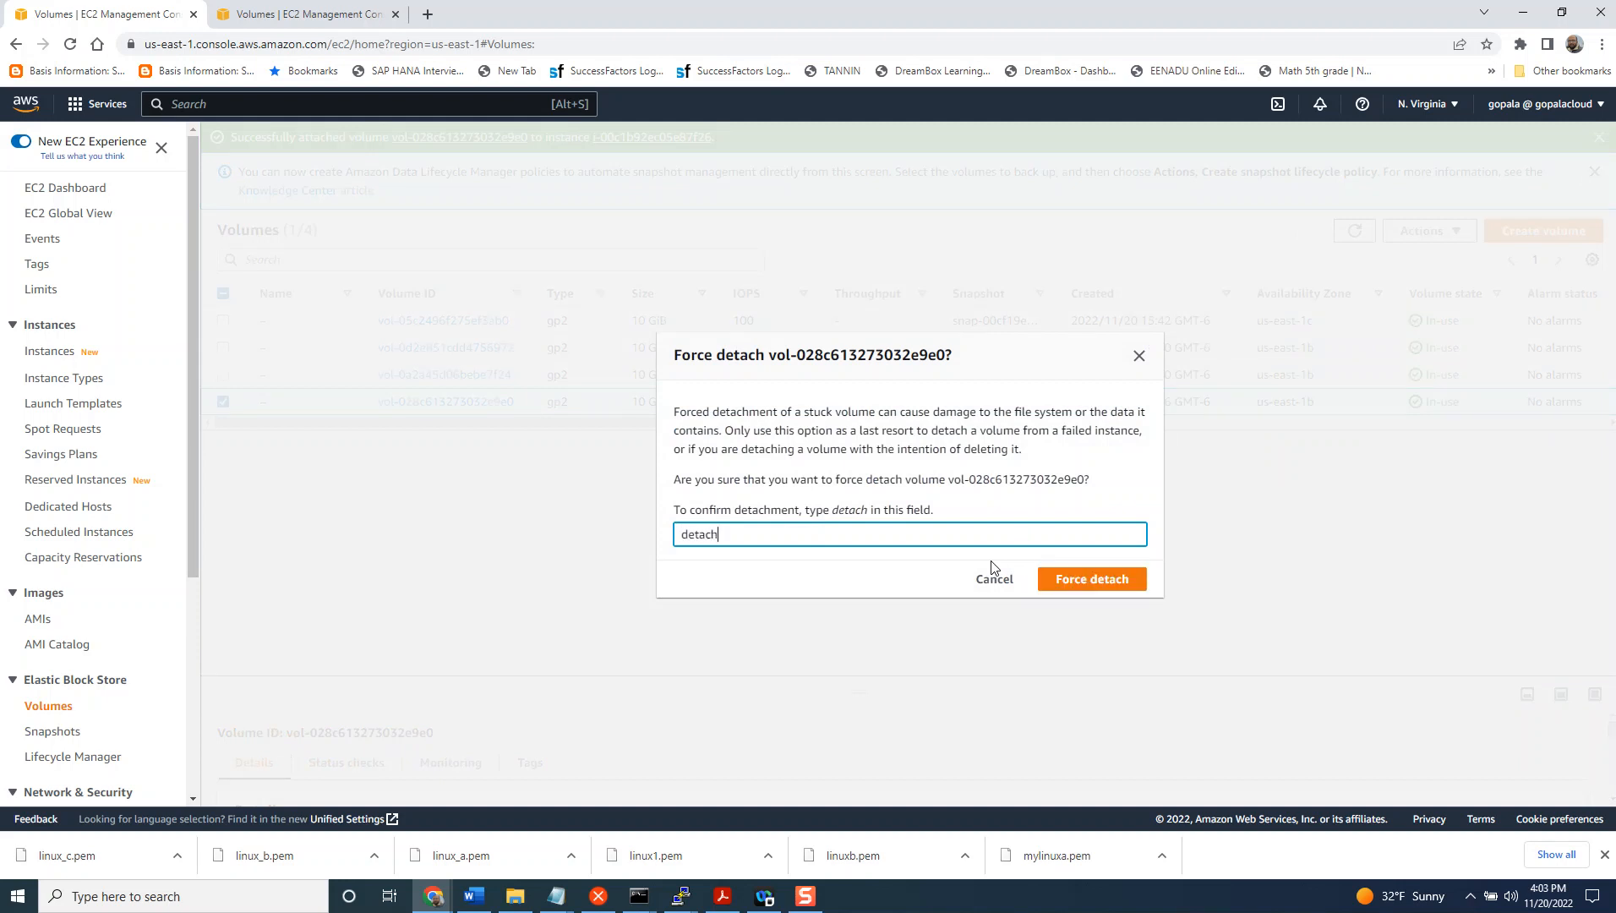
{"action": "left_click", "coordinate": [1096, 572]}
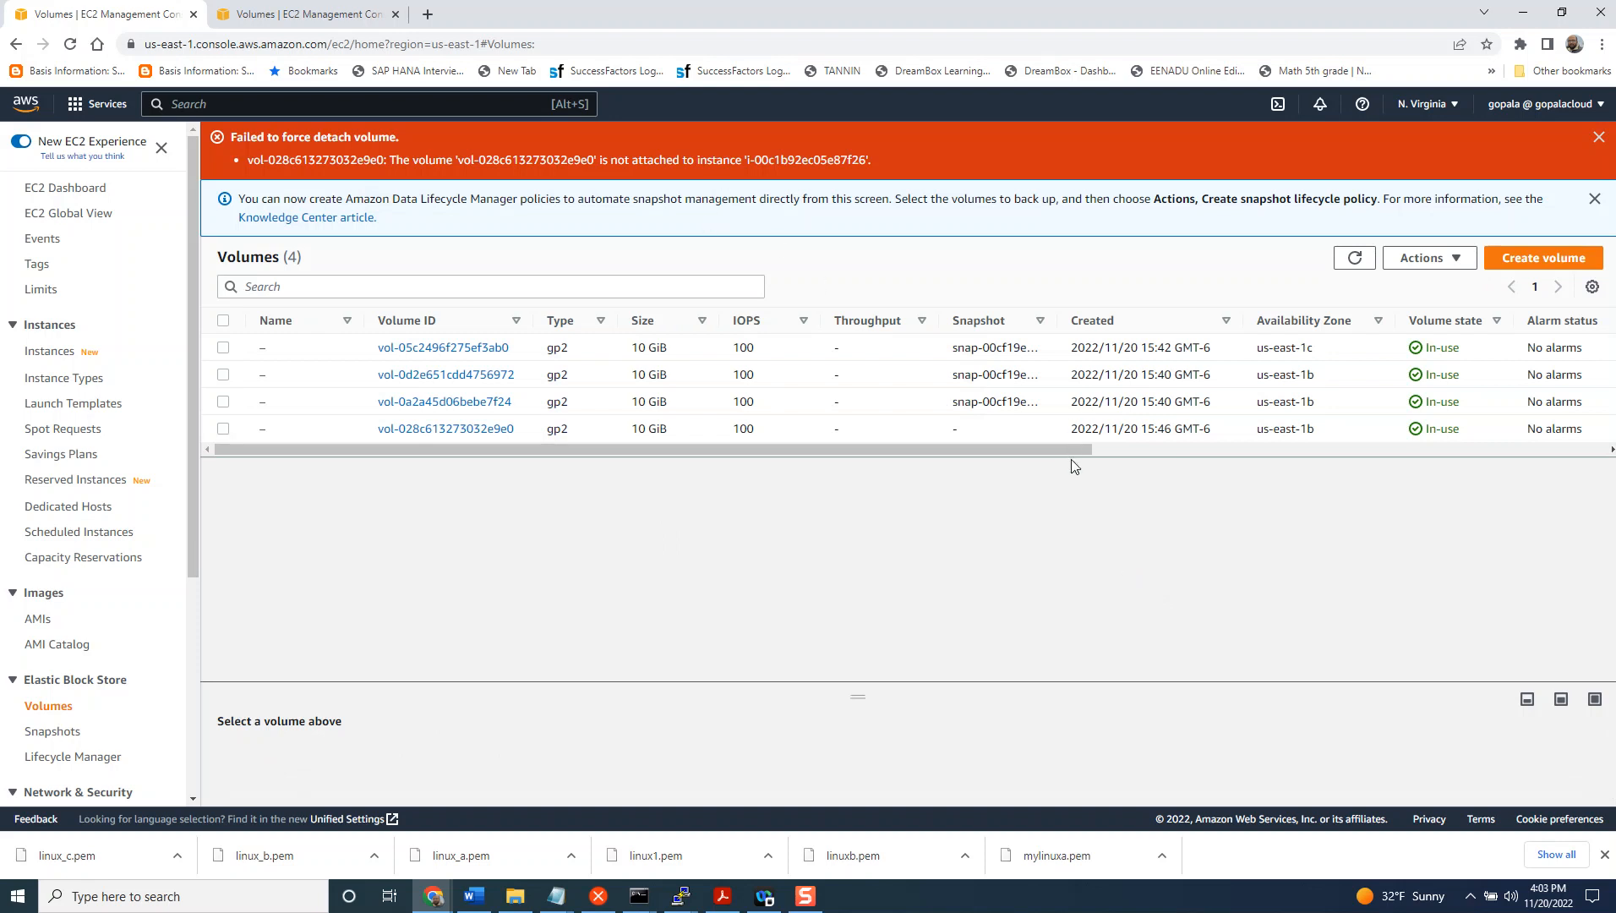
- Detach volume vol-028c613273032e9e0 from its instance with the regular detach operation and confirm it
{"action": "left_click_drag", "start_coordinate": [1083, 457], "coordinate": [1313, 430]}
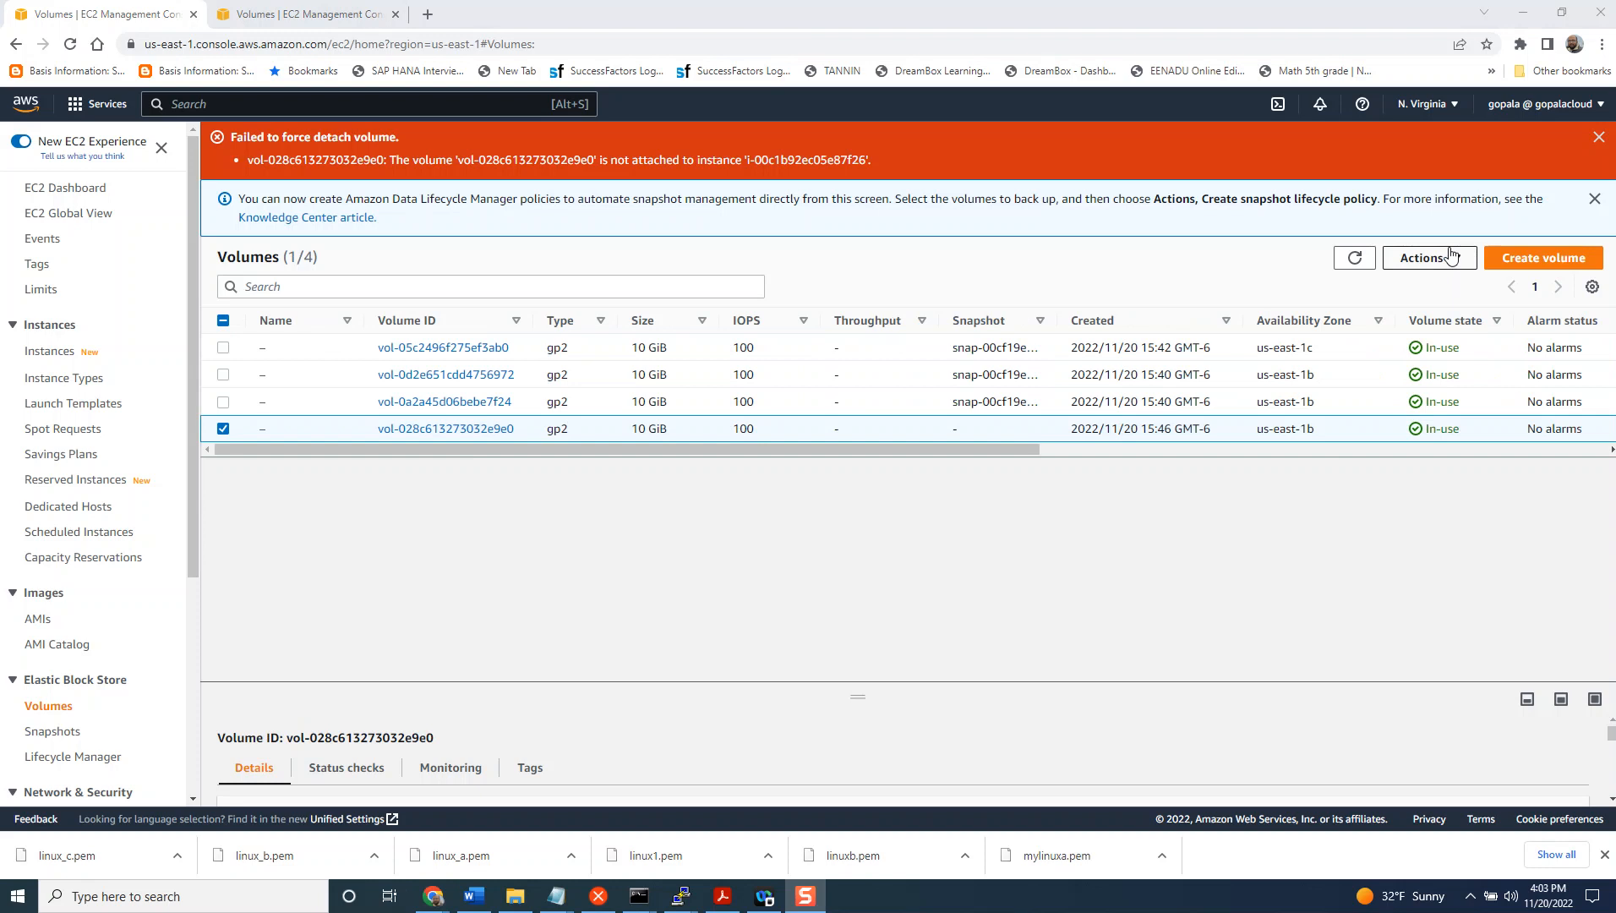
{"action": "left_click", "coordinate": [1451, 257]}
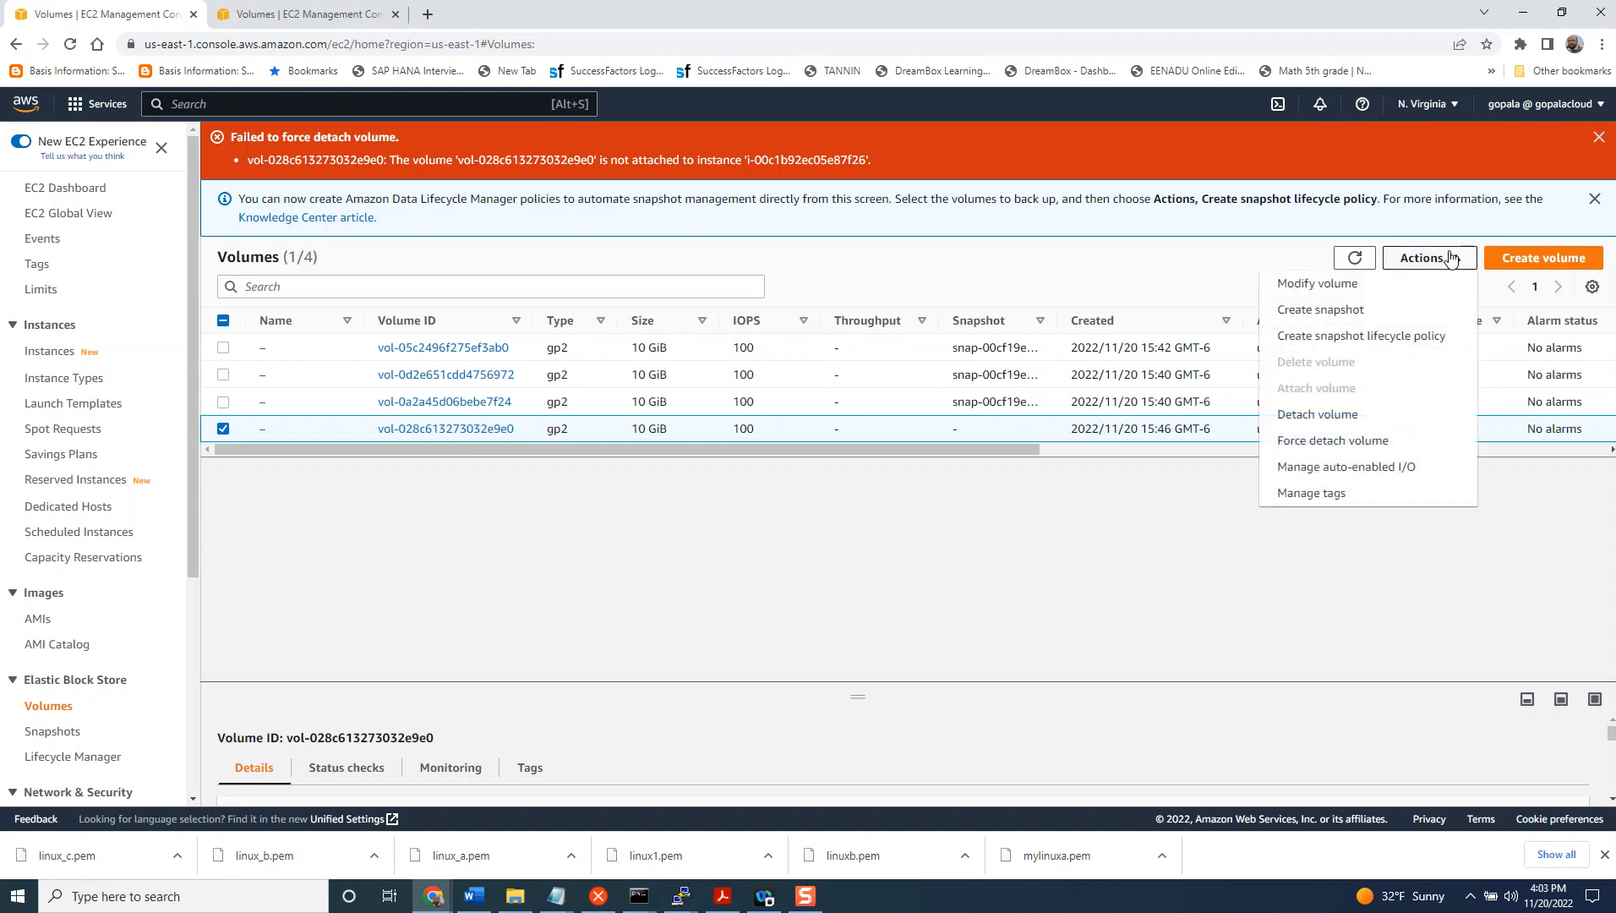
{"action": "left_click", "coordinate": [1343, 414]}
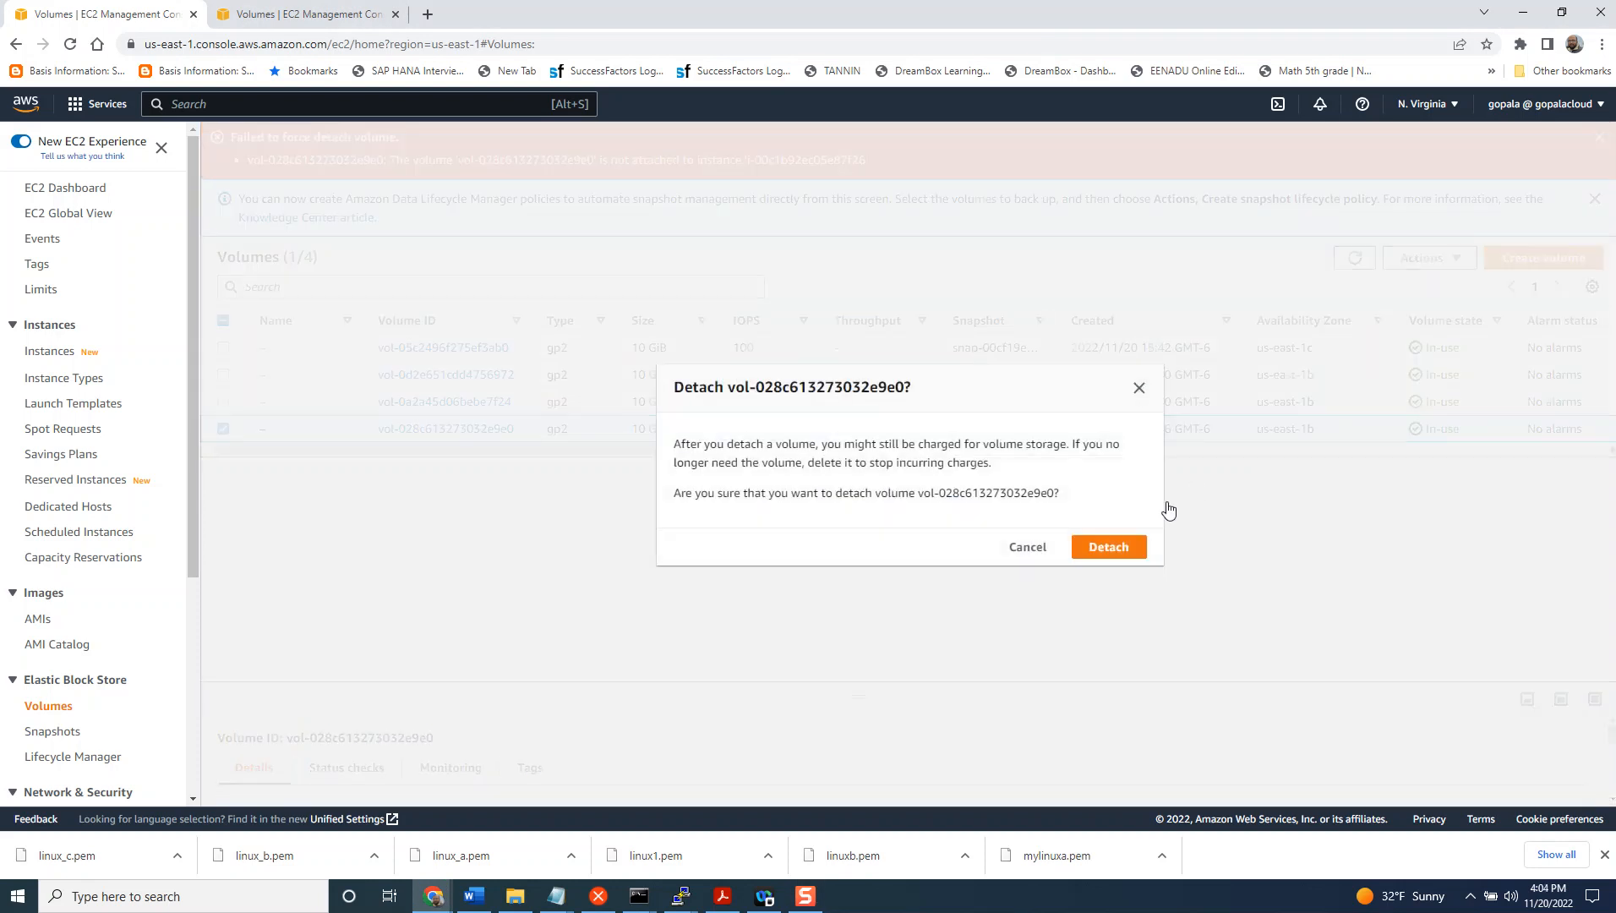
{"action": "left_click", "coordinate": [1127, 547]}
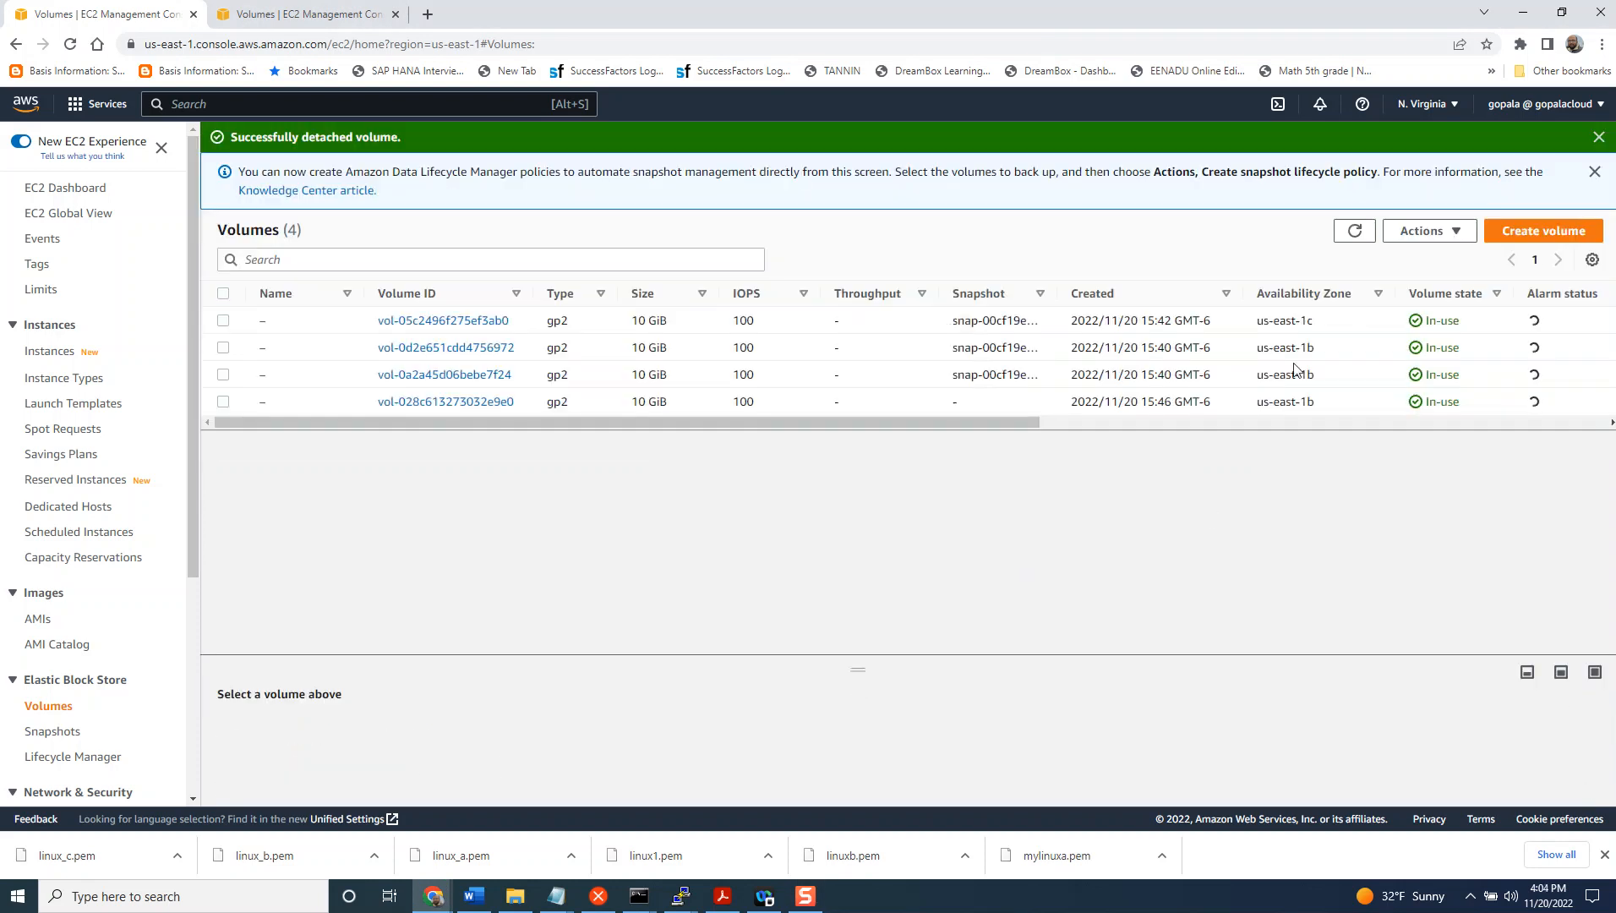
{"action": "left_click", "coordinate": [223, 402]}
{"action": "left_click", "coordinate": [1447, 235]}
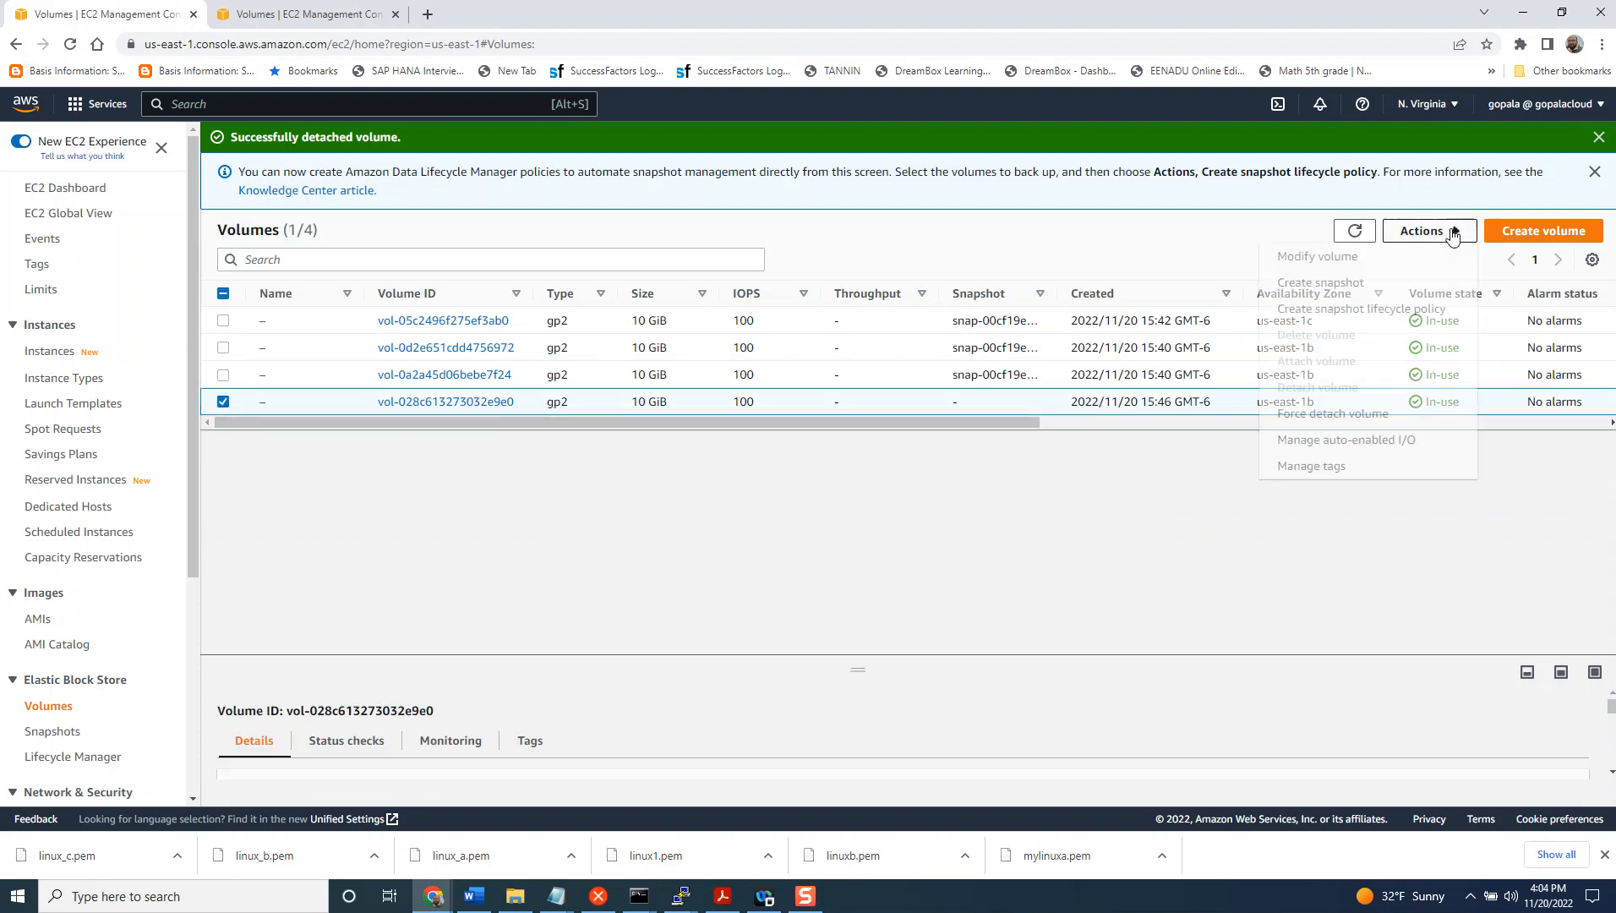
{"action": "left_click", "coordinate": [1133, 489]}
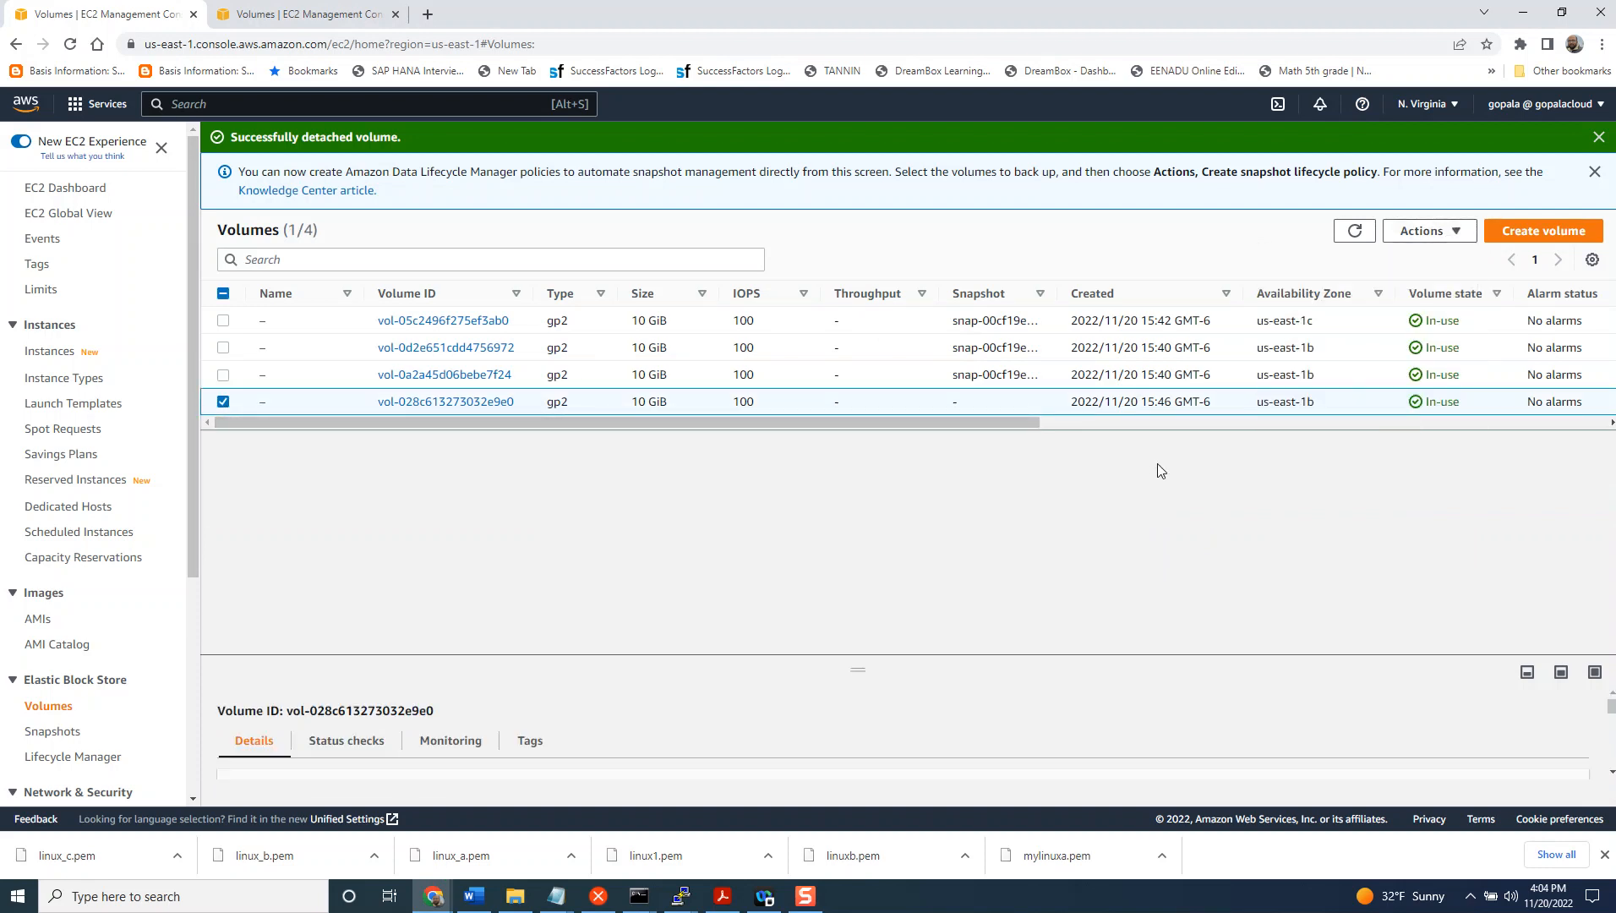
- Refresh the volume list, then start attaching volume vol-028c613273032e9e0 and open the choice of target instances
{"action": "left_click", "coordinate": [1355, 233]}
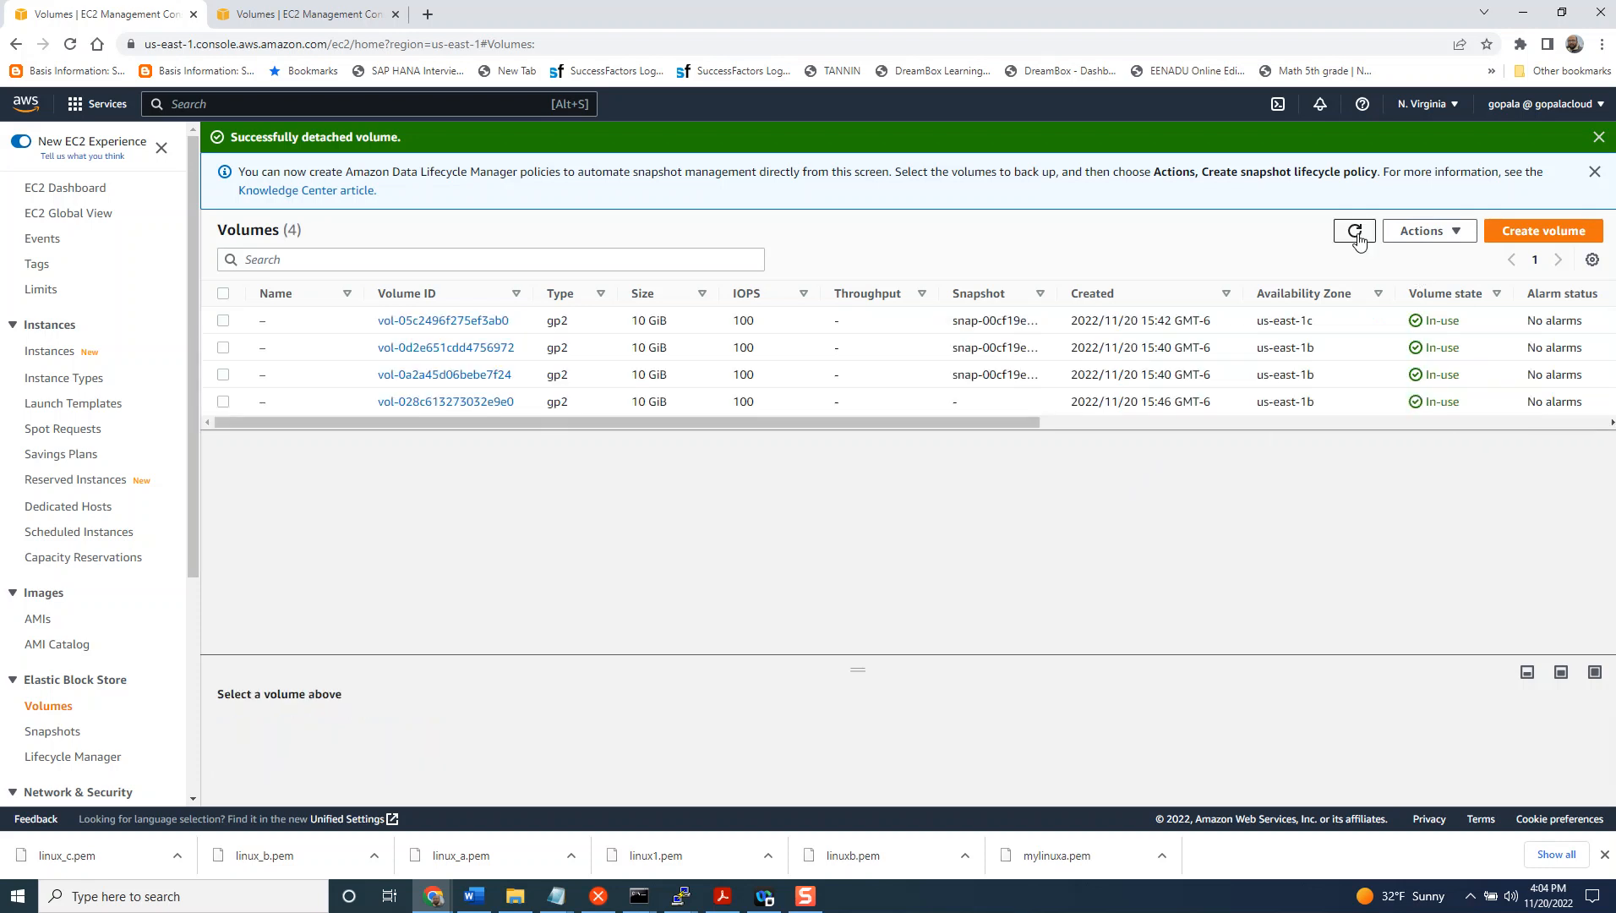
{"action": "left_click", "coordinate": [1355, 234]}
{"action": "left_click", "coordinate": [223, 402]}
{"action": "left_click", "coordinate": [1445, 243]}
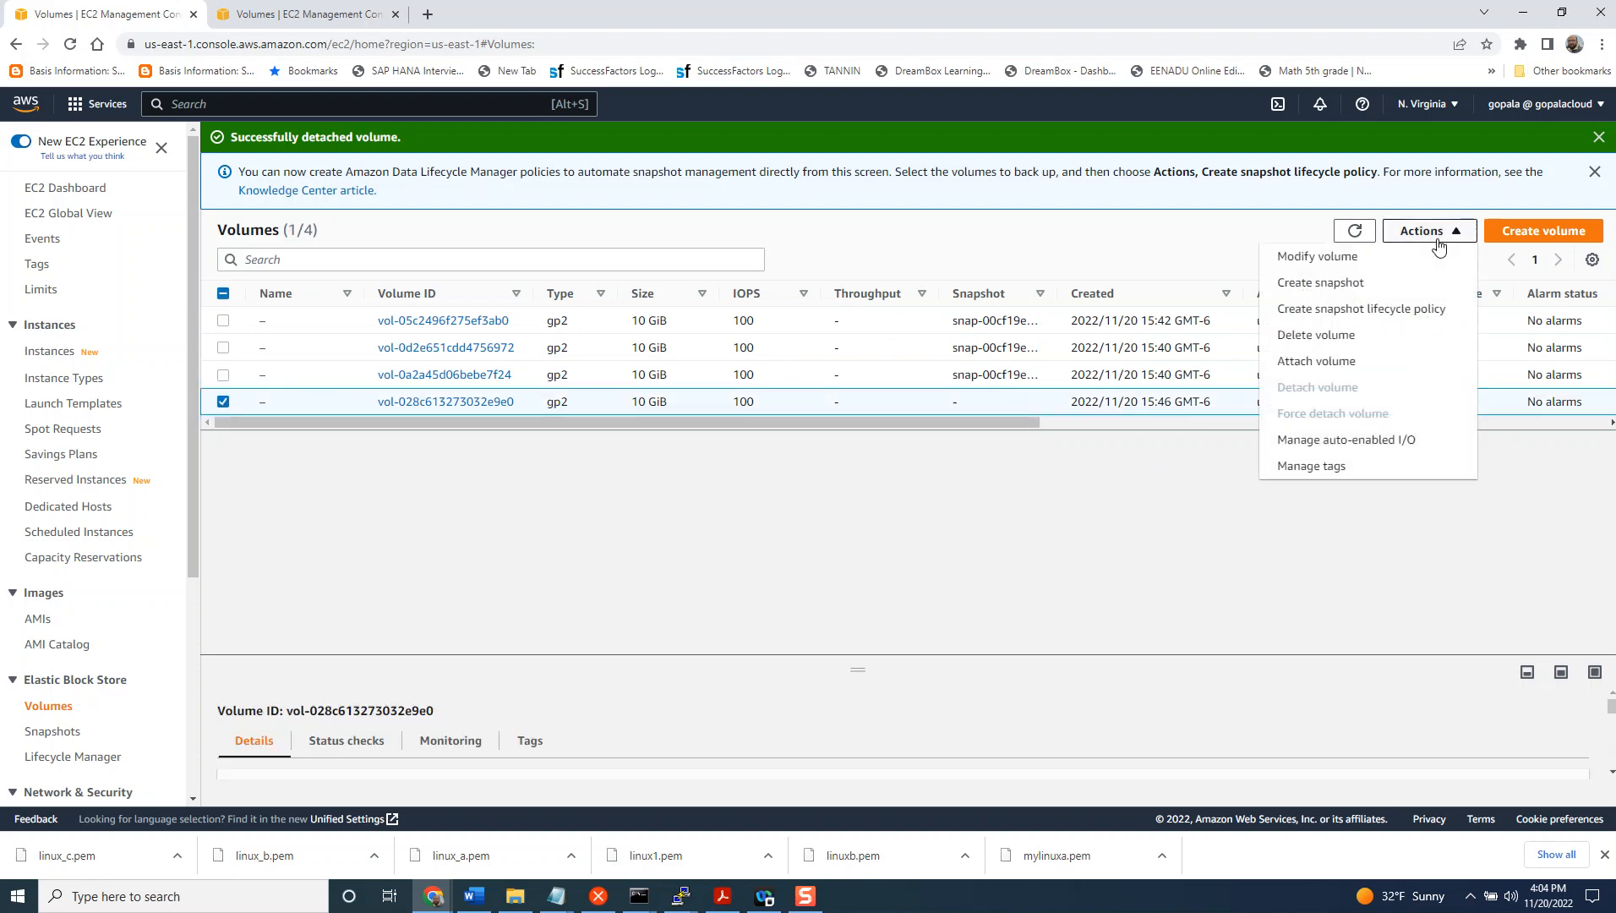
{"action": "left_click", "coordinate": [1352, 375]}
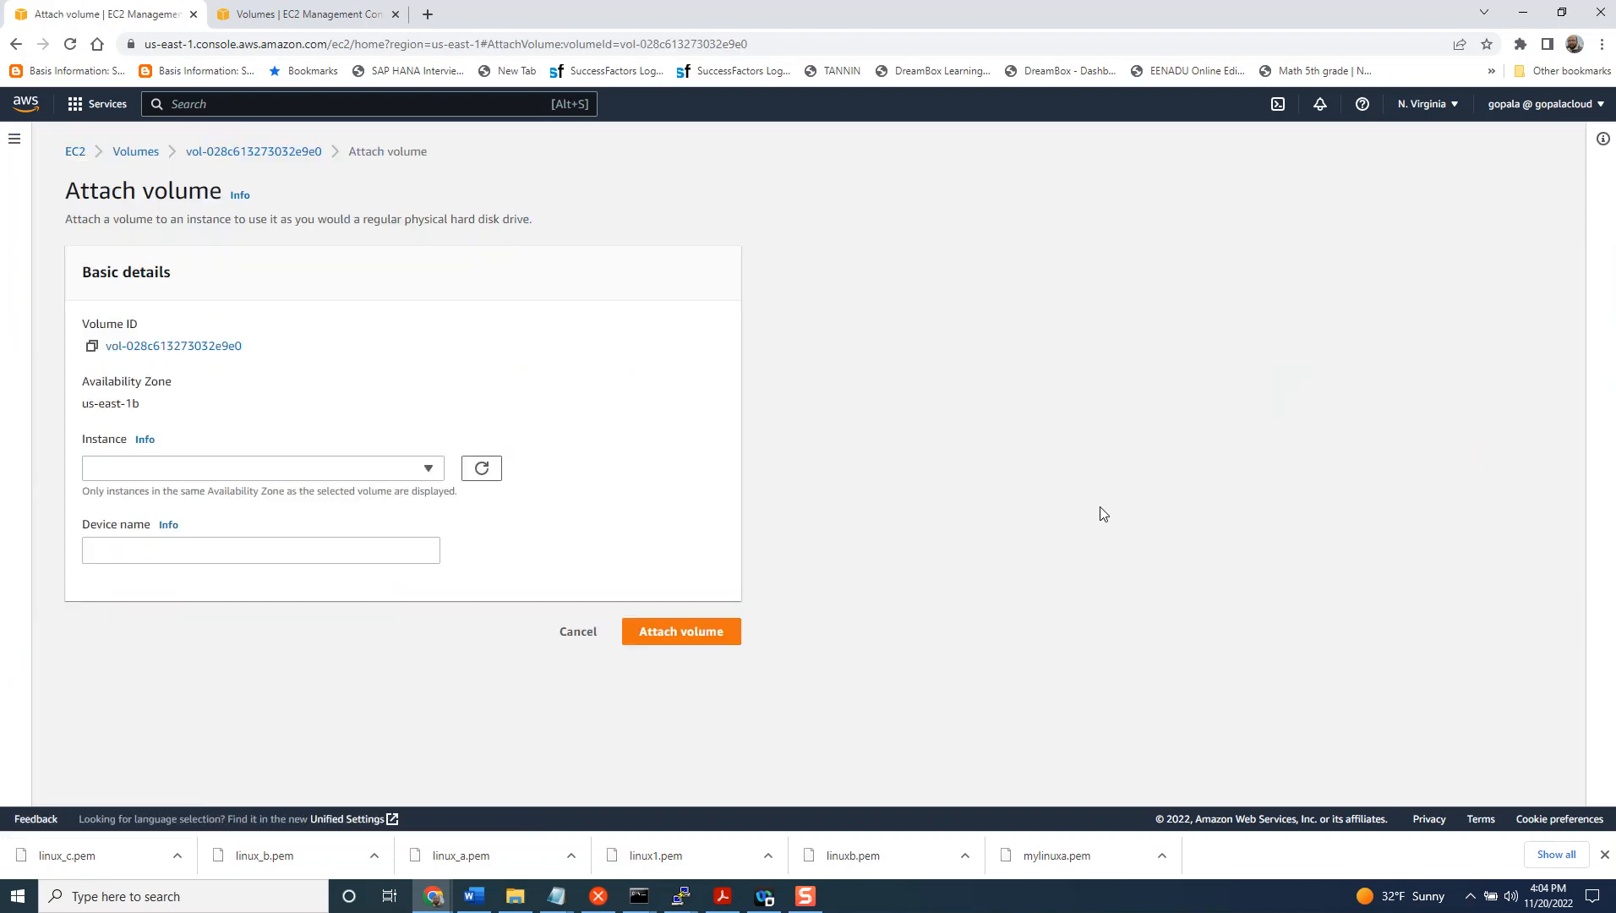
{"action": "left_click", "coordinate": [430, 472]}
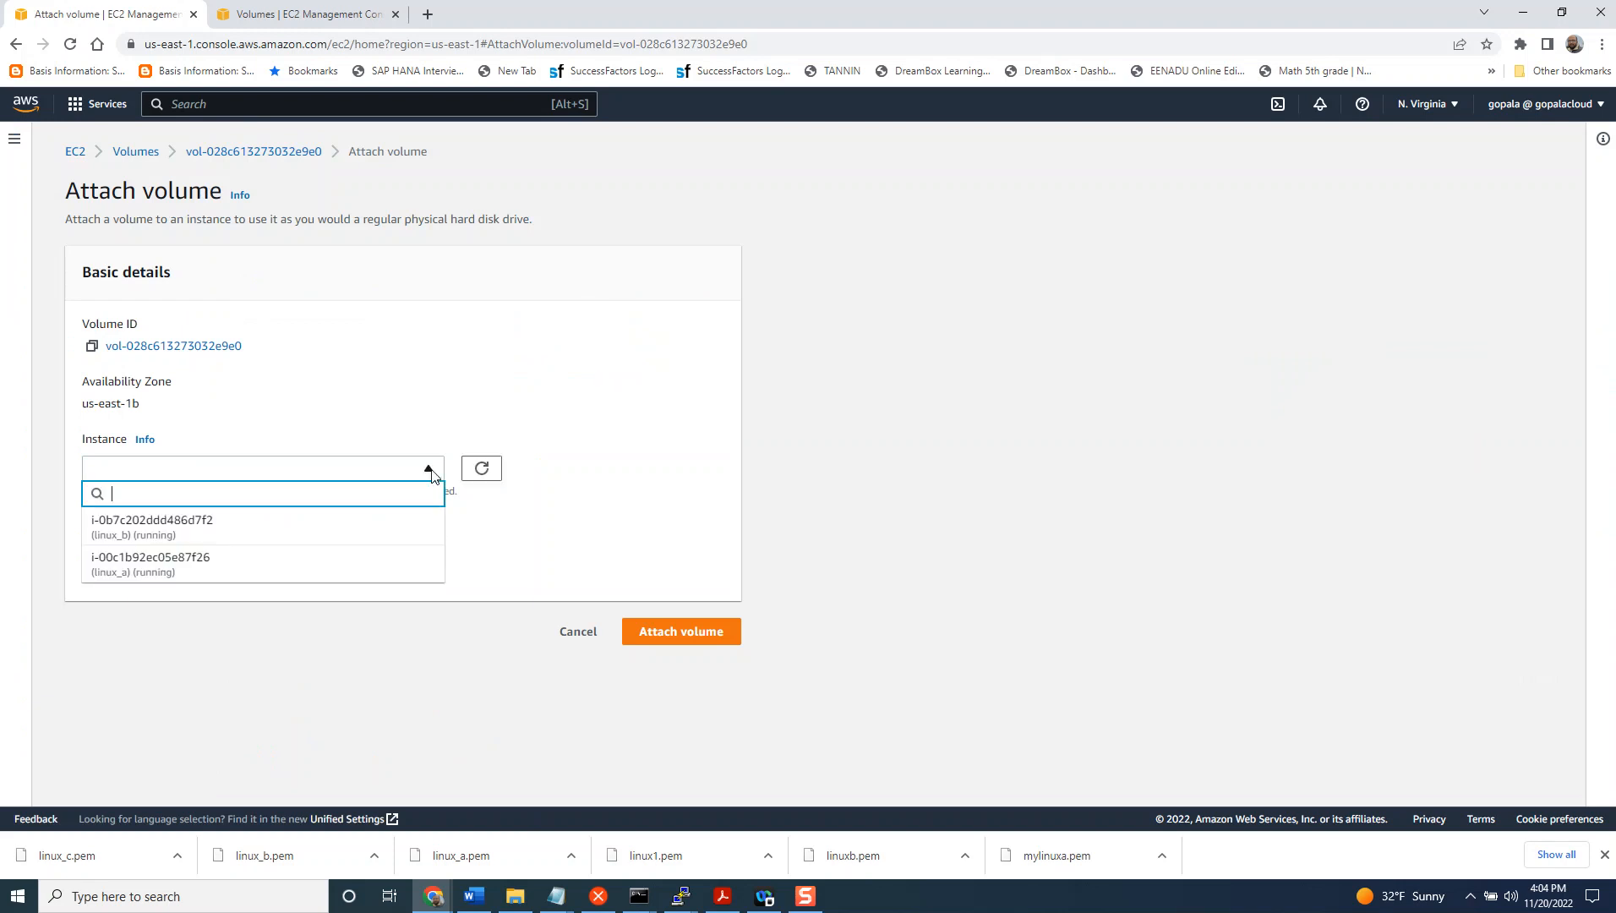